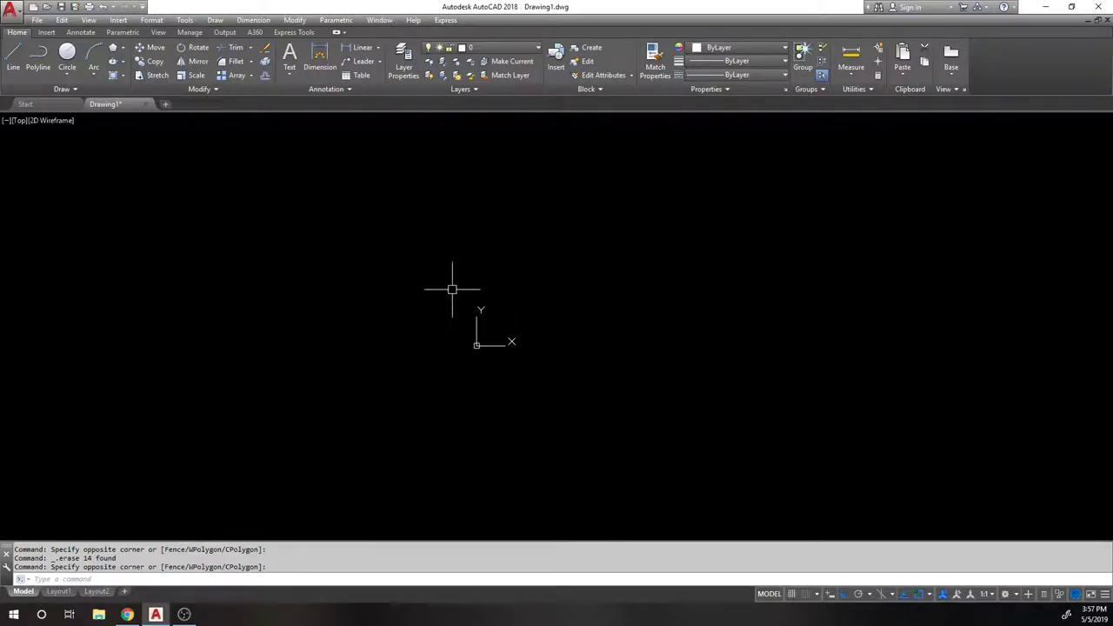
Step: Examine the shortcut menu available in the empty drawing area with no command running
right_click(451, 229)
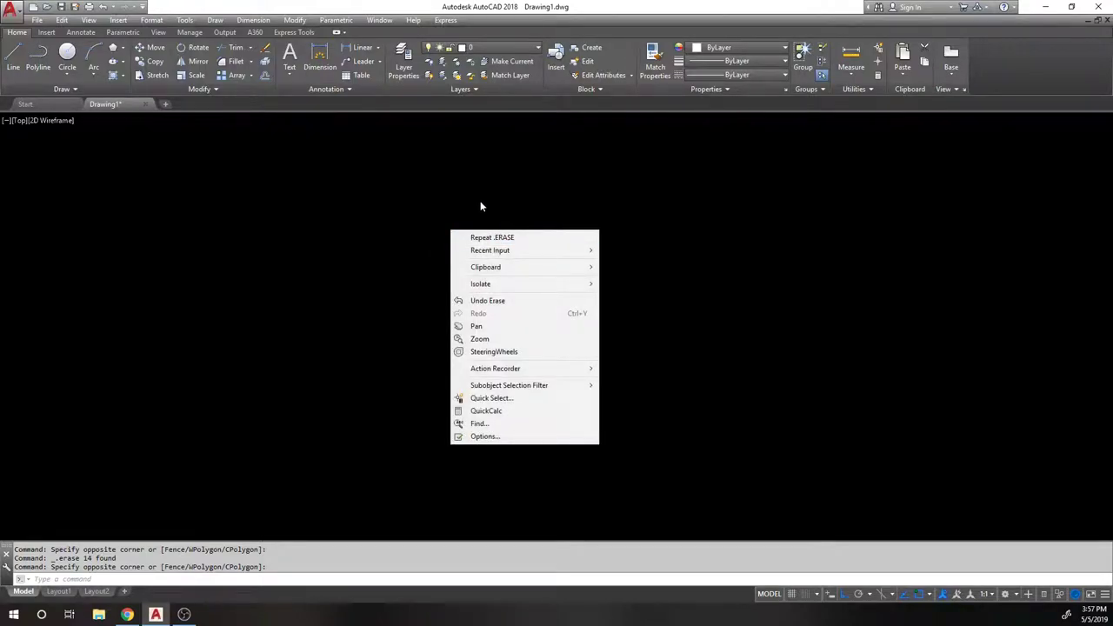
click(447, 214)
right_click(458, 216)
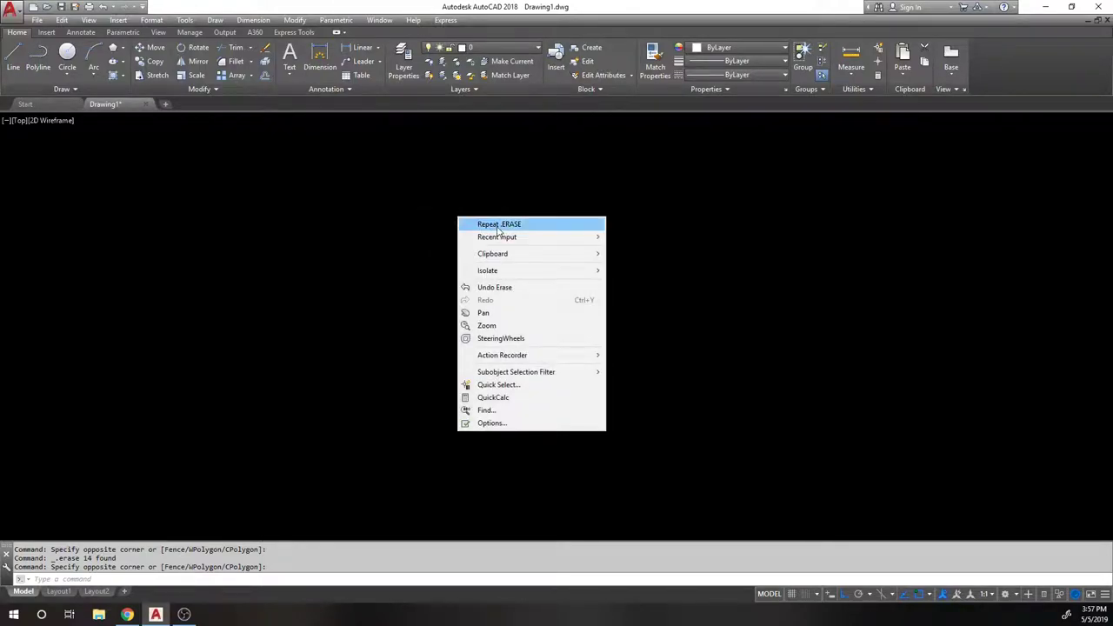
mouse_move(531, 275)
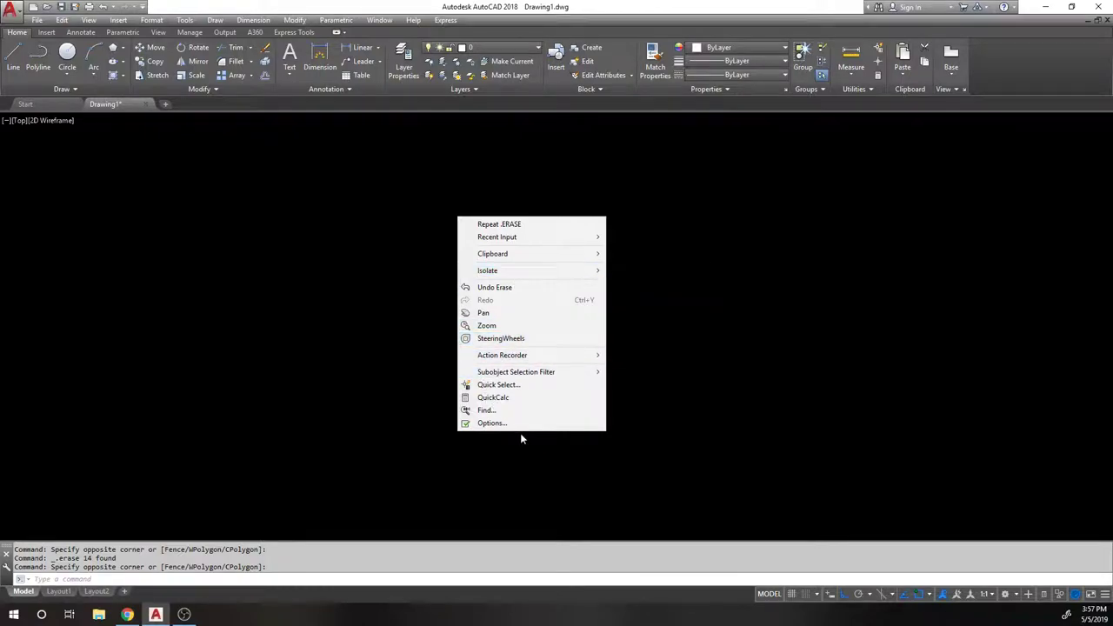
key(Escape)
Step: Look at the object snap override menu during a Line command, cancel the command, and check the shortcut menu's repeat option
text(l)
key(Return)
key(Return)
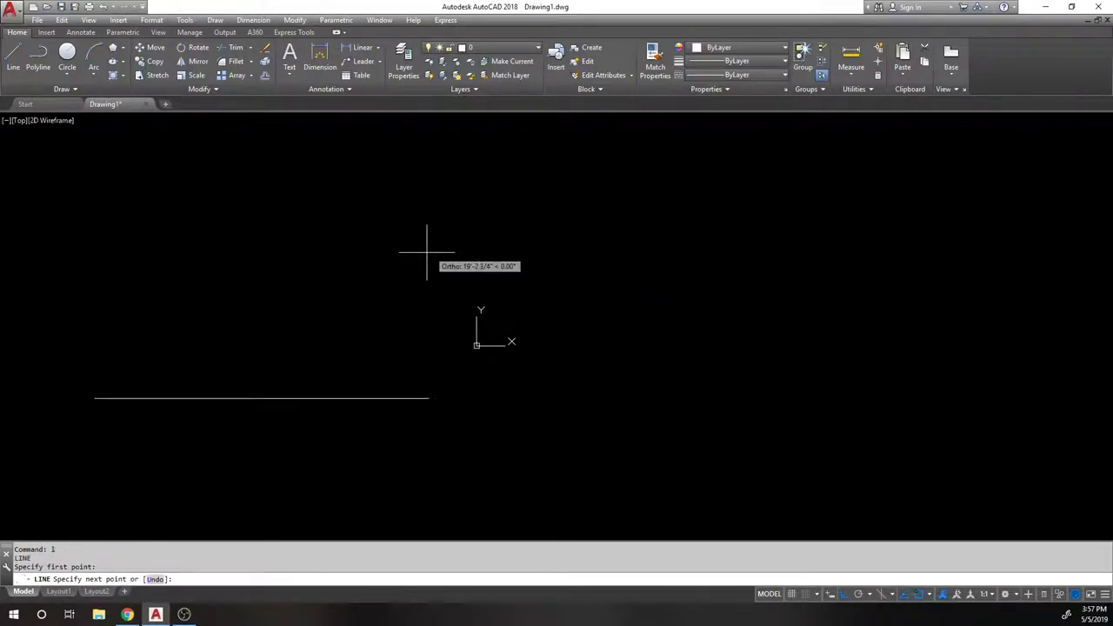
shift+right_click(418, 268)
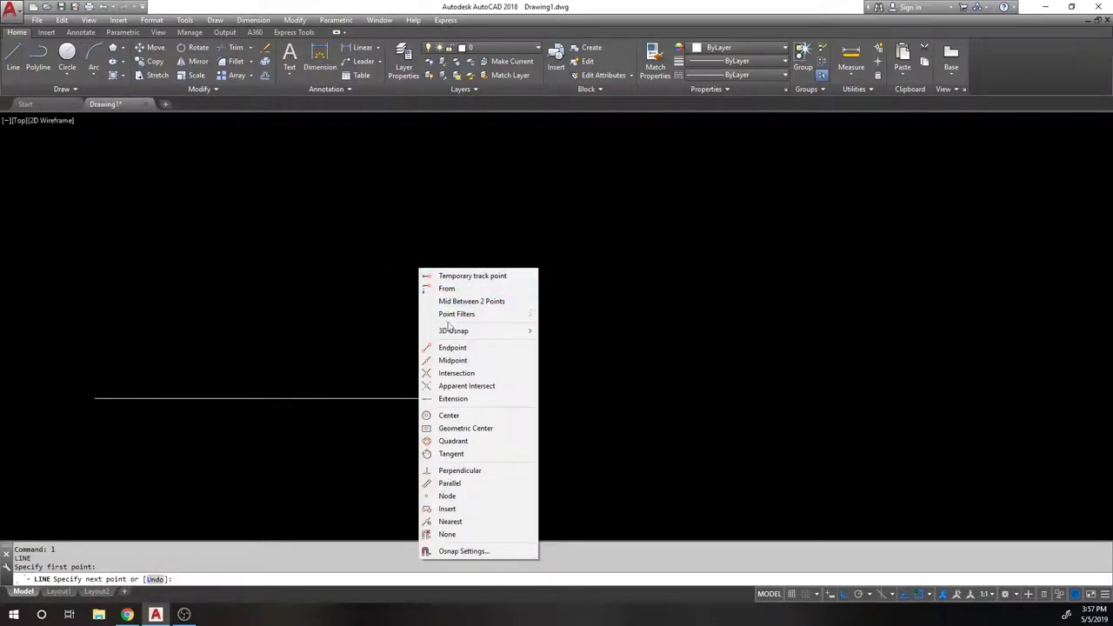
key(Escape)
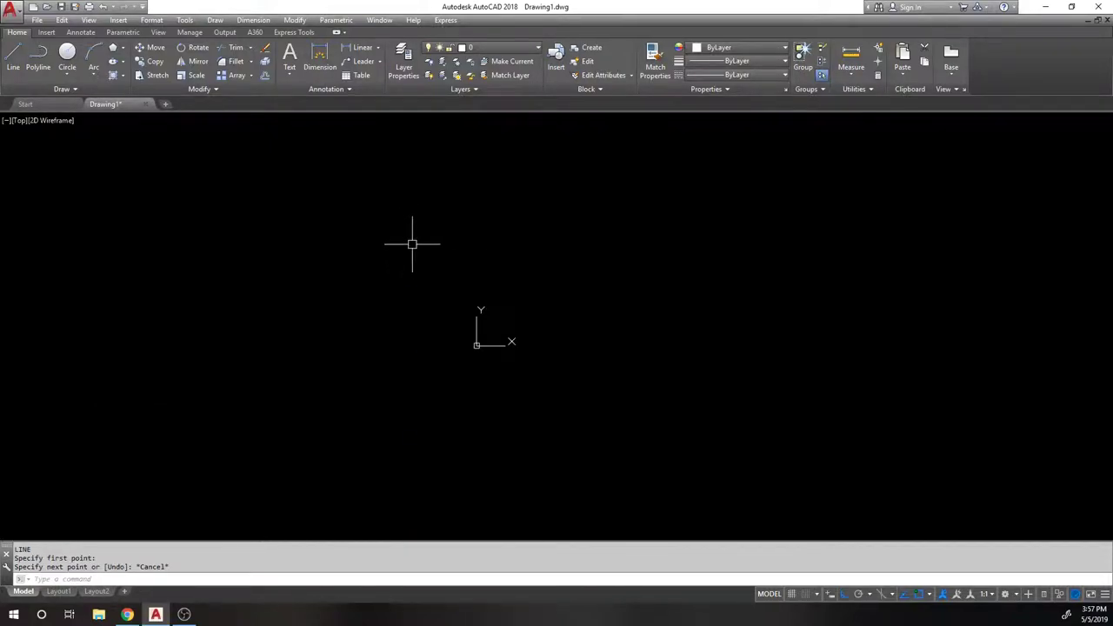
right_click(443, 240)
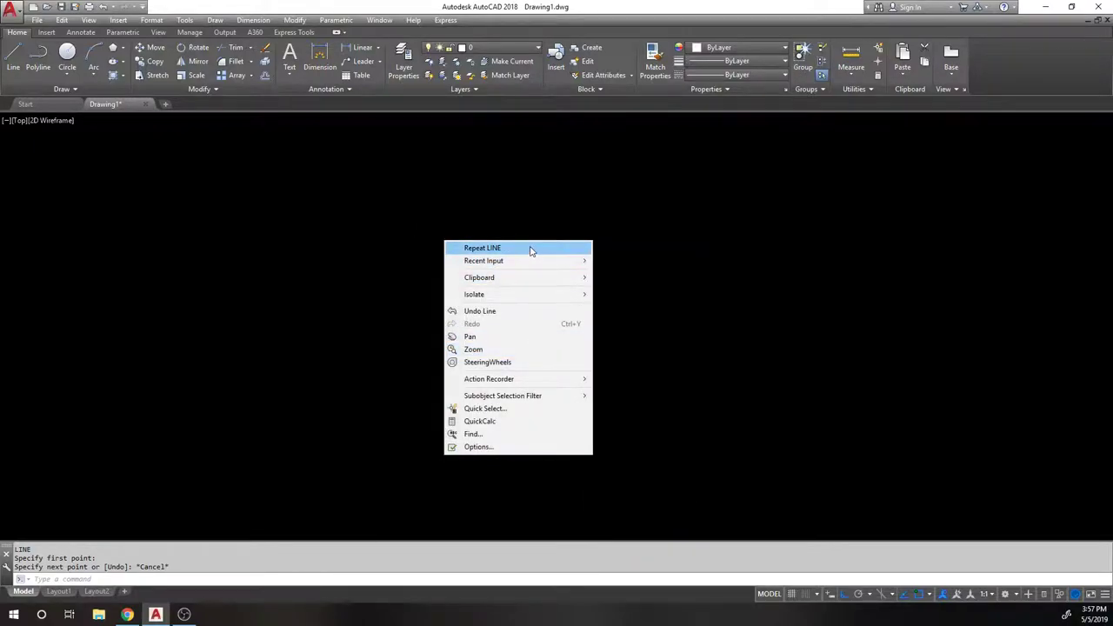
key(Escape)
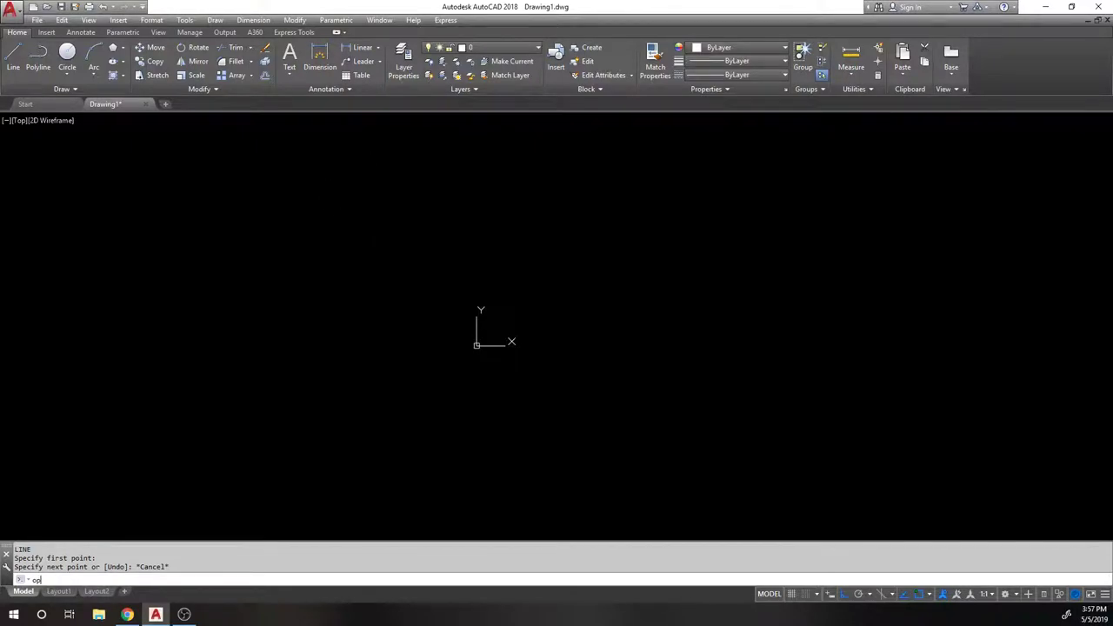
Step: Disable shortcut menus in the drawing area through the user preferences of the Options dialog
text(op)
key(Return)
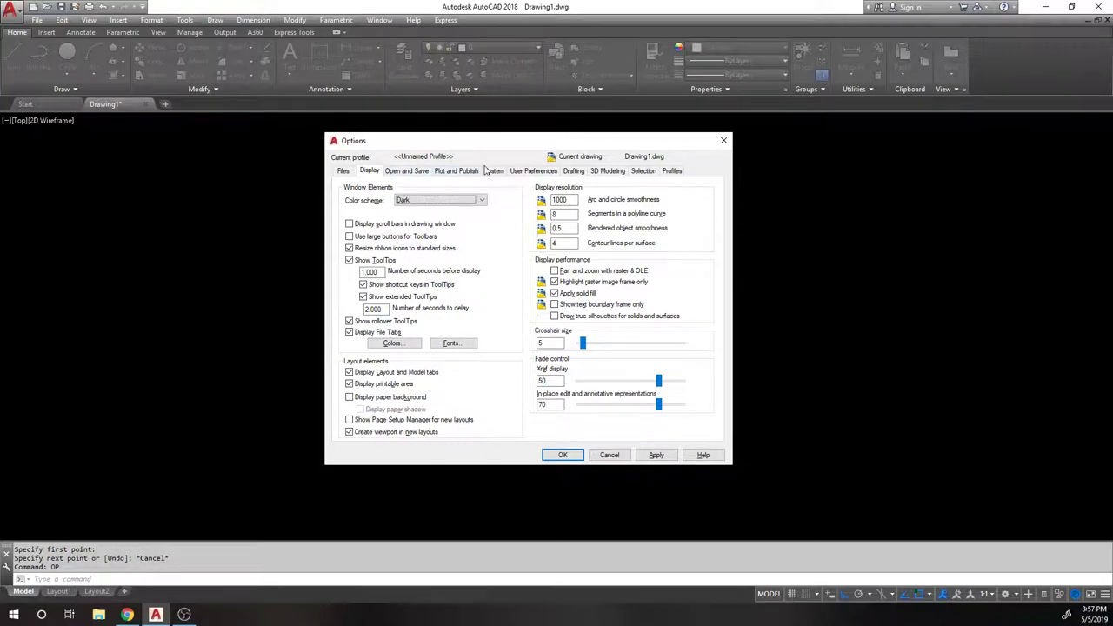
click(531, 171)
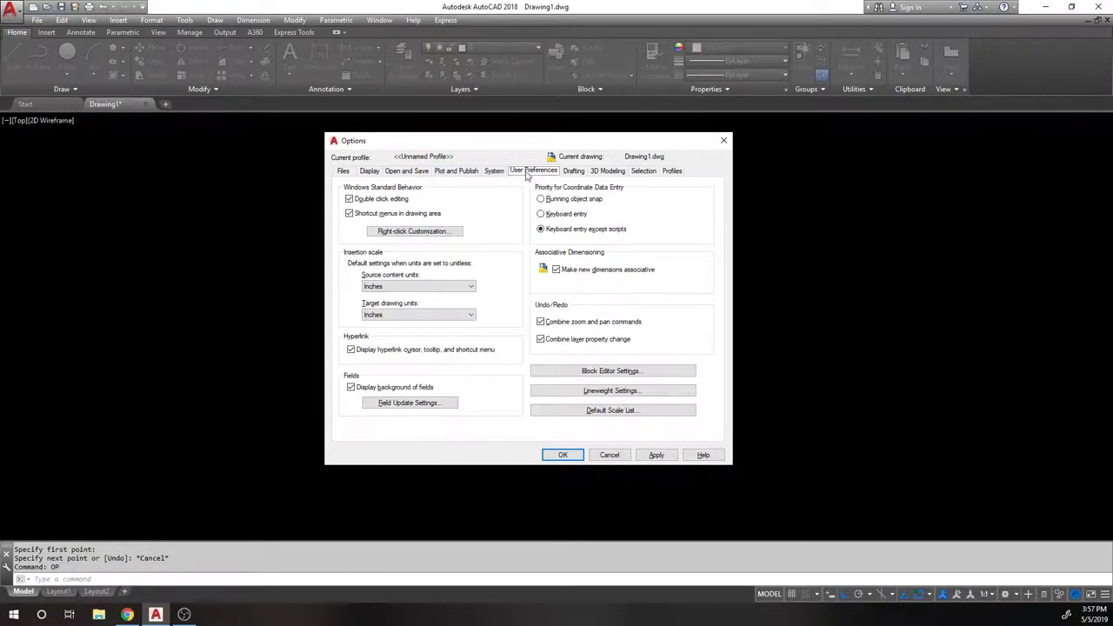
click(376, 215)
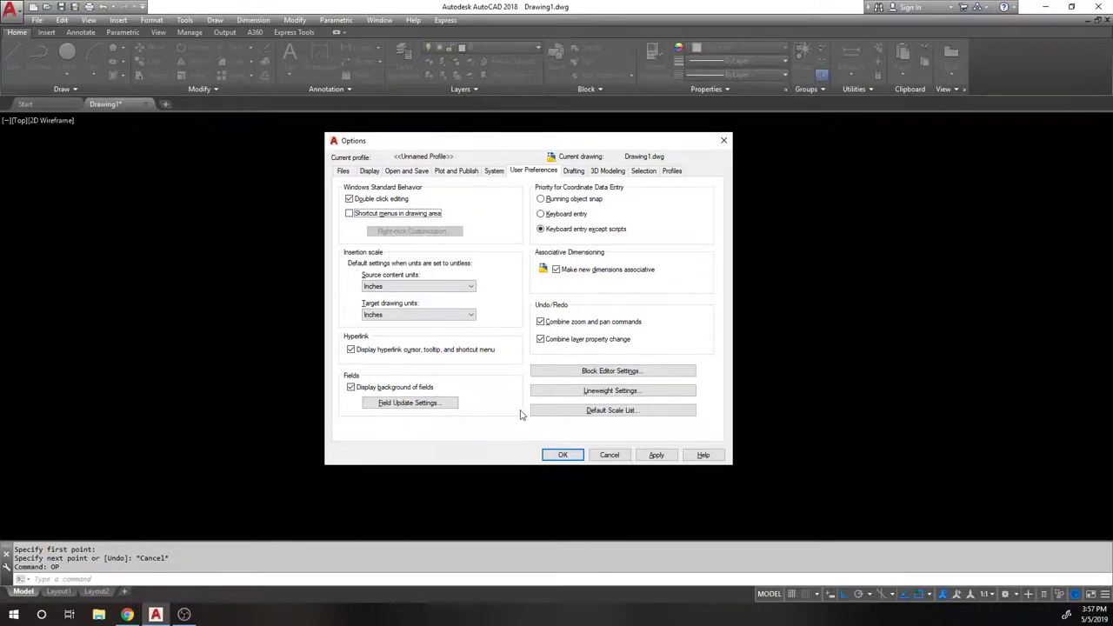
click(562, 455)
Step: Check that the object snap override menu is still available and that repeating the last command reopens the Options dialog
shift+right_click(439, 255)
key(Escape)
shift+right_click(444, 256)
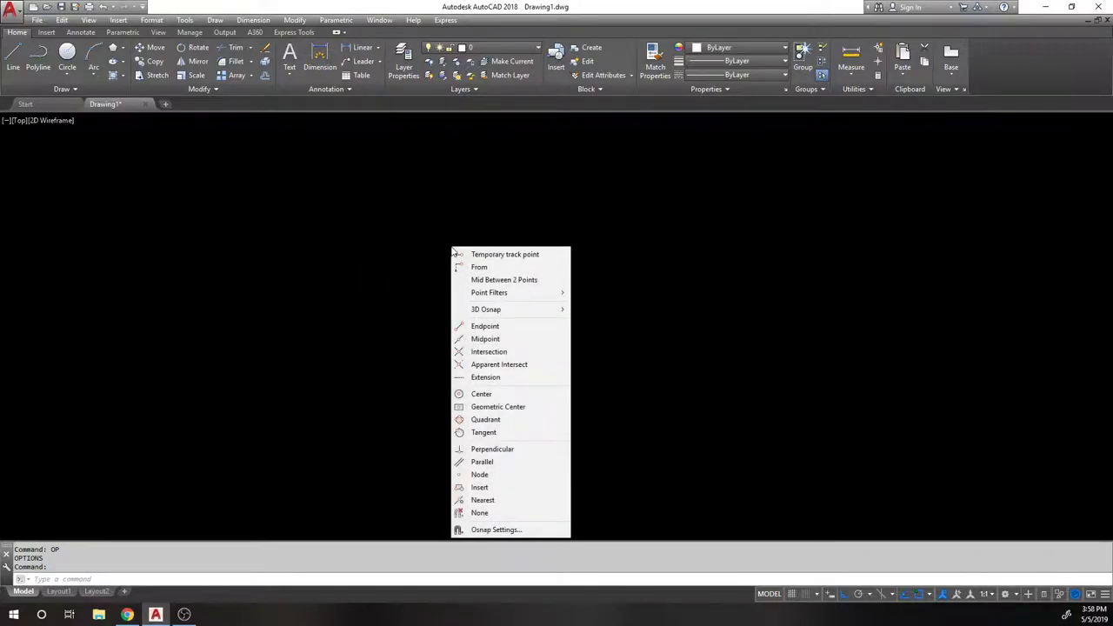
key(Escape)
shift+right_click(468, 209)
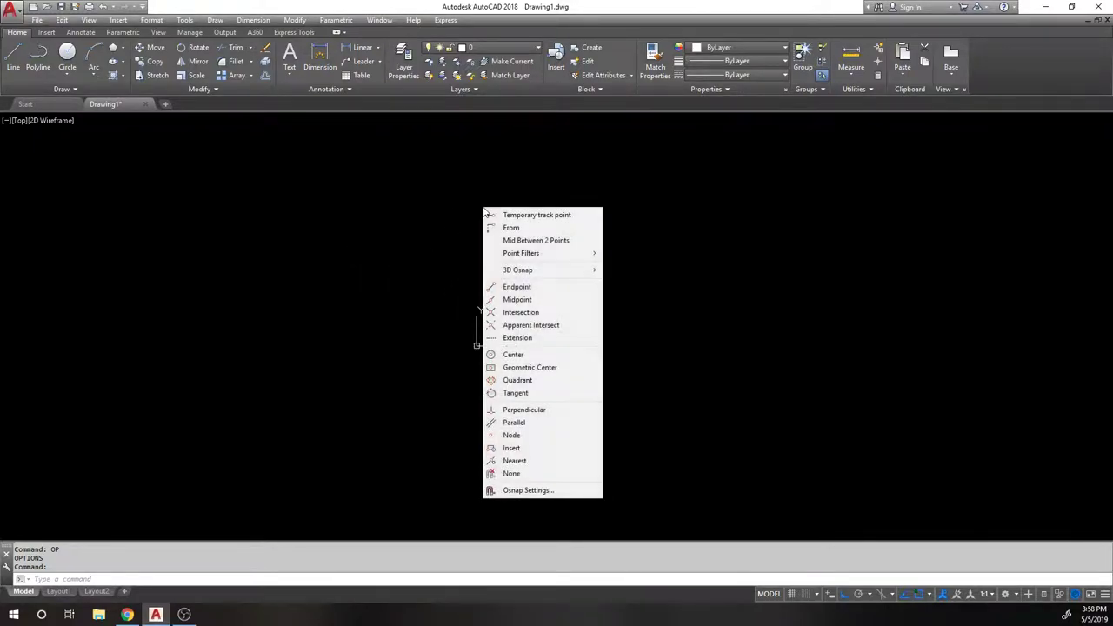
key(Escape)
shift+right_click(498, 245)
key(Escape)
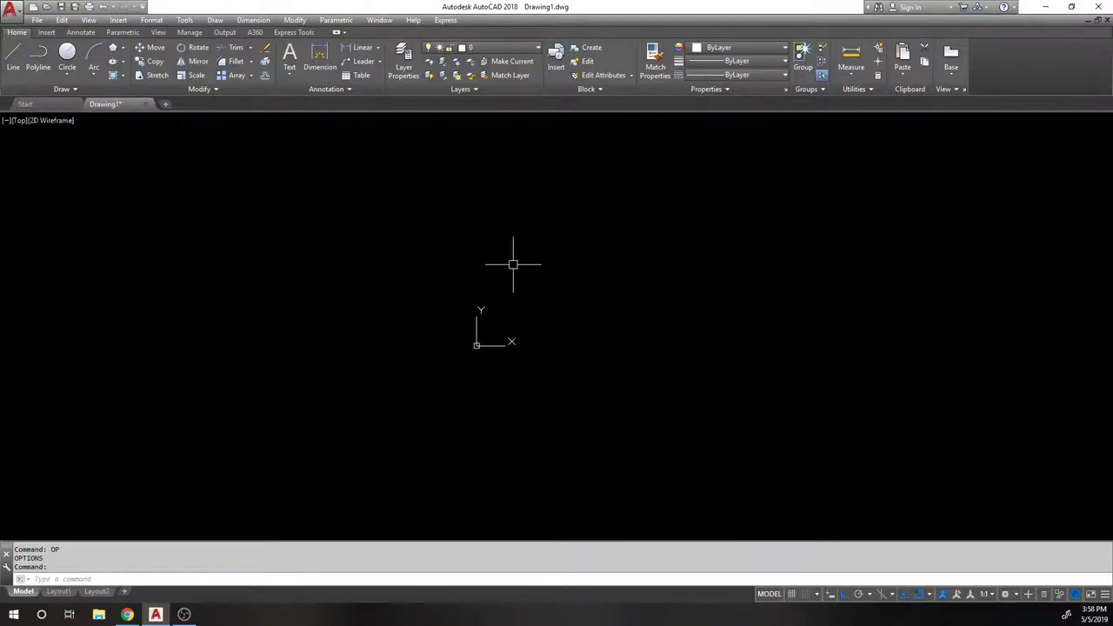
key(Return)
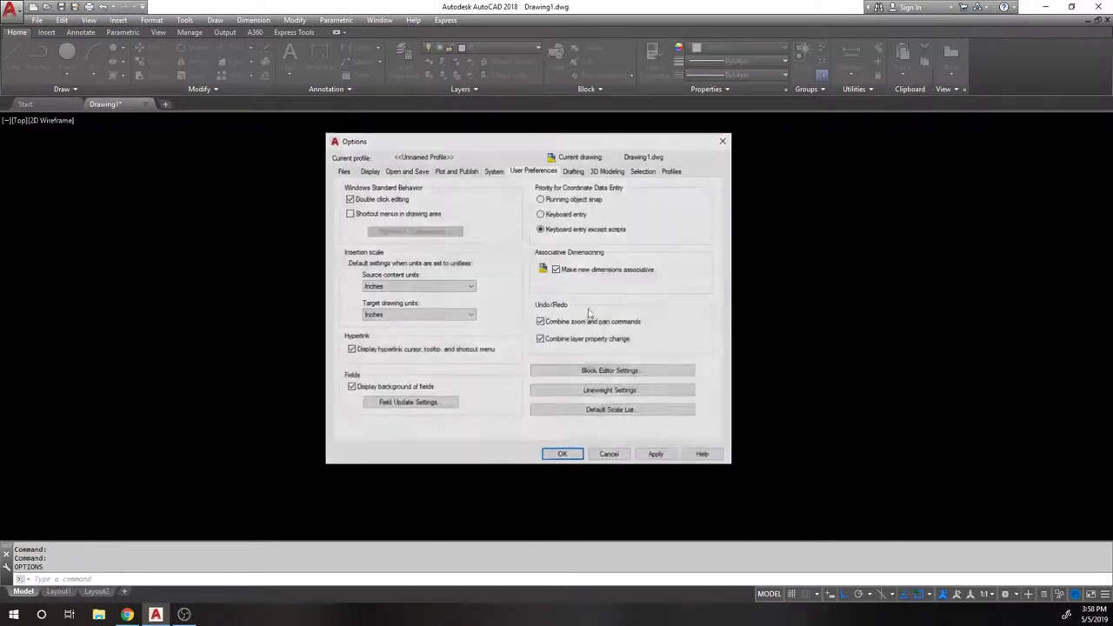
click(725, 142)
Step: Draw two separate vertical lines side by side, repeating the Line command for the second one
text(l)
key(Return)
click(550, 218)
click(547, 320)
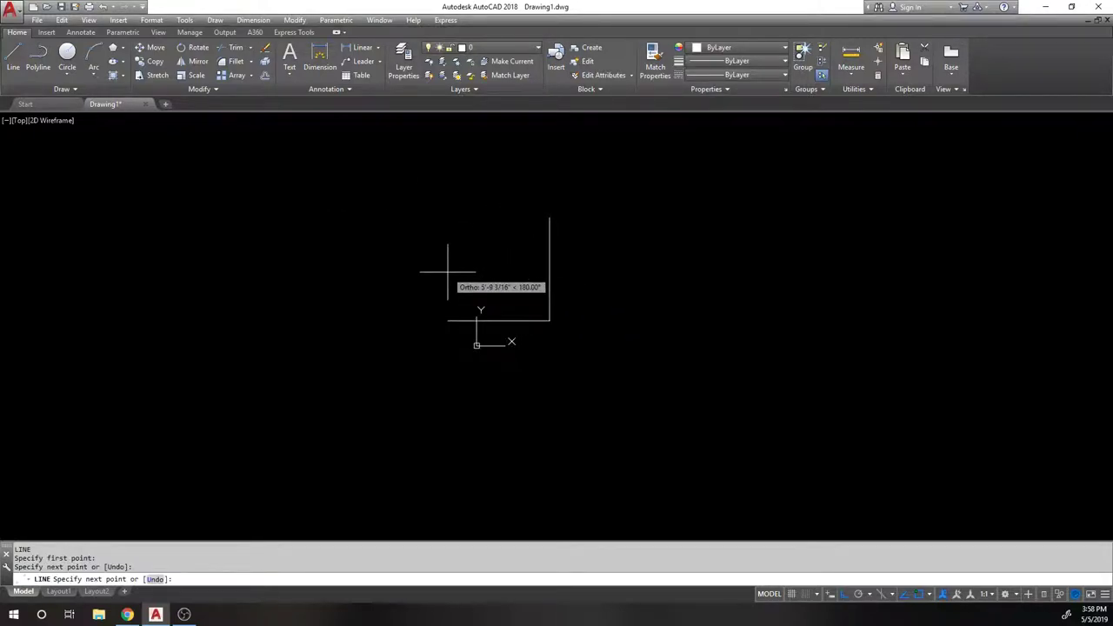
key(Return)
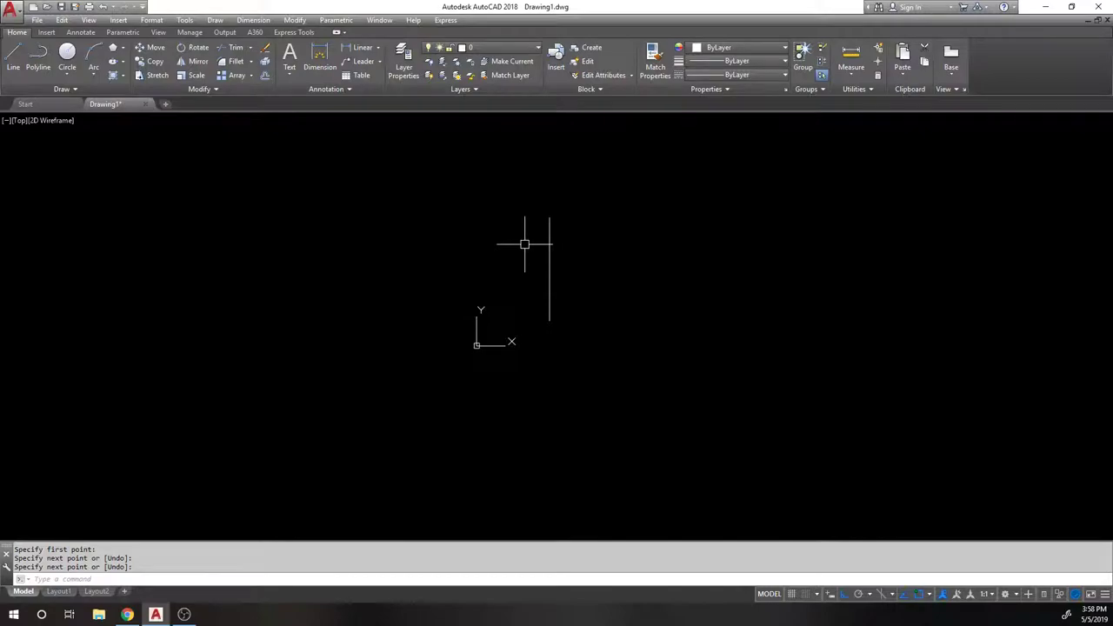
key(Return)
click(609, 213)
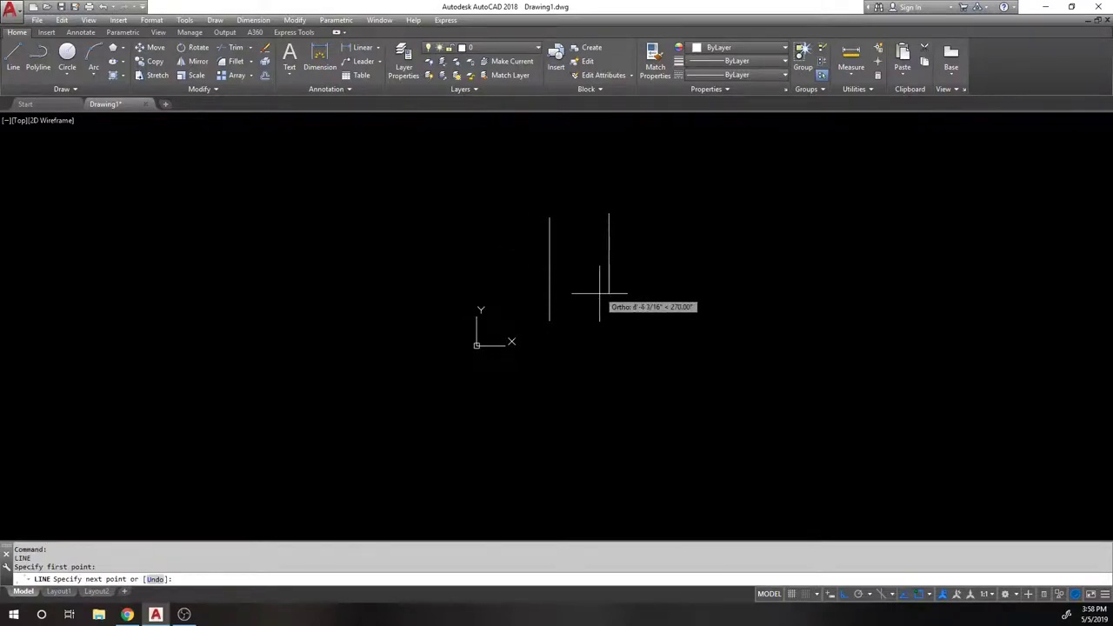
click(598, 338)
key(Return)
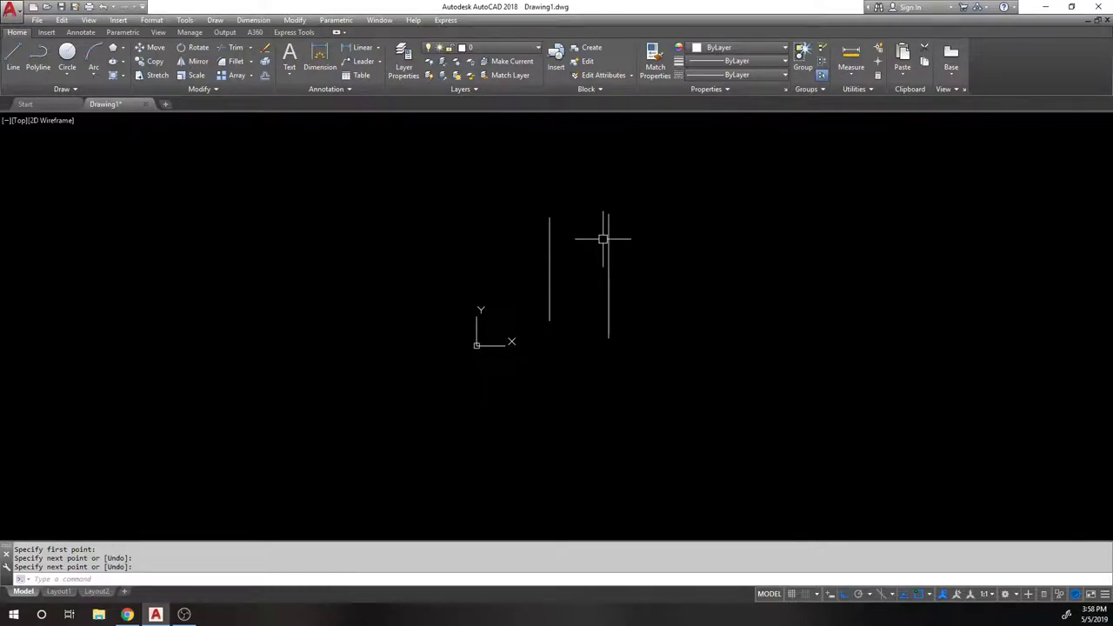
Step: Erase both vertical lines from the drawing
click(693, 243)
click(428, 213)
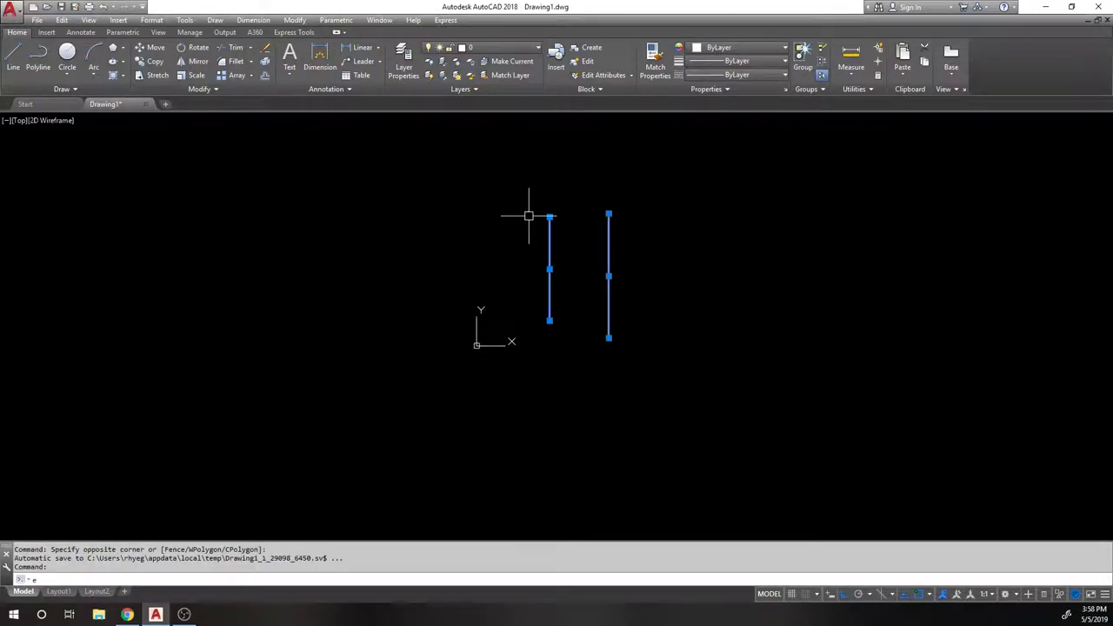
text(e)
key(Return)
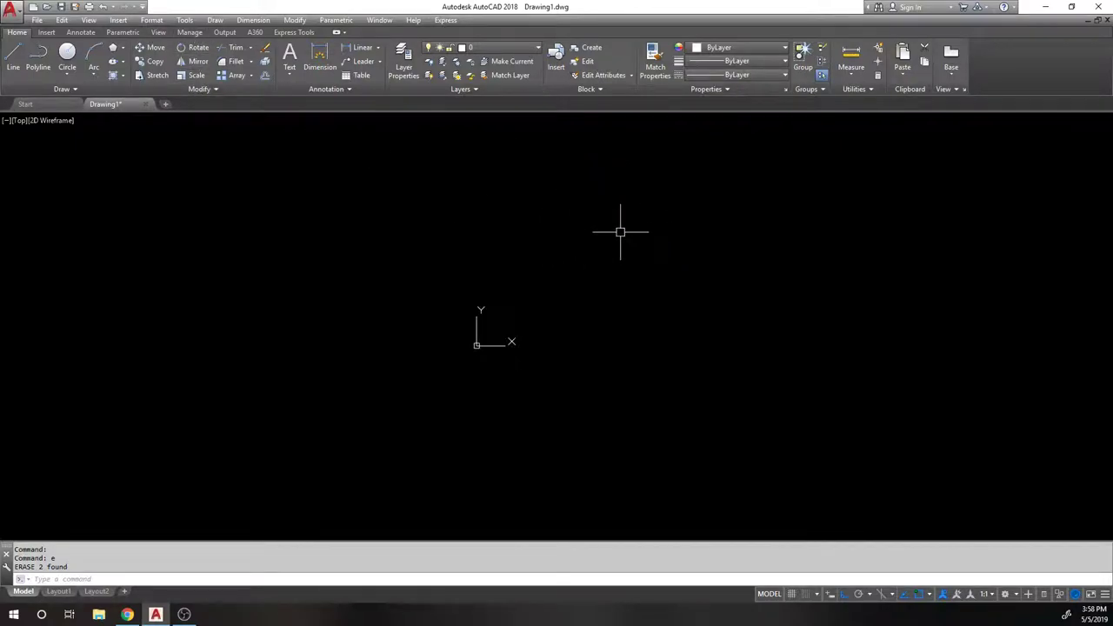
Step: Draw a single vertical line above and to the right of the drawing origin
text(l)
key(Return)
click(594, 212)
click(584, 299)
key(Return)
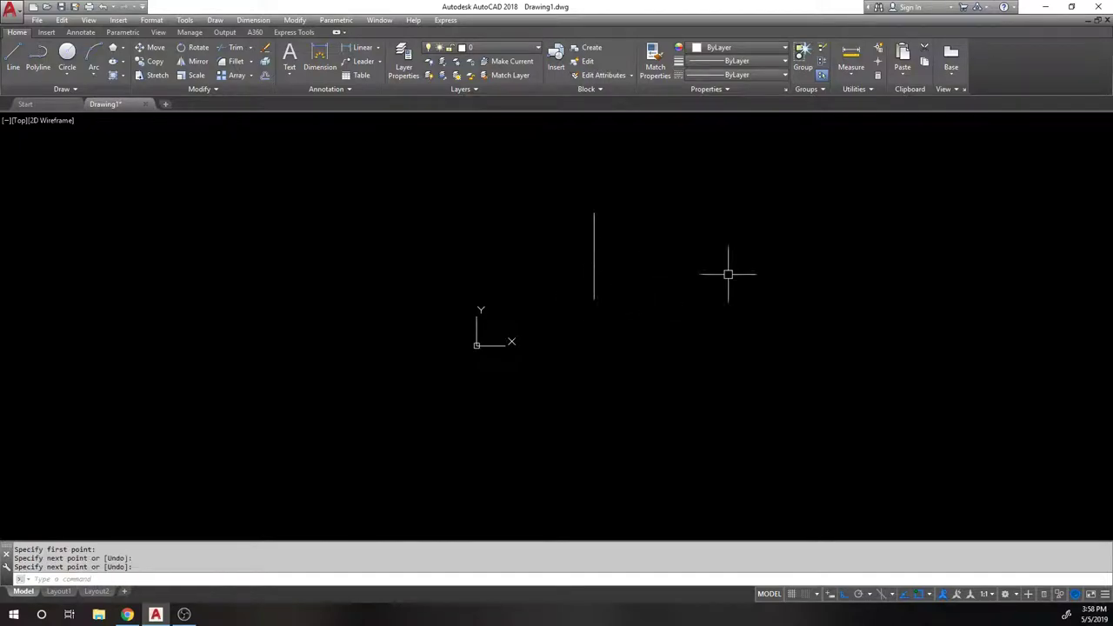
Step: Draw a wide horizontal rectangle to the right of the vertical line
middle_drag(795, 266, 555, 305)
text(re)
key(Return)
click(466, 246)
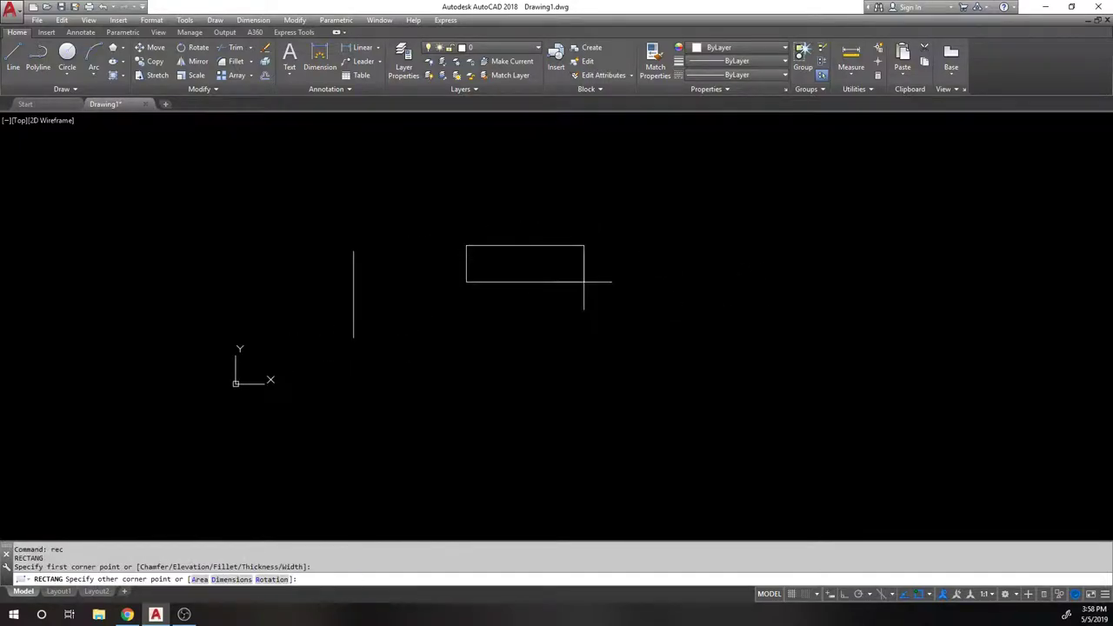
click(636, 318)
Step: Draw a circle with a radius of about 2'-4" to the right of the rectangle
text(c)
key(Return)
click(771, 281)
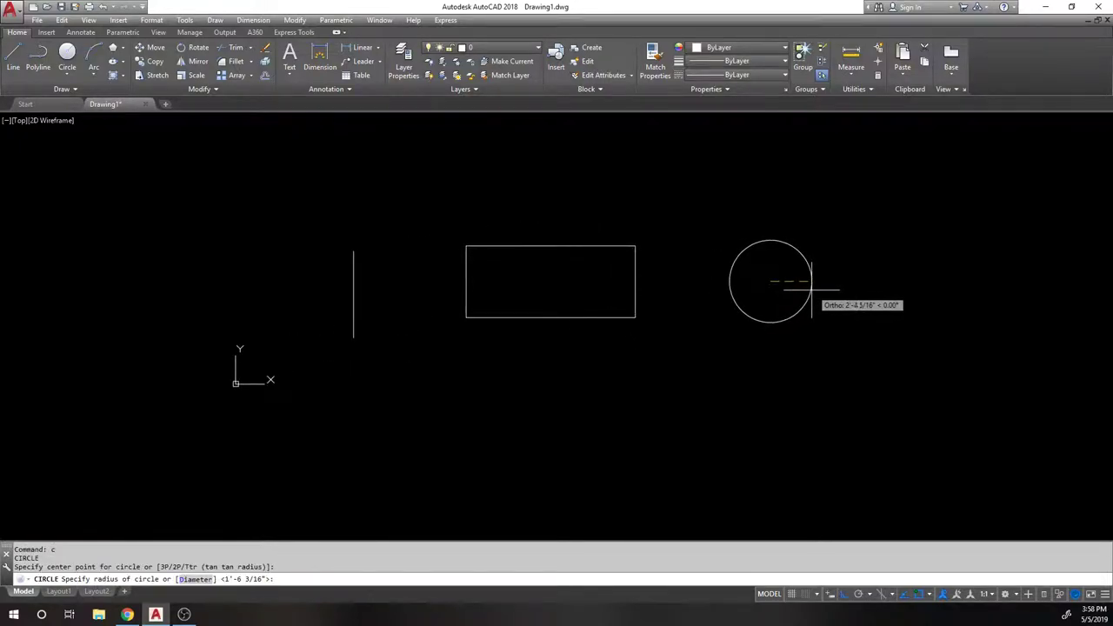
click(809, 285)
Step: Pan the view around the line, rectangle and circle, trying the Pan command as well
mouse_move(519, 351)
middle_down()
mouse_move(676, 345)
mouse_move(508, 339)
mouse_move(440, 425)
mouse_move(582, 303)
mouse_move(467, 400)
mouse_move(522, 369)
middle_up()
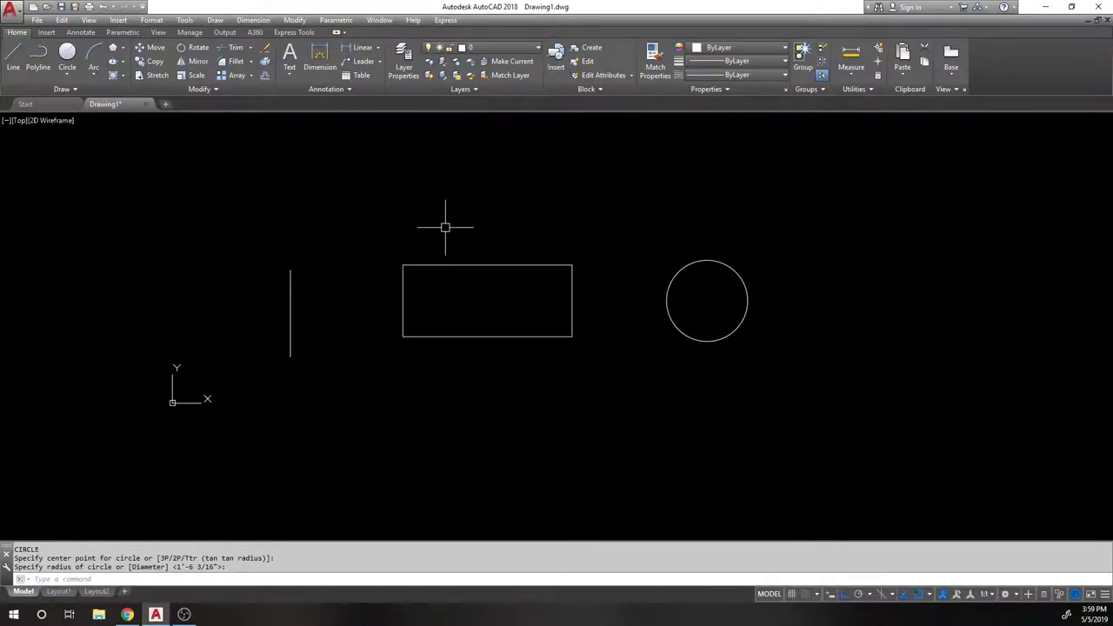
mouse_move(497, 228)
middle_down()
mouse_move(336, 255)
mouse_move(517, 221)
mouse_move(529, 206)
middle_up()
text(p)
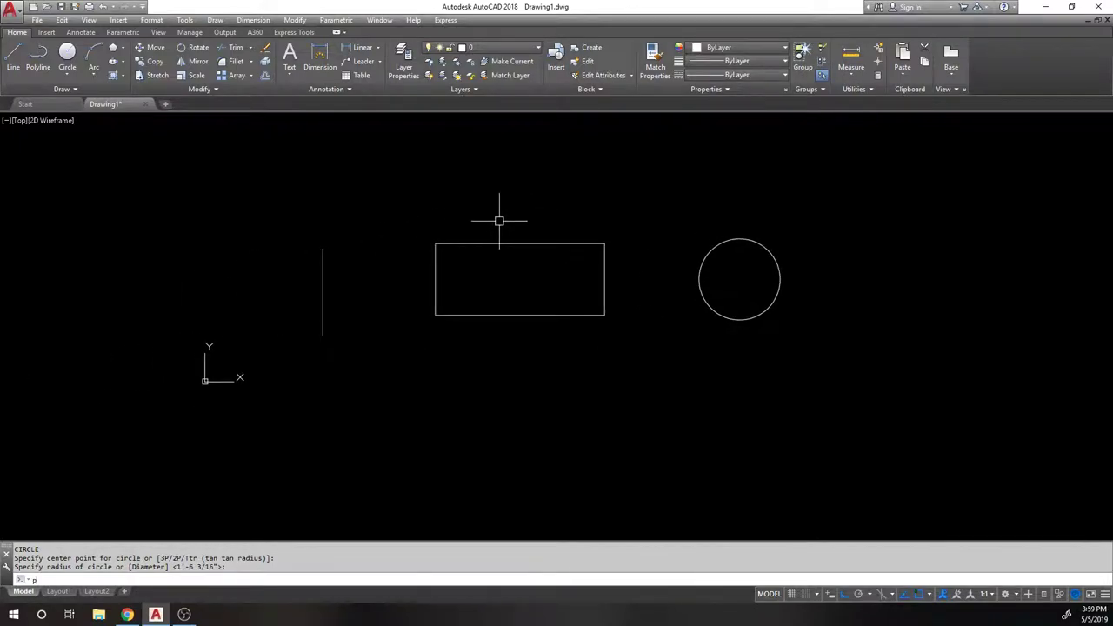
key(Return)
mouse_move(489, 216)
mouse_down()
mouse_move(472, 232)
mouse_move(502, 234)
mouse_move(490, 214)
mouse_move(506, 209)
mouse_move(482, 201)
mouse_move(450, 211)
mouse_move(472, 213)
mouse_up()
key(Escape)
mouse_move(438, 229)
middle_down()
mouse_move(464, 228)
mouse_move(478, 206)
middle_up()
mouse_move(467, 306)
middle_down()
mouse_move(519, 296)
mouse_move(507, 321)
middle_up()
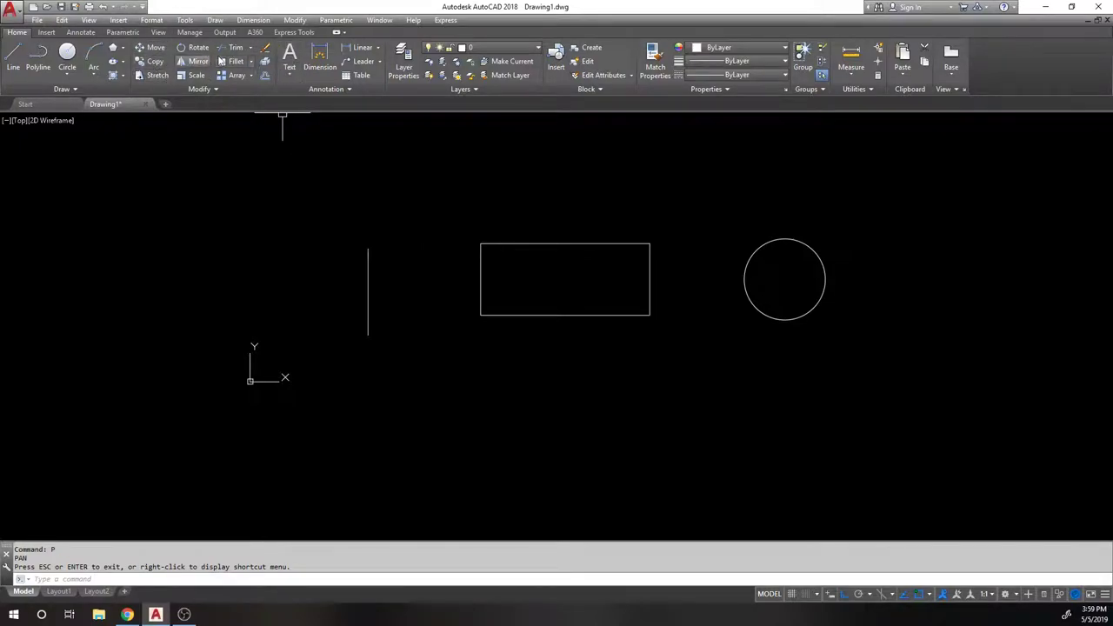
Step: Move the line, rectangle and circle together 3' horizontally to the left with Ortho on
click(155, 48)
click(367, 258)
click(504, 243)
click(779, 241)
key(Return)
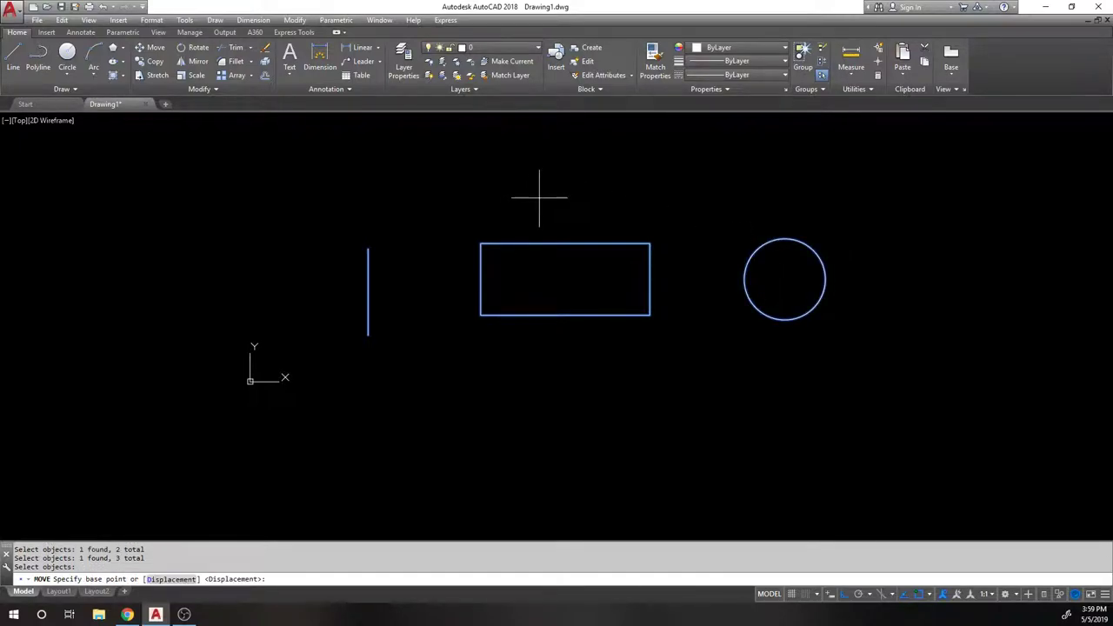
click(558, 189)
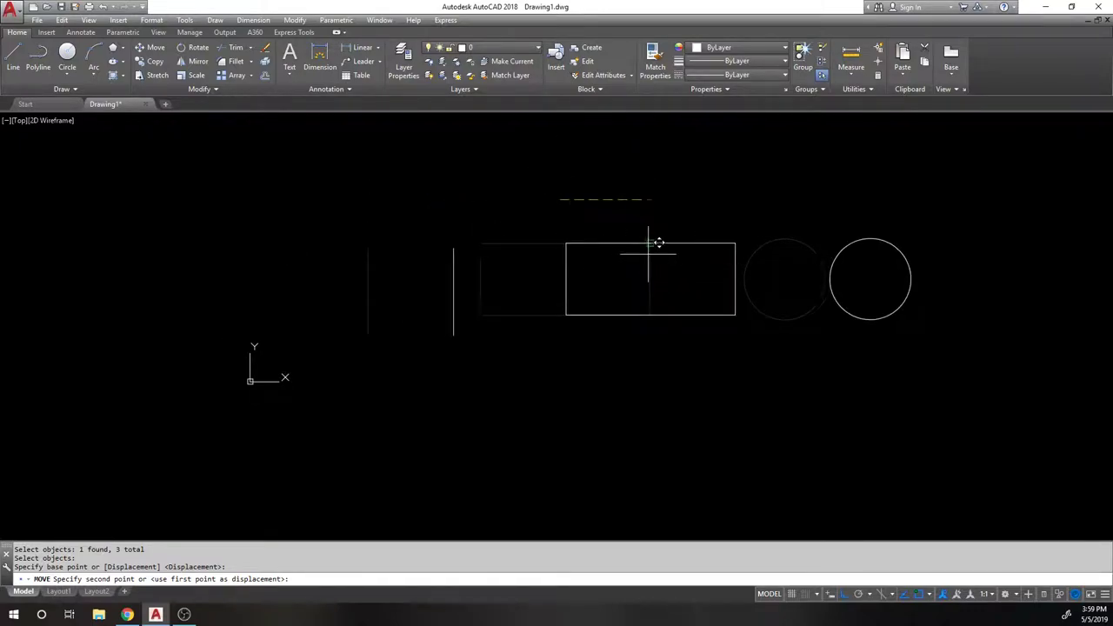
key(F8)
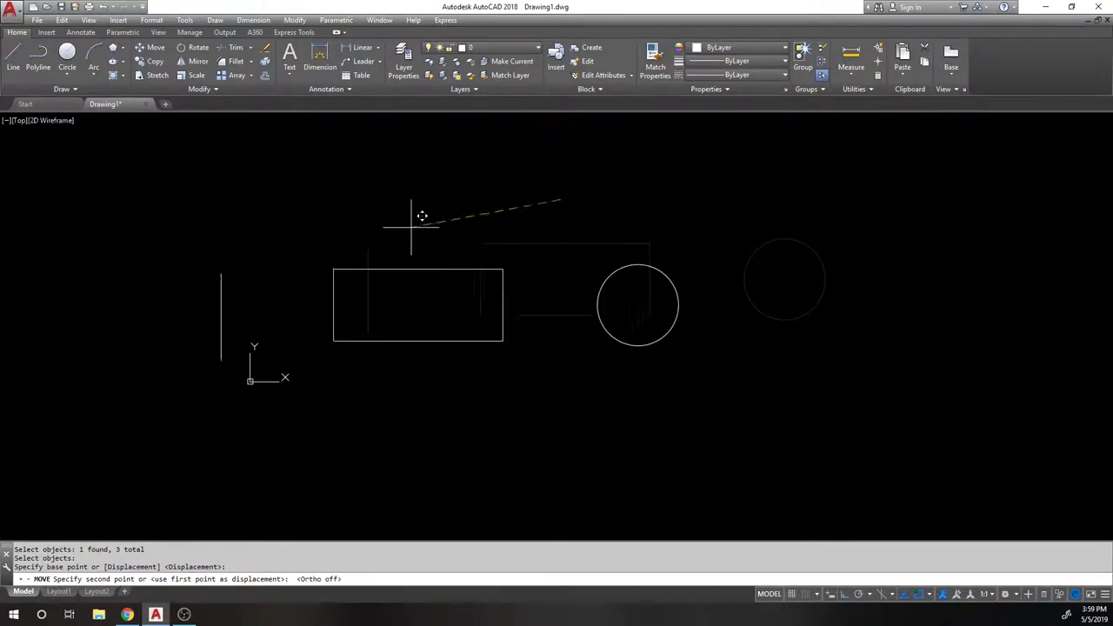
key(F8)
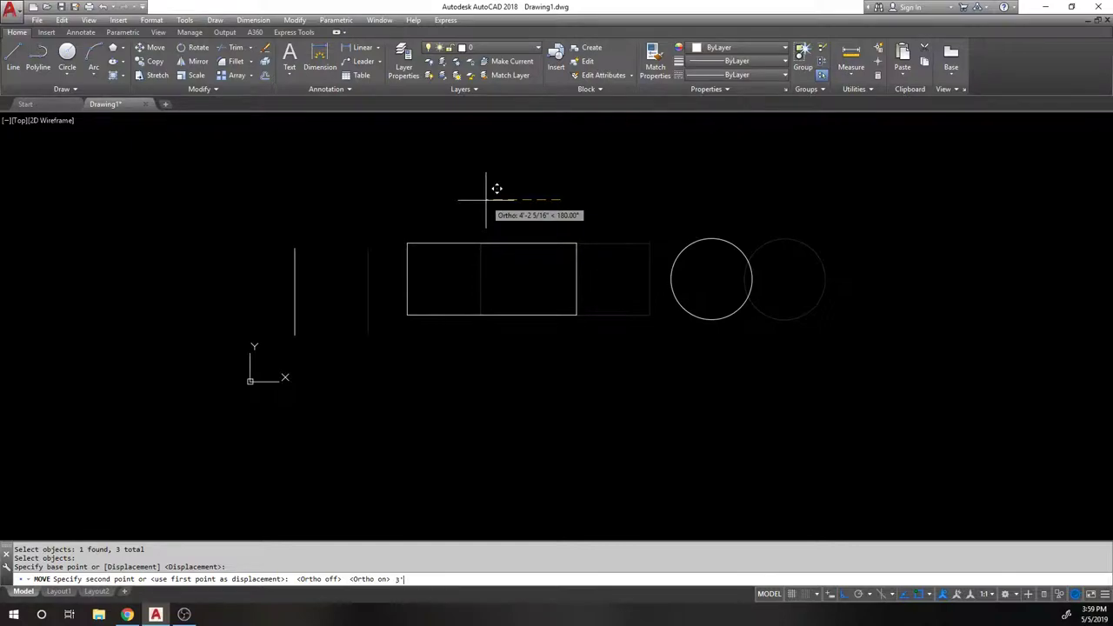
key(Return)
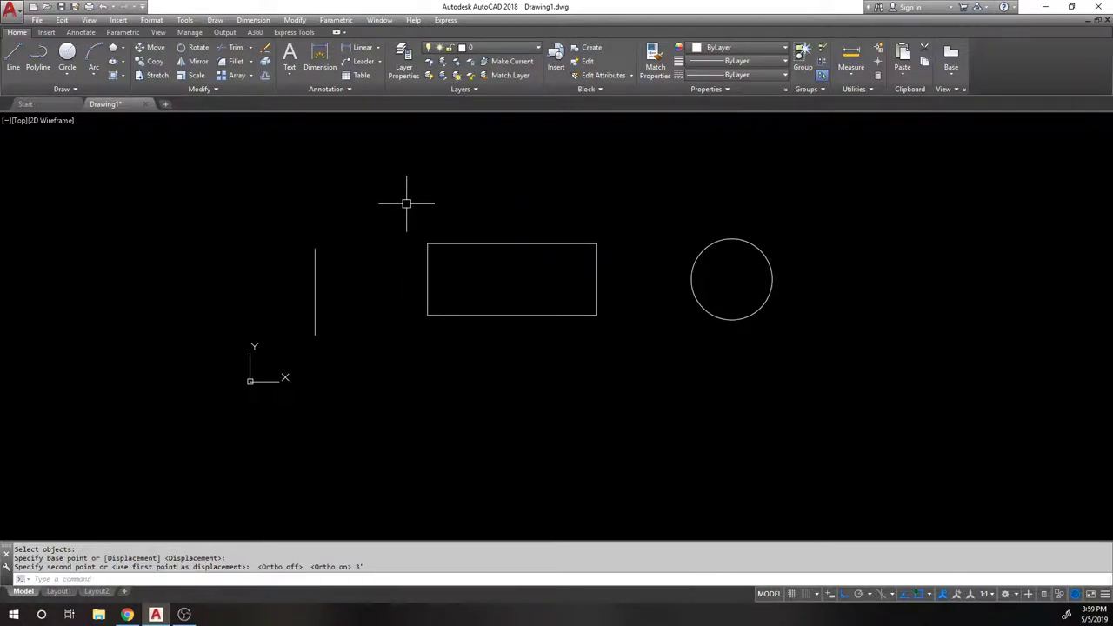
Step: Copy the line, rectangle and circle together straight up with Ortho on, making one row of duplicates above the originals
click(155, 61)
click(820, 401)
click(309, 236)
scroll(248, 361, down, 3)
scroll(244, 289, up, 2)
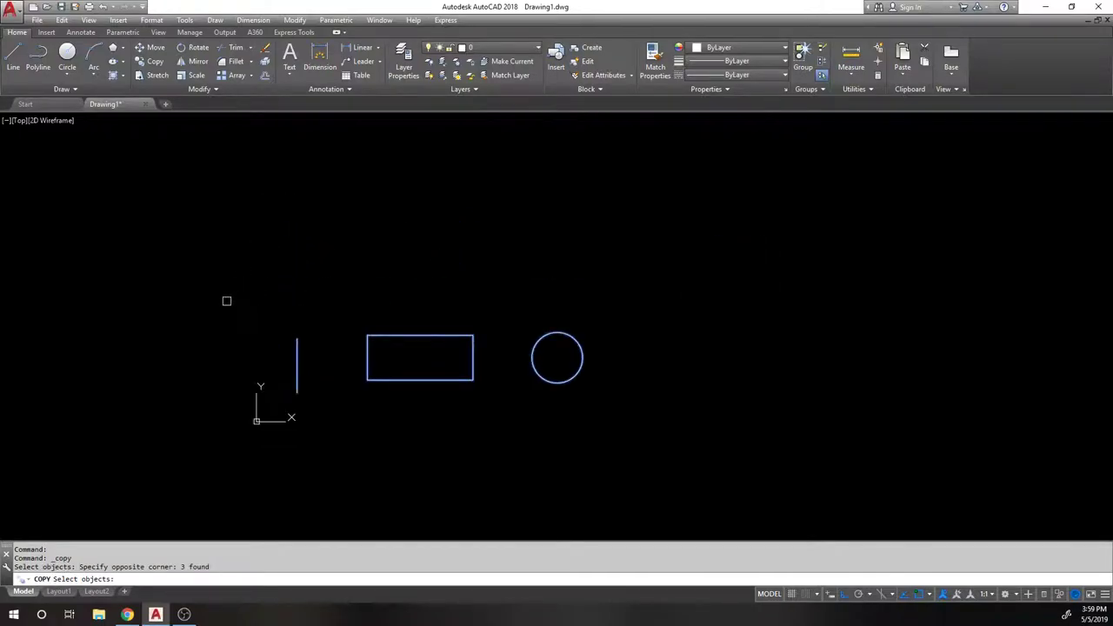
key(Return)
click(212, 370)
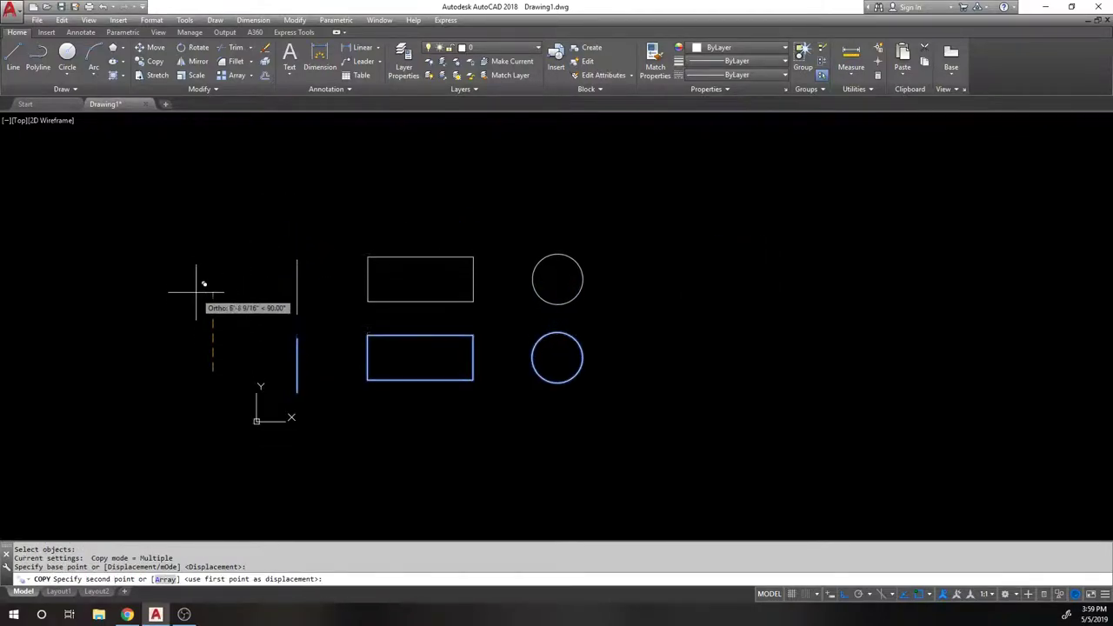
click(200, 261)
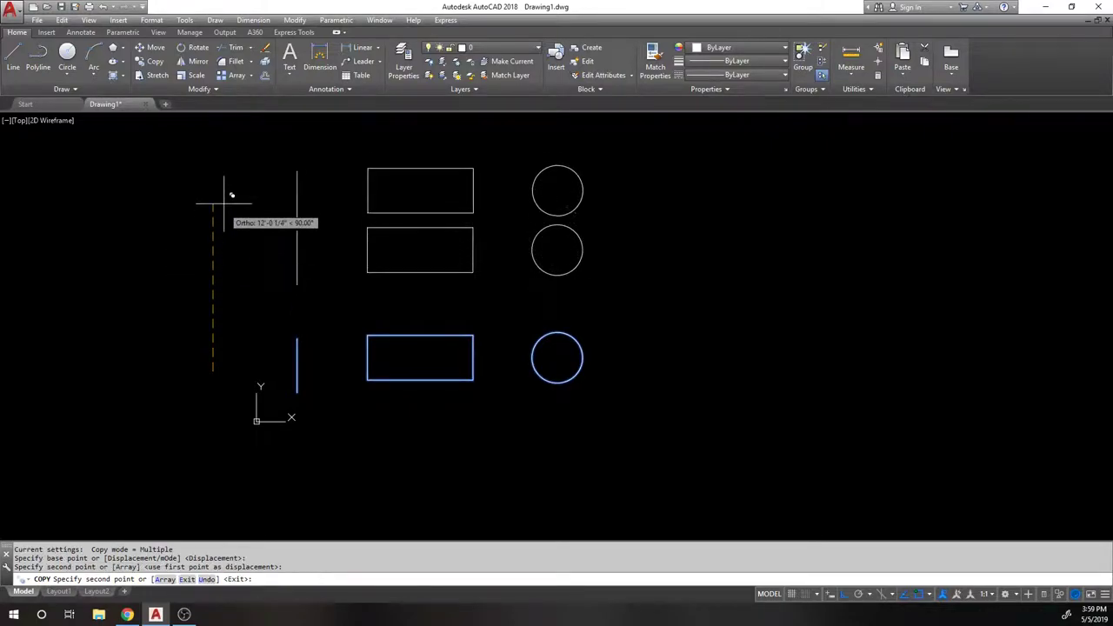
key(Return)
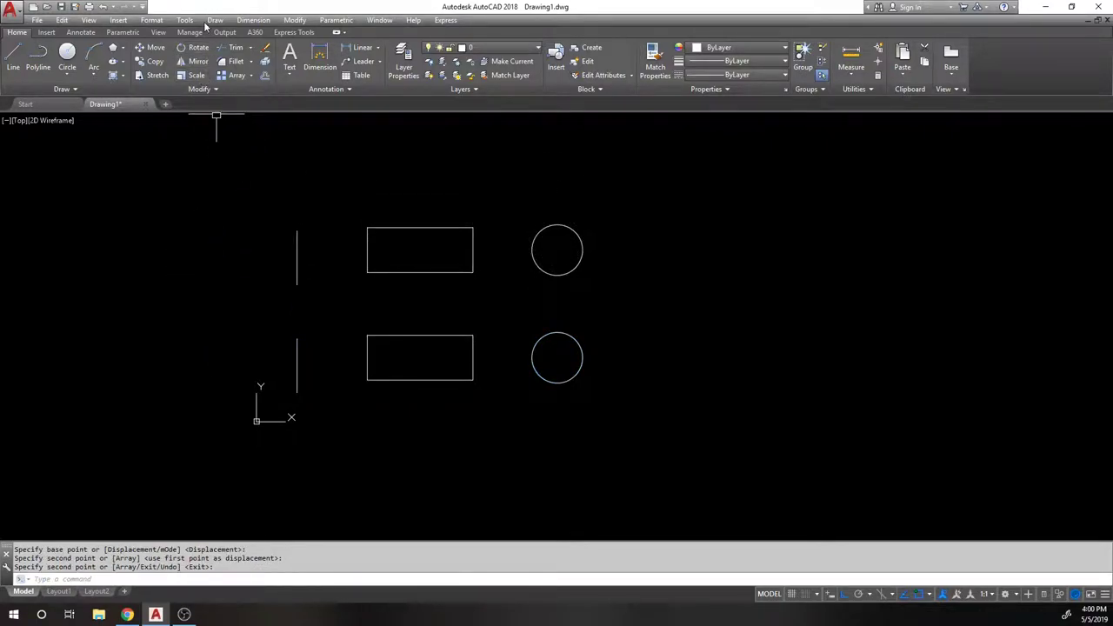
Step: Rotate the upper rectangle freehand by about 45.6° around the midpoint of its top edge, with Ortho off
click(195, 52)
scroll(415, 237, up, 3)
click(440, 182)
click(387, 229)
scroll(363, 268, down, 2)
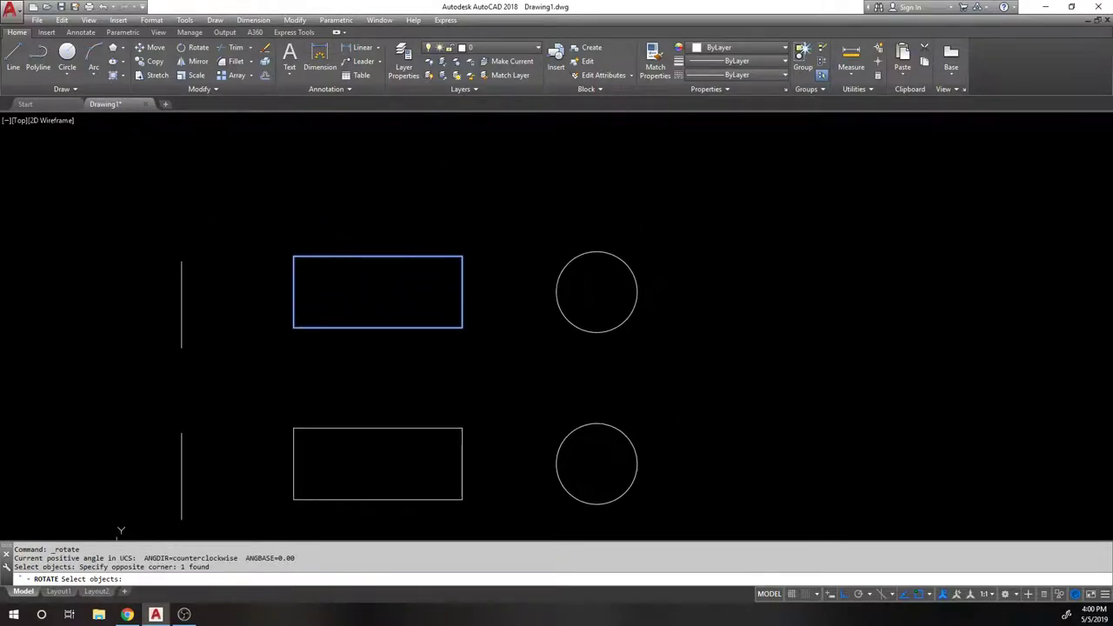
key(Return)
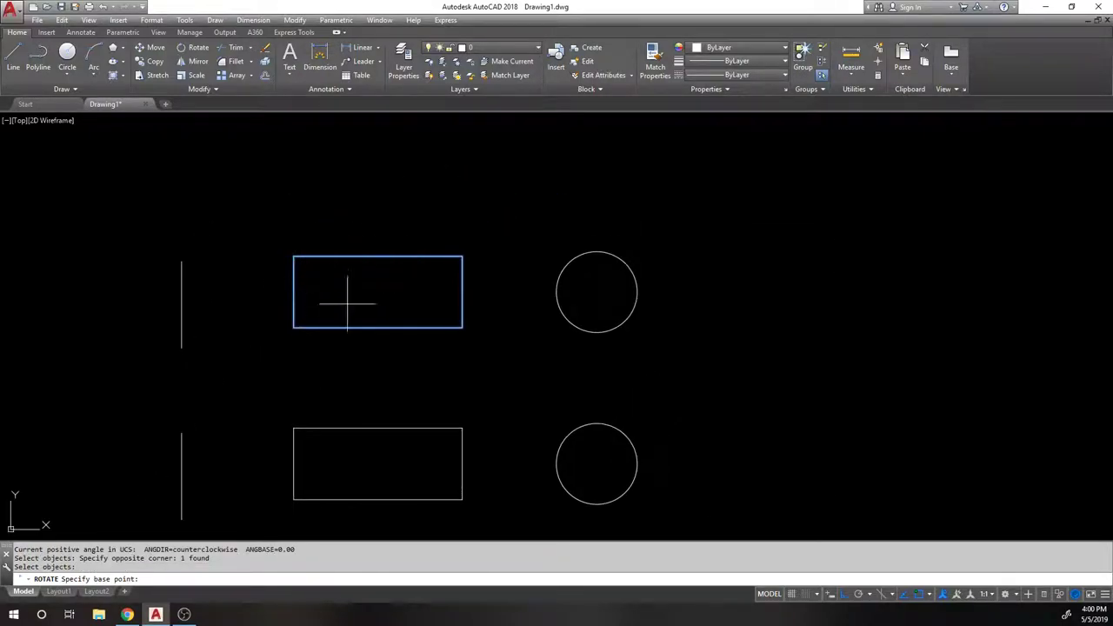
scroll(381, 288, up, 2)
click(376, 237)
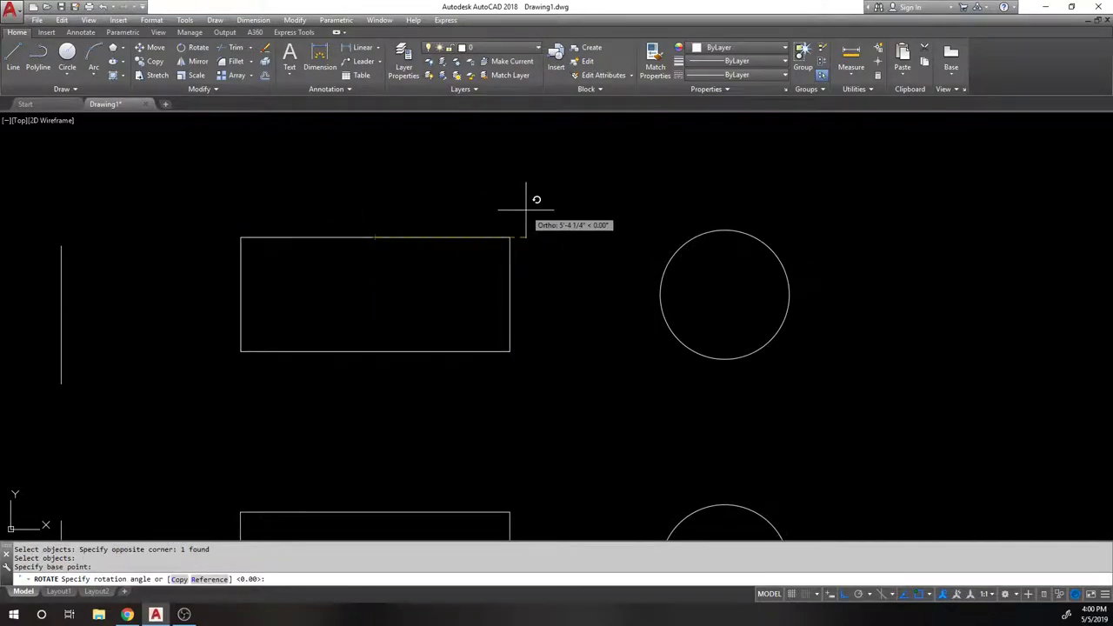
key(F8)
scroll(553, 210, down, 2)
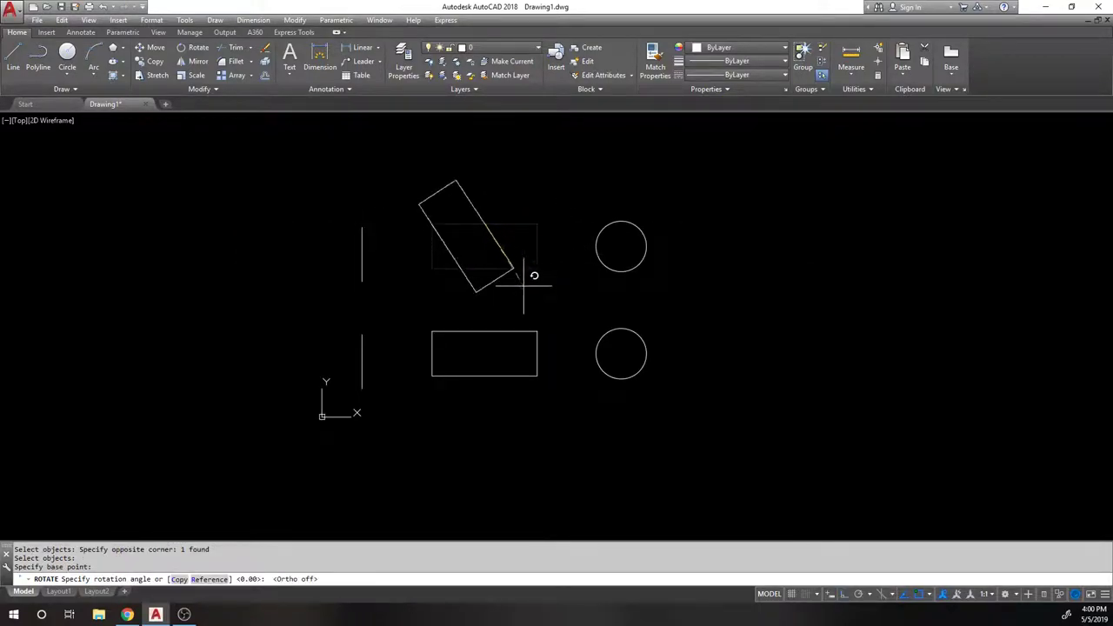
click(516, 181)
Step: Rotate the tilted upper rectangle freehand again, using a base point just outside its upper-left side
key(Return)
click(513, 189)
key(Return)
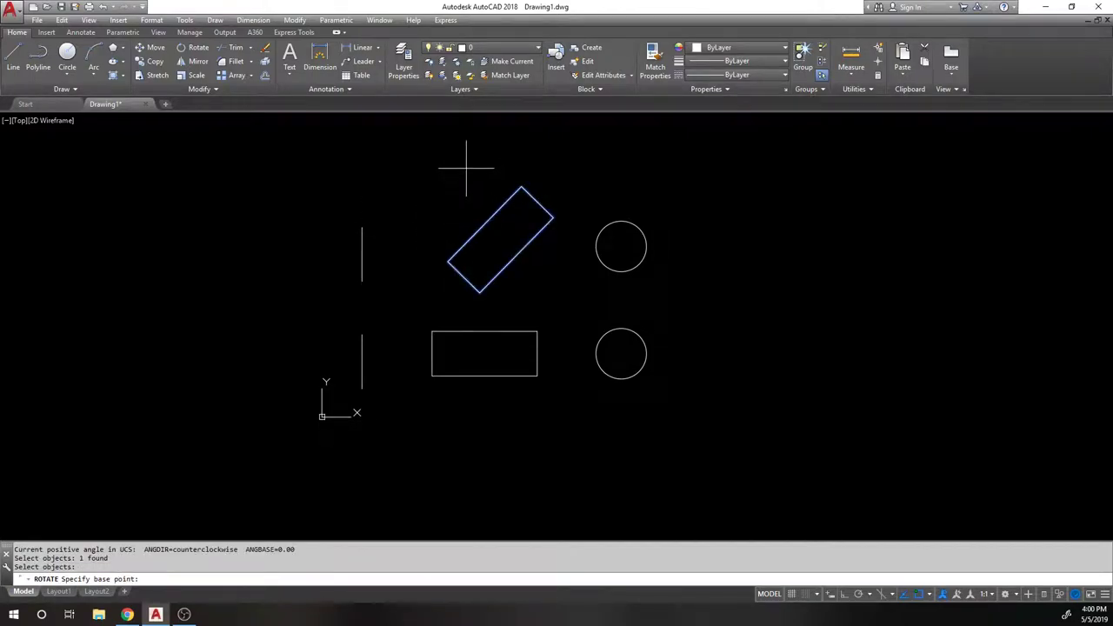
click(466, 168)
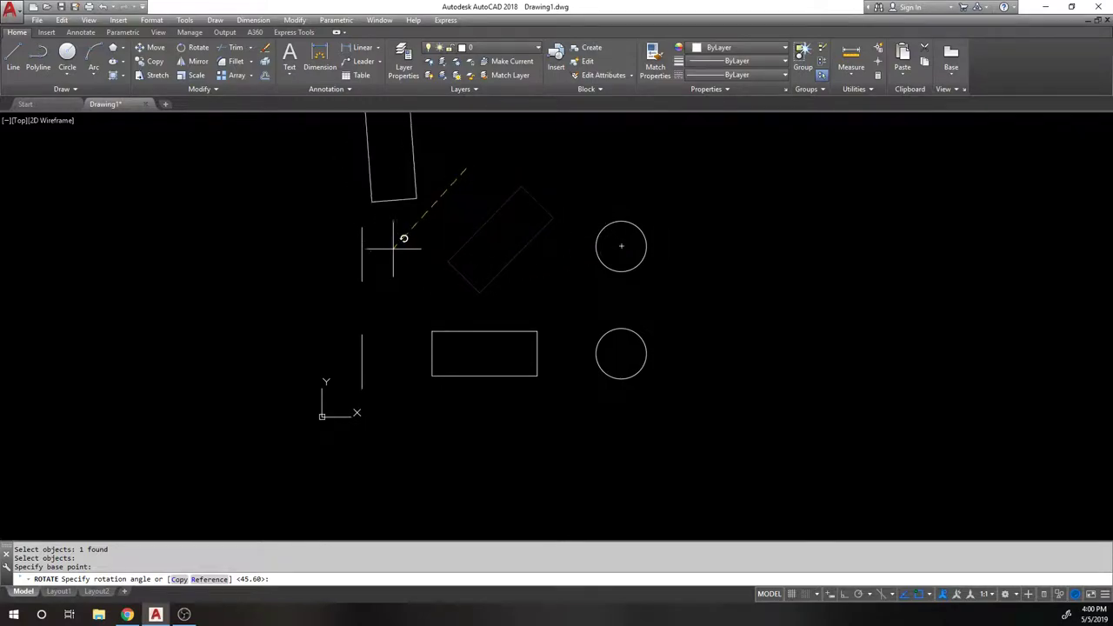
click(586, 148)
Step: Abandon a further rotation of the upper rectangle and undo its freehand rotations
key(Return)
click(487, 210)
key(Return)
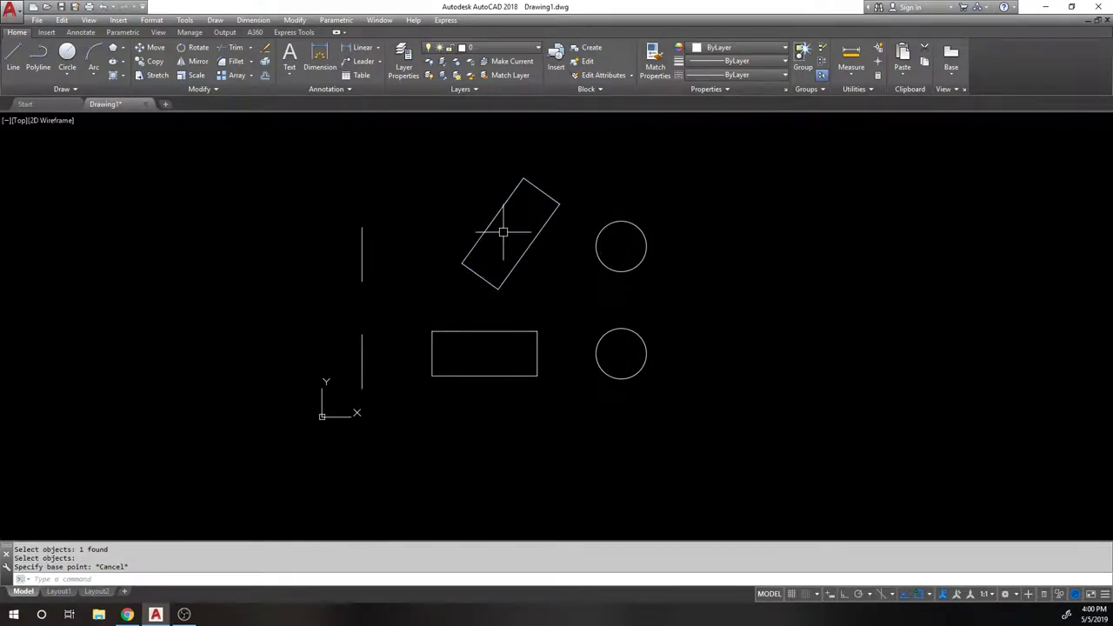
key(Return)
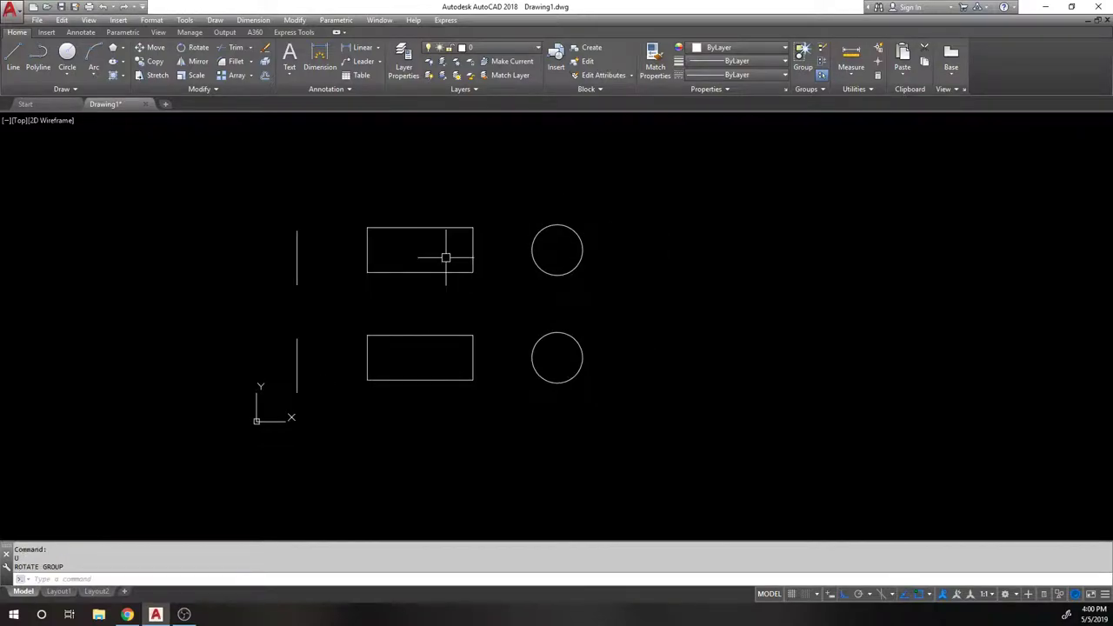
Step: Rotate the upper rectangle by 30° around the midpoint of its top edge
scroll(427, 221, up, 2)
text(ro)
key(Return)
click(432, 244)
click(387, 181)
key(Return)
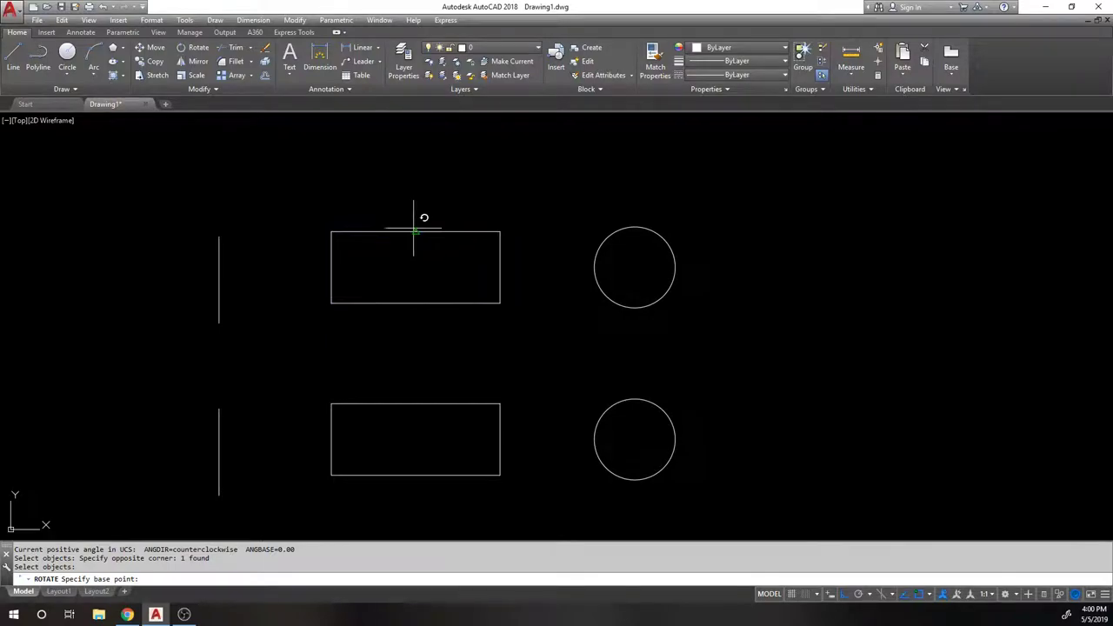
click(415, 229)
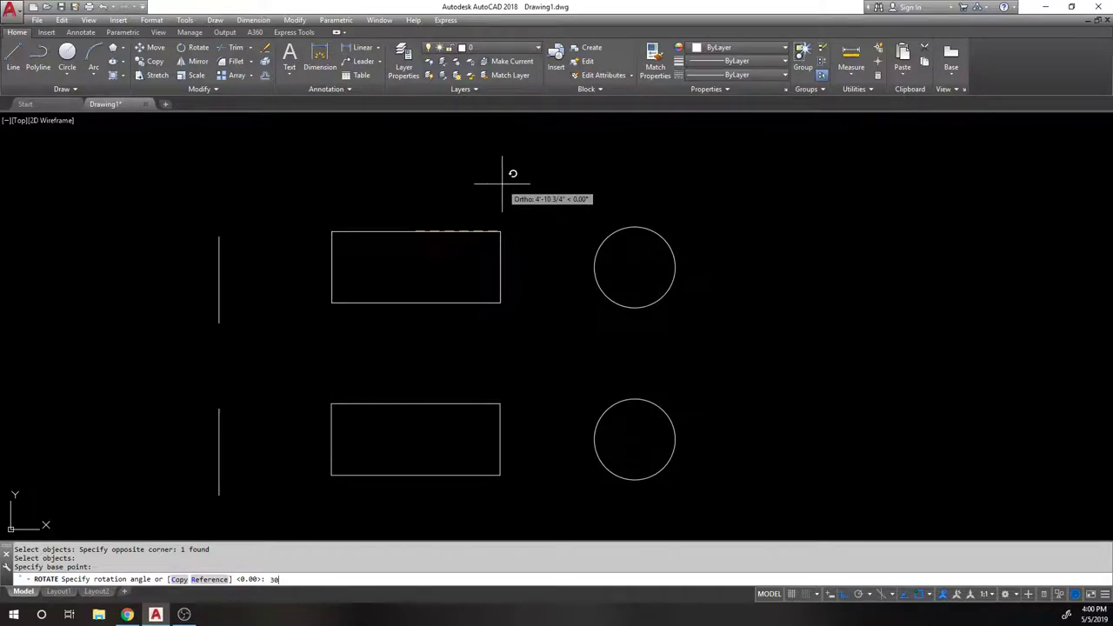
key(Return)
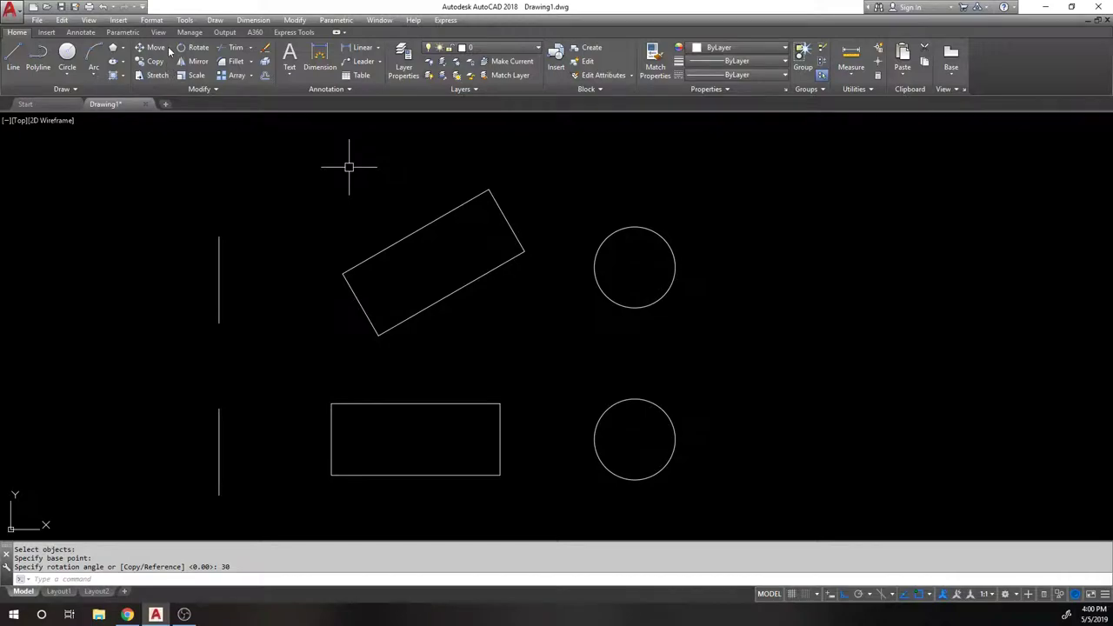
click(150, 75)
mouse_move(441, 319)
middle_down()
mouse_move(460, 246)
mouse_move(527, 142)
mouse_move(490, 189)
middle_up()
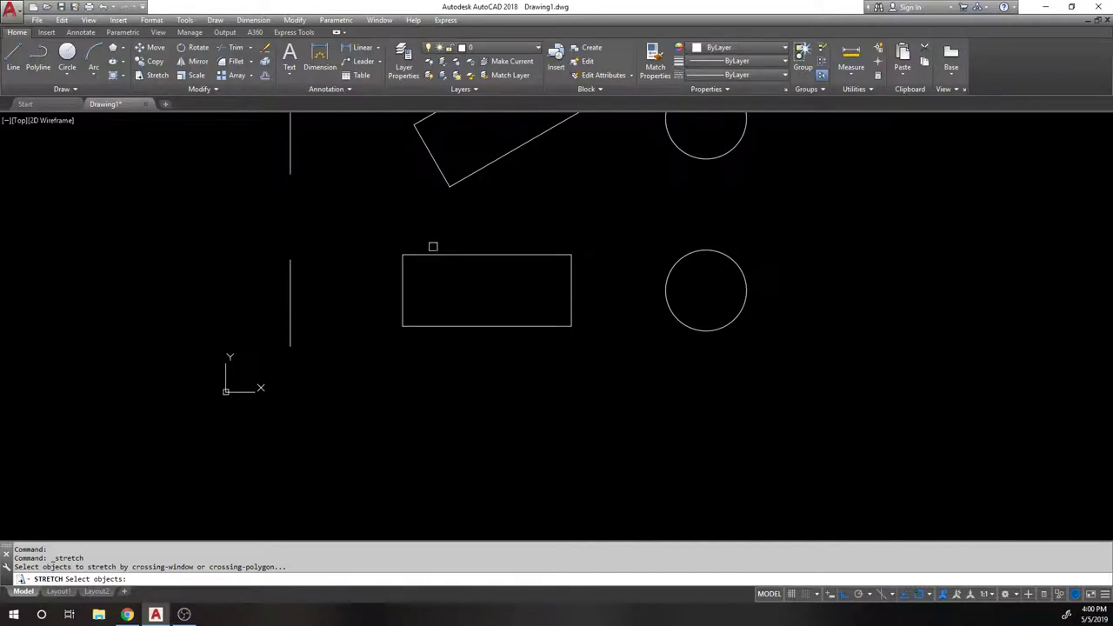
middle_drag(453, 162, 435, 197)
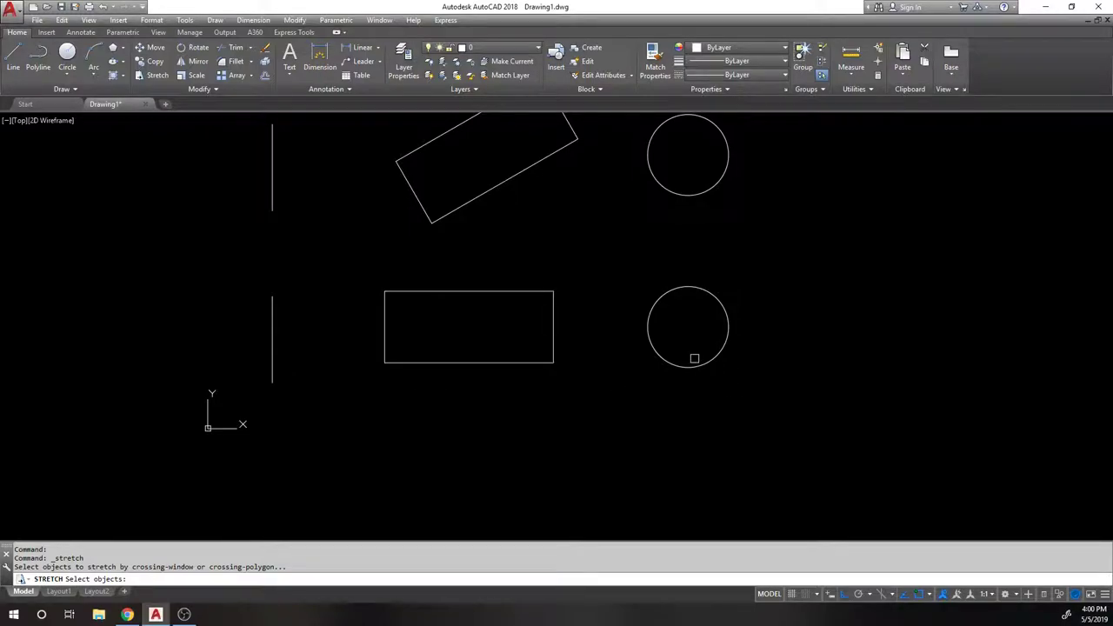
middle_drag(348, 340, 387, 290)
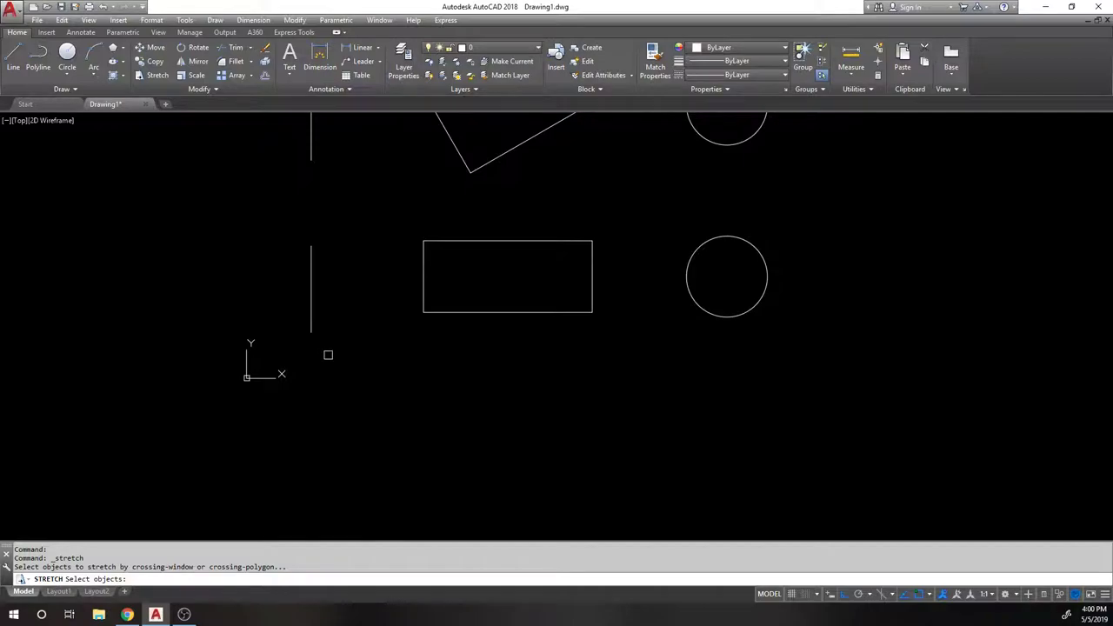
Step: Practise a crossing selection over the lower vertical line and a window selection around the lower rectangle, clearing each one
click(409, 427)
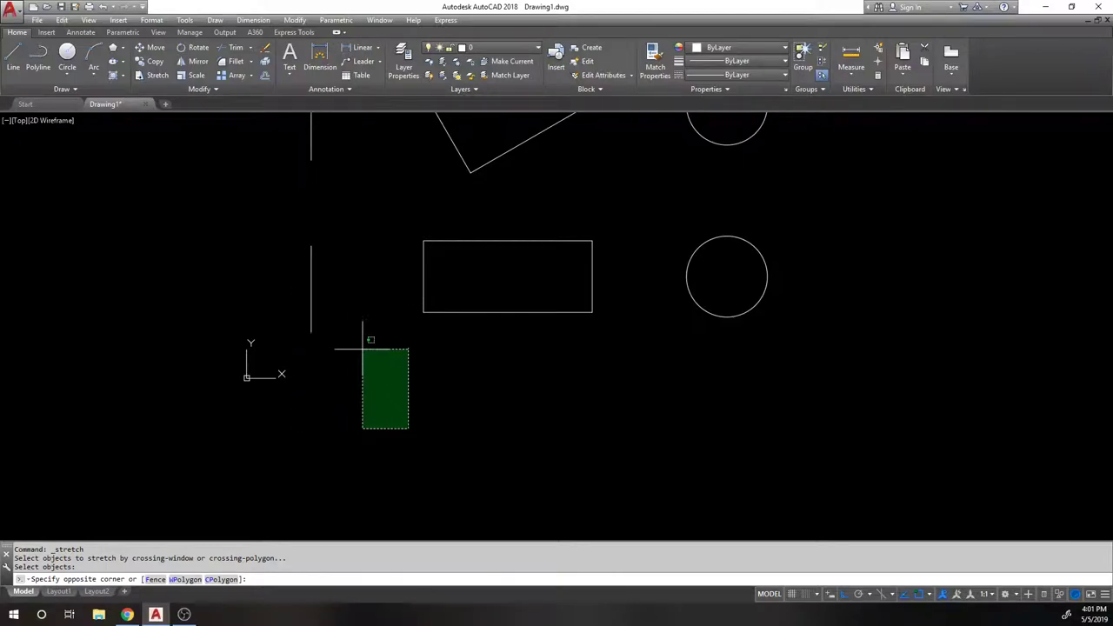
click(258, 279)
key(Escape)
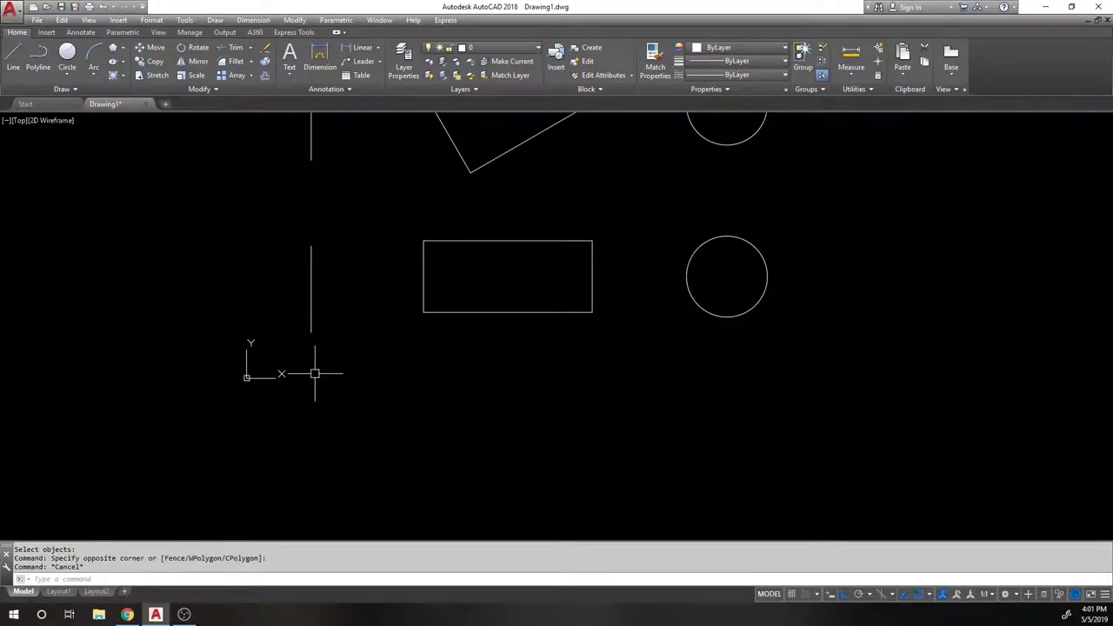
click(381, 355)
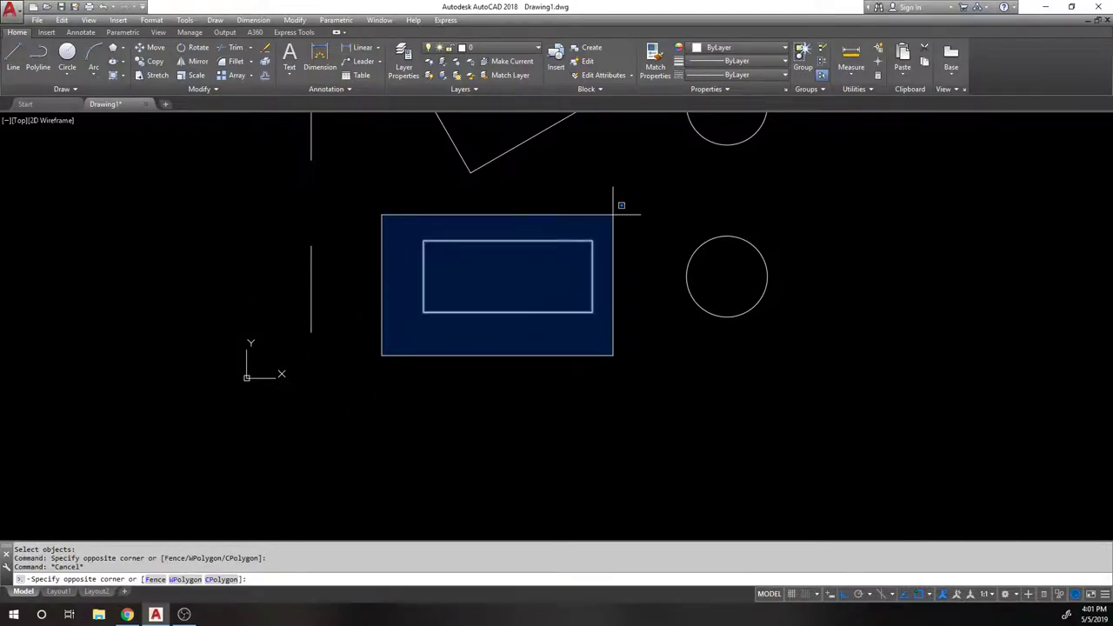
click(613, 213)
middle_drag(540, 192, 522, 316)
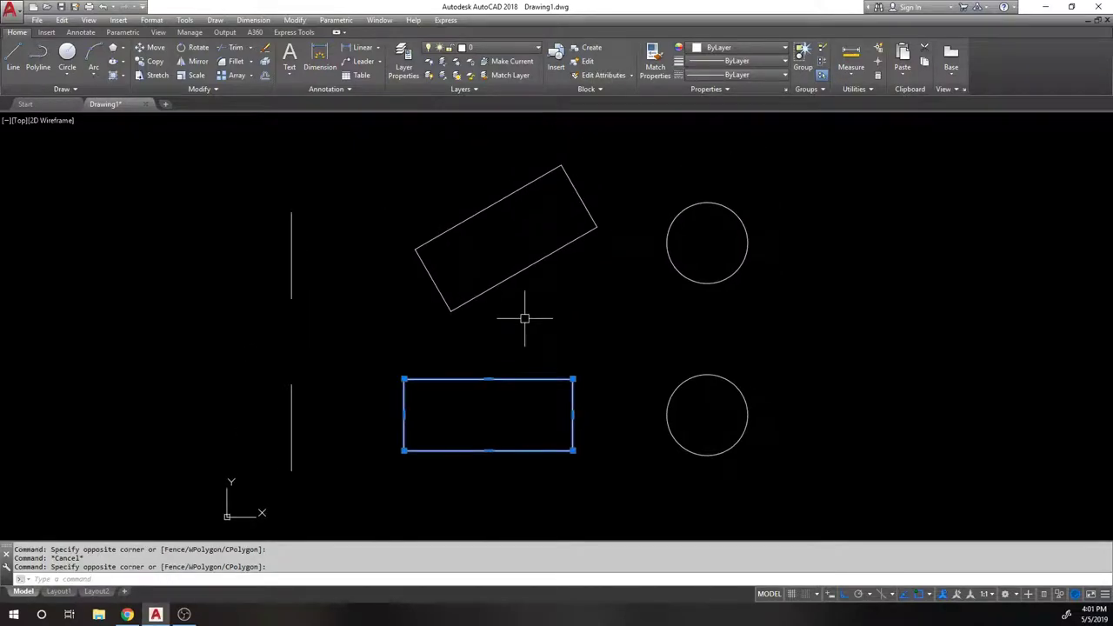
scroll(522, 316, down, 4)
key(Escape)
Step: Compare a left-to-right window with a right-to-left crossing selection over the lines and rectangles, and clear the selection
scroll(461, 266, up, 2)
middle_drag(460, 267, 347, 184)
click(238, 142)
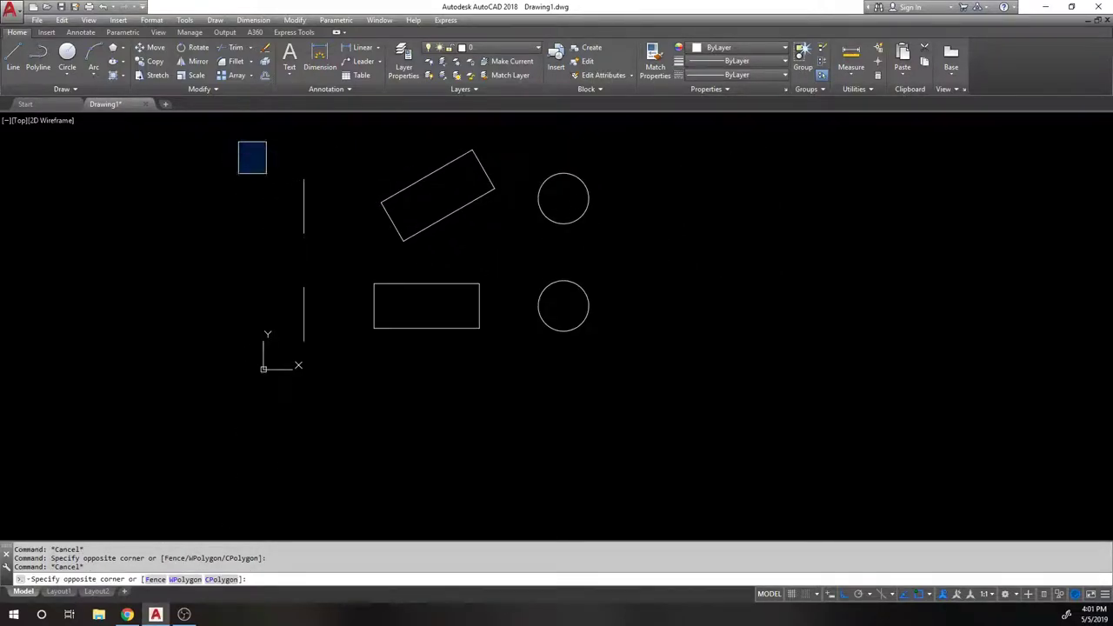
click(434, 373)
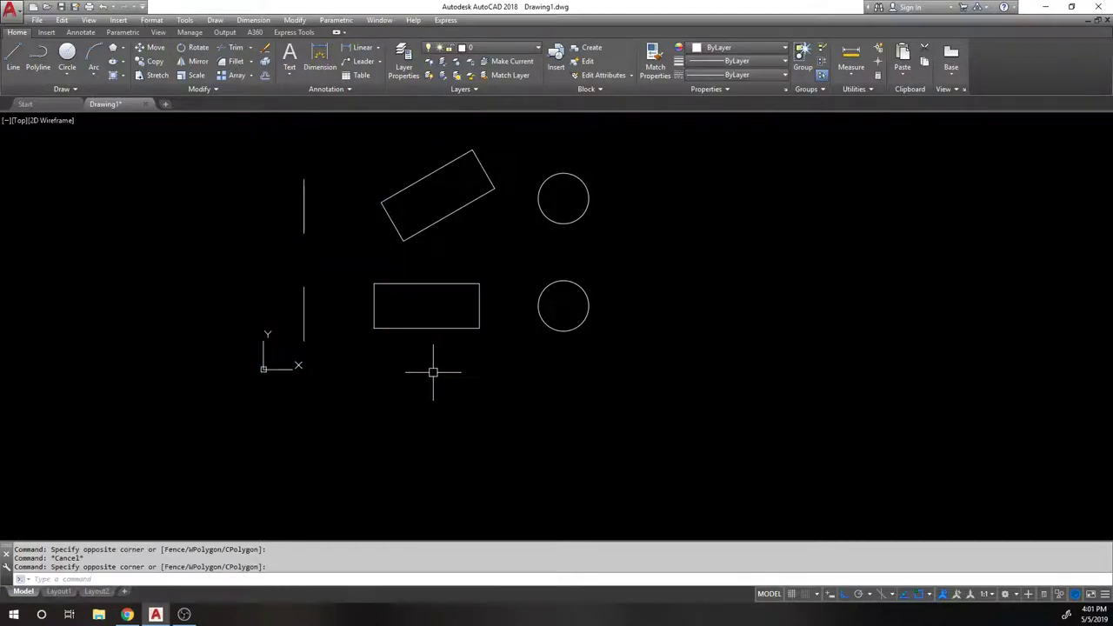
click(440, 391)
click(209, 154)
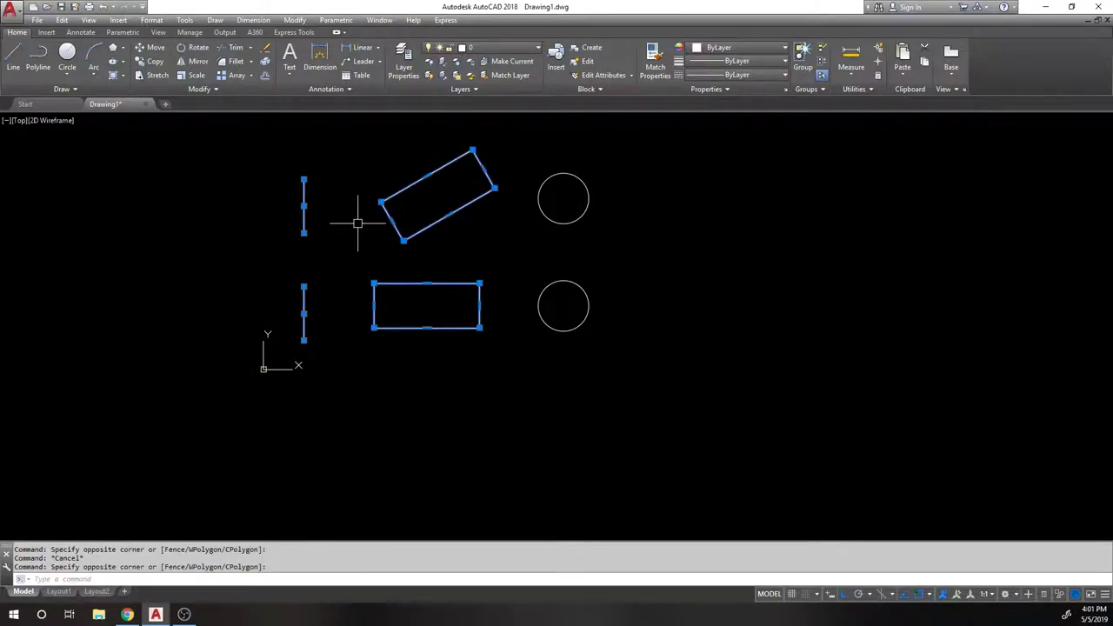
key(Escape)
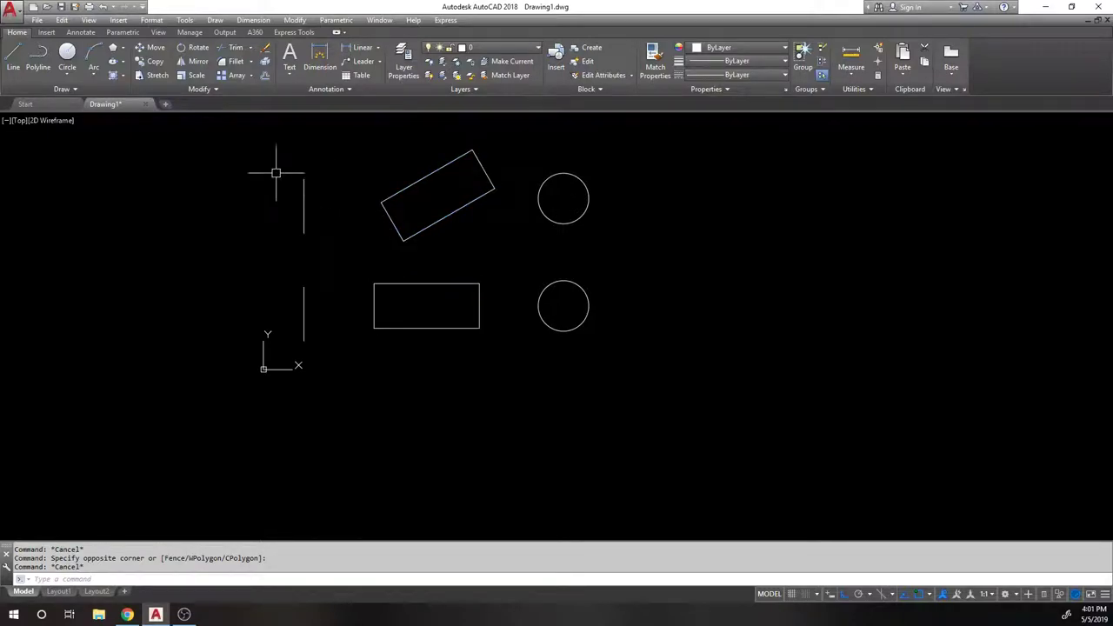
Step: Start Stretch and try a left-to-right window selection around the lower end of the lower vertical line
click(150, 77)
scroll(298, 281, up, 5)
scroll(208, 168, down, 3)
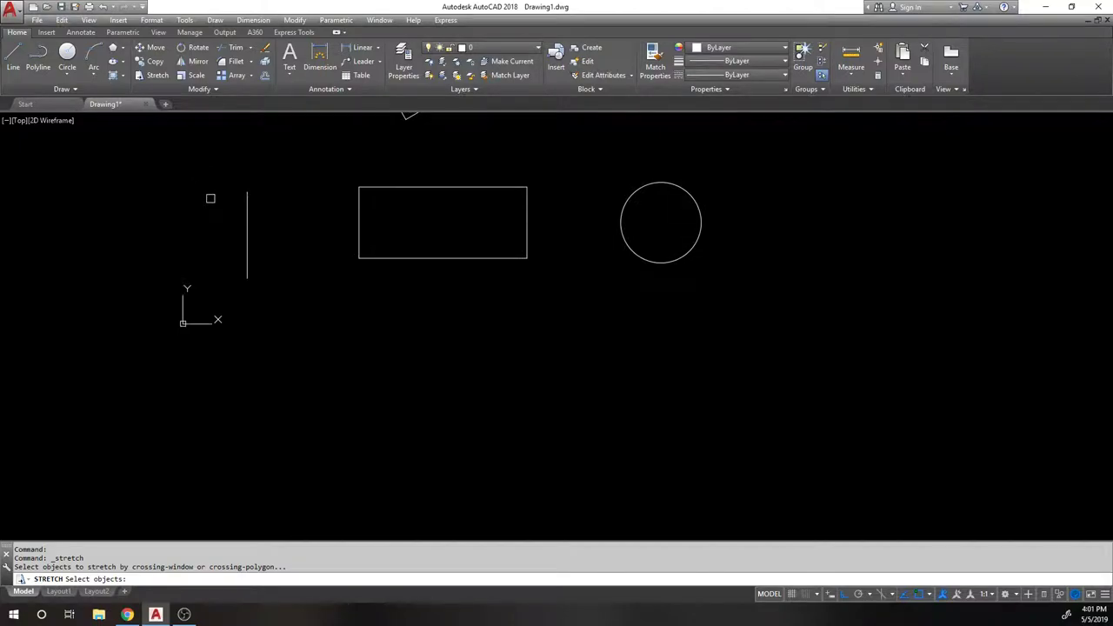
middle_drag(298, 335, 330, 340)
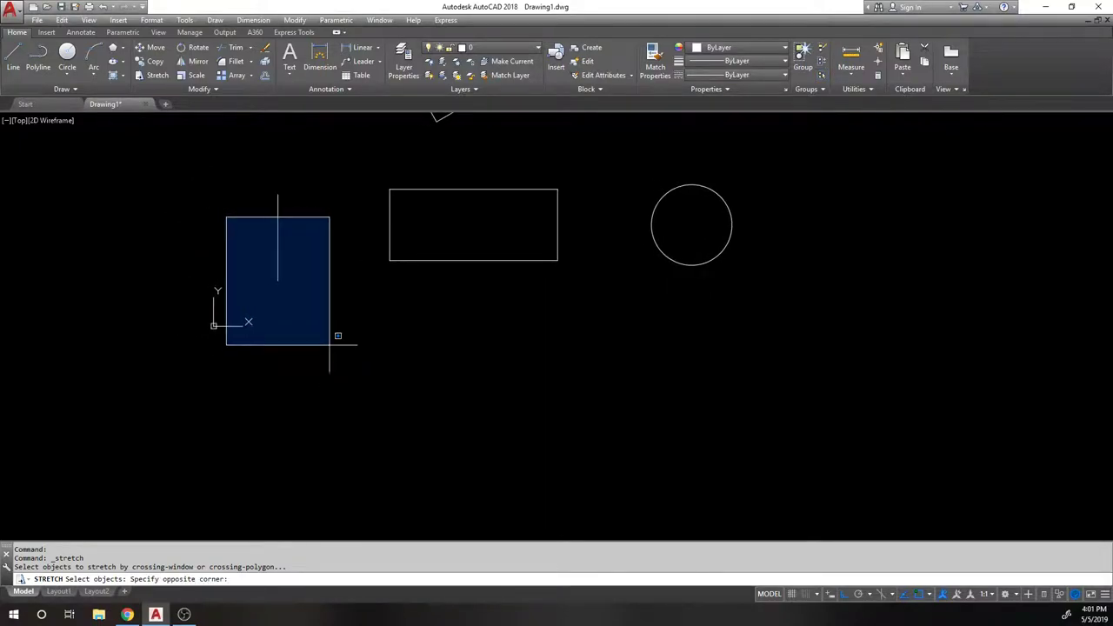
scroll(331, 341, up, 2)
click(329, 345)
scroll(334, 343, down, 2)
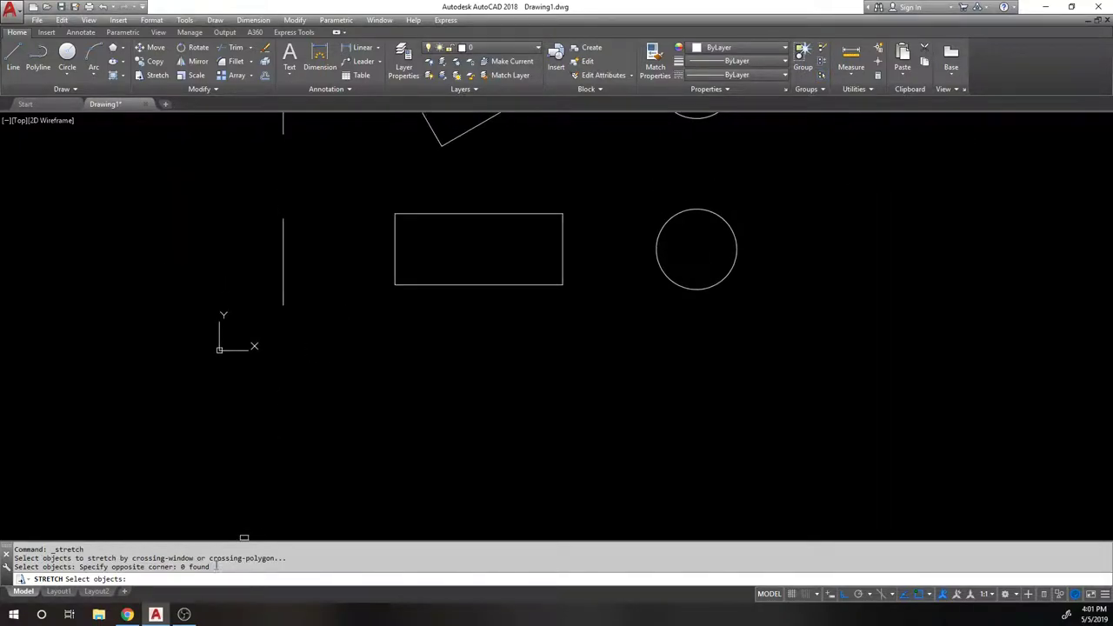
Step: Select the lower end of the lower vertical line with a crossing window, preview stretching it vertically, and cancel
click(317, 349)
click(241, 271)
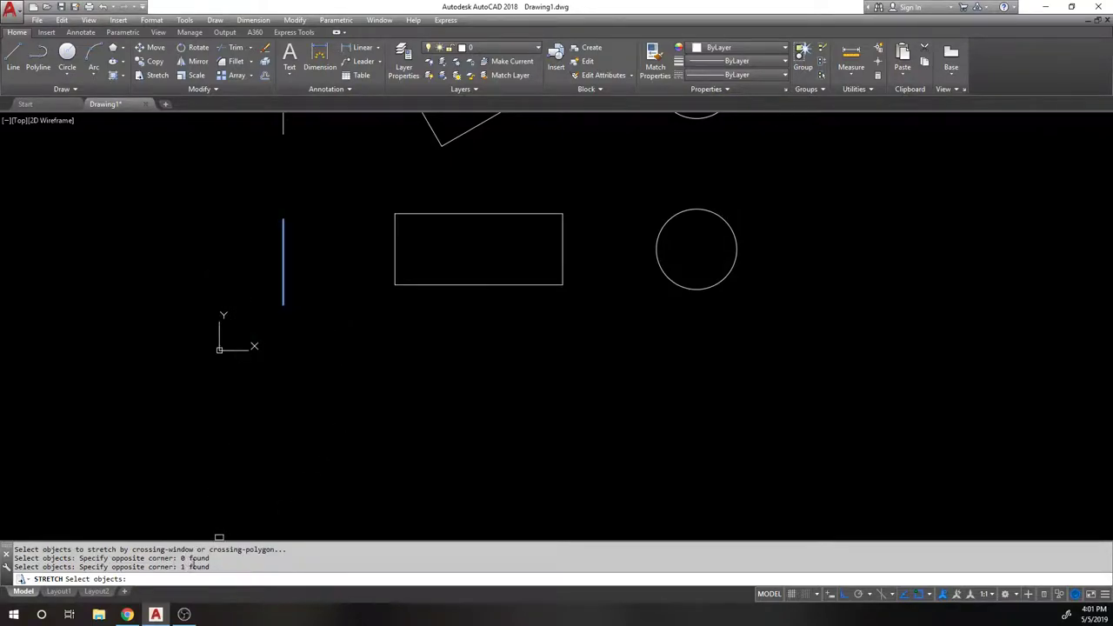
scroll(296, 319, up, 2)
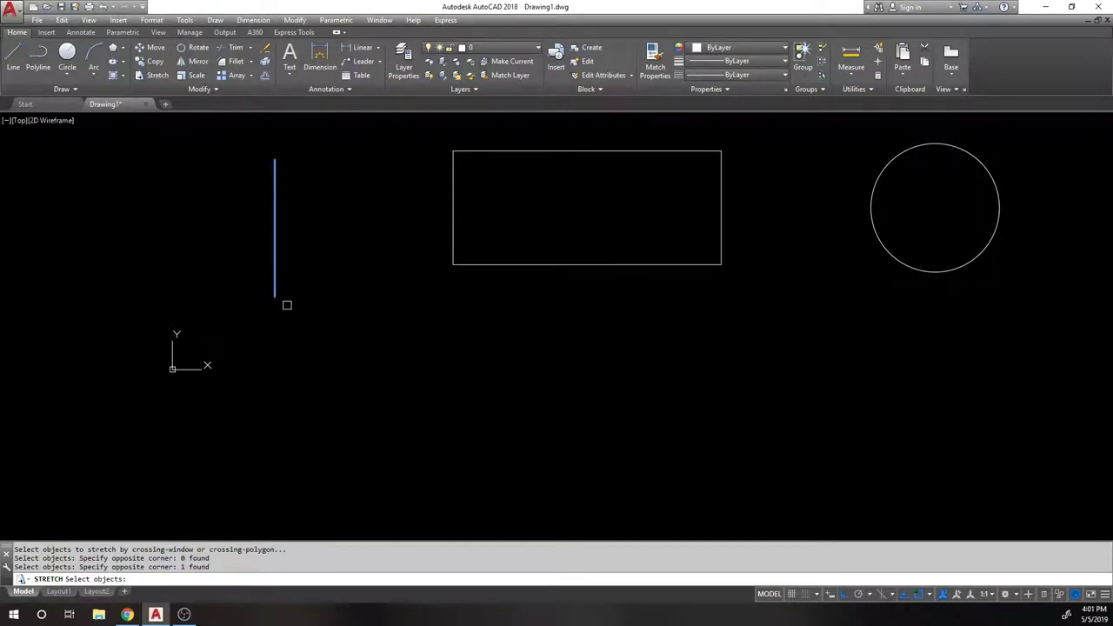
scroll(275, 288, down, 2)
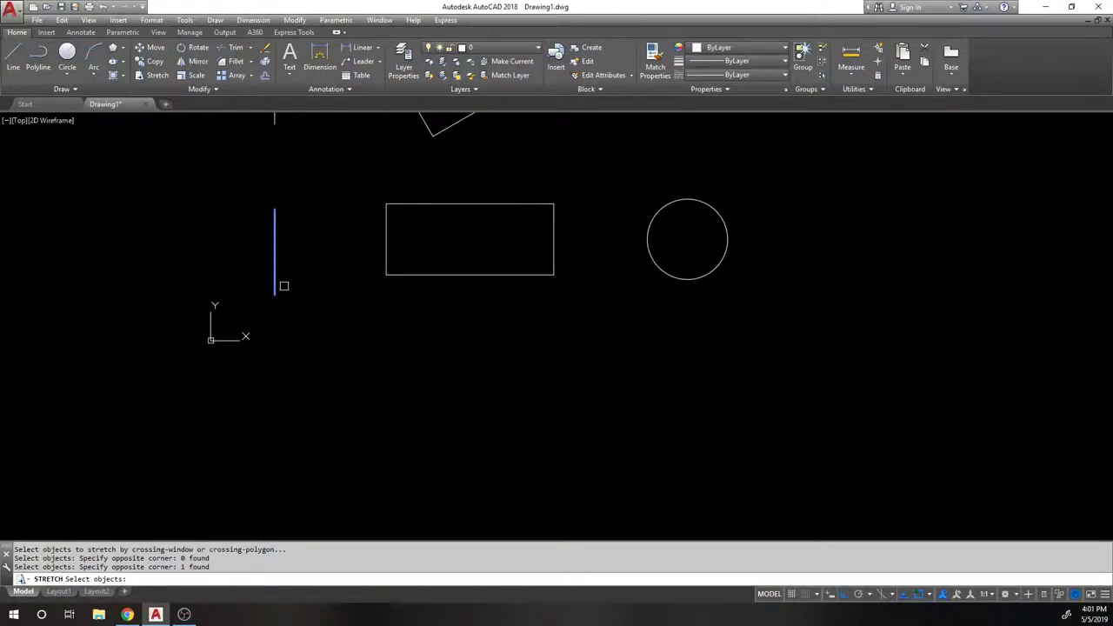
key(Return)
click(331, 336)
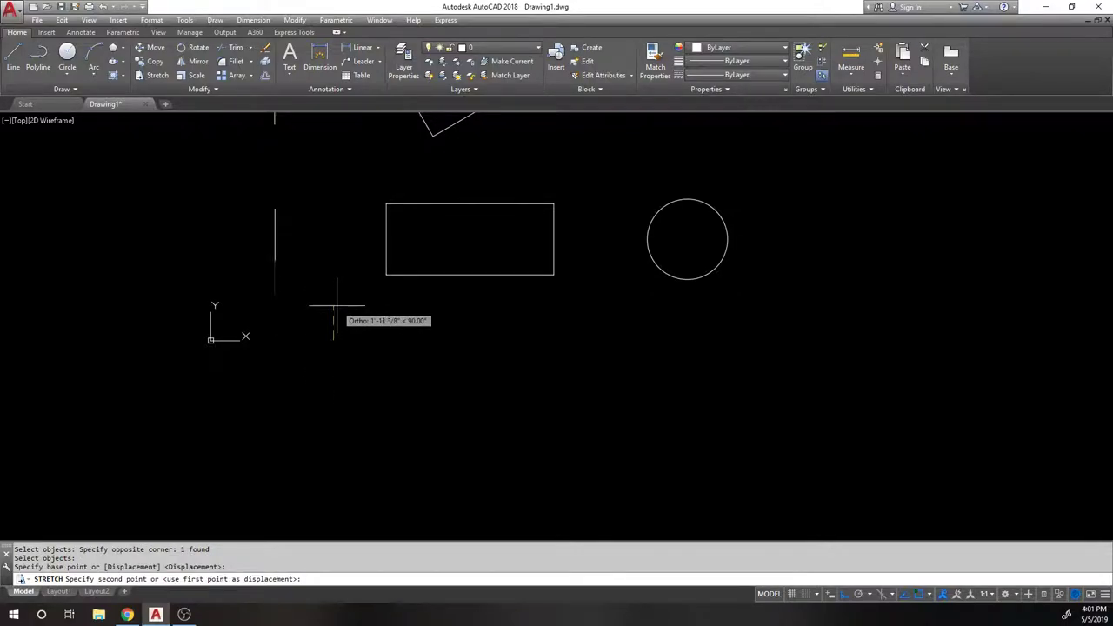
key(Escape)
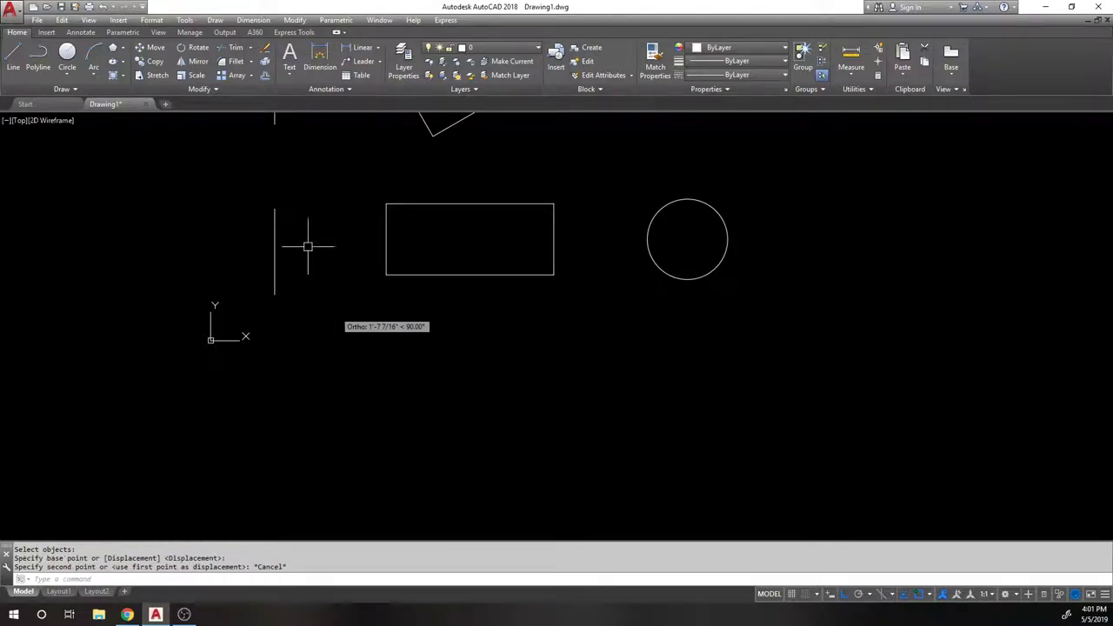
Step: Select the upper end of the lower vertical line with a Stretch crossing window, preview stretching it vertically, and cancel
middle_drag(277, 210, 273, 251)
scroll(275, 249, up, 4)
key(Return)
scroll(344, 205, down, 2)
click(345, 205)
click(230, 263)
key(Return)
click(224, 290)
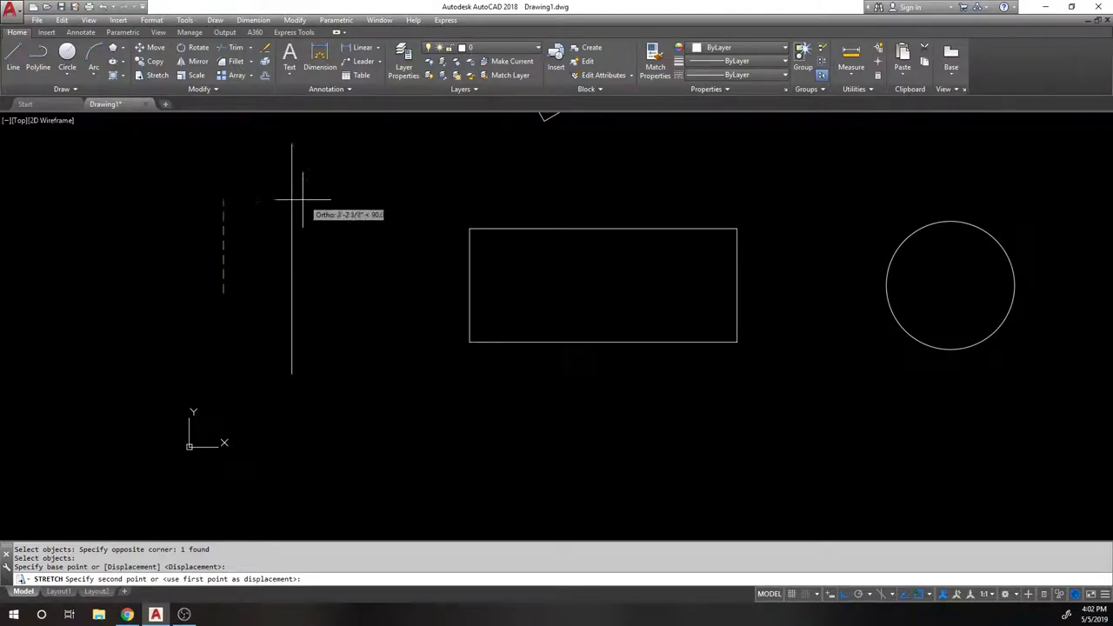
key(Escape)
Step: Enclose the whole lower vertical line in a Stretch crossing window, preview its displacement from a base point, and cancel
scroll(279, 330, down, 4)
scroll(285, 318, up, 2)
key(Return)
click(291, 328)
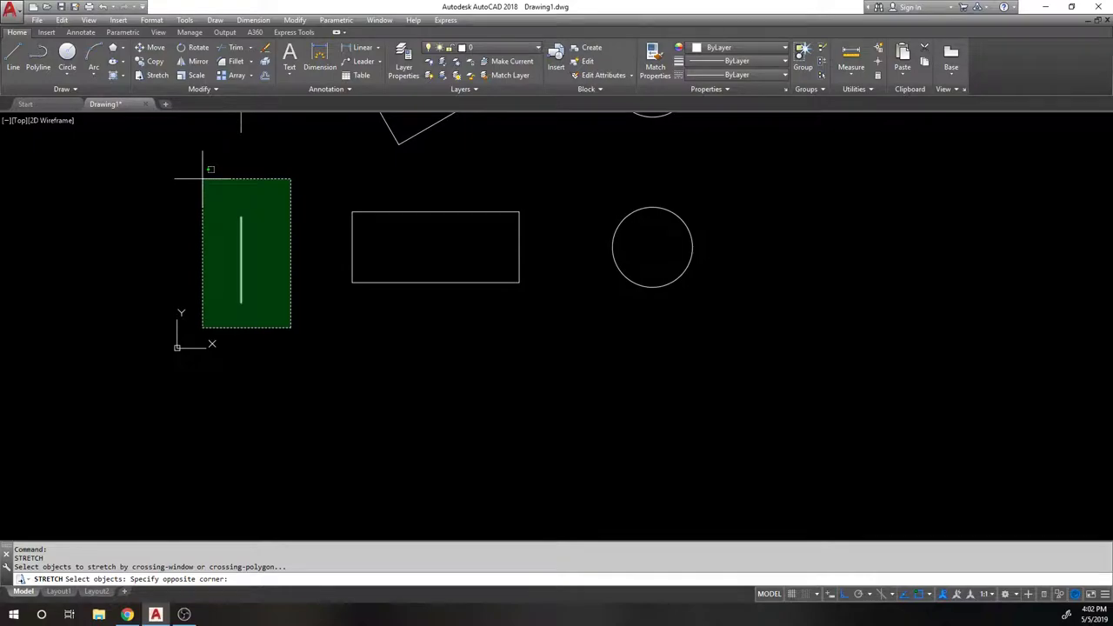
click(202, 187)
key(Return)
click(184, 202)
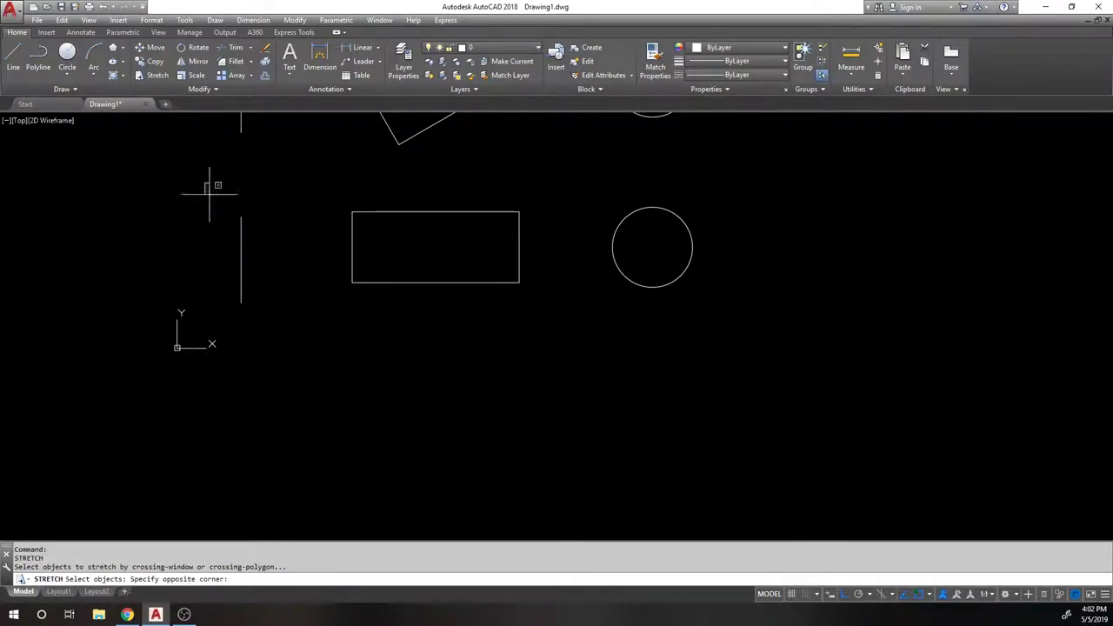
key(Return)
click(305, 293)
key(Escape)
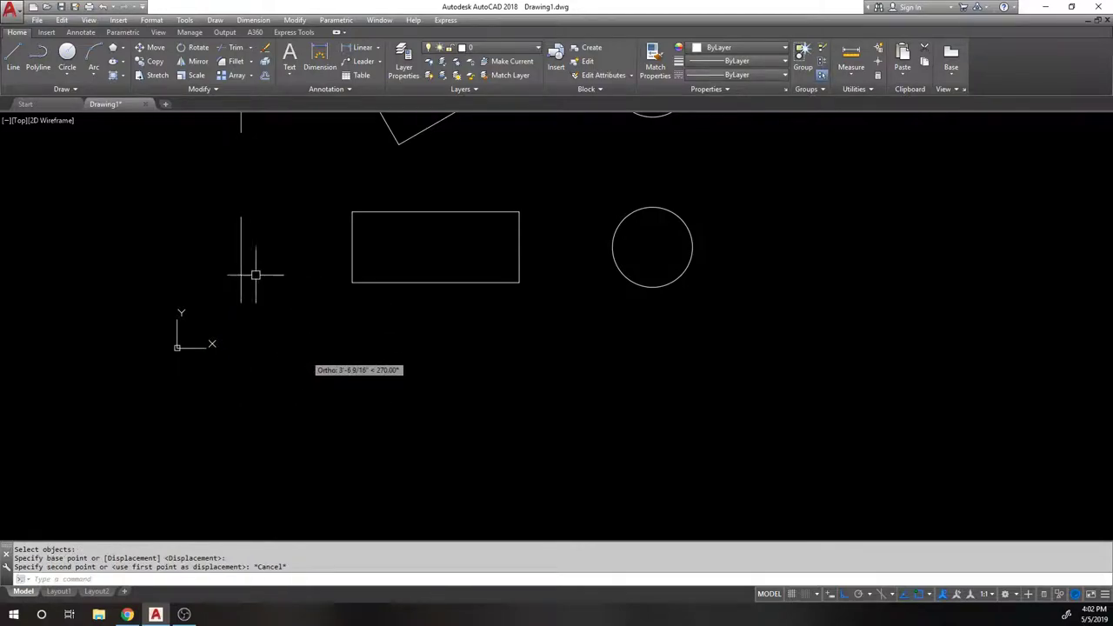
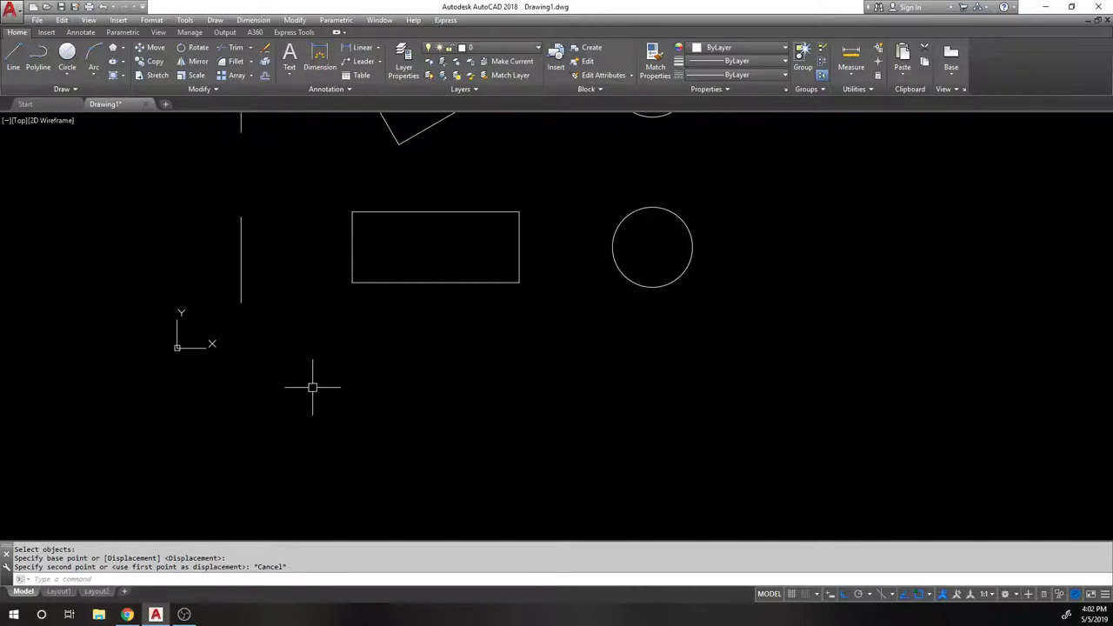
Step: Select the lower rectangle's bottom-left corner for Stretch, preview pulling it freely with Ortho off, and cancel
middle_drag(357, 316, 361, 392)
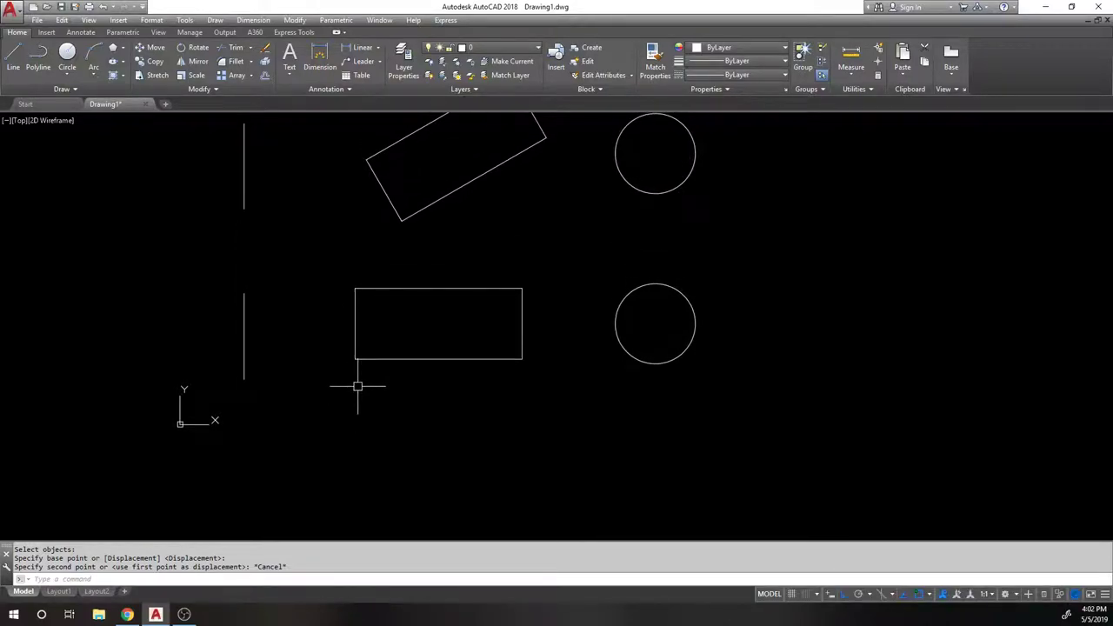
text(s)
key(Return)
click(405, 393)
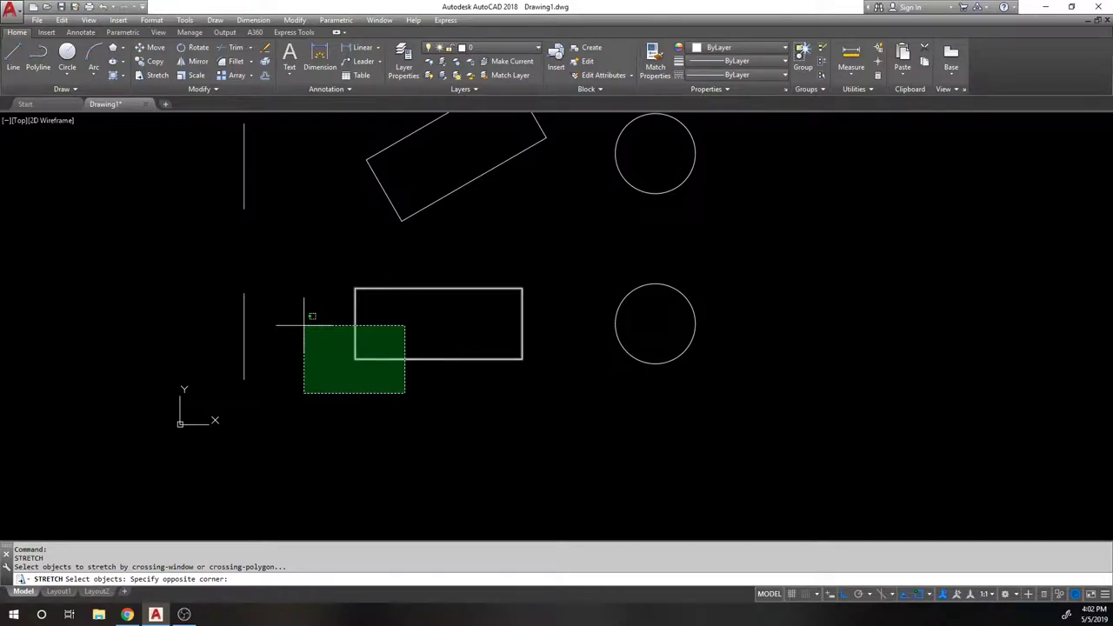
click(320, 320)
key(Return)
click(307, 307)
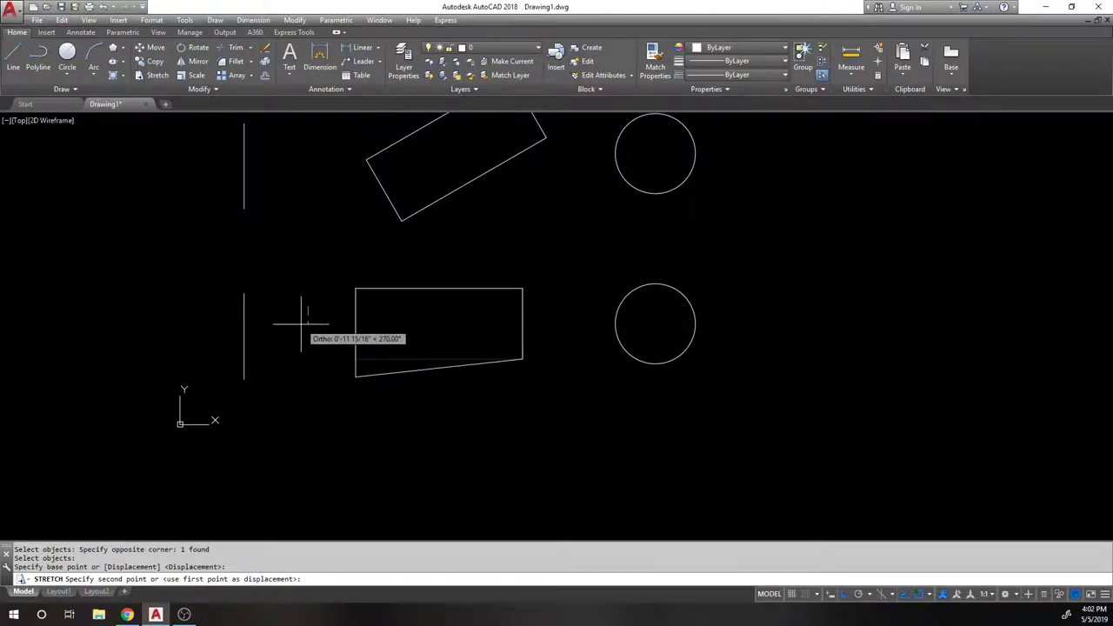
key(F8)
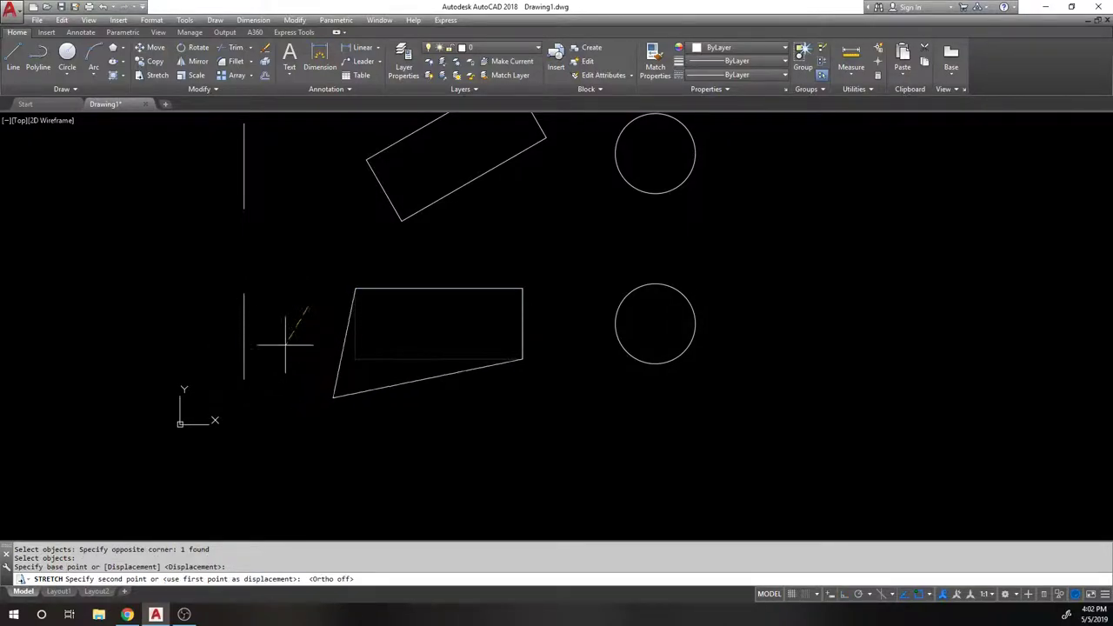
key(Escape)
Step: Select the lower rectangle's whole left side for Stretch, preview widening it horizontally with Ortho on, and cancel
key(Return)
click(389, 393)
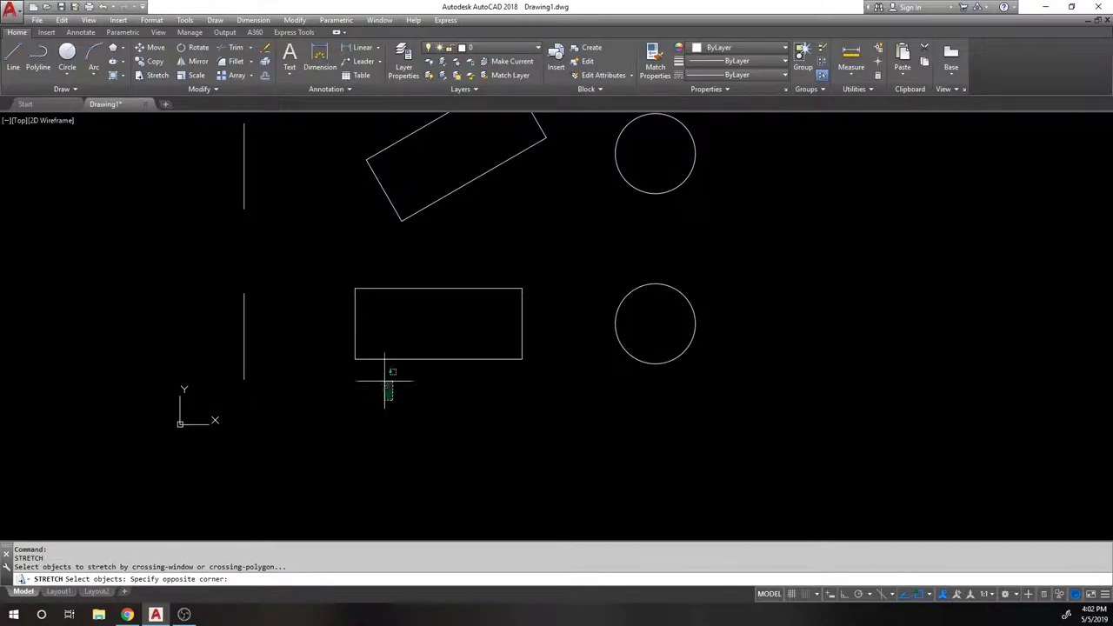
click(315, 247)
key(Return)
click(352, 255)
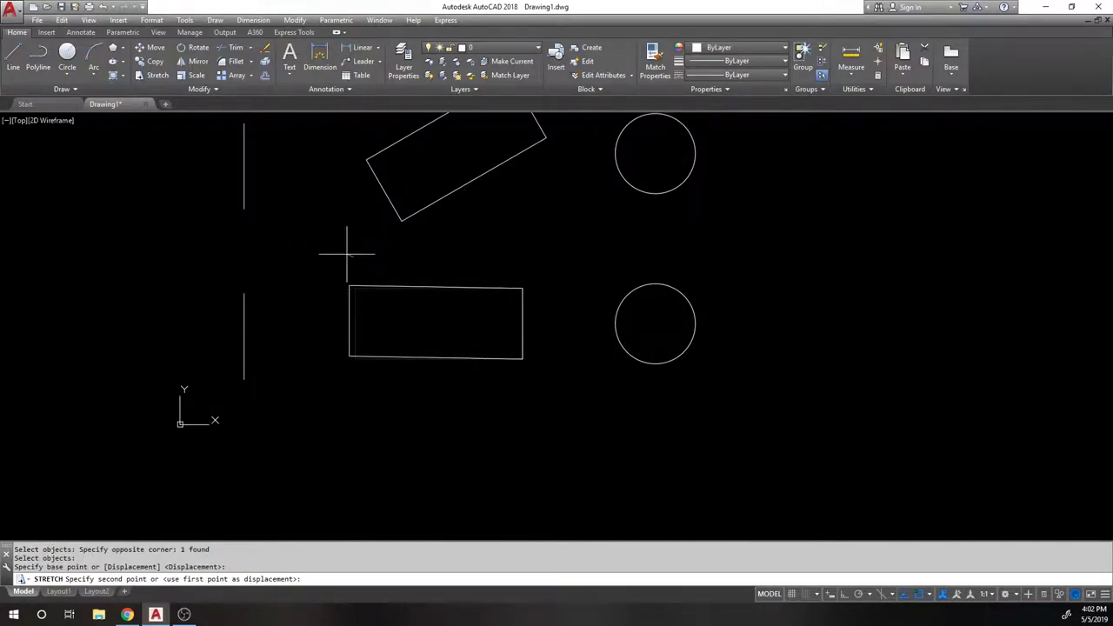
key(F8)
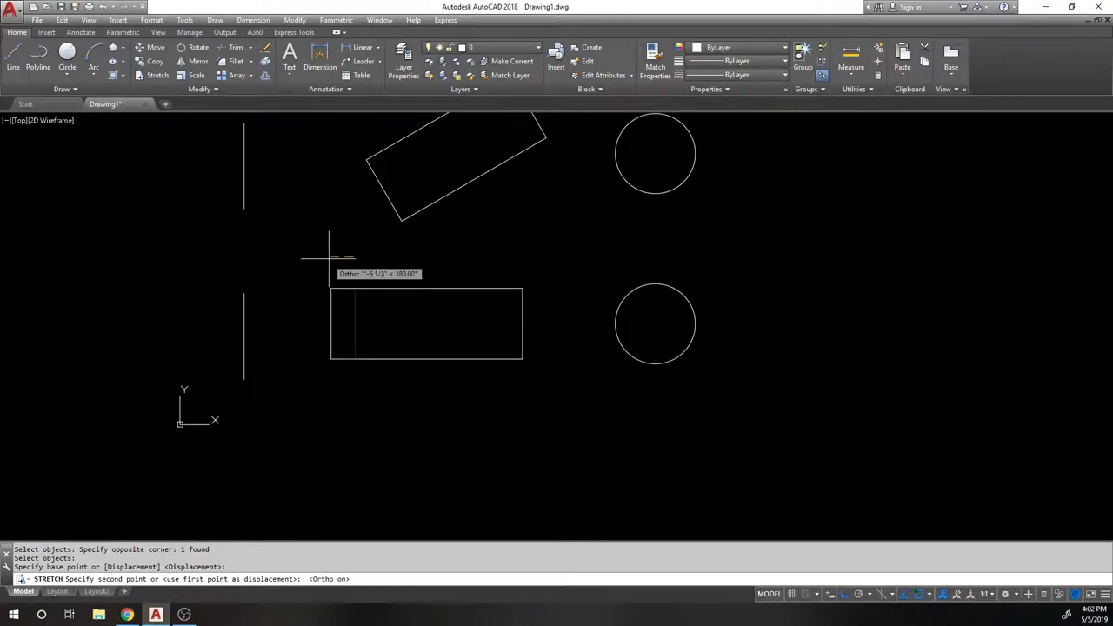
key(Escape)
Step: Select the lower rectangle's top side with a Stretch crossing window, preview stretching it upward, and cancel
key(Return)
click(566, 260)
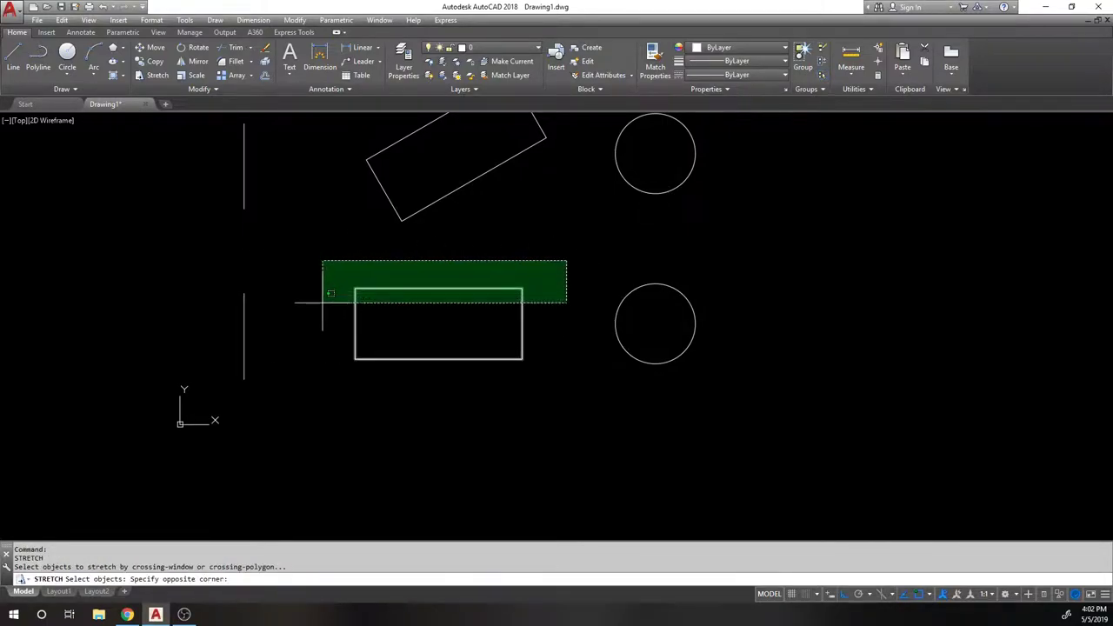
click(319, 306)
click(317, 304)
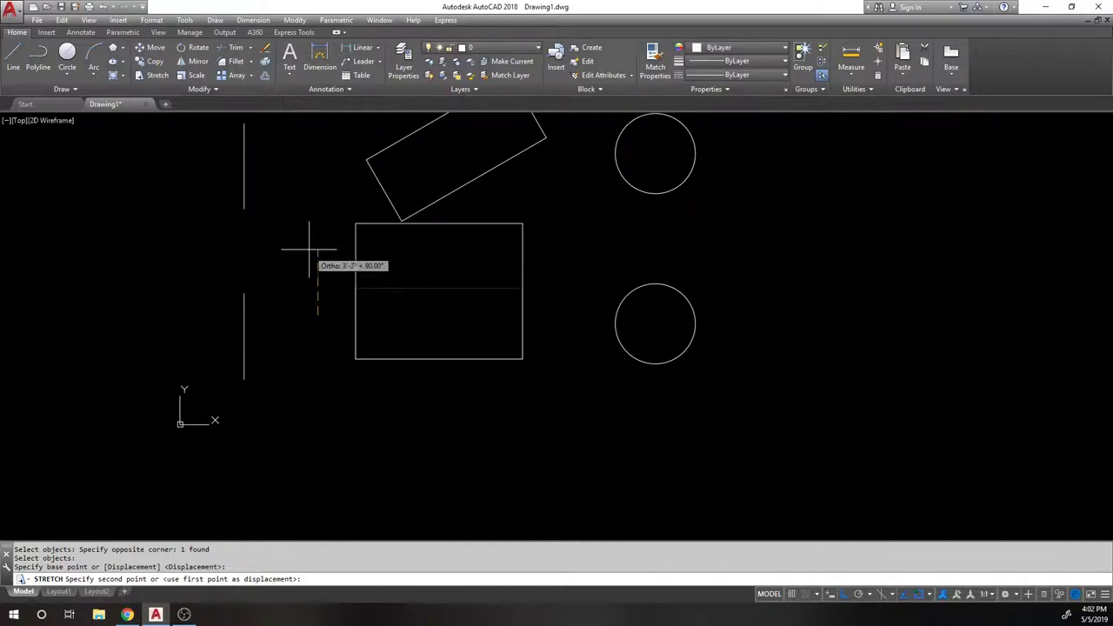
key(Escape)
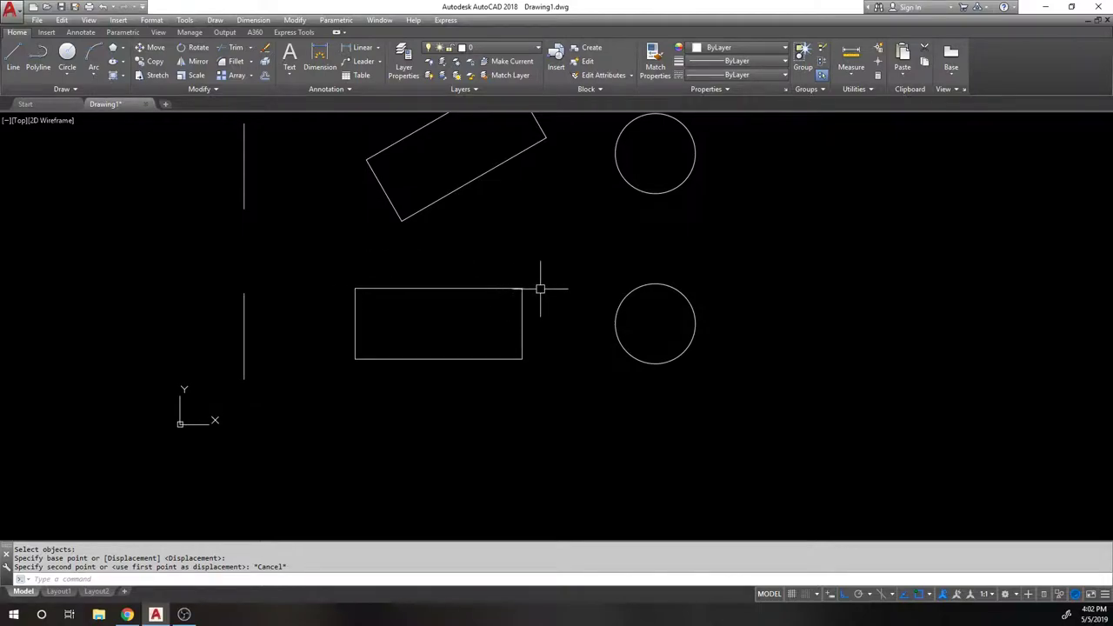
Step: Practise a right-to-left Stretch selection over both upper corners of the lower rectangle and cancel it
key(Return)
click(554, 258)
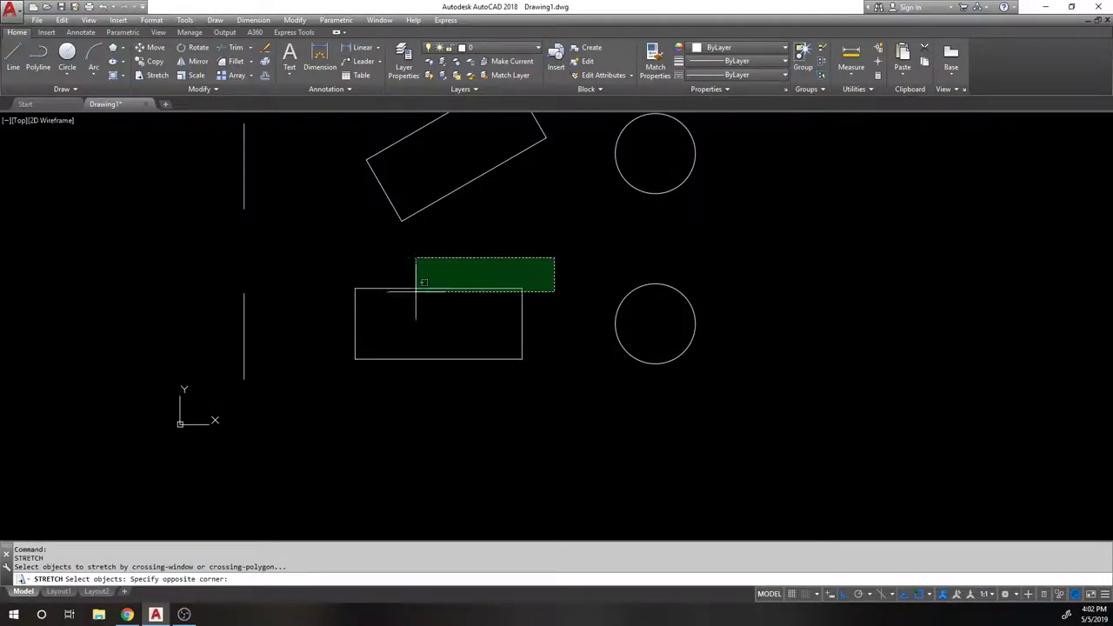
click(313, 322)
key(Escape)
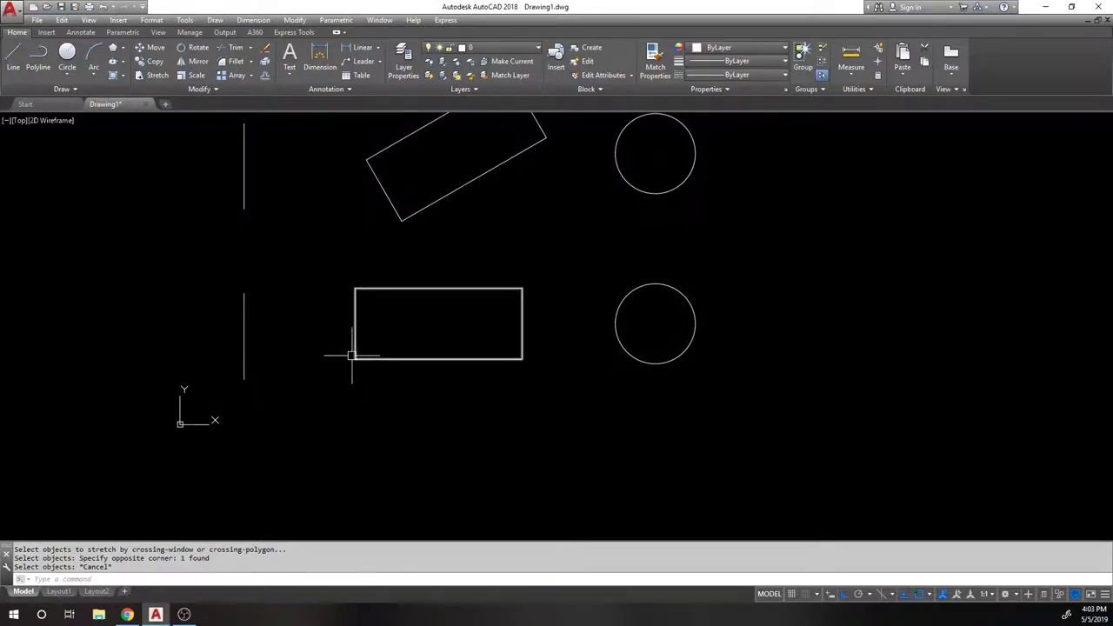
Step: Stretch the lower rectangle's left side leftward together with the whole lower vertical line, and undo it
key(Return)
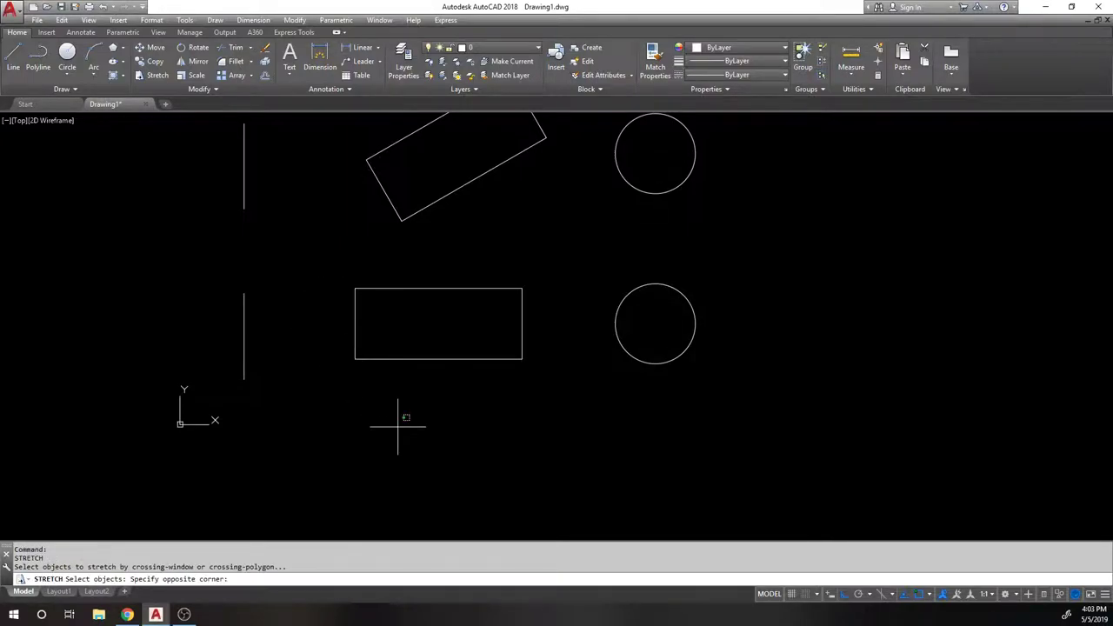
click(397, 426)
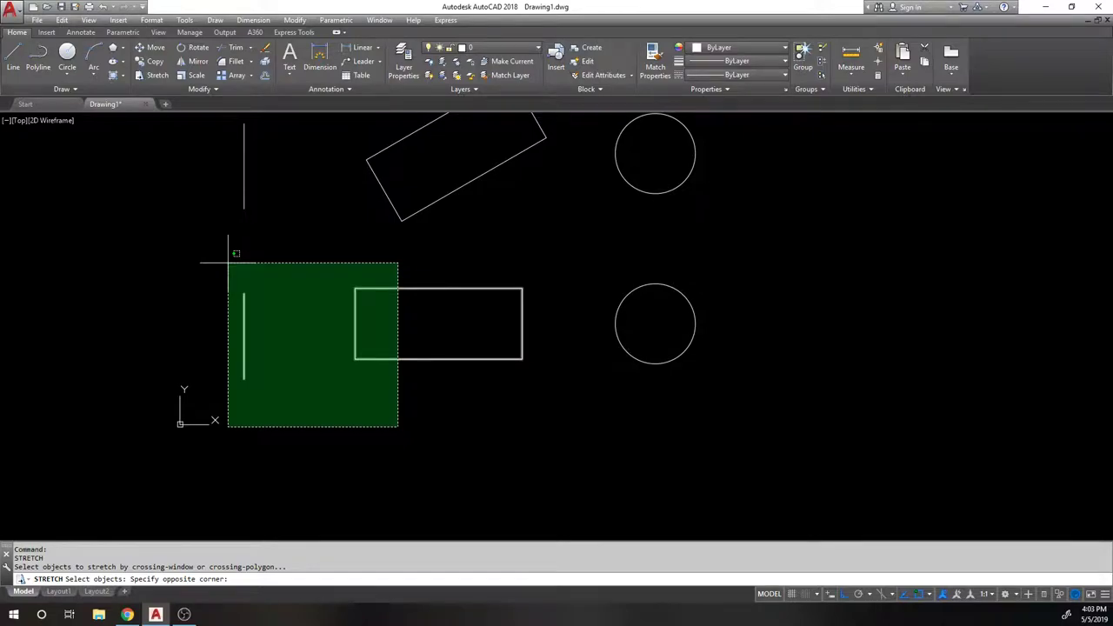
click(227, 261)
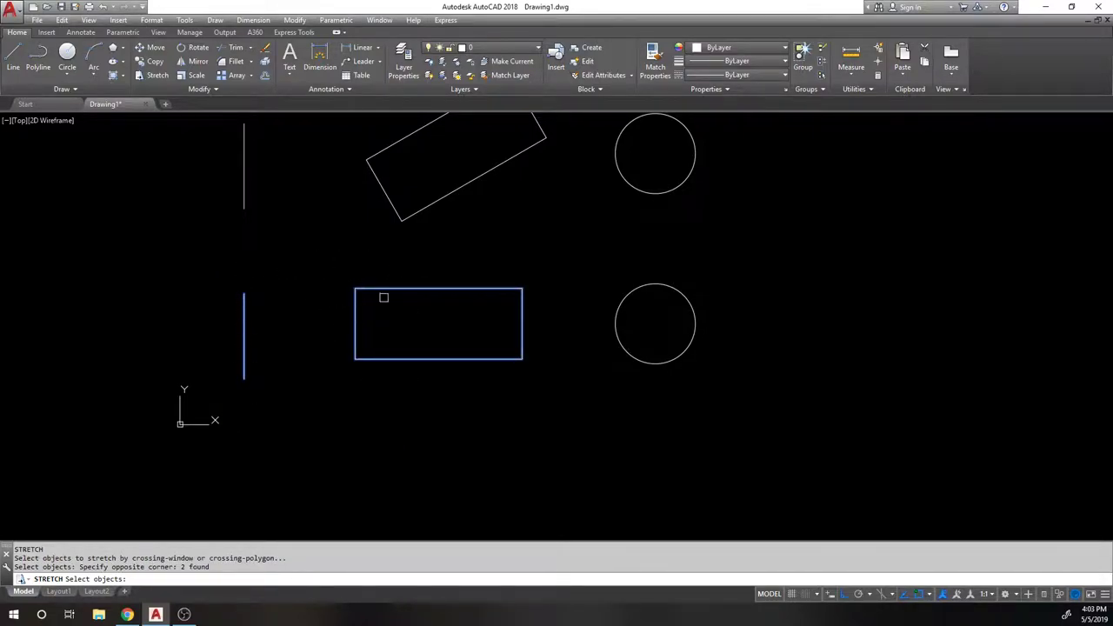
key(Return)
click(353, 254)
click(267, 257)
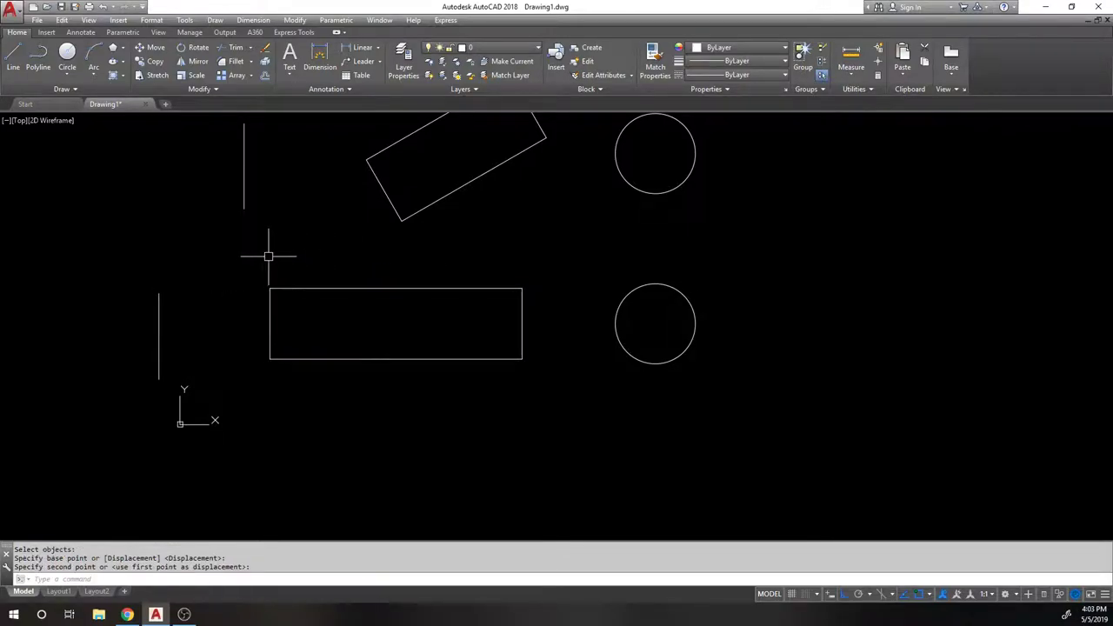
text(u)
key(Return)
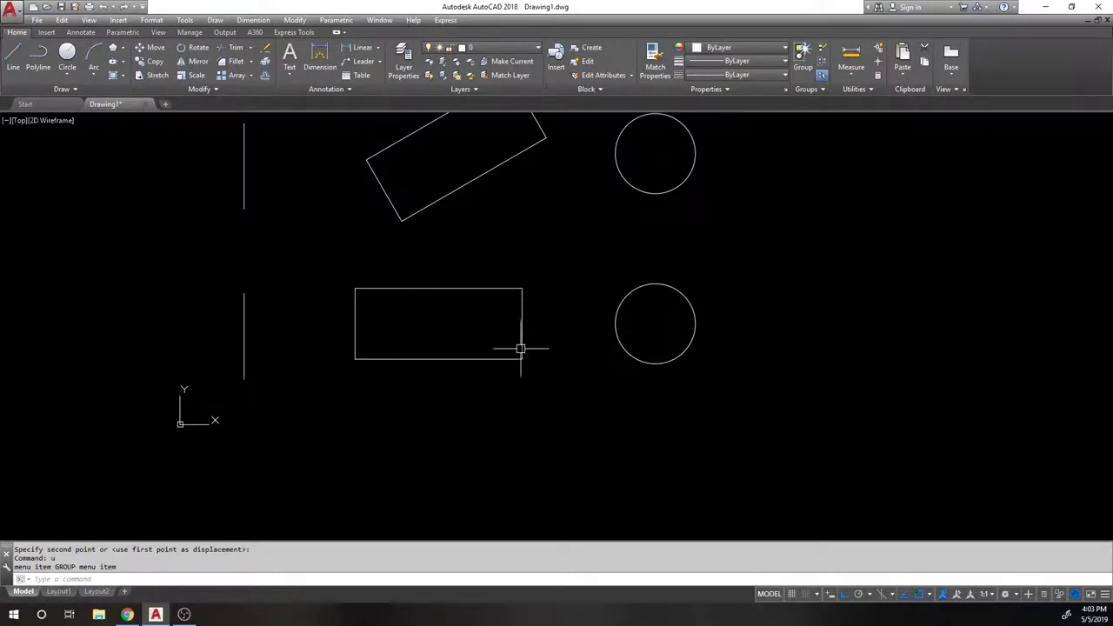
Step: Stretch the lower rectangle's bottom side and the lower vertical line's lower end downward together, and undo it
text(s)
key(Return)
click(555, 436)
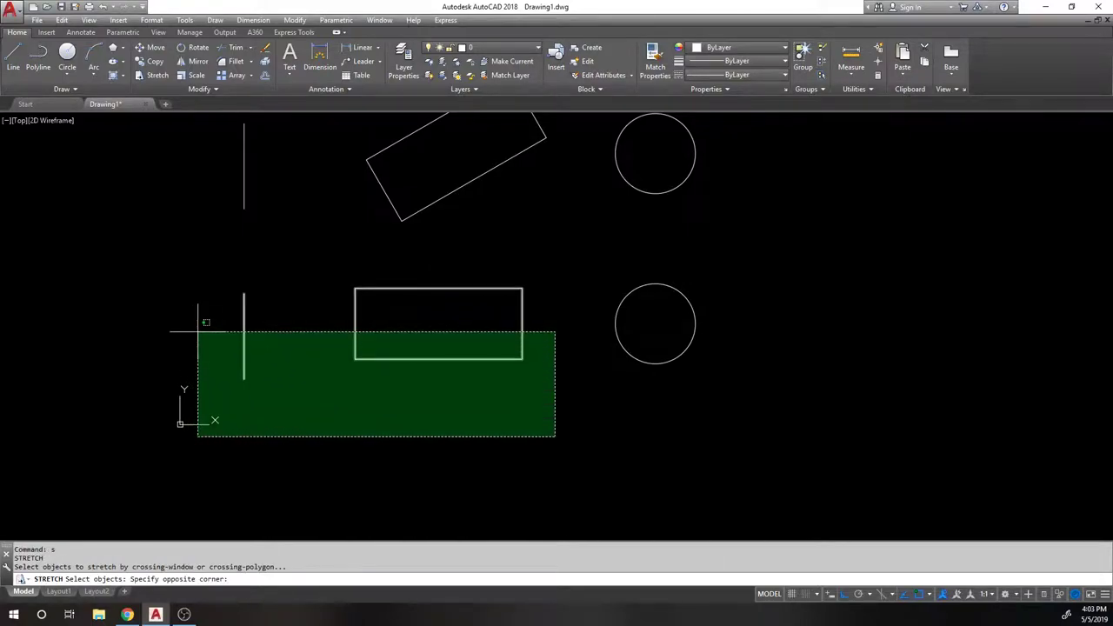
click(193, 334)
key(Return)
click(307, 312)
click(304, 344)
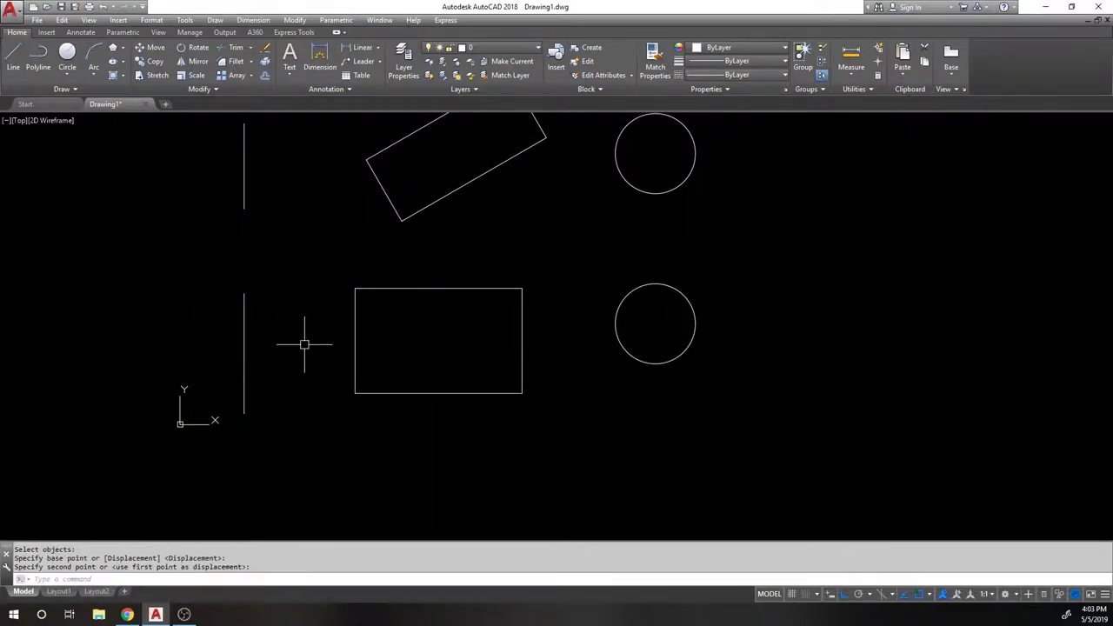
text(u)
key(Return)
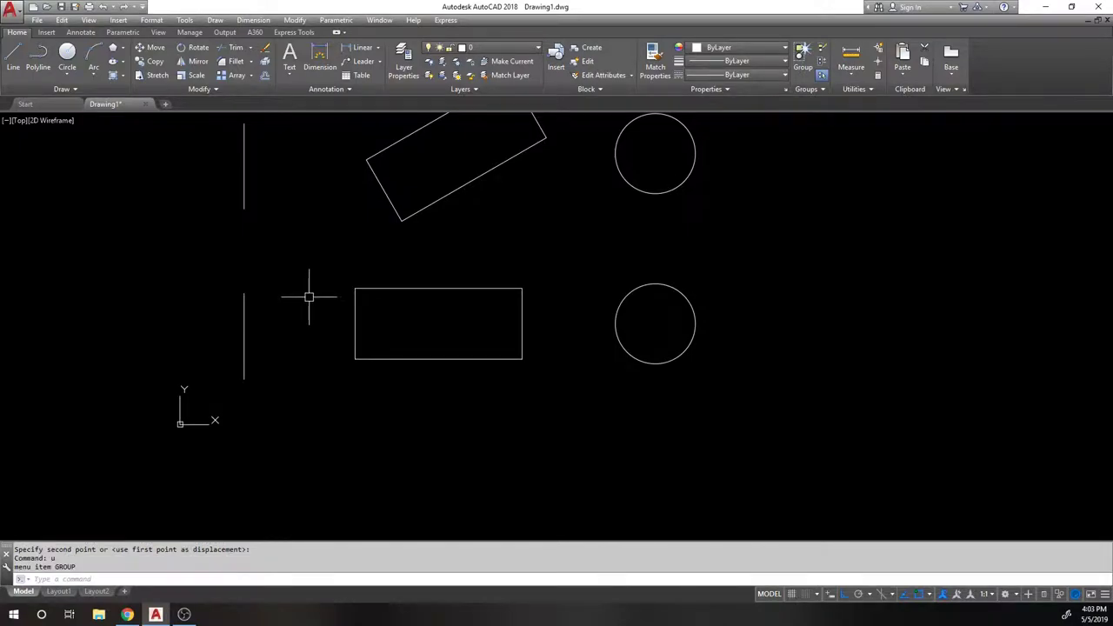
Step: Mirror the upper vertical line across a horizontal axis just above its upper end, keeping the original
scroll(319, 240, down, 2)
mouse_move(319, 241)
middle_down()
mouse_move(330, 311)
mouse_move(323, 293)
middle_up()
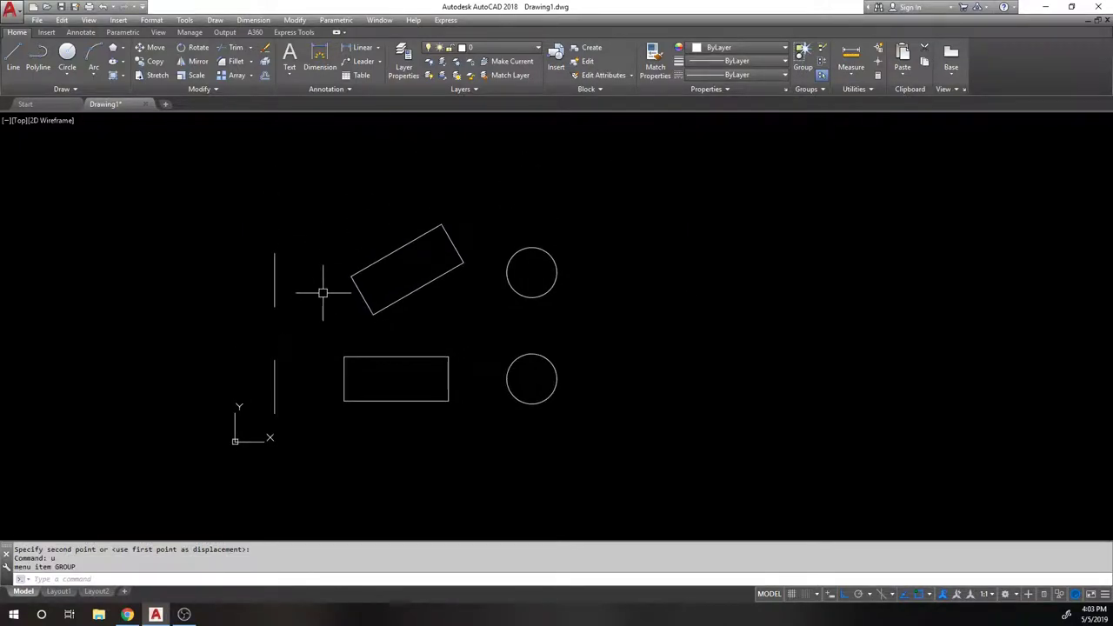
click(196, 62)
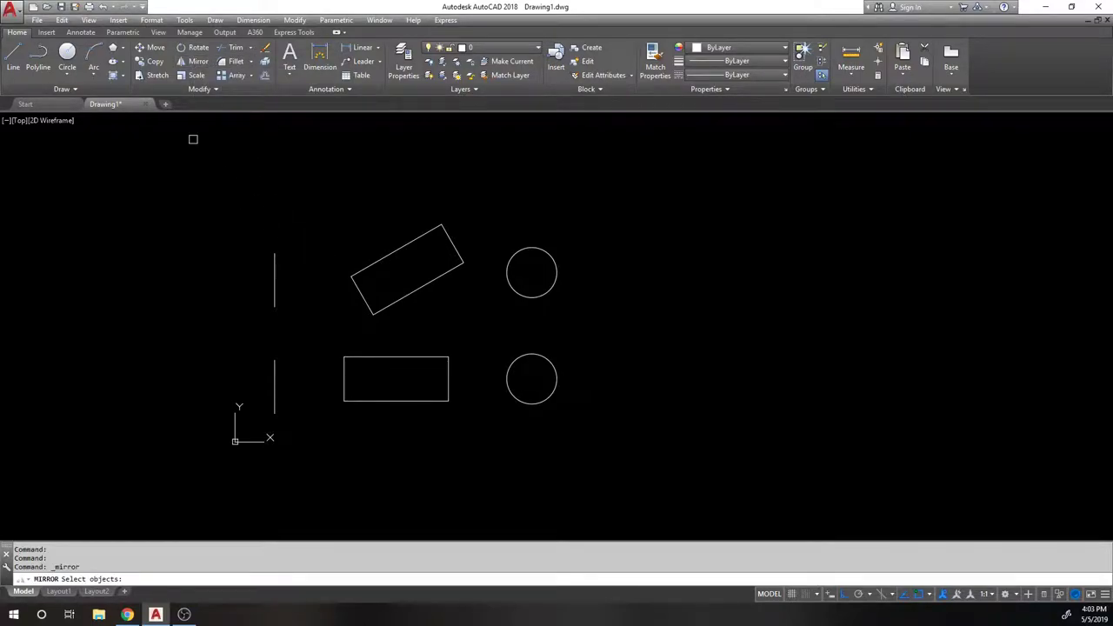
scroll(277, 259, up, 2)
click(330, 269)
click(183, 175)
key(Return)
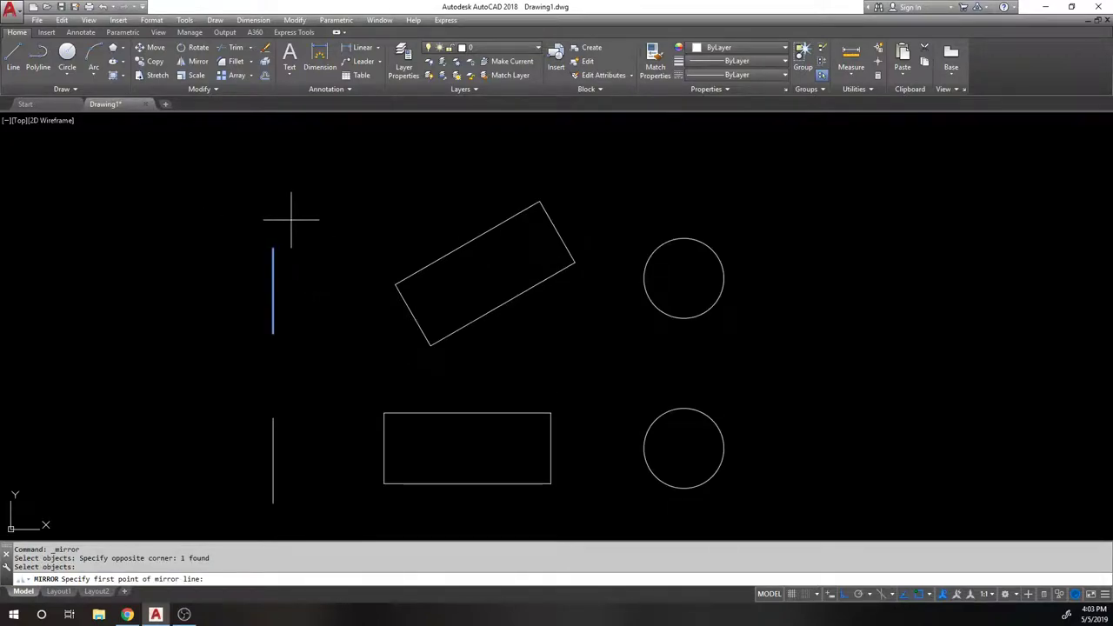
click(291, 219)
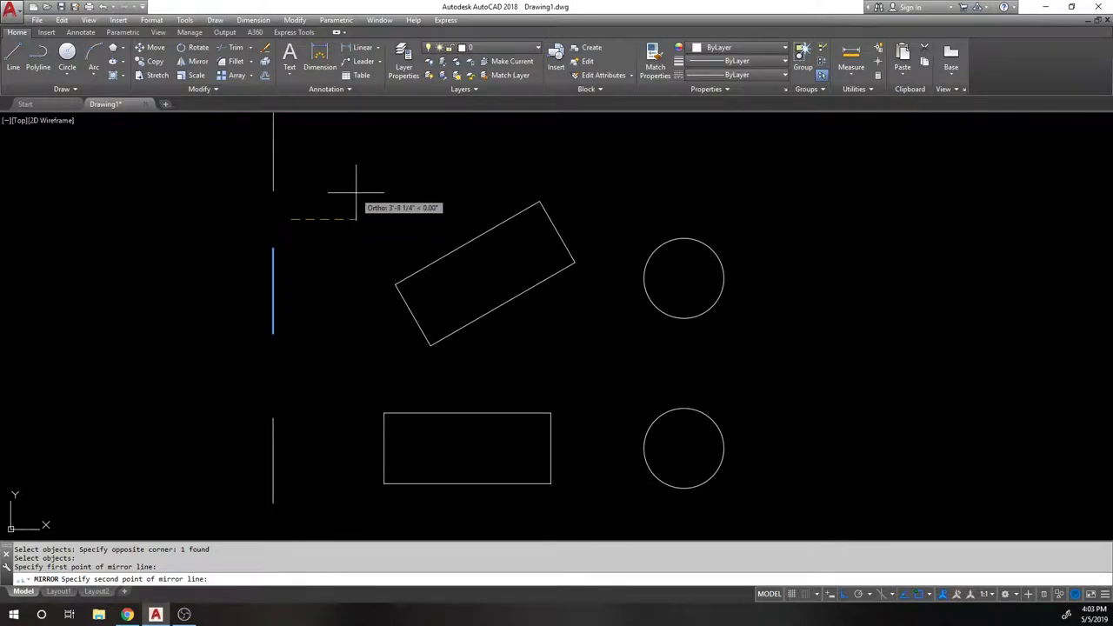
click(532, 139)
Step: Select the lower rectangle for Mirror, preview a mirror line starting at its bottom-right corner, and cancel
middle_drag(532, 139, 421, 27)
middle_drag(434, 332, 460, 261)
key(Return)
click(402, 249)
click(460, 304)
key(Return)
click(464, 298)
key(Escape)
Step: Preview mirroring the lower rectangle across a horizontal axis set some distance below it, and cancel
key(Return)
click(482, 296)
click(422, 246)
key(Return)
click(514, 376)
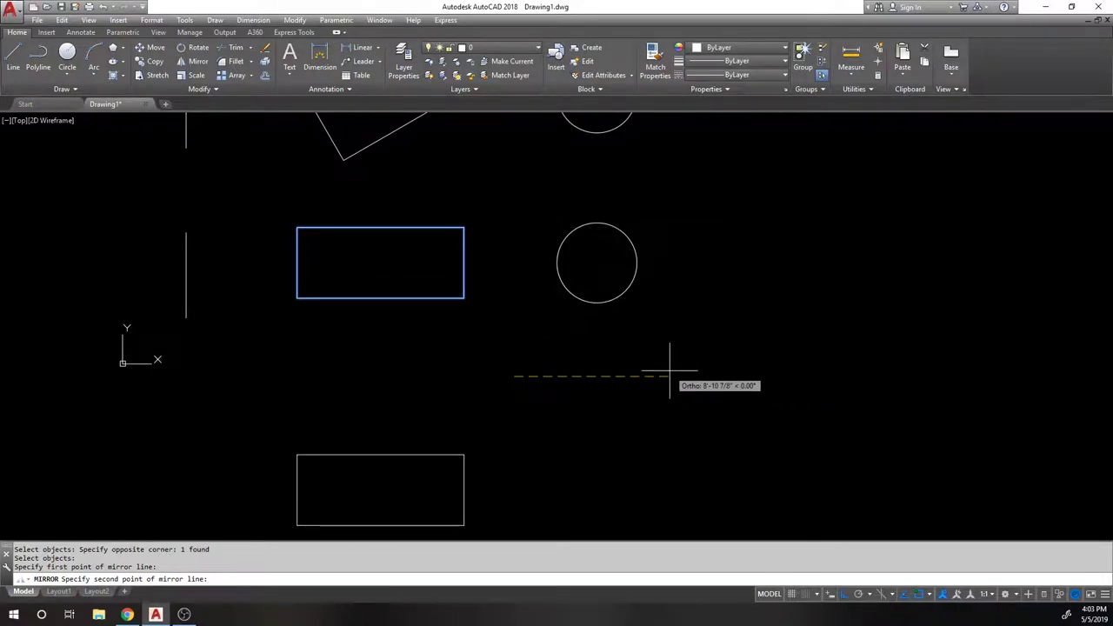
key(Escape)
scroll(504, 336, down, 3)
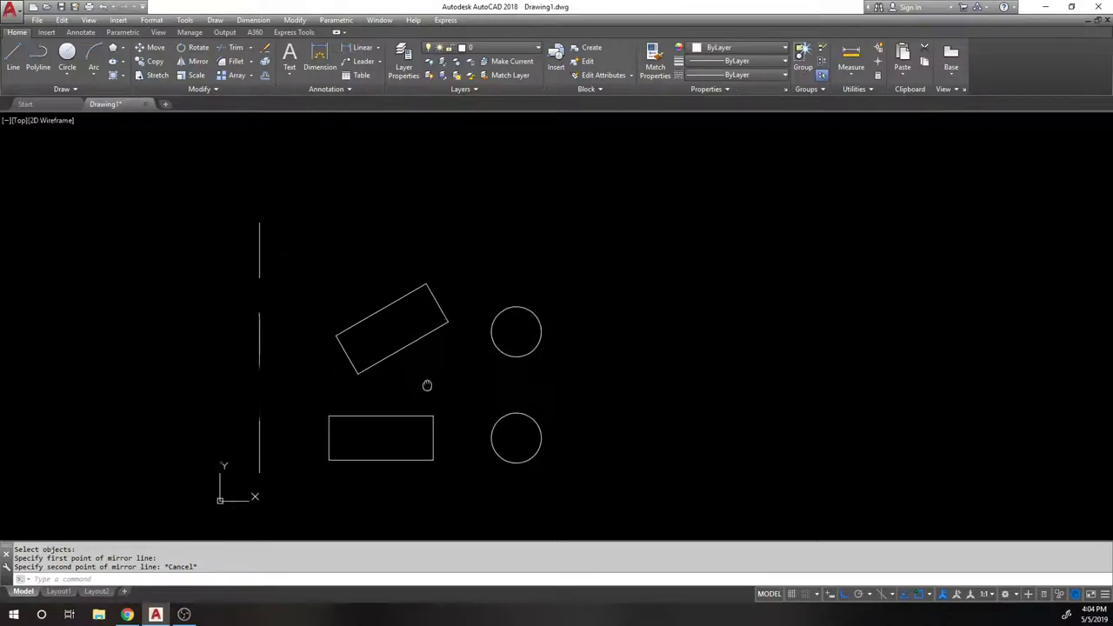
key(Return)
click(446, 374)
click(427, 346)
scroll(427, 291, up, 3)
scroll(398, 216, down, 1)
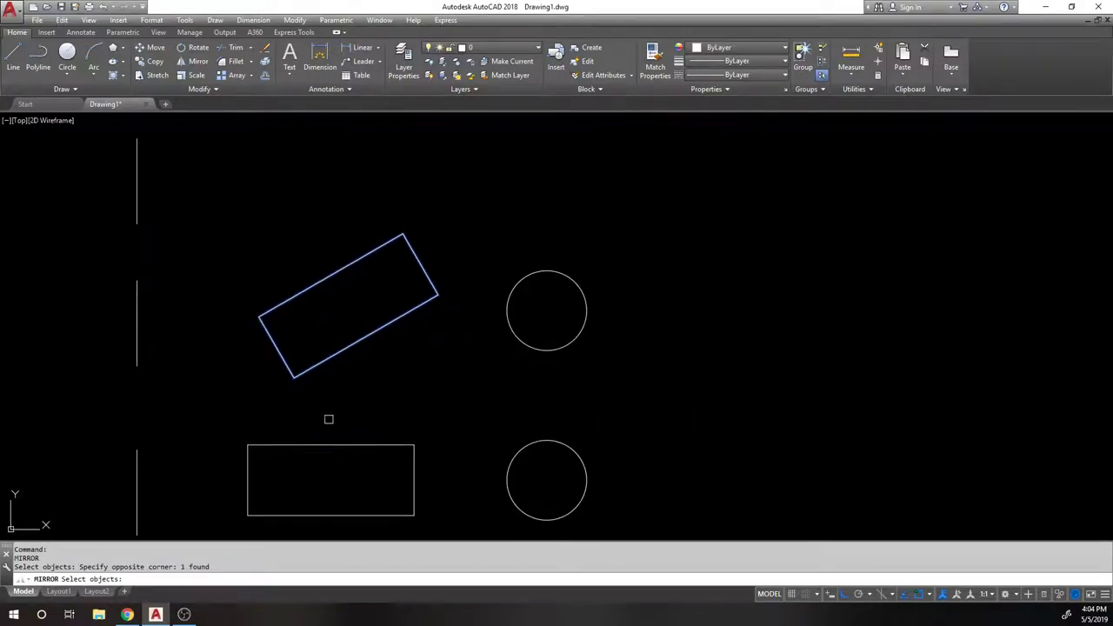
middle_drag(418, 406, 444, 223)
key(Escape)
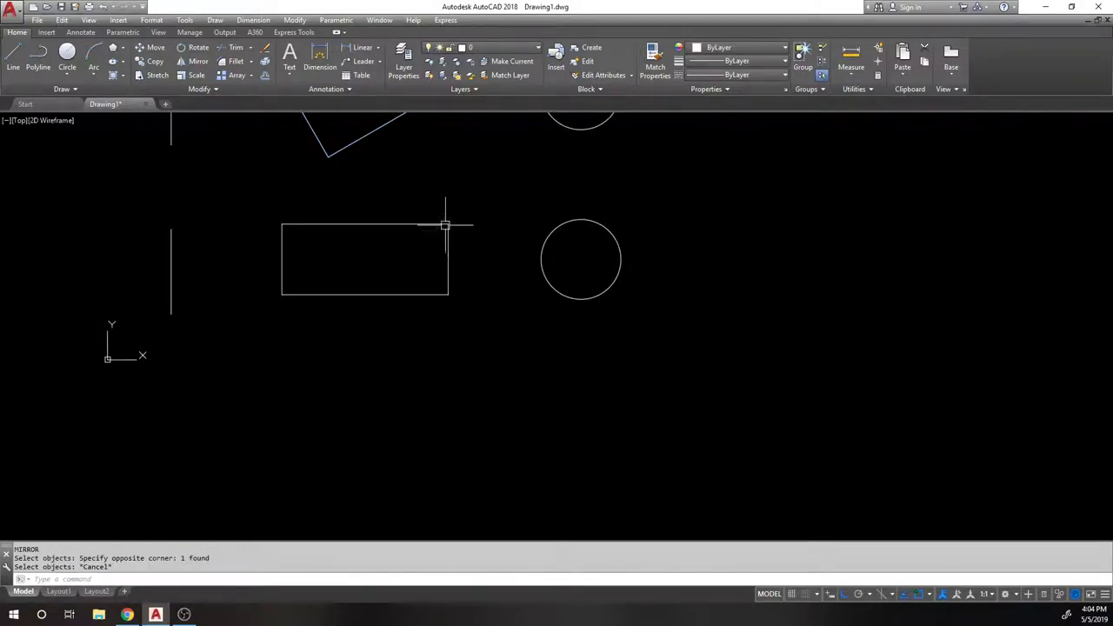
text(cc)
key(Return)
key(Escape)
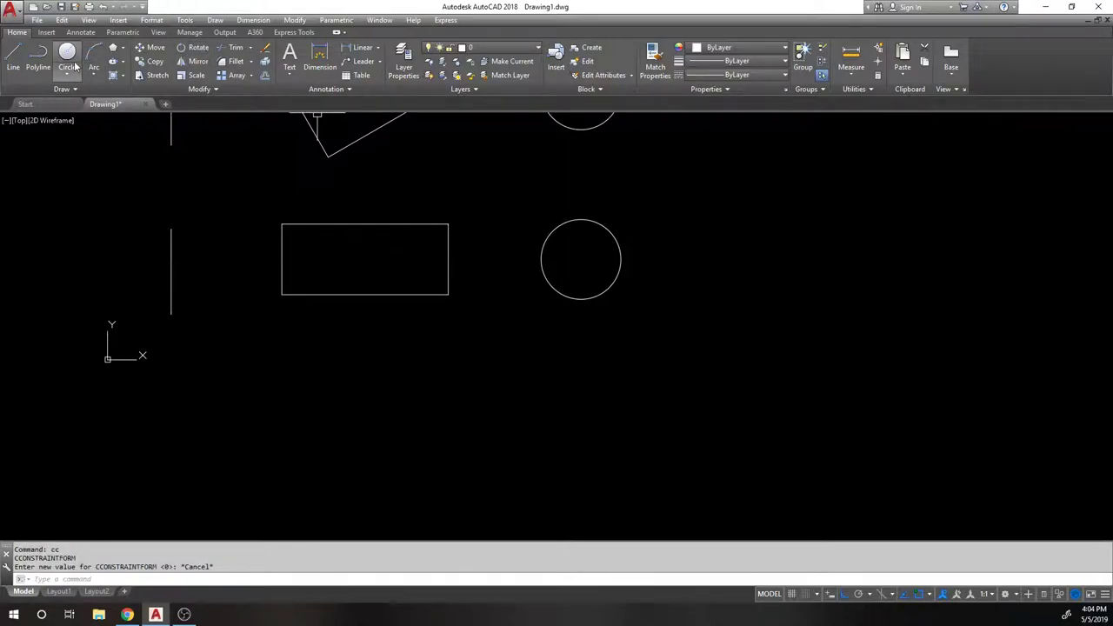
Step: Select the lower rectangle for Copy, preview the copy from a base point beside it, and cancel
click(155, 61)
click(448, 294)
key(Return)
click(482, 265)
key(Escape)
middle_drag(445, 154, 441, 367)
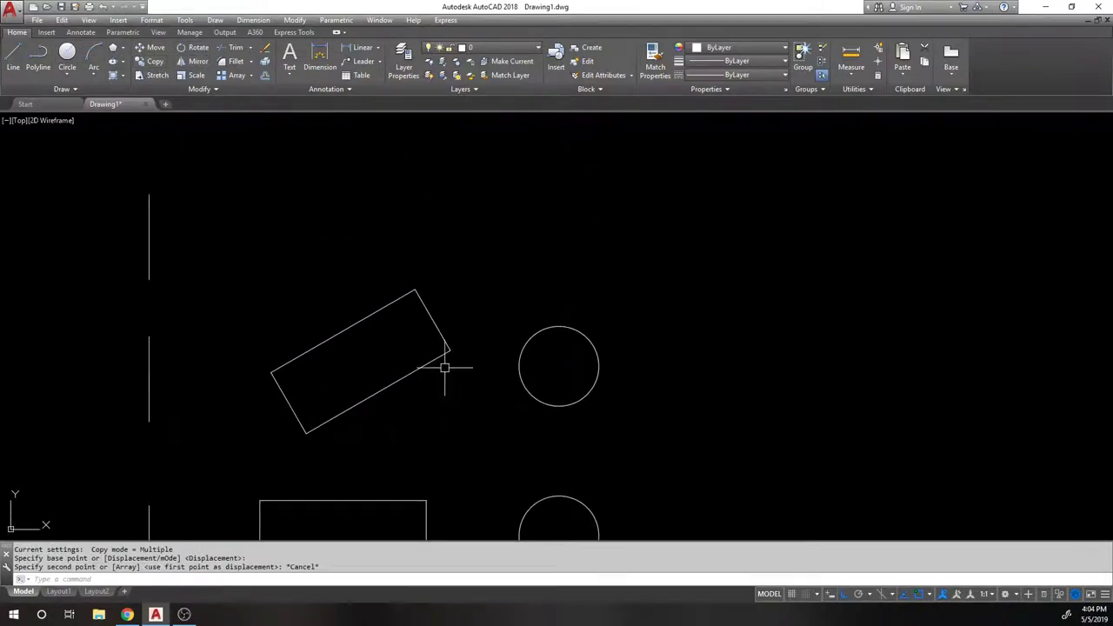
Step: Select the rotated rectangle for Copy, preview a copy straight above it from a base point beside it, and cancel
key(Return)
click(465, 376)
click(464, 376)
key(Return)
click(501, 301)
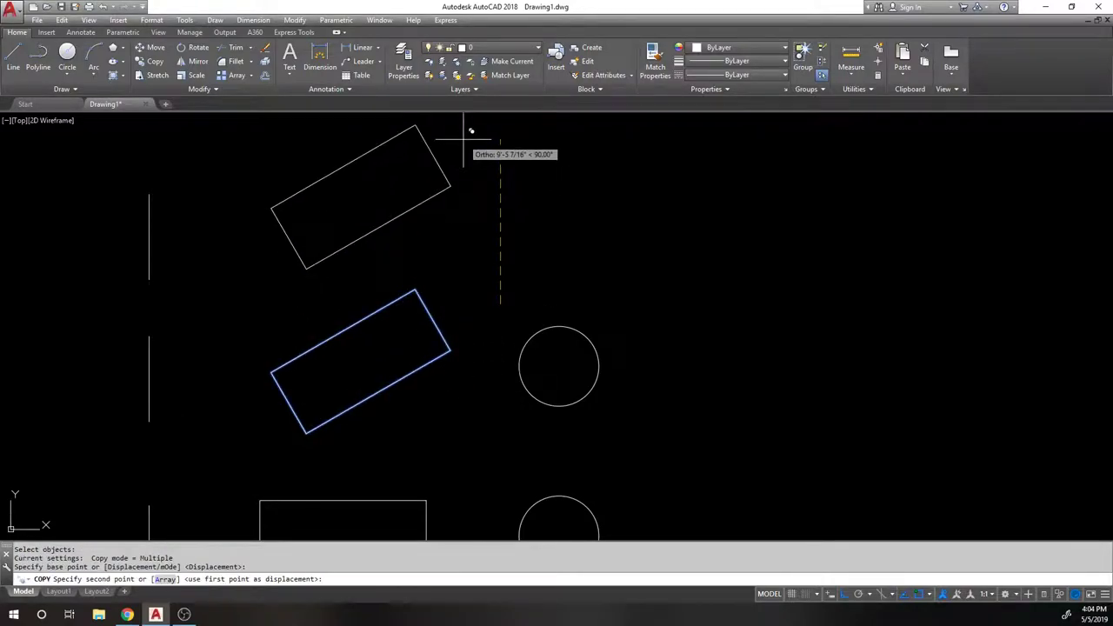
key(Escape)
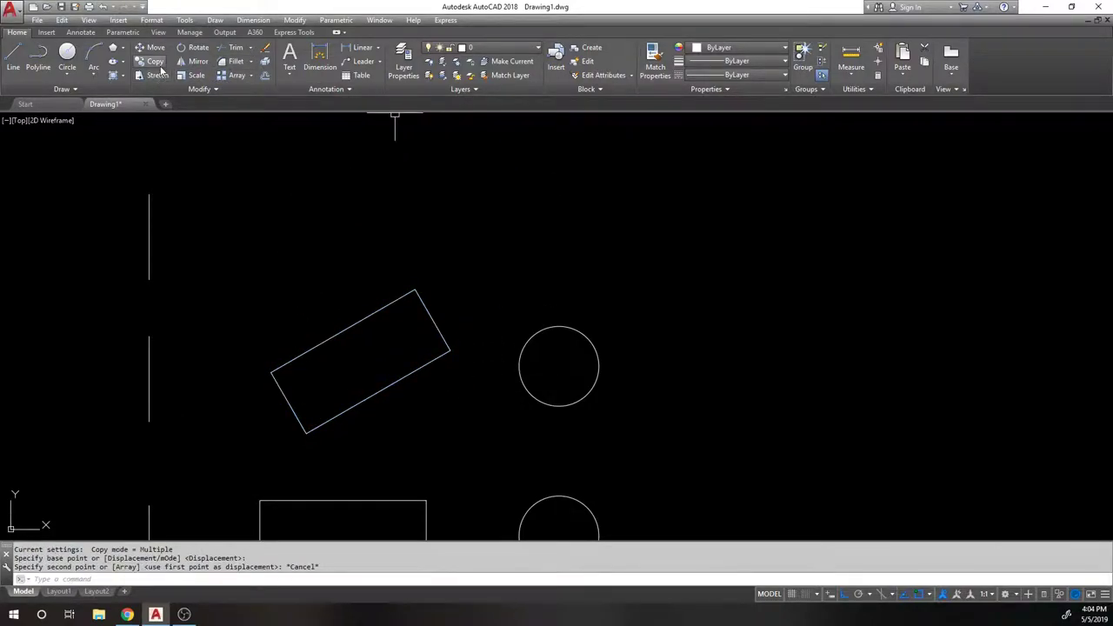
click(198, 61)
click(462, 249)
click(270, 435)
key(Return)
click(450, 231)
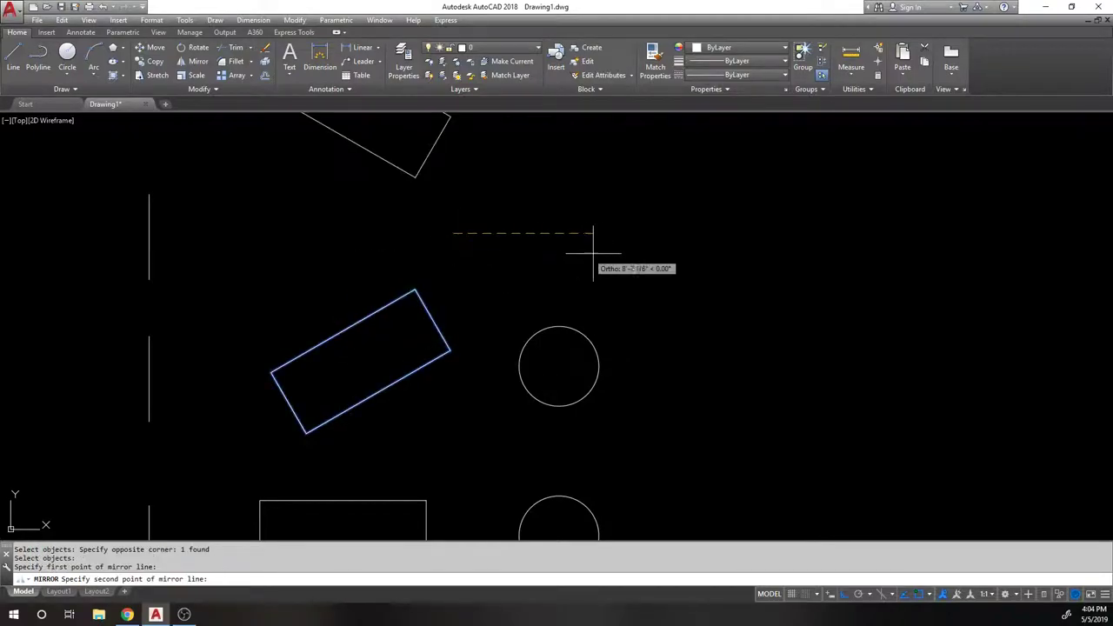
scroll(528, 254, down, 2)
key(Escape)
Step: Mirror the rotated rectangle across a horizontal axis above it with Ortho on, erasing the source object
mouse_move(441, 229)
middle_down()
mouse_move(373, 266)
mouse_move(330, 153)
mouse_move(341, 166)
middle_up()
scroll(358, 180, up, 4)
key(Return)
click(445, 165)
click(300, 267)
scroll(255, 439, down, 4)
key(Return)
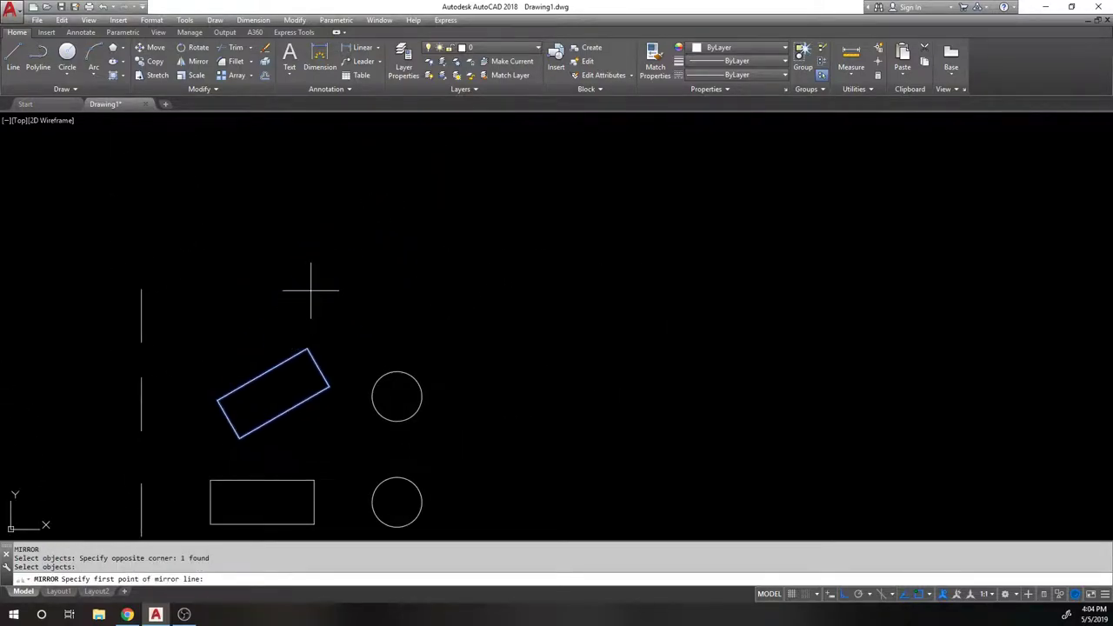
click(302, 295)
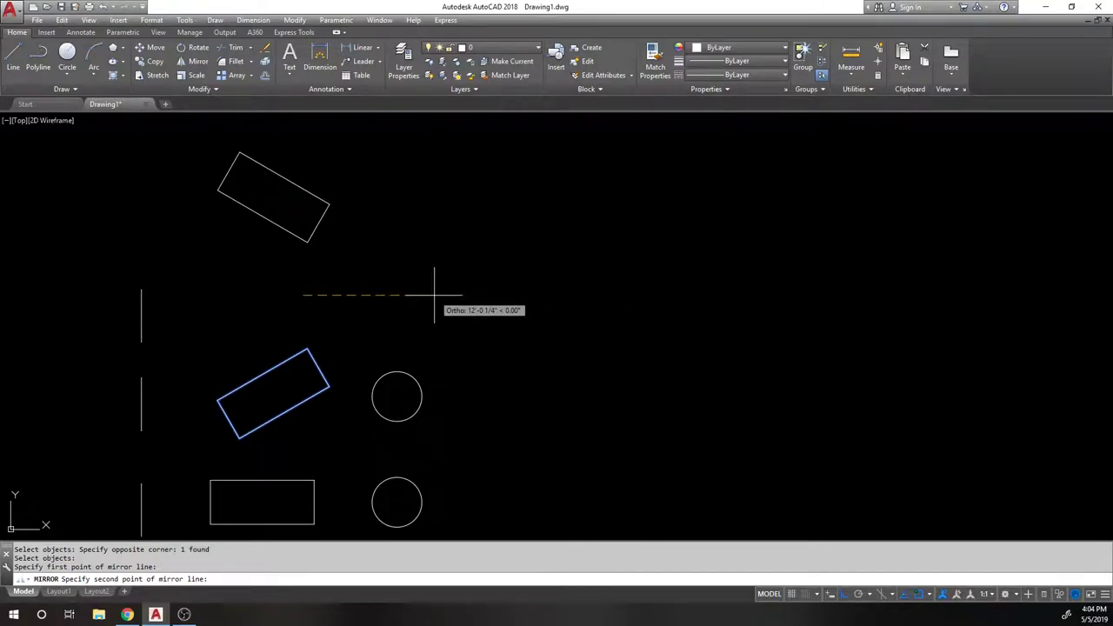
key(F8)
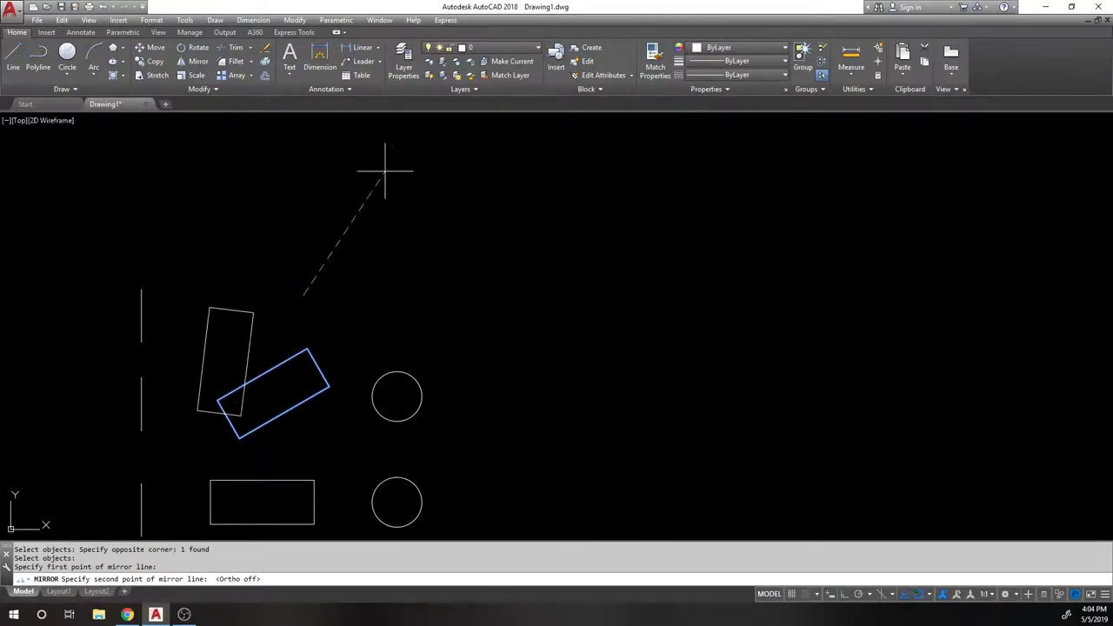
key(F8)
click(444, 306)
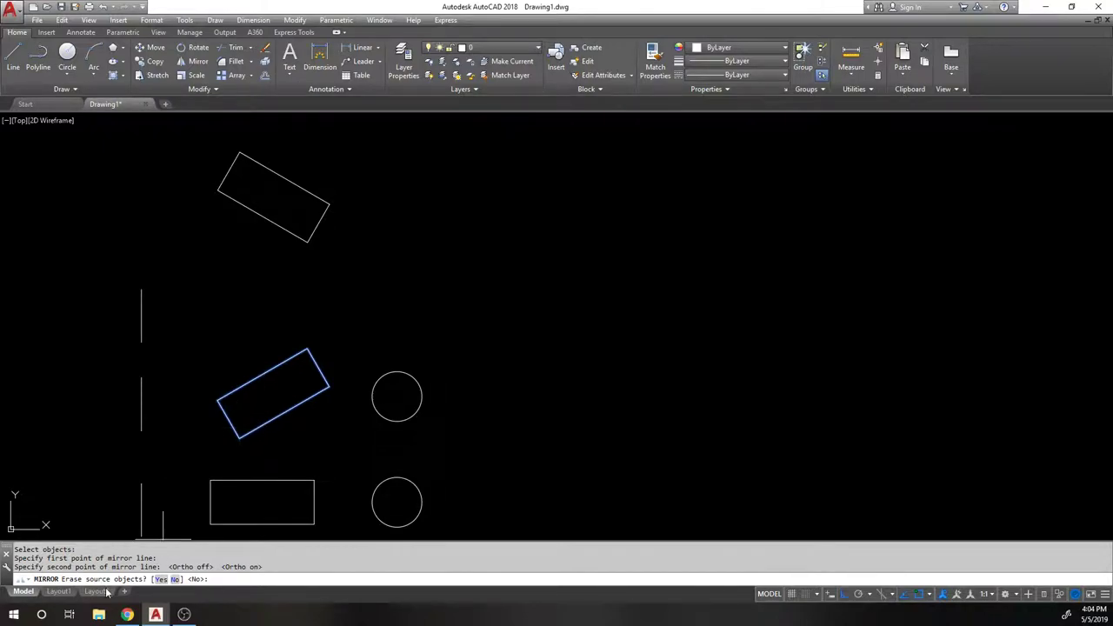
click(161, 579)
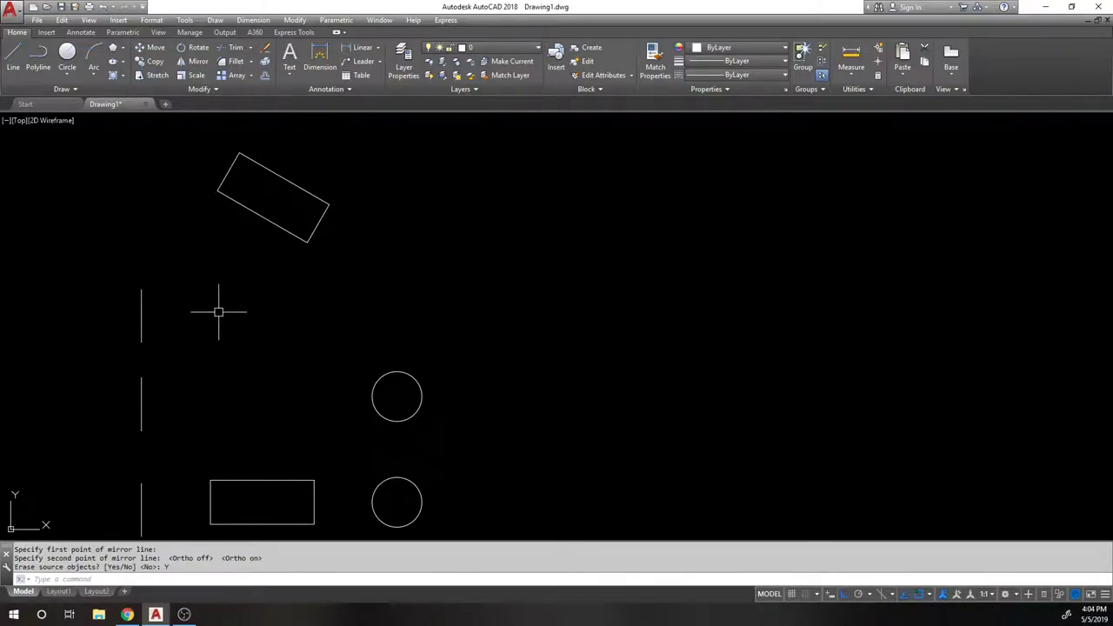
Step: Undo the mirroring of the rotated rectangle
key(Escape)
text(u)
key(Return)
scroll(219, 304, down, 4)
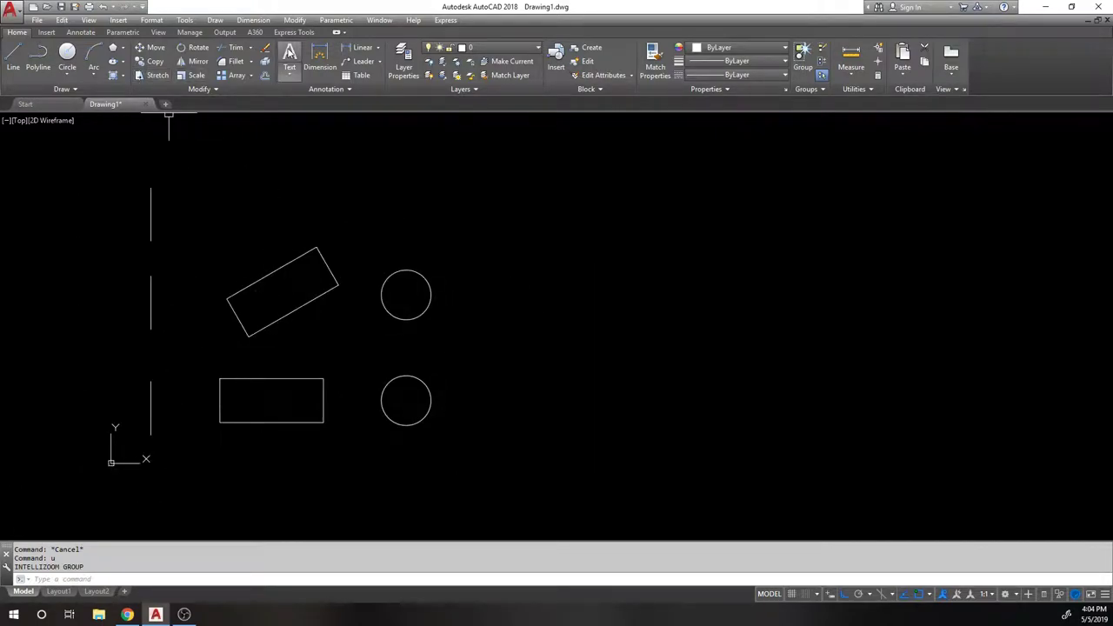
click(197, 75)
scroll(249, 271, up, 5)
click(240, 266)
scroll(120, 243, down, 3)
click(113, 219)
scroll(325, 311, up, 3)
scroll(275, 270, down, 3)
middle_drag(467, 331, 303, 253)
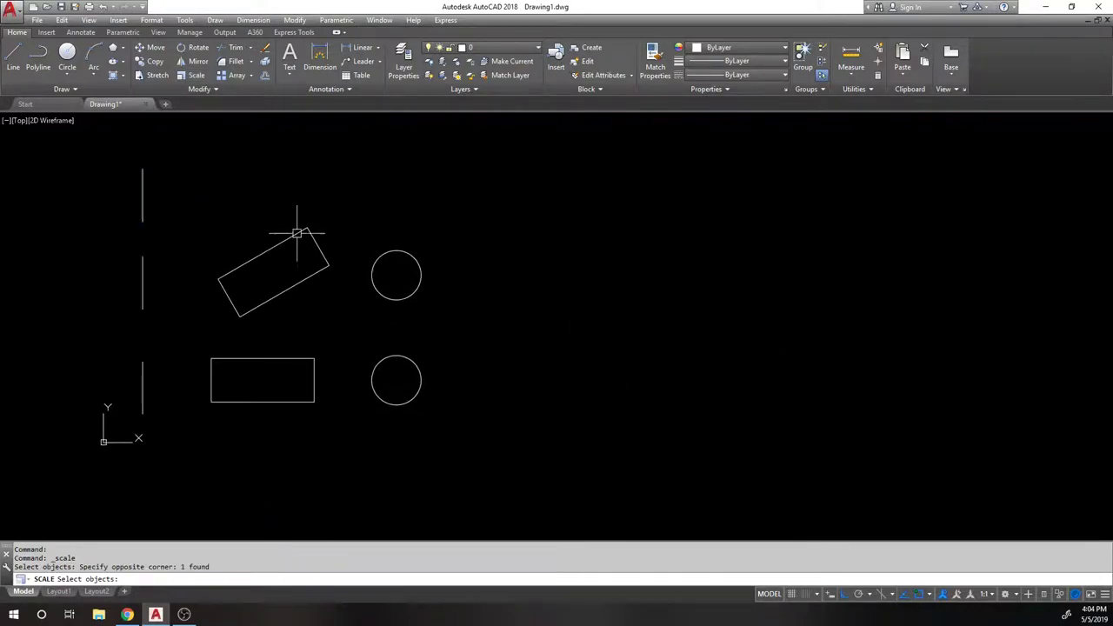
key(Escape)
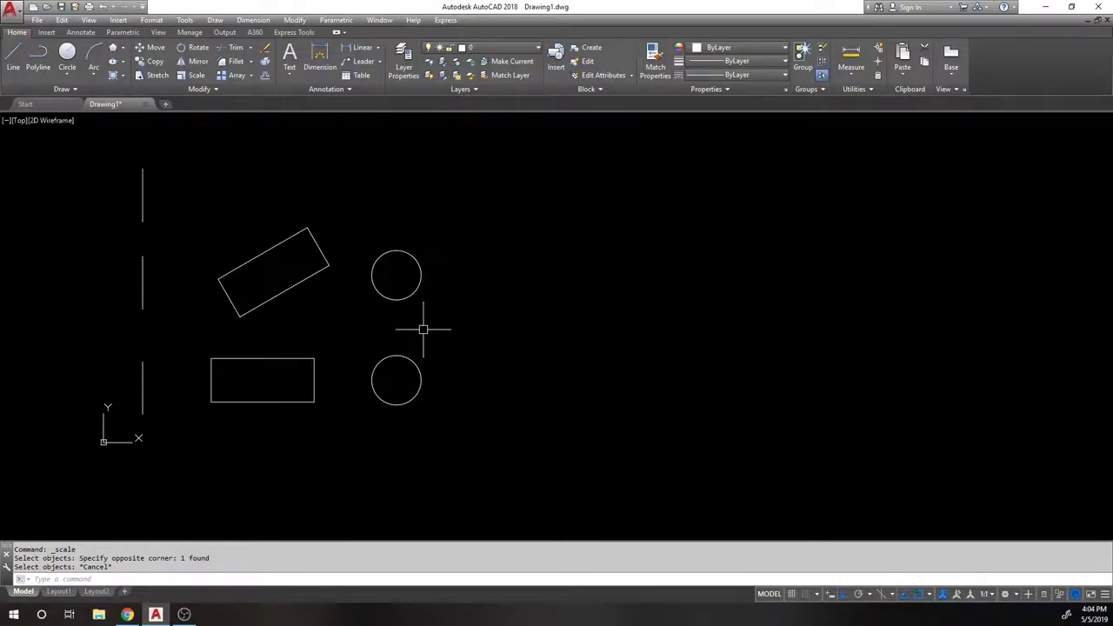
Step: Scale the upper circle by a factor of 2 about its centre, and undo the scaling
key(Return)
click(453, 327)
click(341, 235)
scroll(386, 253, up, 5)
key(Return)
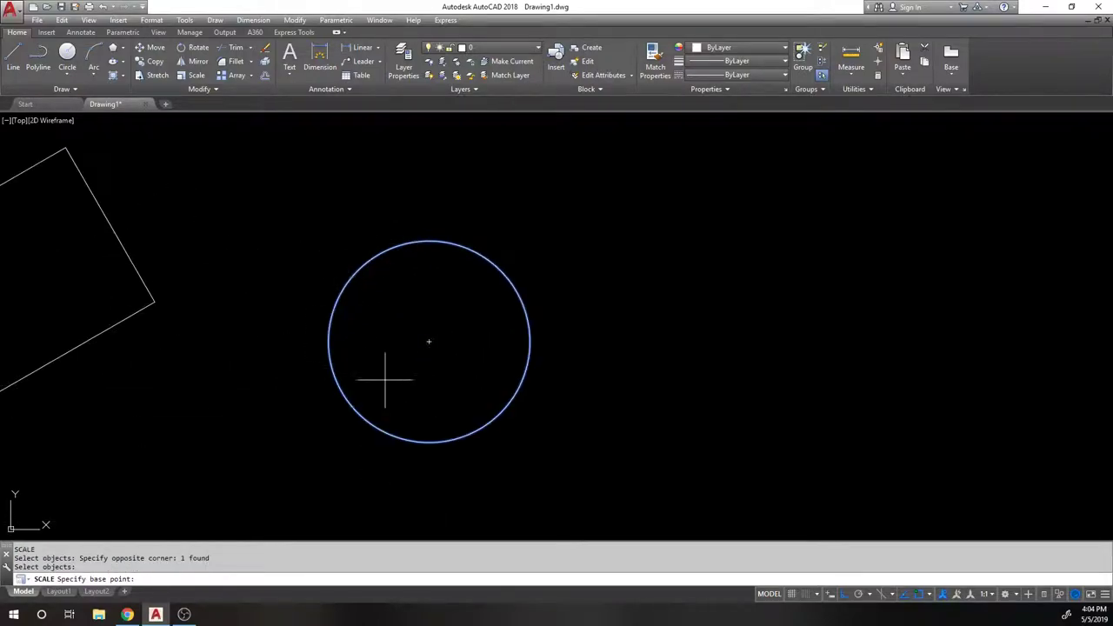
click(429, 341)
scroll(431, 329, down, 3)
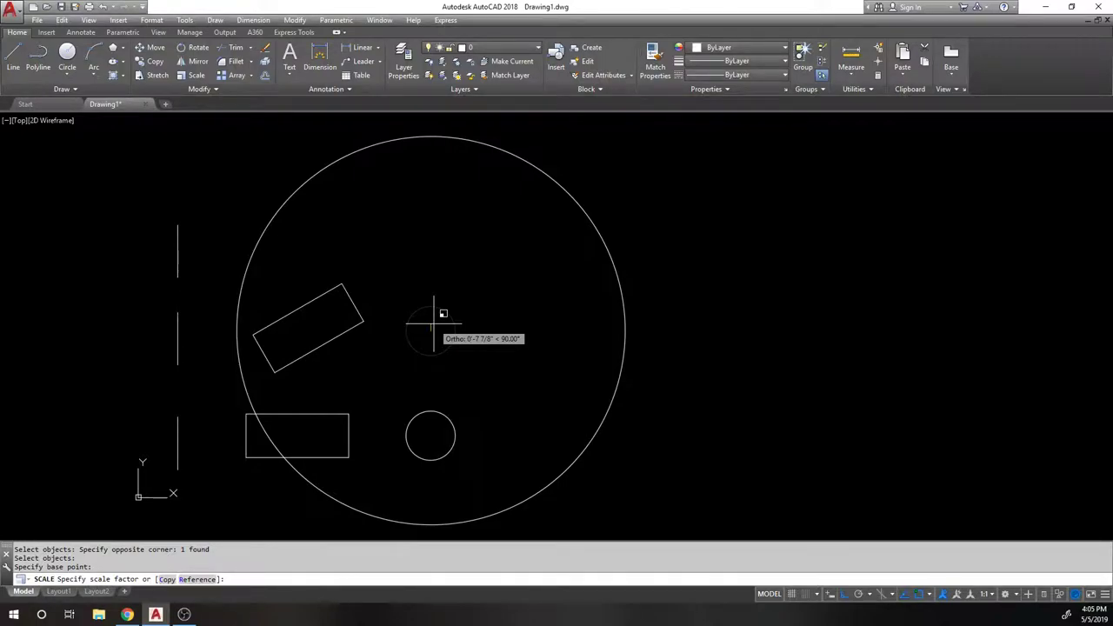
key(Return)
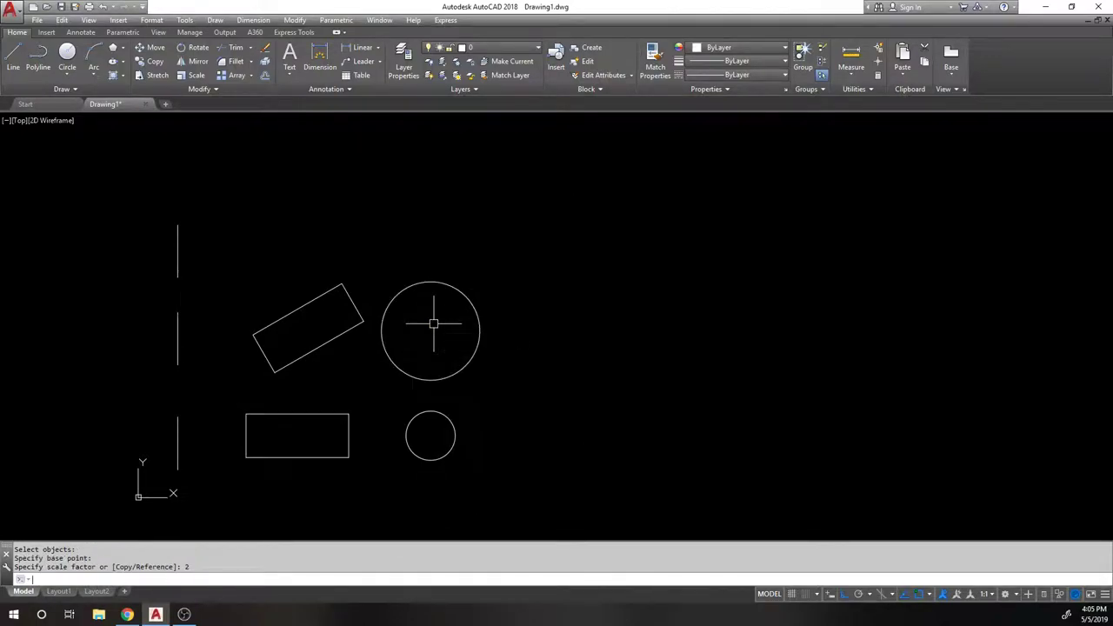
text(u)
key(Return)
Step: Scale the lower rectangle by a factor of 2 from its upper-left corner, and undo the scaling
scroll(435, 311, up, 3)
click(196, 76)
click(321, 320)
click(230, 257)
key(Return)
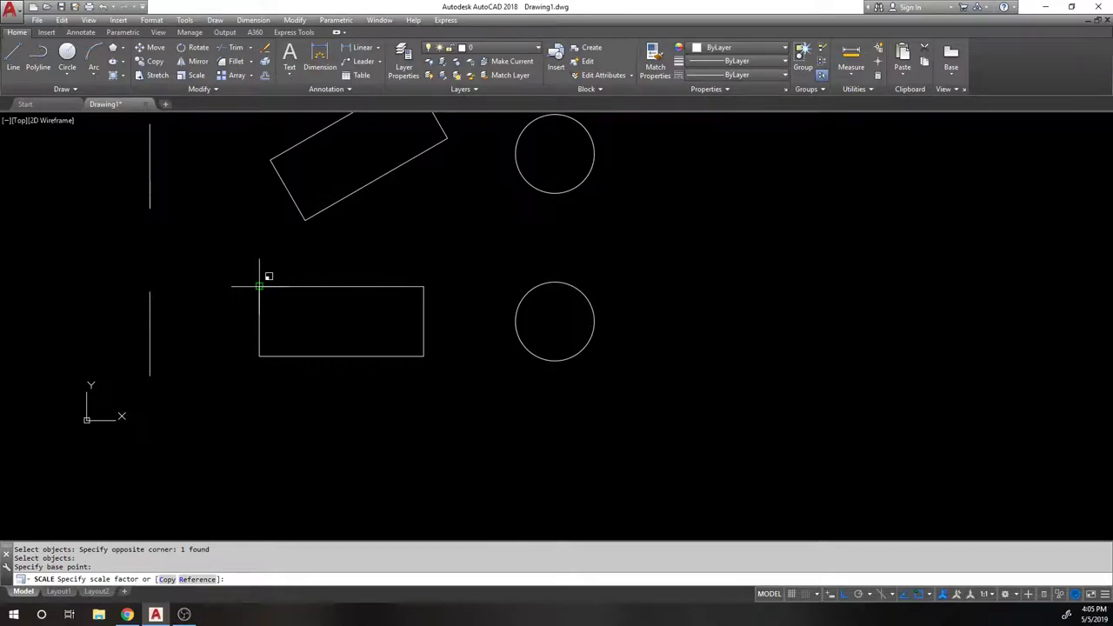
key(Return)
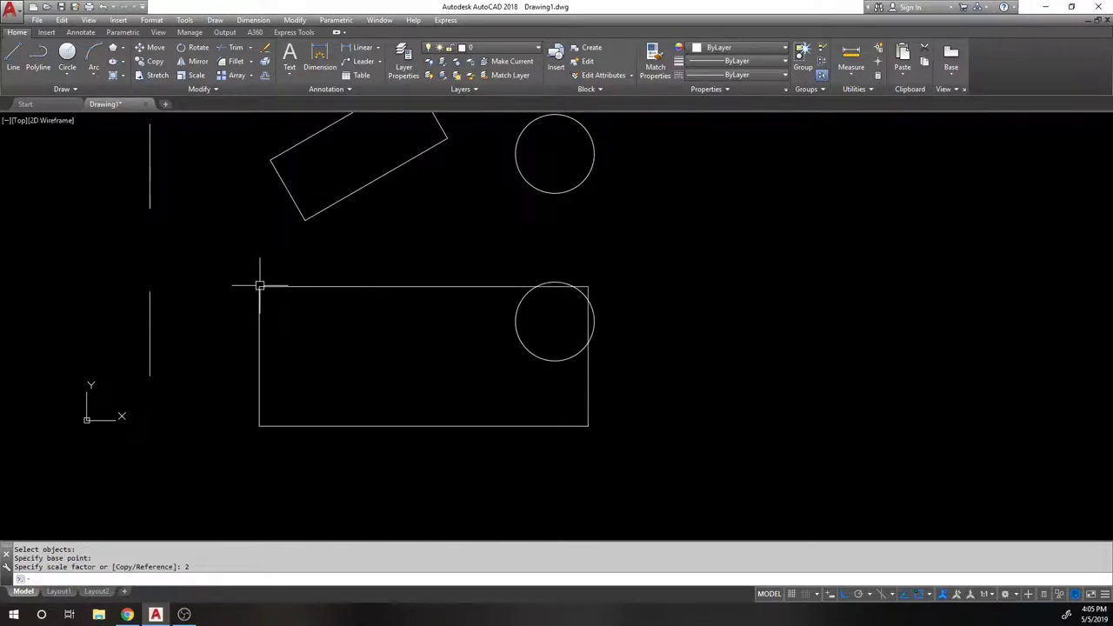
key(Return)
Step: Scale the lower rectangle by a factor of .5 from its upper-left corner, and undo the scaling
text(sc)
key(Return)
click(300, 300)
click(236, 261)
key(Return)
click(259, 286)
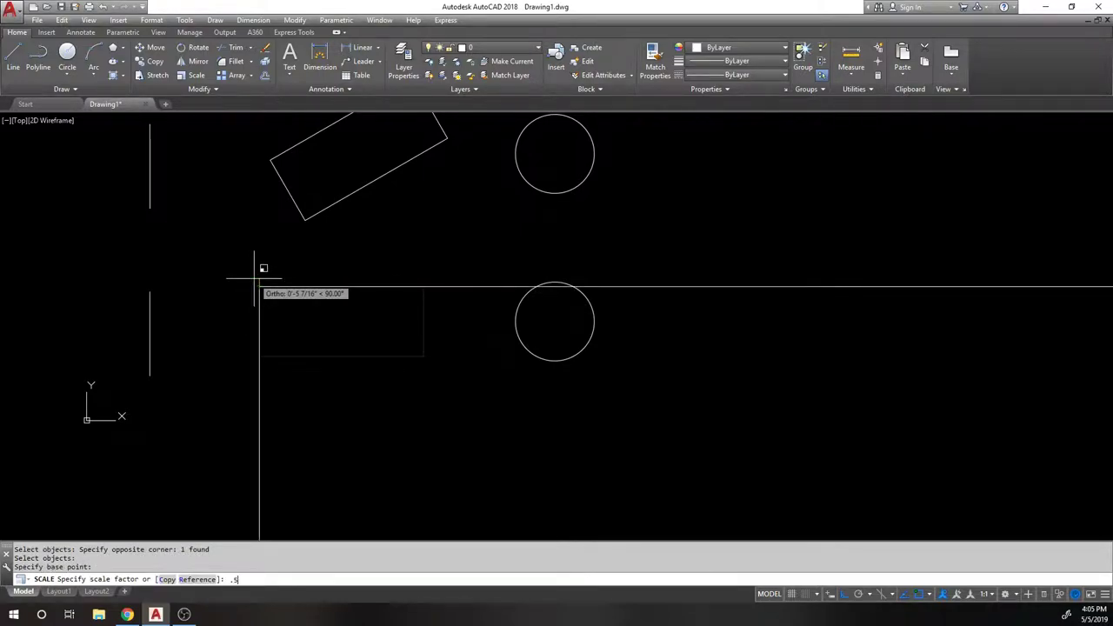
text(.5)
key(Return)
text(u)
key(Return)
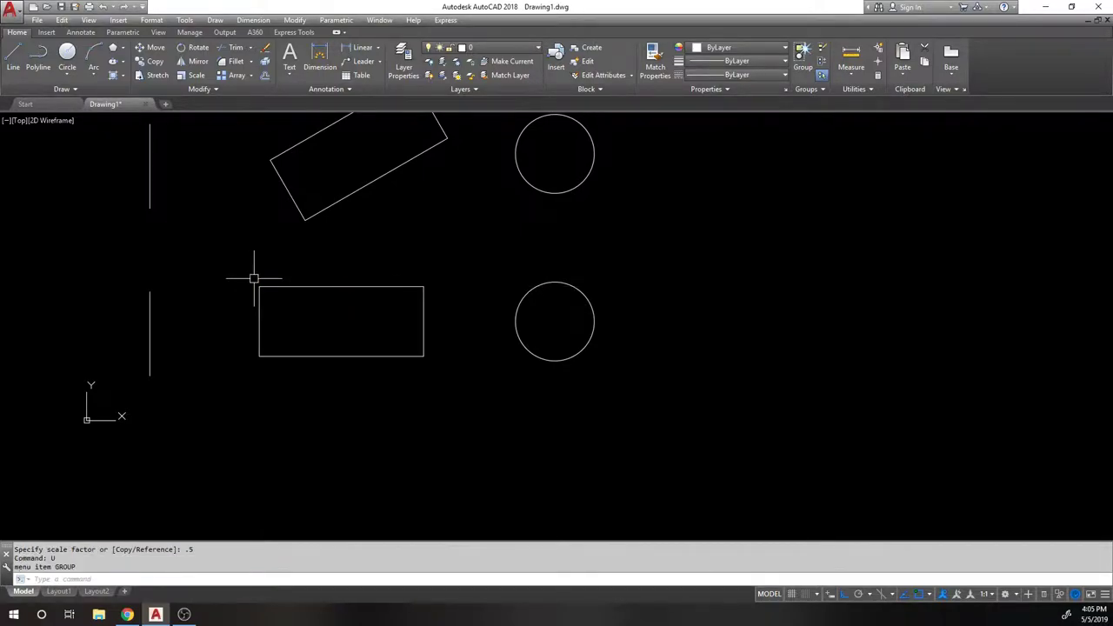
Step: Scale the lower rectangle by a factor of 1/3 from its upper-left corner, and undo the scaling
click(300, 313)
scroll(279, 278, down, 3)
mouse_move(279, 278)
middle_down()
mouse_move(365, 297)
mouse_move(447, 270)
middle_up()
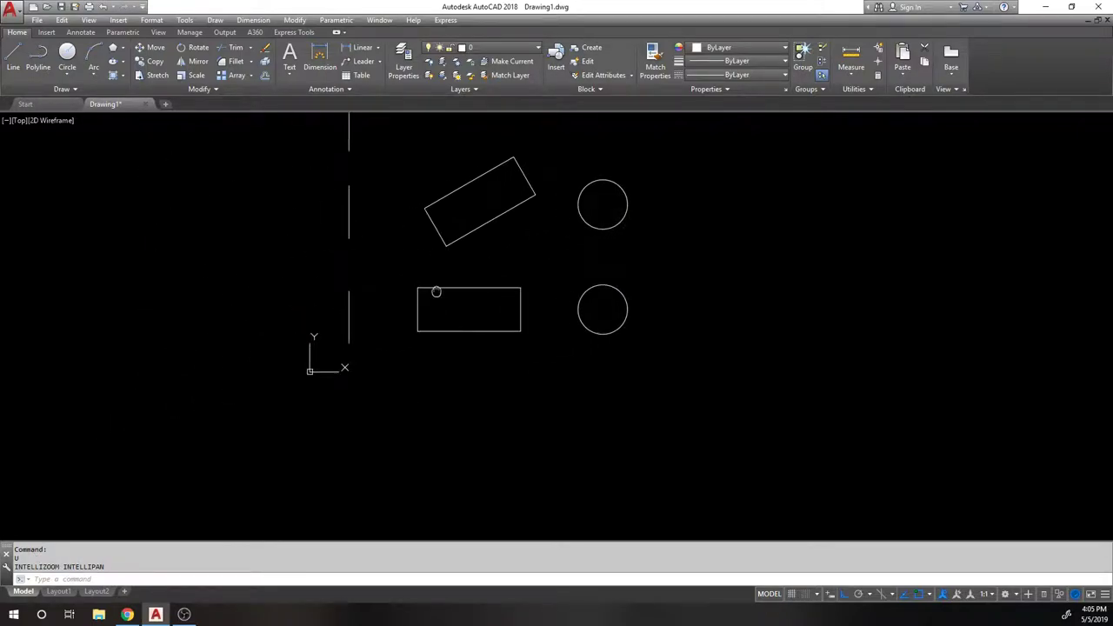
middle_drag(436, 287, 431, 282)
scroll(430, 287, up, 5)
scroll(435, 281, down, 2)
scroll(409, 286, up, 2)
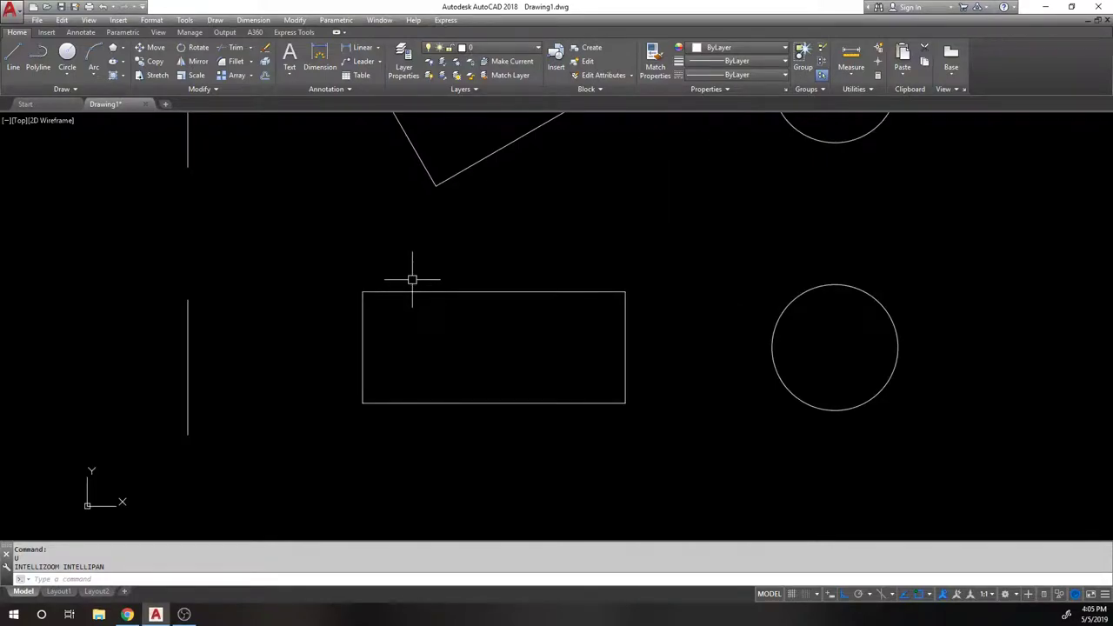
click(192, 74)
click(417, 280)
click(315, 321)
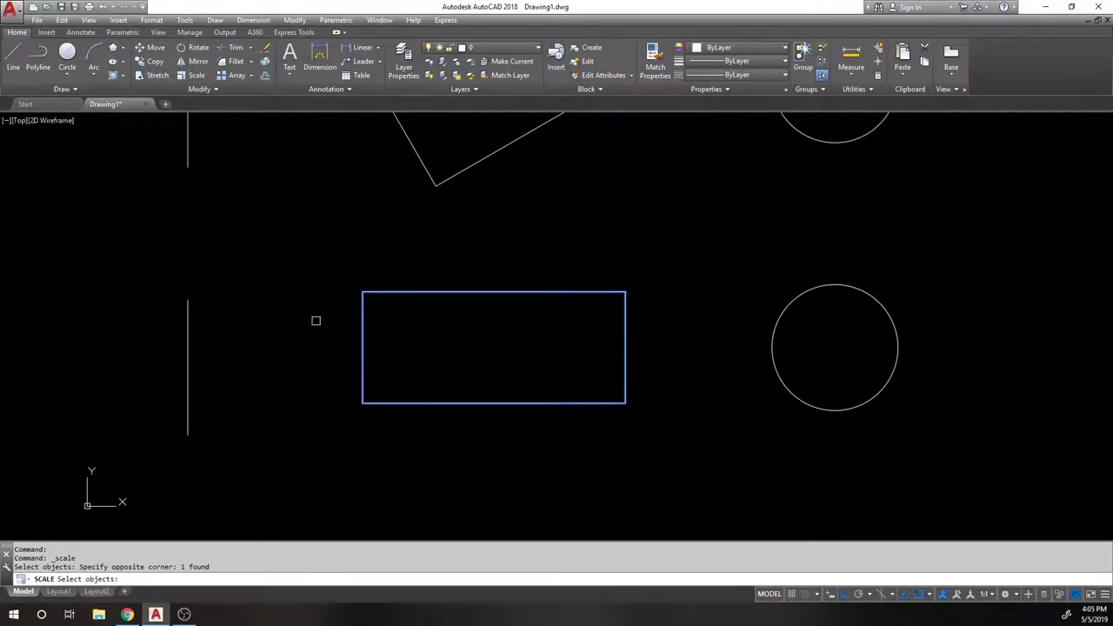
key(Return)
click(361, 290)
text(1/3)
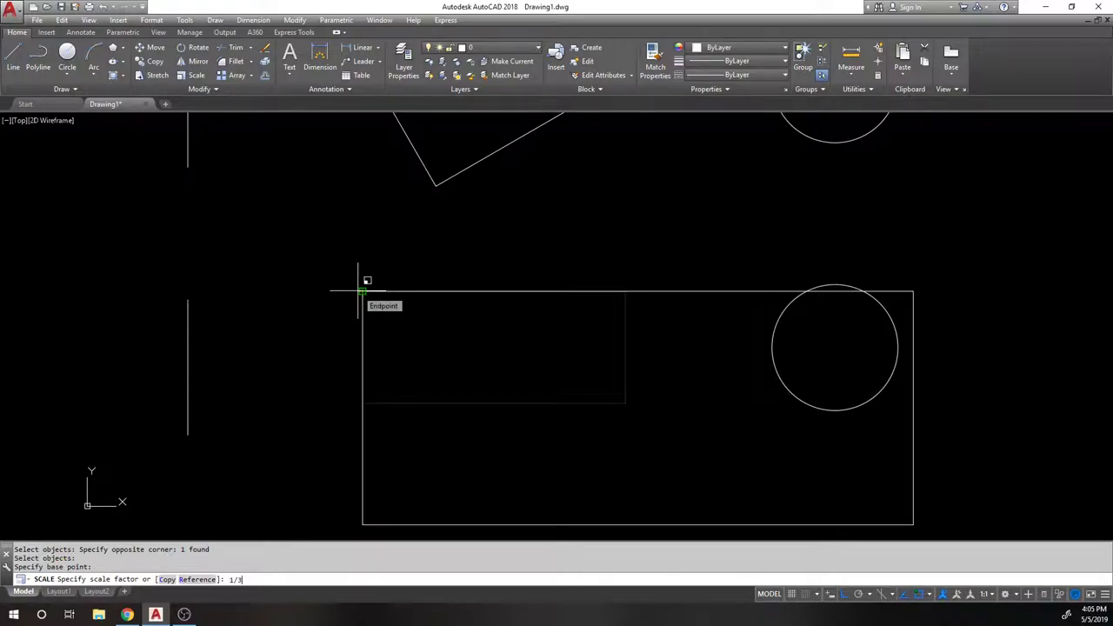
key(Return)
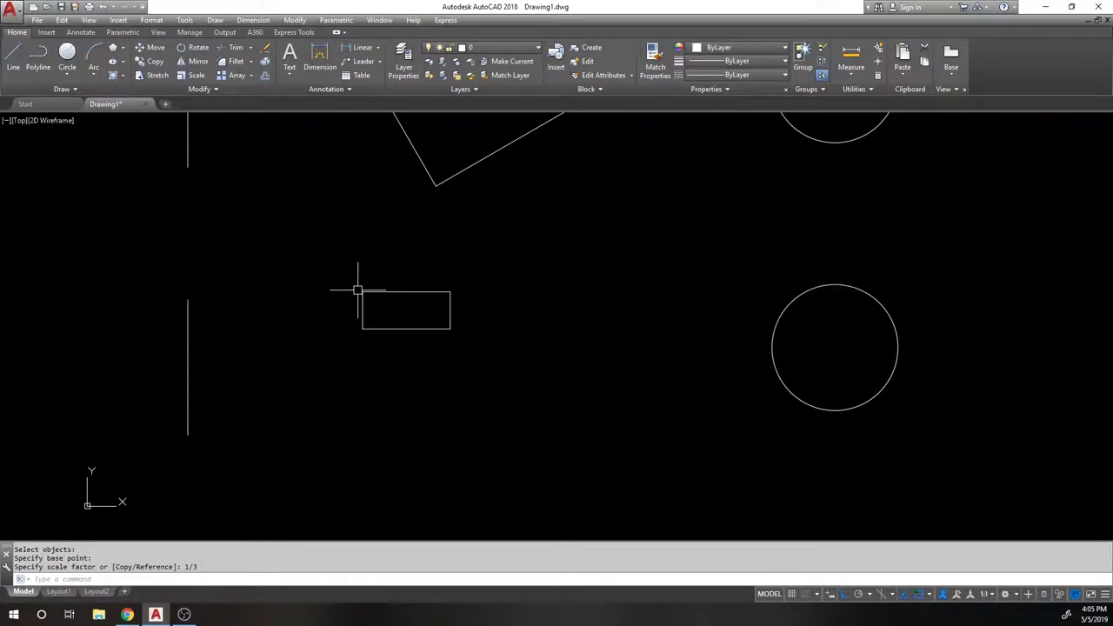
text(u)
key(Return)
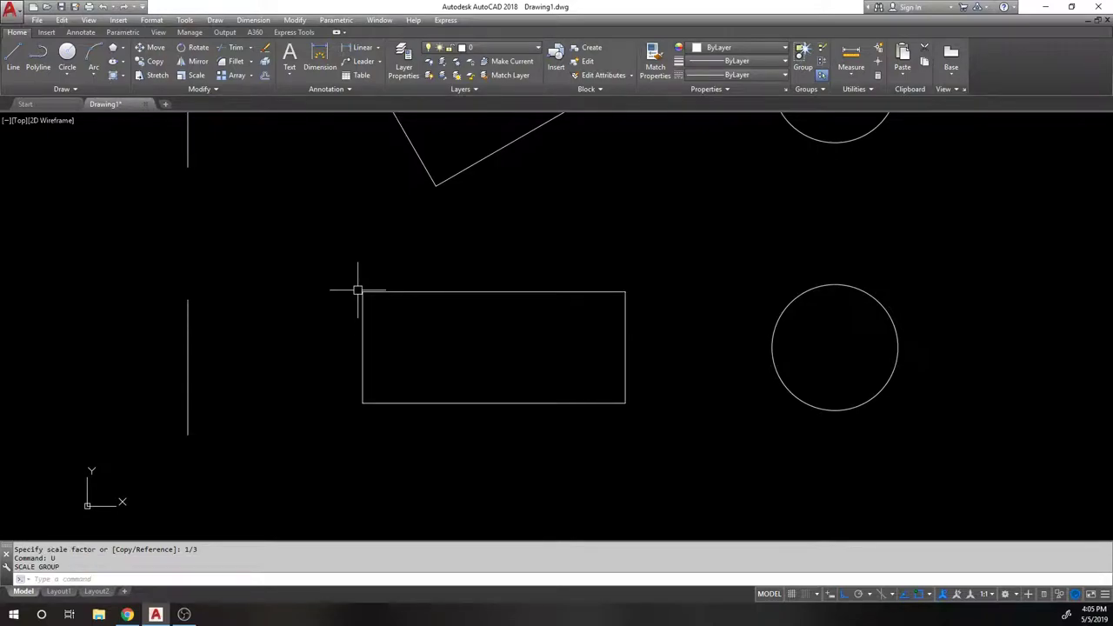
scroll(358, 291, down, 5)
scroll(392, 288, up, 2)
middle_drag(386, 256, 377, 325)
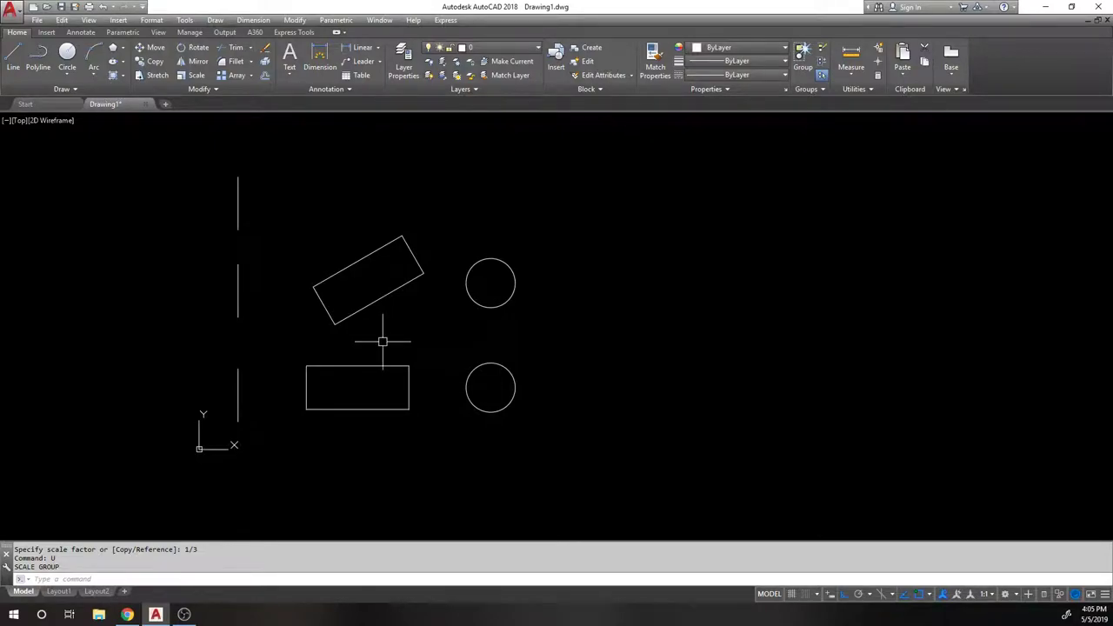
middle_drag(294, 211, 297, 203)
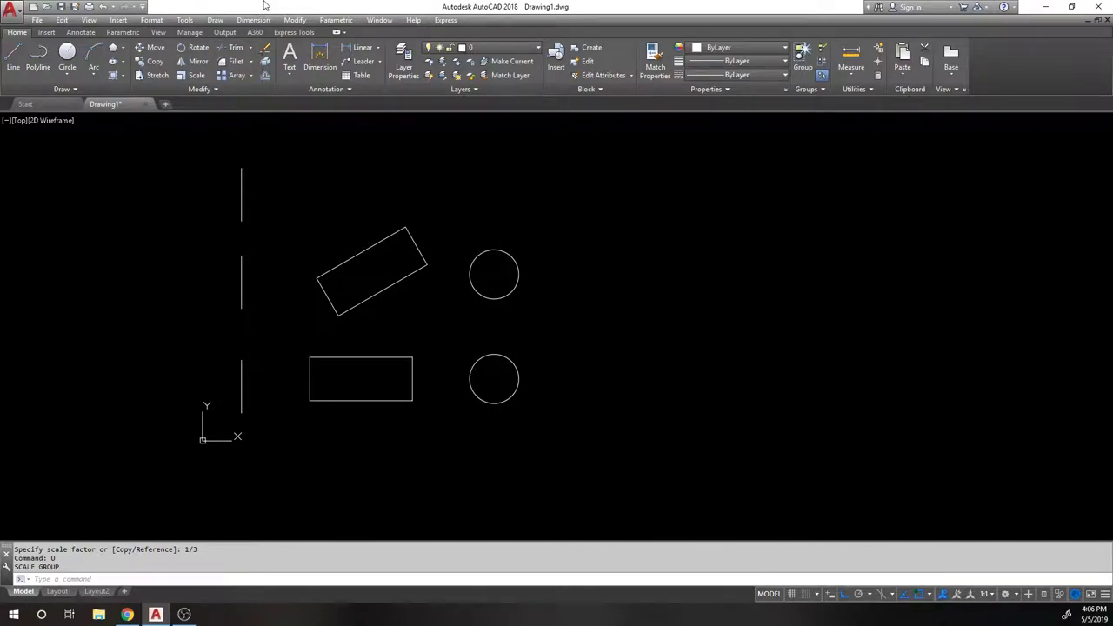
middle_drag(261, 293, 392, 311)
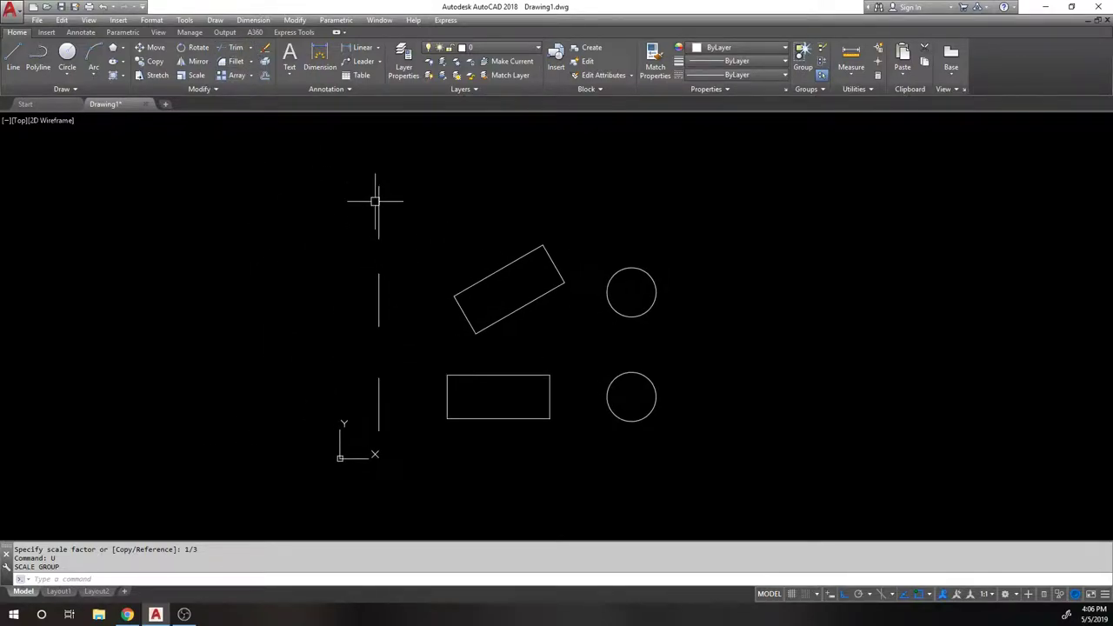
Step: Draw a horizontal line crossing the uppermost vertical line a little above its midpoint
scroll(370, 201, up, 6)
text(l)
key(Return)
scroll(280, 231, down, 2)
middle_drag(281, 231, 226, 290)
scroll(226, 290, up, 2)
click(202, 275)
click(243, 270)
key(Return)
Step: Draw a second horizontal line across the gap between the upper and middle vertical lines
middle_drag(433, 394, 449, 139)
key(Return)
click(244, 224)
scroll(450, 218, down, 2)
middle_drag(449, 218, 315, 345)
scroll(331, 356, up, 3)
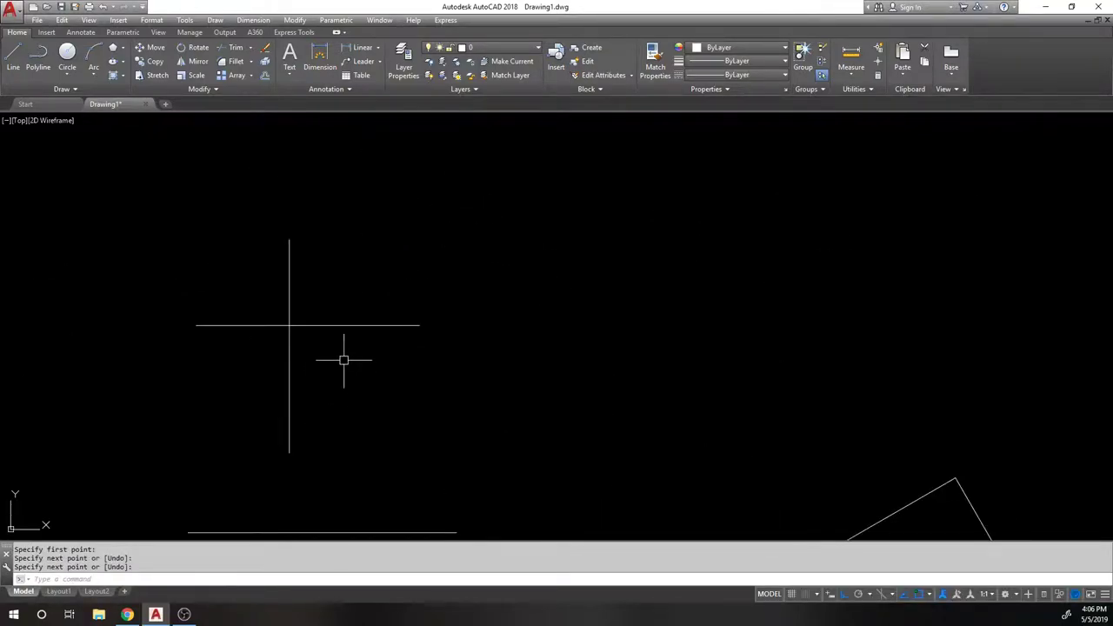
Step: Trim the upper part of the crossed vertical line and the right part of the horizontal line, and undo both trims
click(240, 48)
click(392, 348)
click(208, 271)
key(Return)
click(290, 253)
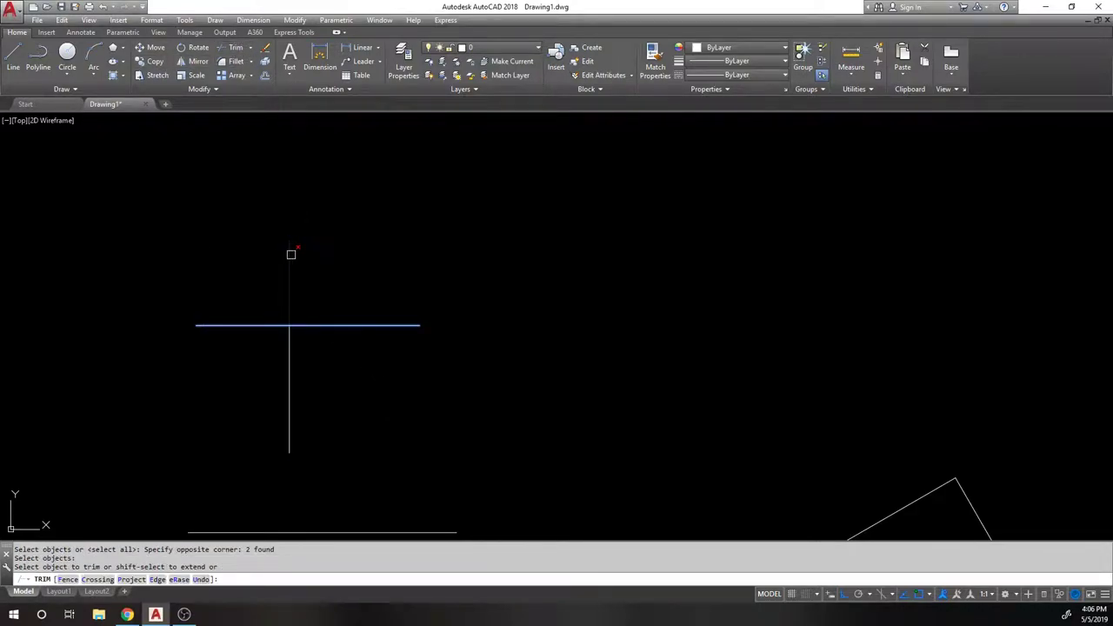
click(391, 326)
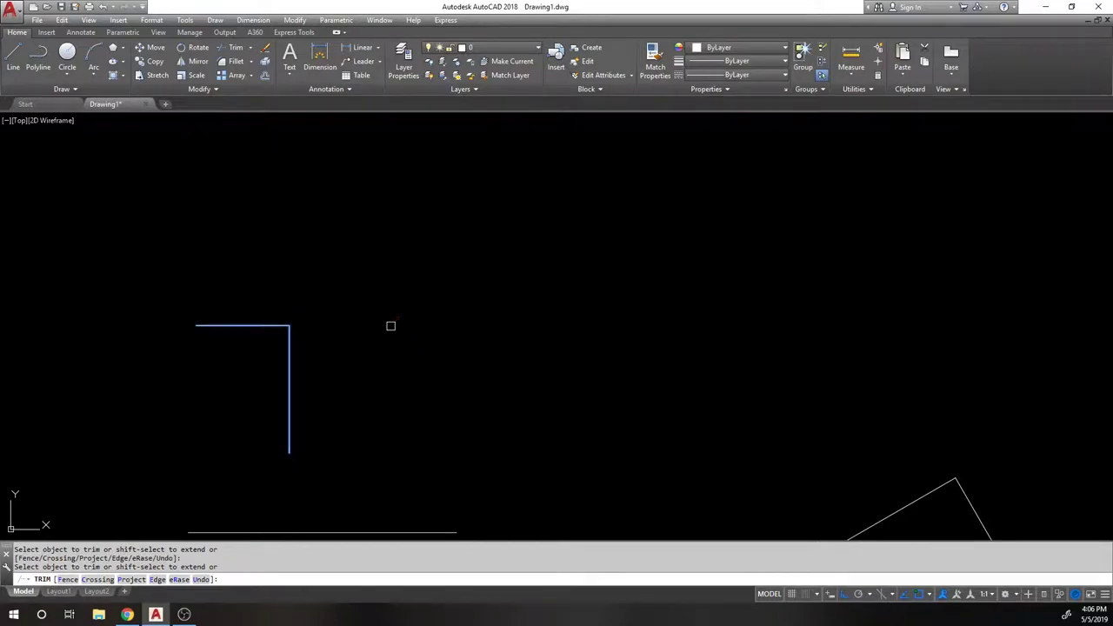
key(ctrl+z)
key(ctrl+z)
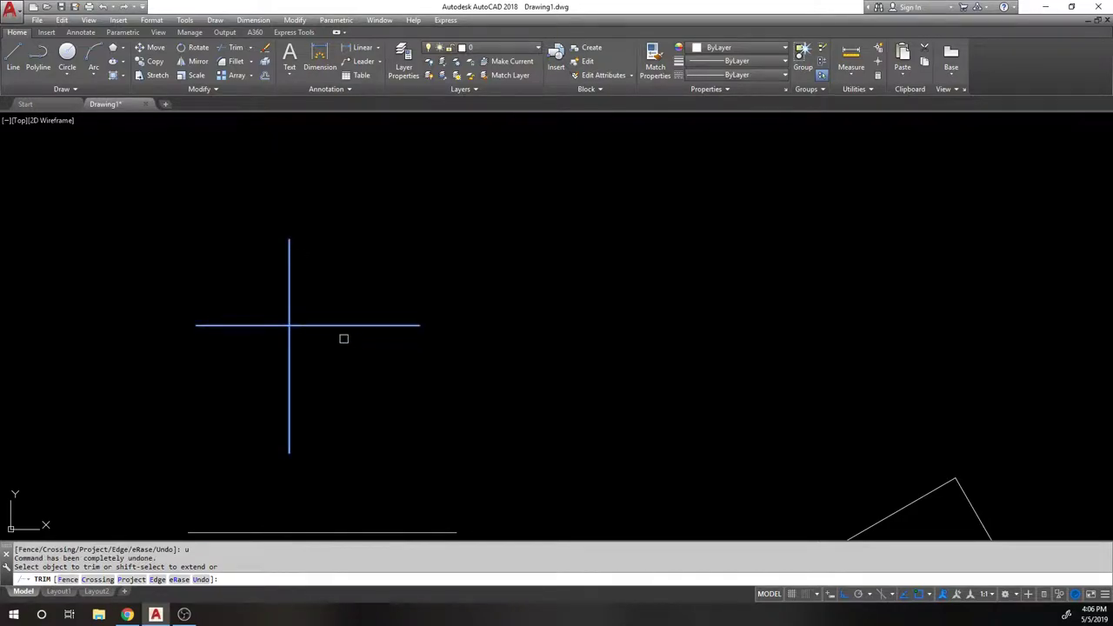
key(Escape)
Step: Trim away the part of the crossing horizontal line left of the uppermost vertical line, using both lines as cutting edges
middle_drag(317, 309, 341, 223)
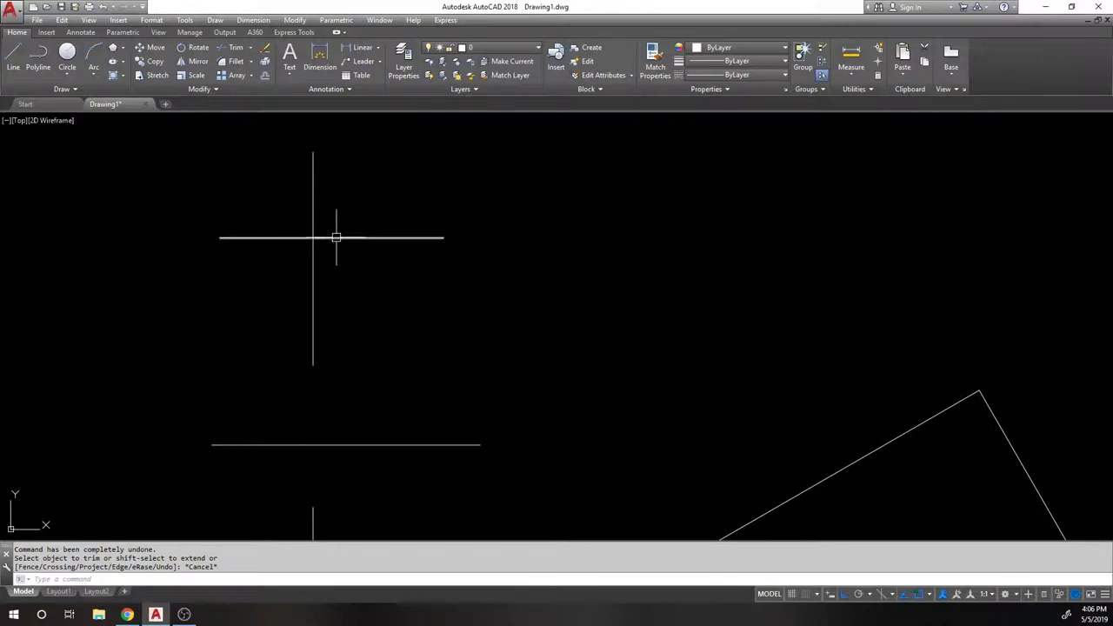
click(237, 47)
click(390, 301)
click(256, 211)
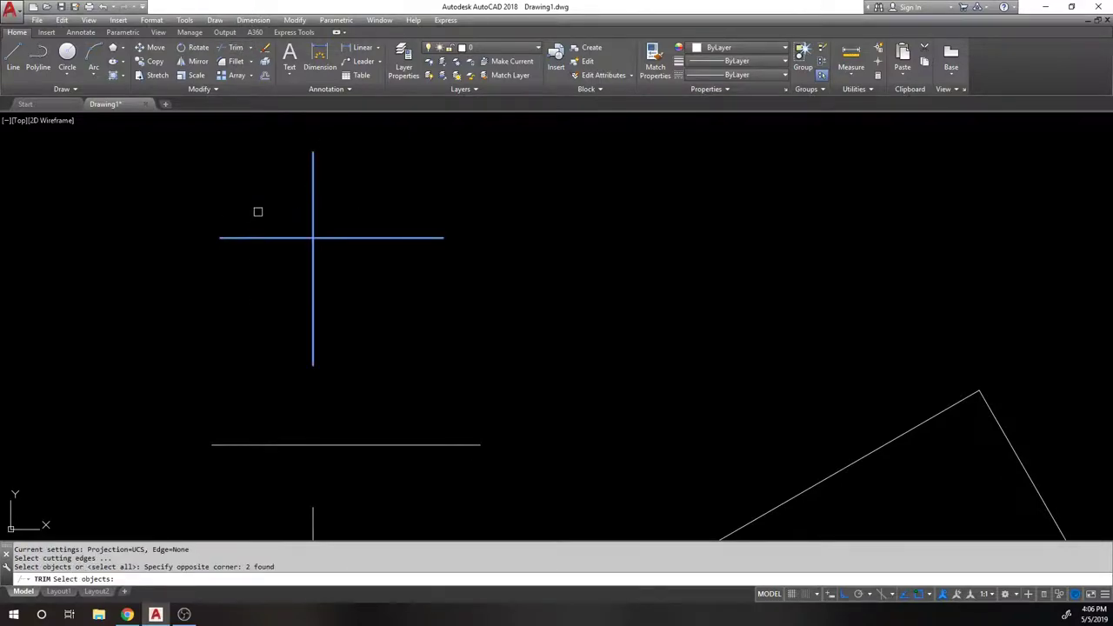
key(Return)
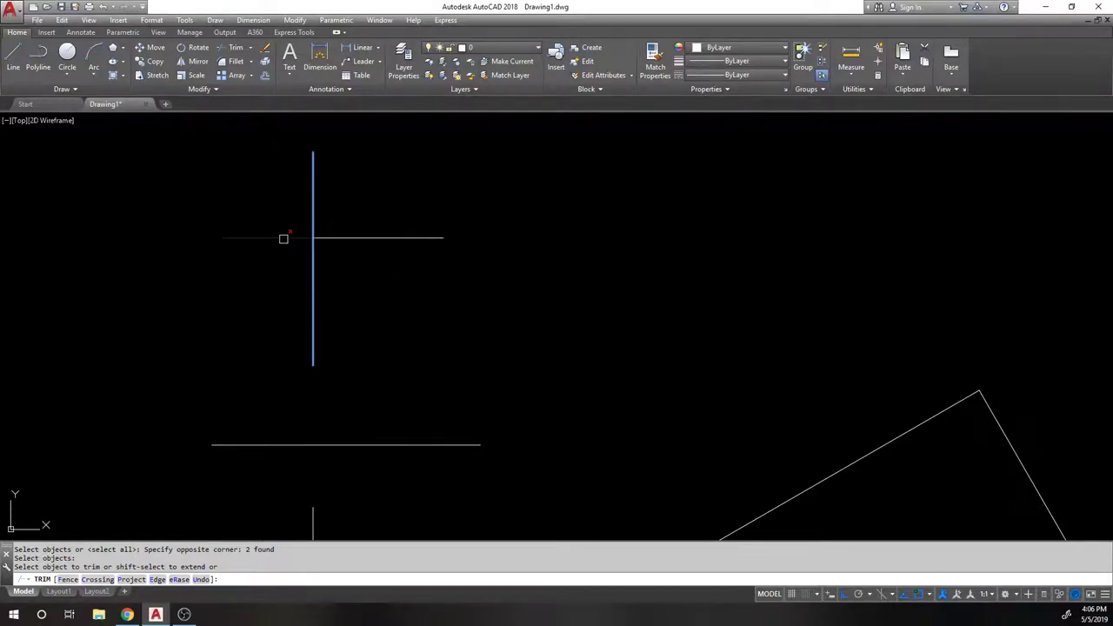
click(281, 237)
key(Return)
scroll(226, 249, down, 2)
middle_drag(326, 375, 324, 277)
scroll(322, 277, up, 2)
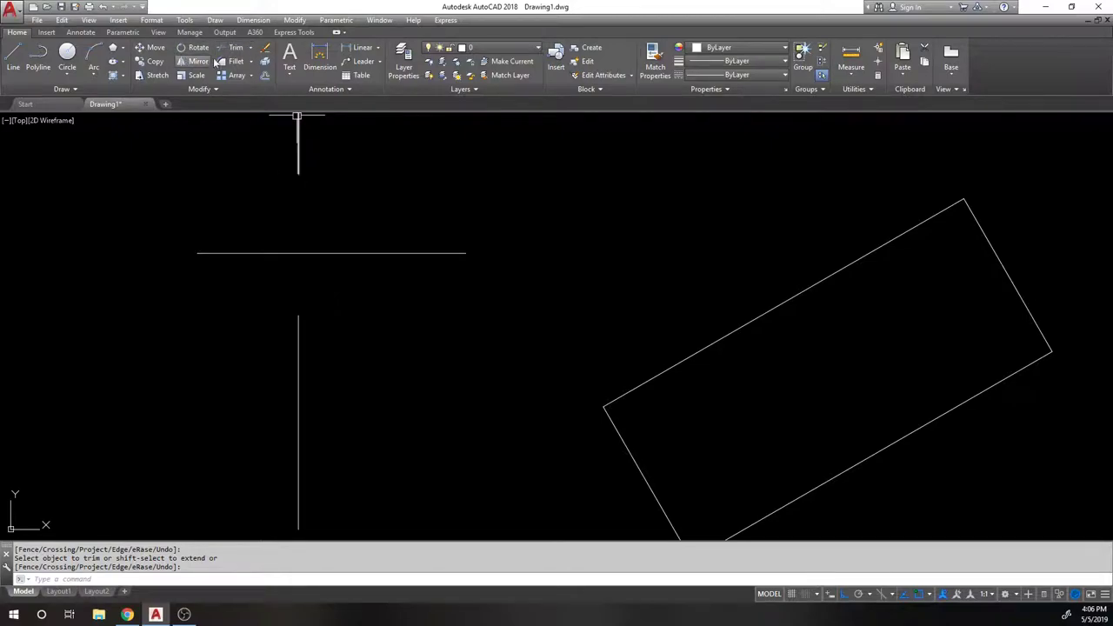
Step: Extend the middle vertical line up to the horizontal line above it, and undo the extension
click(250, 47)
click(227, 92)
click(368, 410)
click(237, 208)
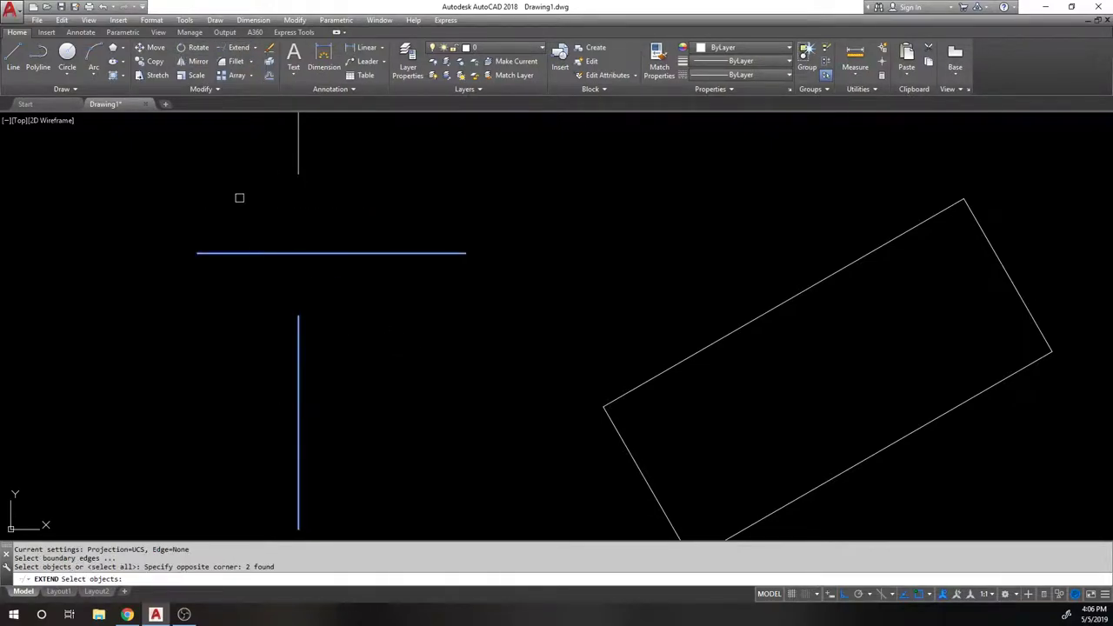
scroll(269, 299, down, 1)
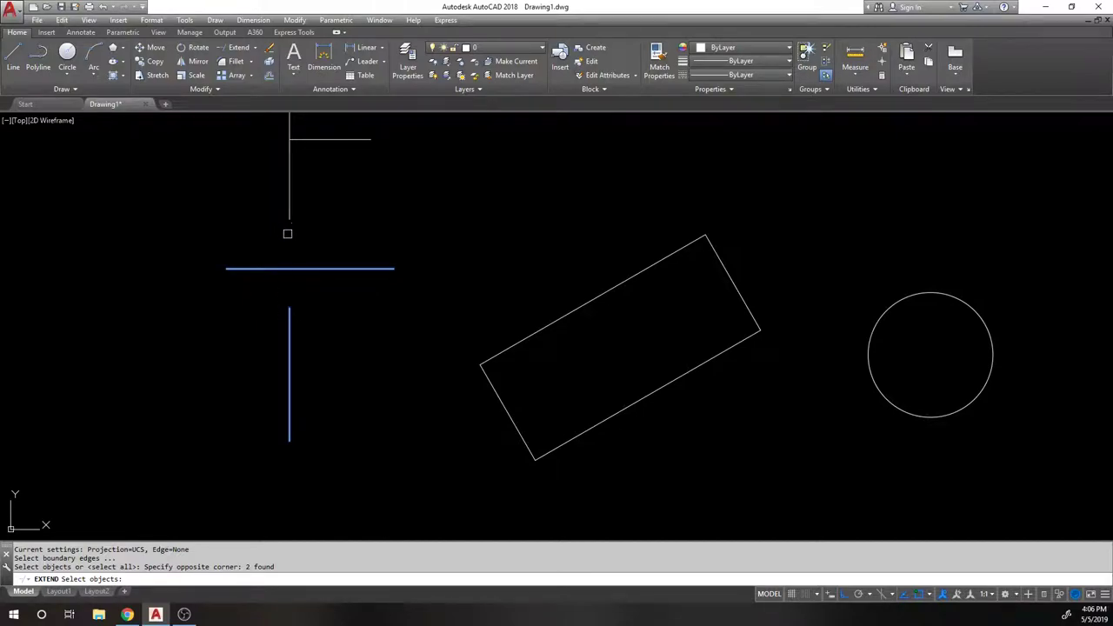
scroll(281, 304, up, 2)
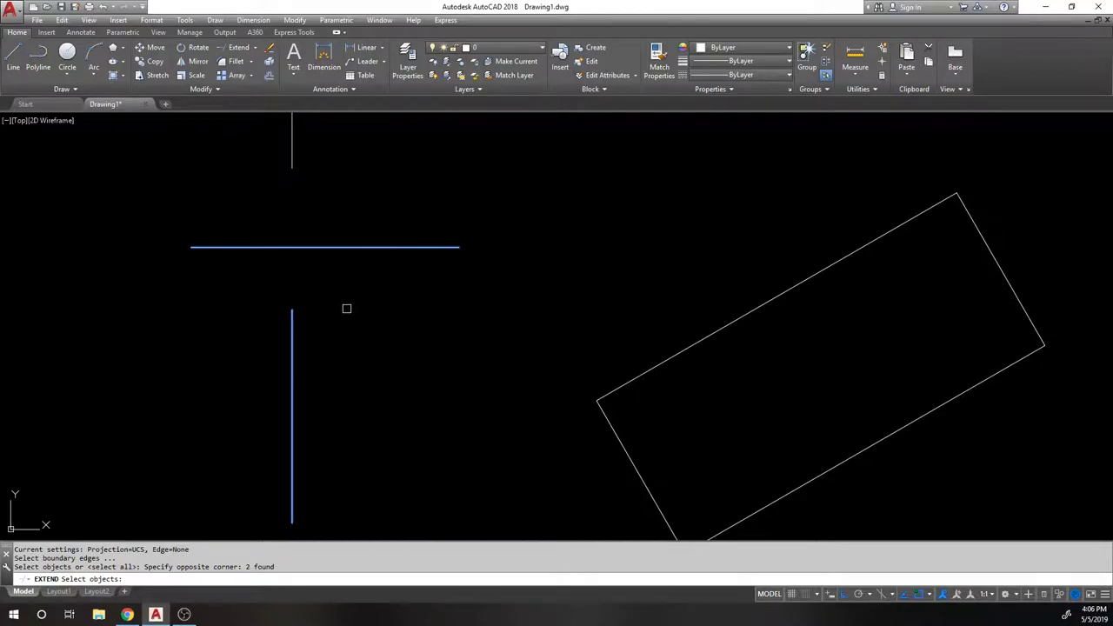
key(Return)
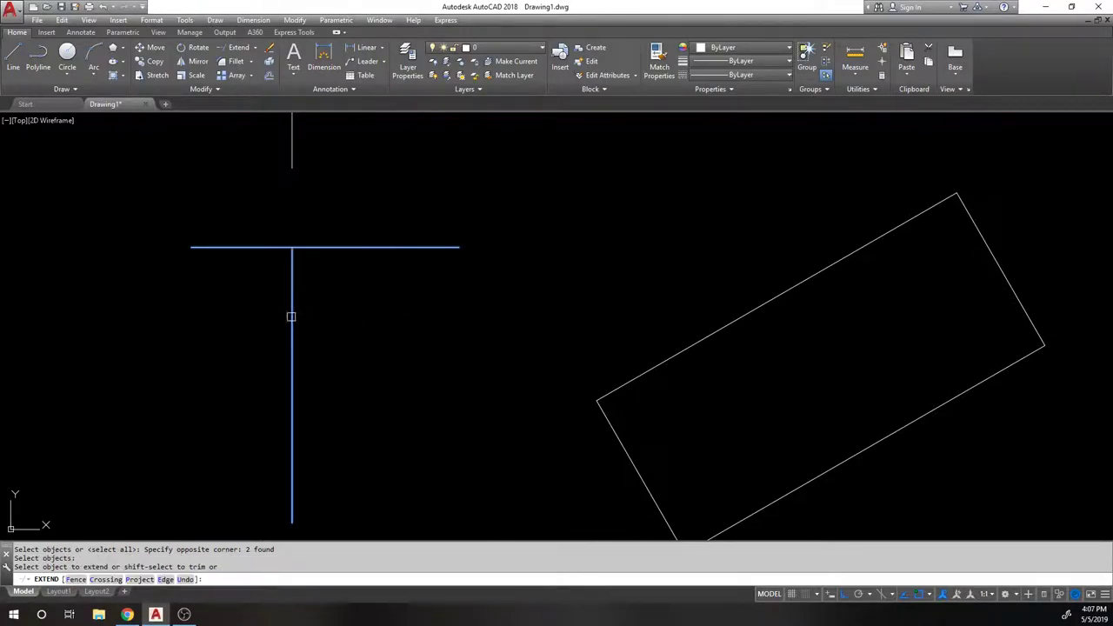
click(291, 287)
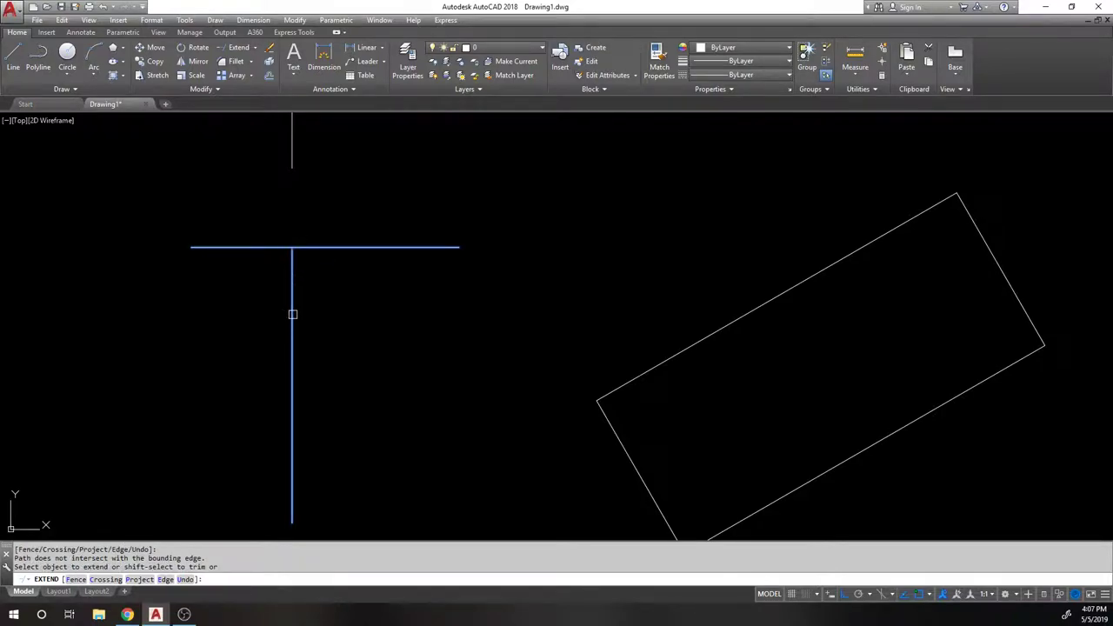
key(Return)
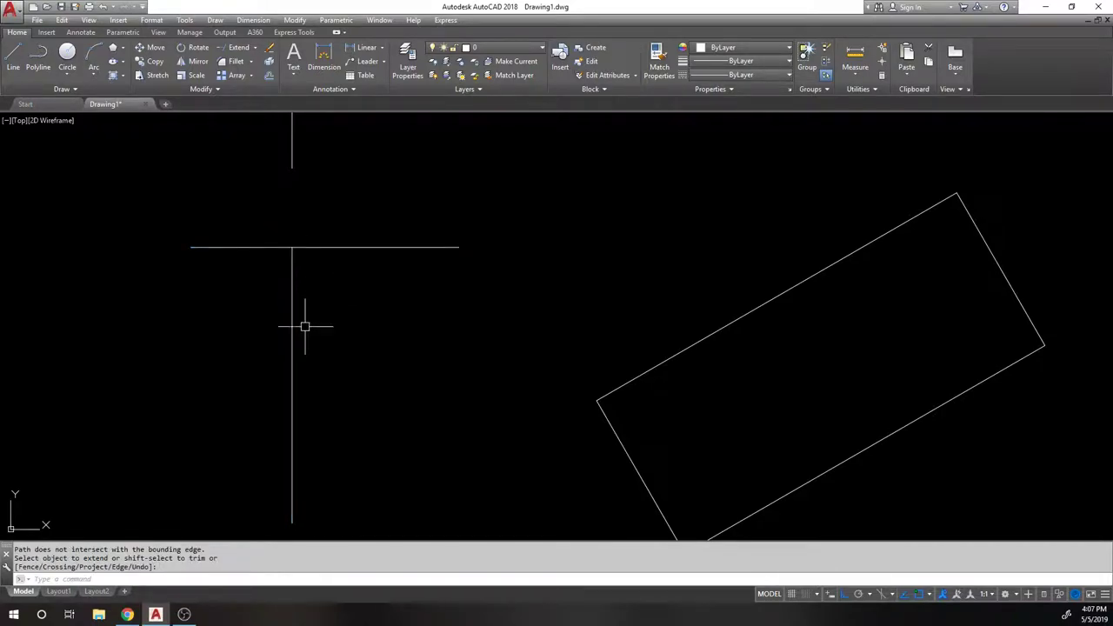
text(u)
key(Return)
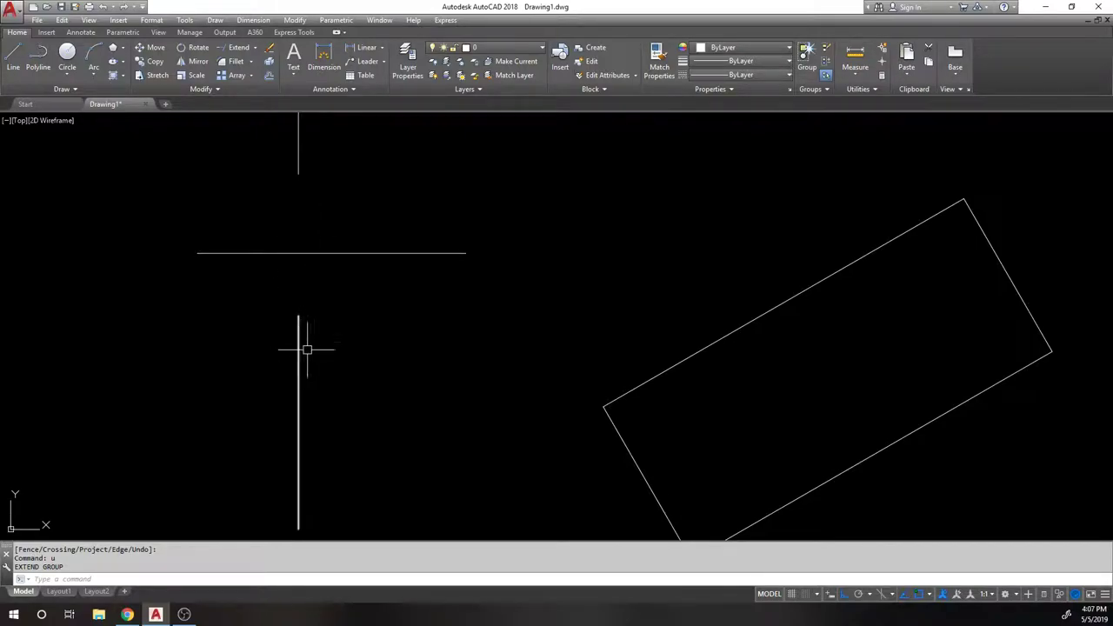
Step: Copy the middle vertical line three times to its right
text(co)
key(Return)
click(350, 345)
click(217, 243)
key(Return)
key(Escape)
key(Return)
click(306, 307)
click(246, 360)
key(Return)
click(122, 344)
click(150, 343)
click(182, 343)
click(215, 344)
key(Return)
Step: Move the rightmost copied vertical line closer to its neighbour
text(m)
key(Return)
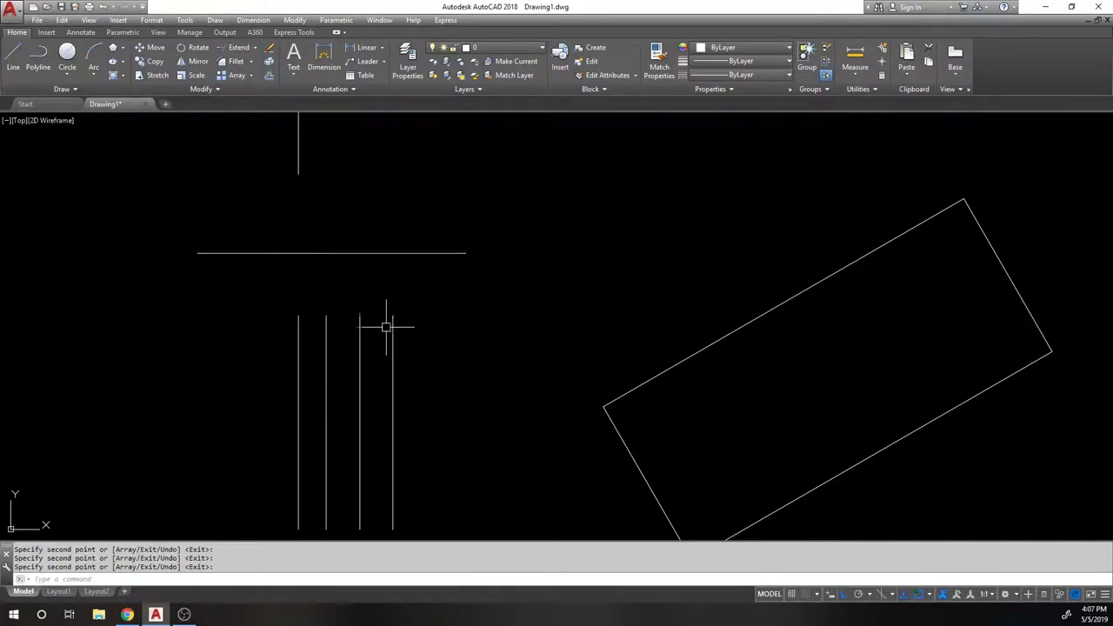
click(442, 302)
click(373, 324)
key(Return)
click(336, 273)
click(317, 273)
Step: Move the copied vertical lines further left so that all four verticals stand close together
key(Return)
click(391, 331)
click(345, 278)
key(Return)
click(345, 277)
click(323, 277)
key(Return)
click(357, 306)
click(346, 318)
click(336, 278)
click(329, 287)
key(Return)
click(337, 277)
click(316, 274)
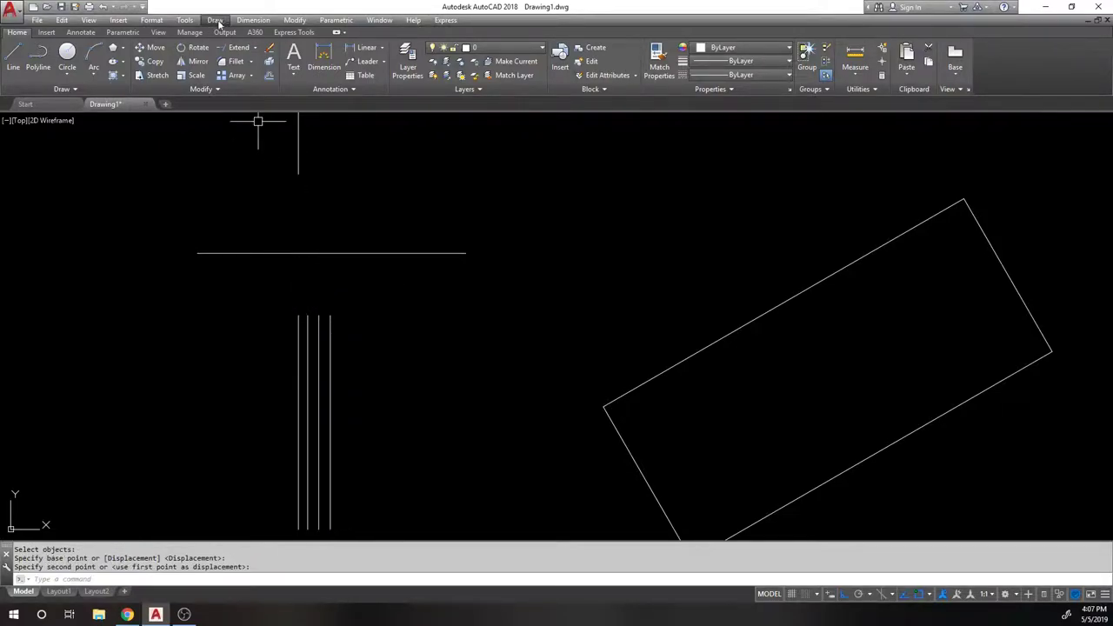
Step: Extend the four vertical lines one by one up to the horizontal line, and undo the extensions
click(237, 49)
click(405, 423)
click(209, 229)
key(Return)
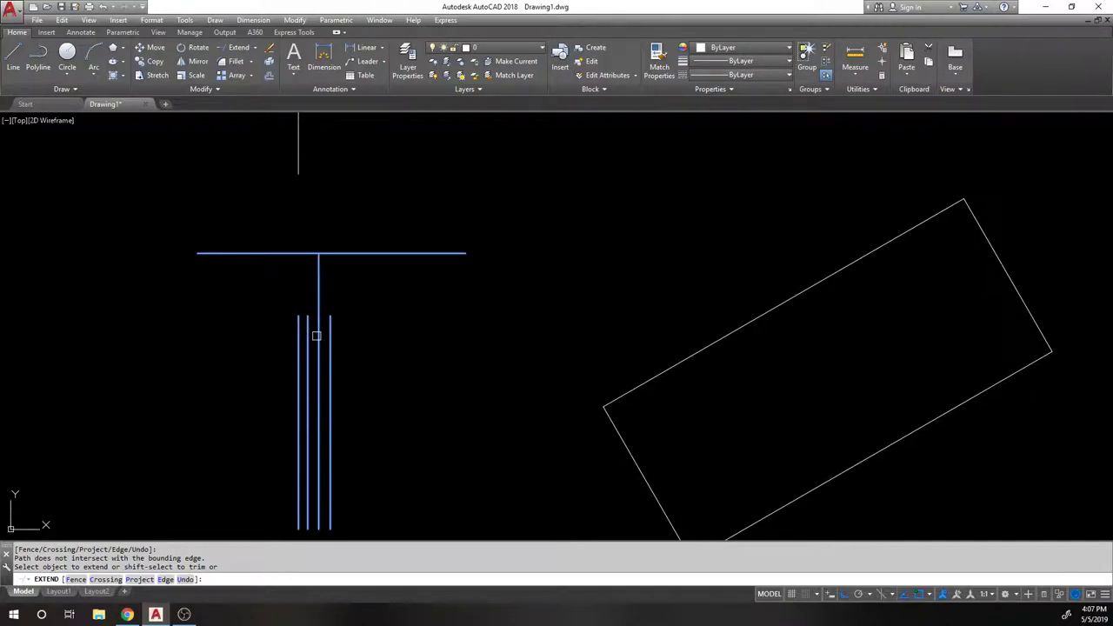
click(331, 332)
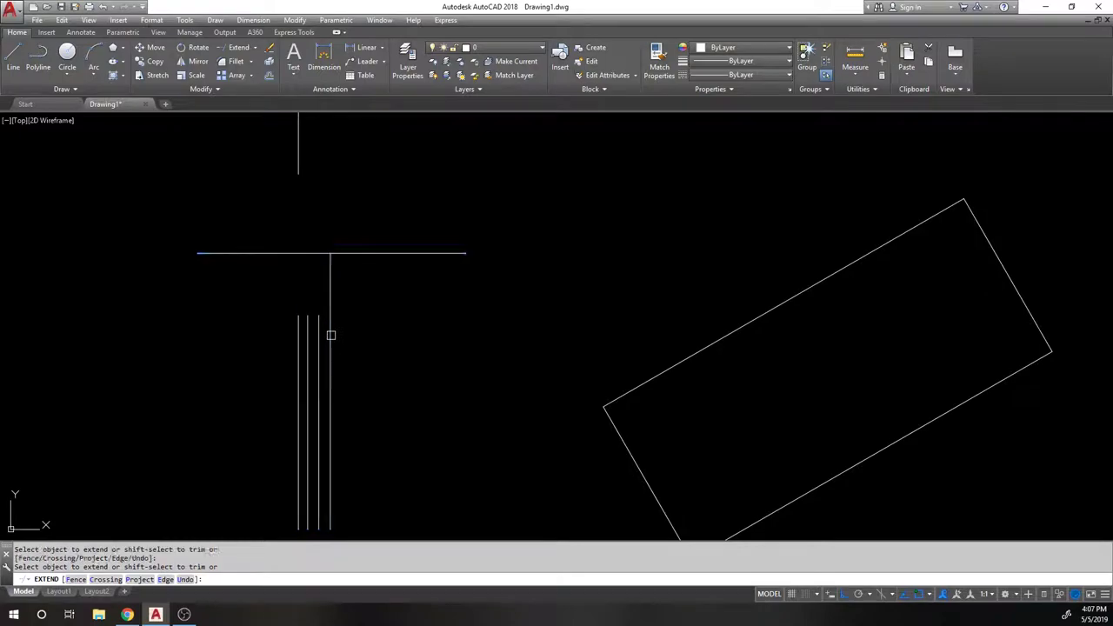
click(308, 326)
click(298, 331)
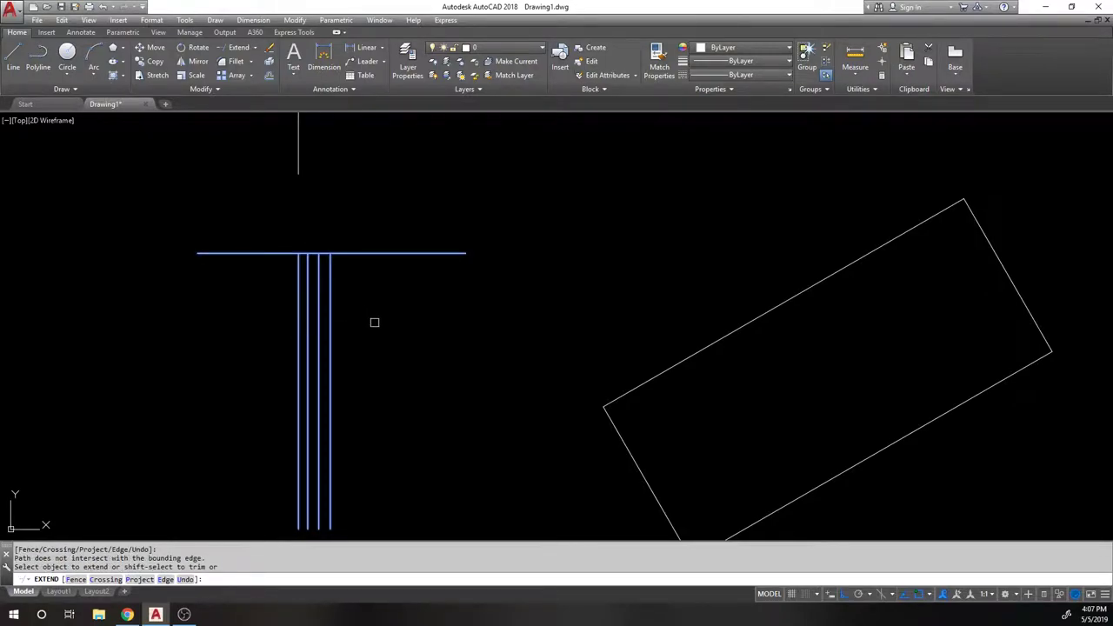
key(Escape)
text(u)
key(Return)
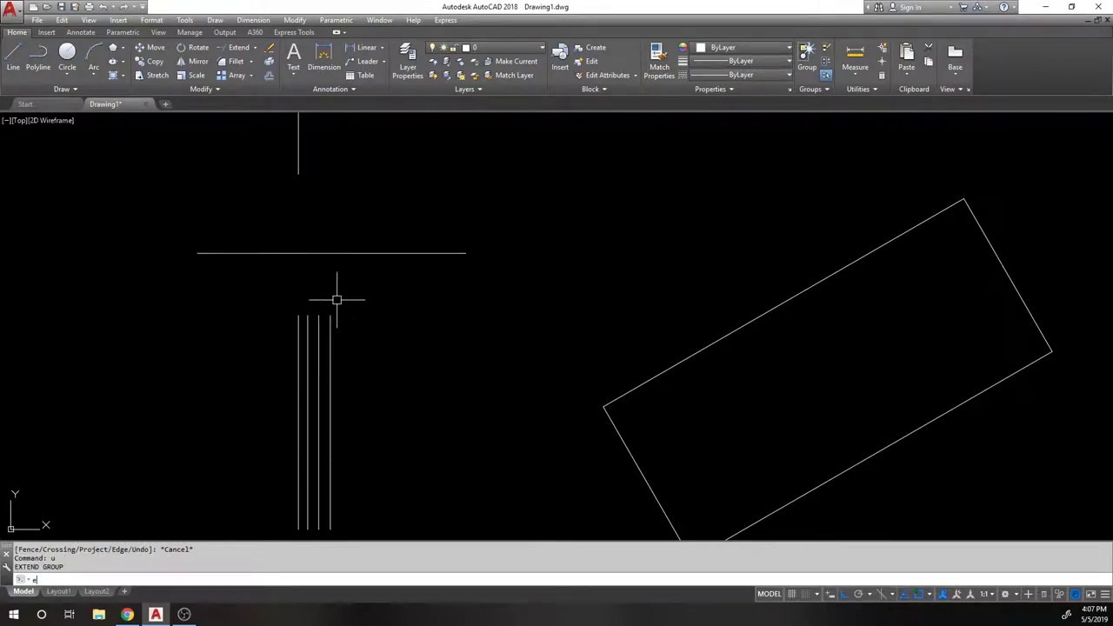
Step: Extend all four vertical lines up to the horizontal line at once with a crossing selection
text(e)
key(Return)
mouse_move(395, 376)
mouse_down()
mouse_move(390, 330)
mouse_move(278, 259)
mouse_up()
key(Return)
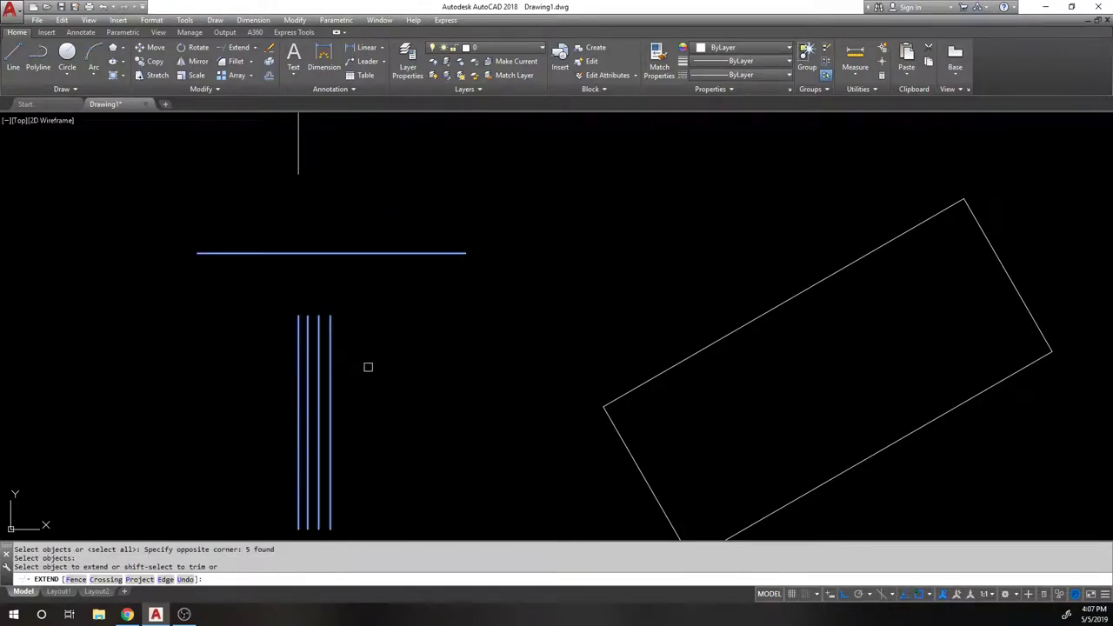
click(398, 348)
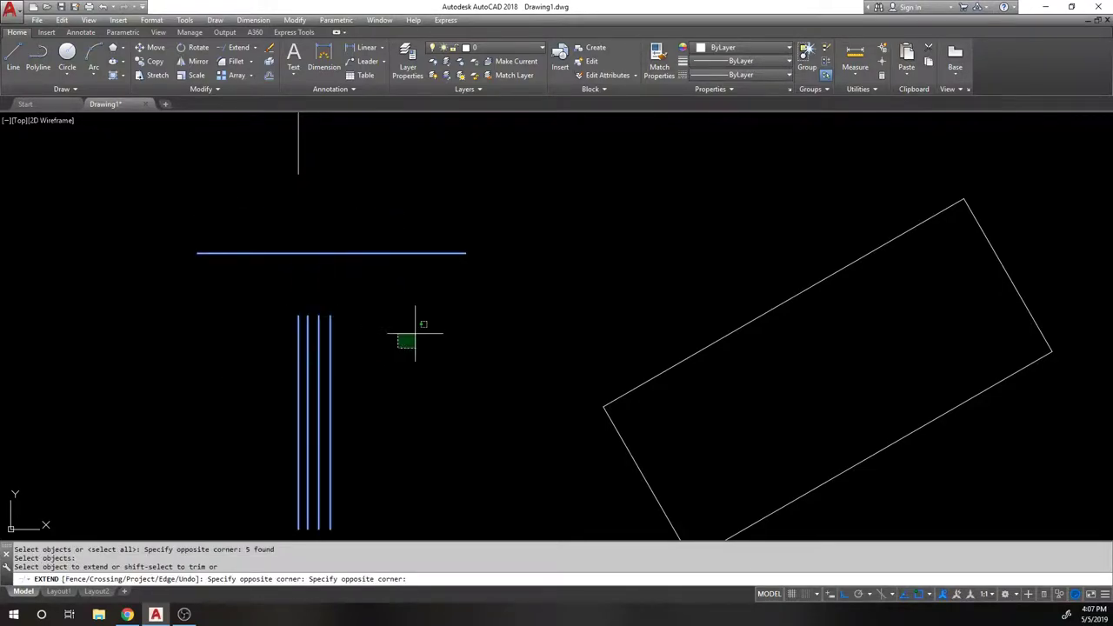
click(250, 292)
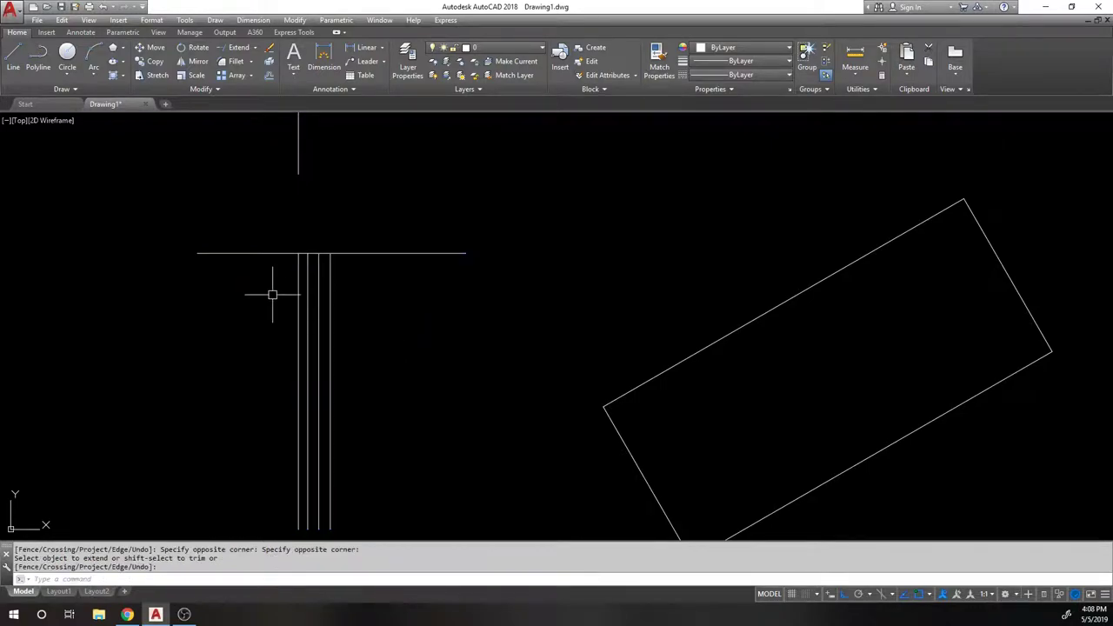
Step: Move the short horizontal line on the uppermost vertical line to the left so that it crosses the vertical
scroll(261, 298, down, 4)
scroll(280, 193, up, 4)
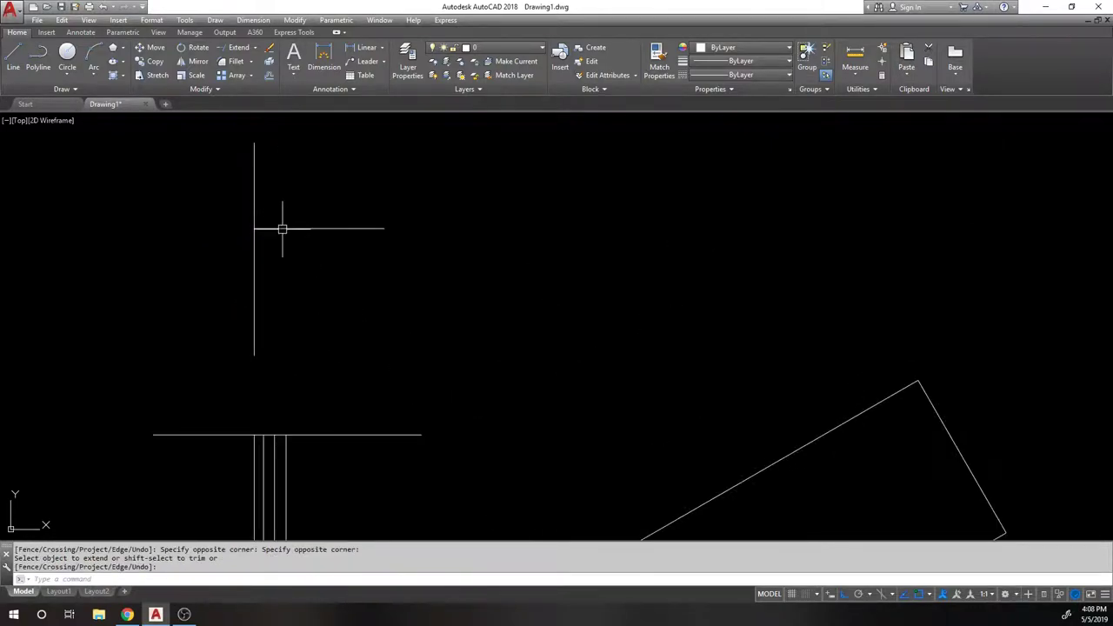
key(Escape)
text(m)
key(Return)
drag(369, 195, 348, 244)
key(Return)
click(509, 287)
click(463, 296)
Step: Copy the short horizontal line four times below itself across the uppermost vertical line
text(cc)
key(Return)
key(Escape)
text(cx)
key(Escape)
text(co)
key(Return)
drag(350, 218, 298, 278)
key(Return)
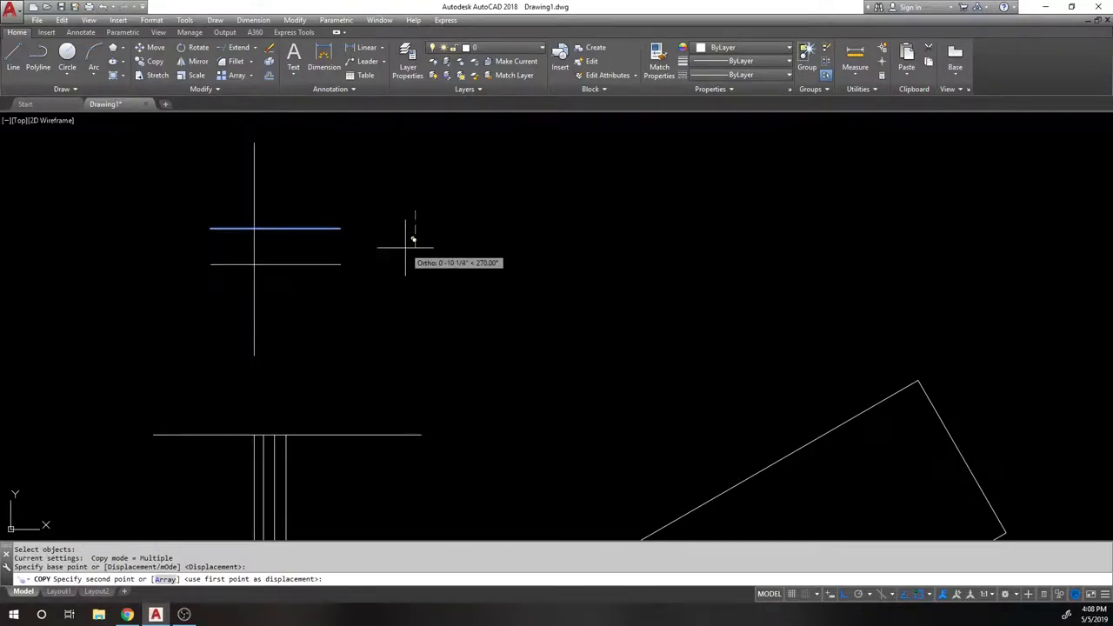
click(412, 222)
click(415, 235)
click(415, 263)
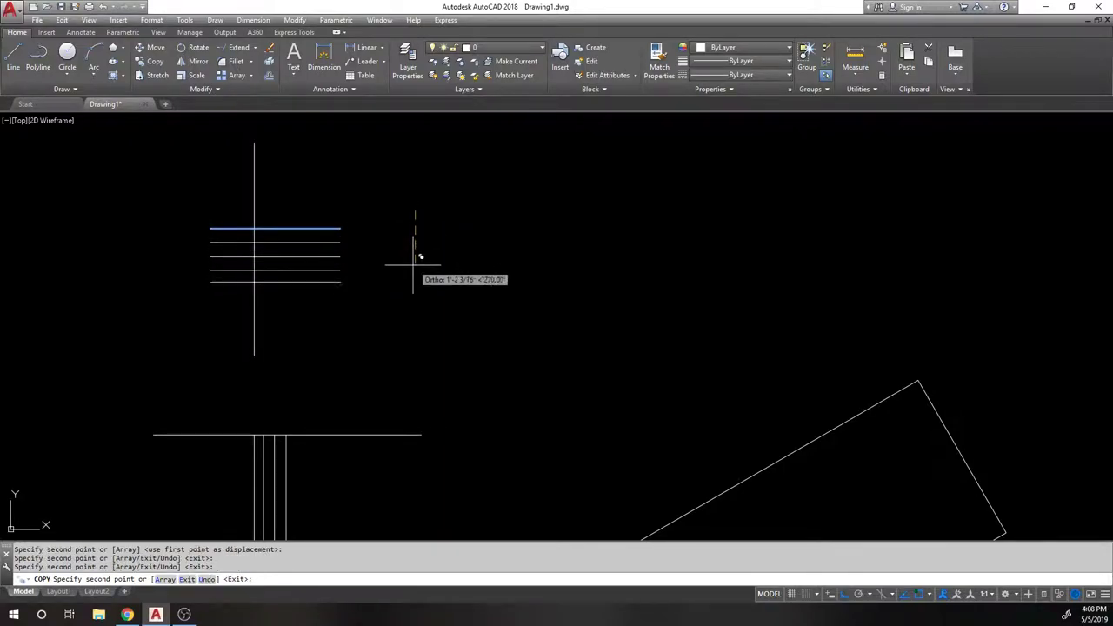
click(415, 283)
key(Return)
Step: Trim the parts of the five short horizontal lines left of the uppermost vertical line in one crossing selection
click(253, 49)
click(240, 69)
click(372, 336)
click(167, 189)
key(Return)
click(229, 180)
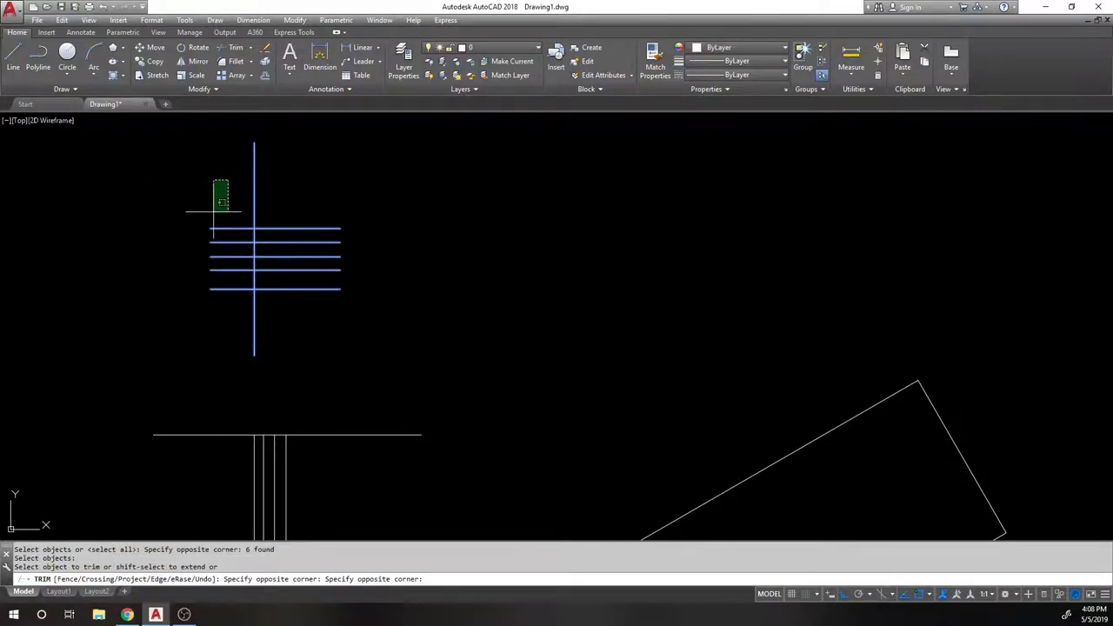
click(180, 293)
key(Return)
scroll(218, 191, down, 6)
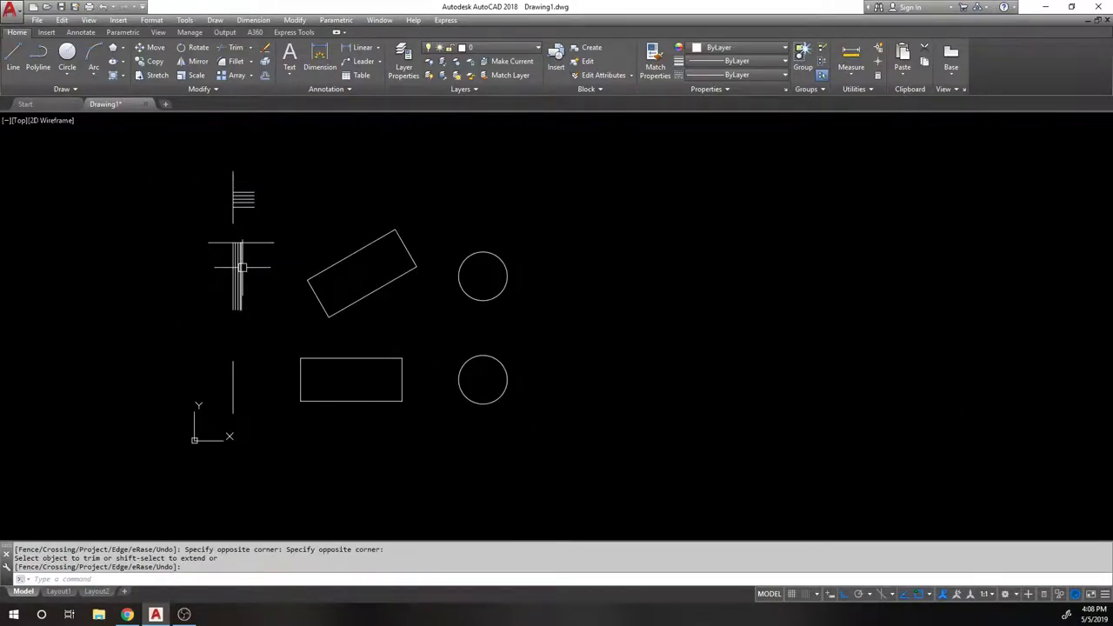
scroll(232, 237, up, 3)
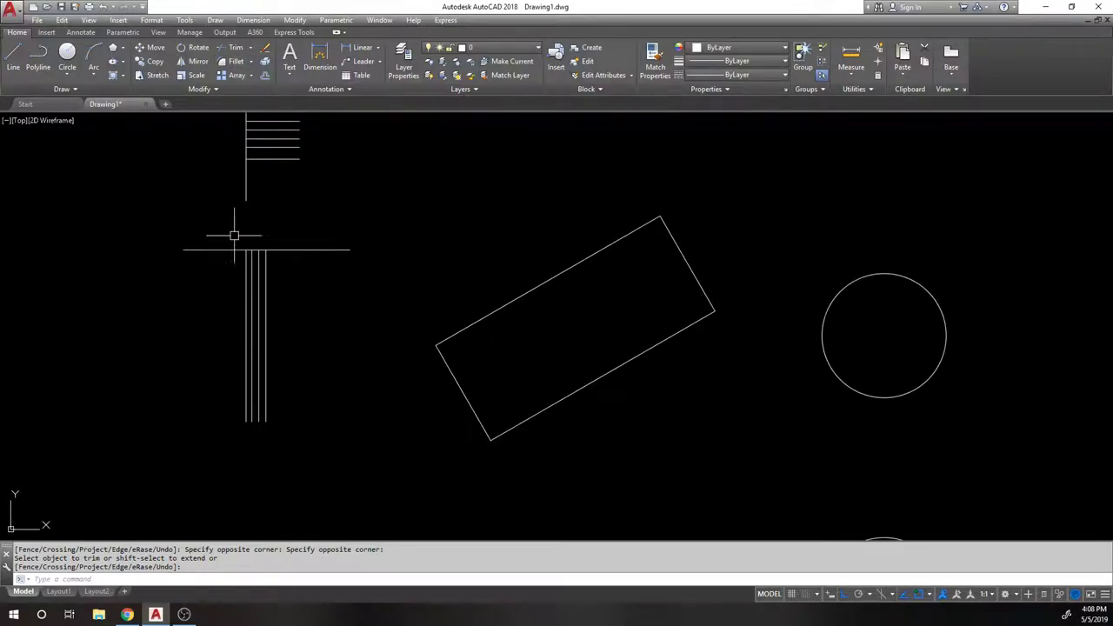
text(e)
scroll(262, 266, up, 2)
scroll(262, 267, down, 2)
key(Return)
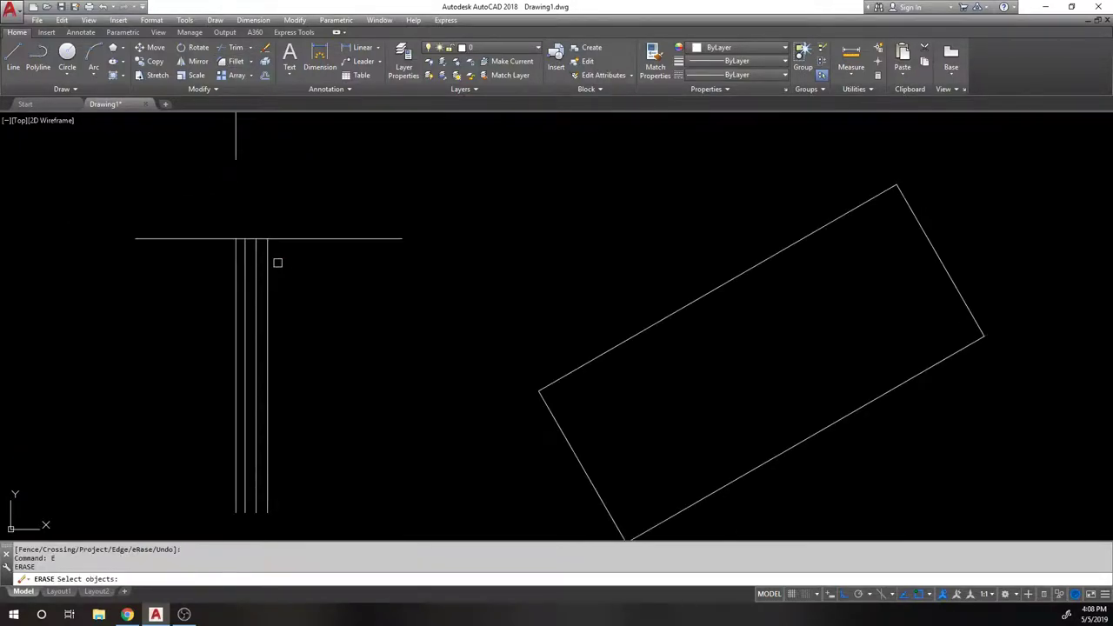
key(Escape)
click(314, 293)
click(229, 302)
key(Escape)
click(266, 47)
click(294, 276)
key(Escape)
Step: Erase the three copied vertical lines below the long horizontal line, keeping the original
text(e)
key(Return)
click(310, 257)
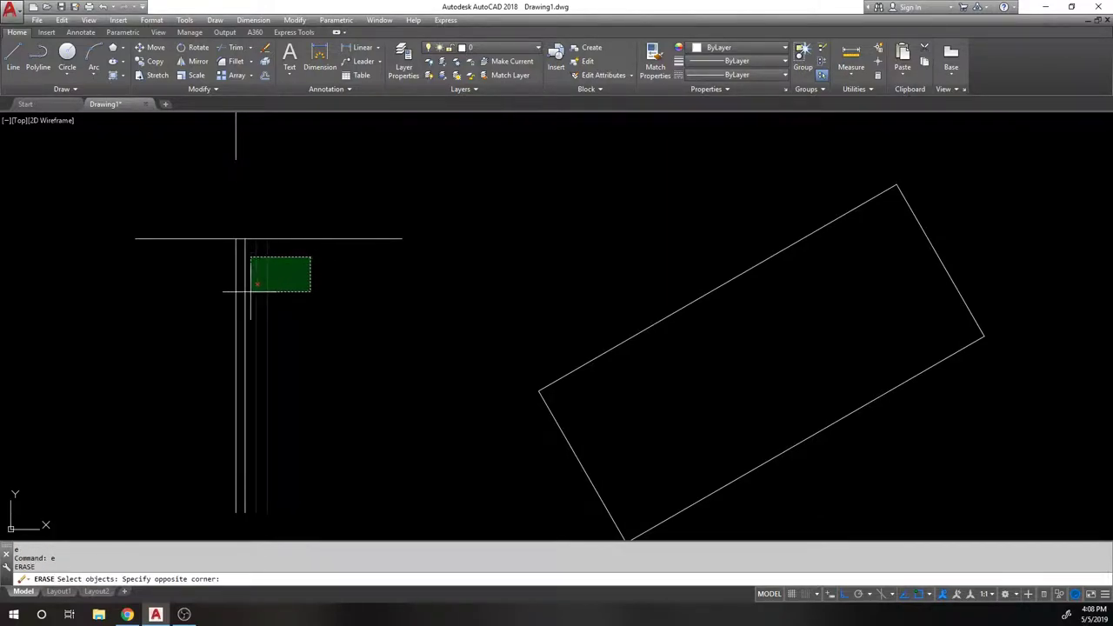
click(245, 294)
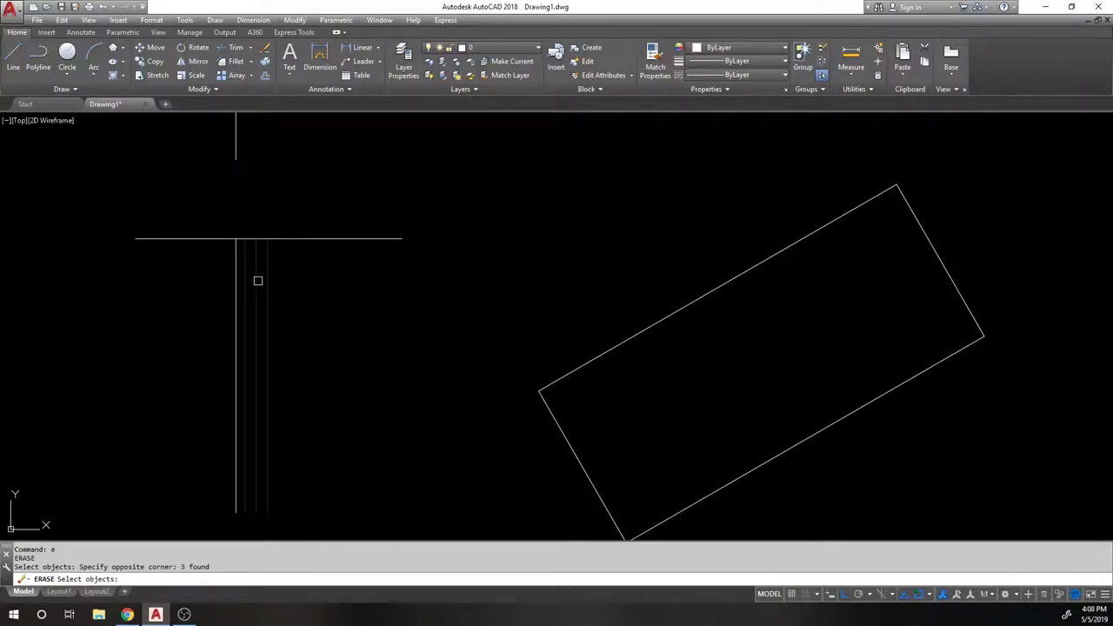
key(Return)
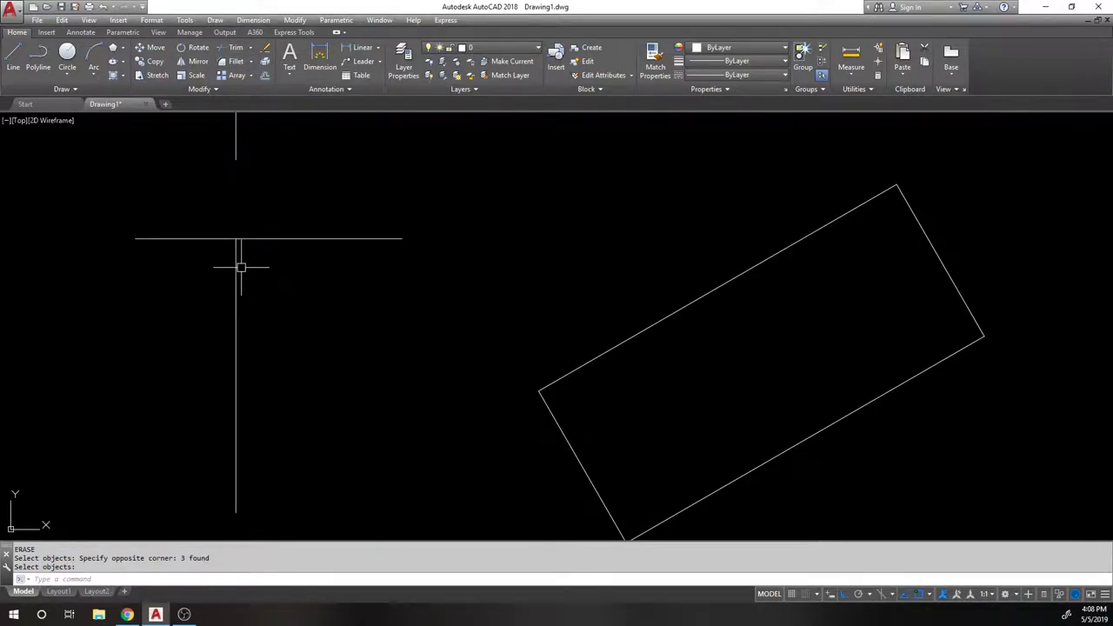
Step: Stretch the left end of the lowest short horizontal line past the uppermost vertical line
scroll(215, 291, down, 2)
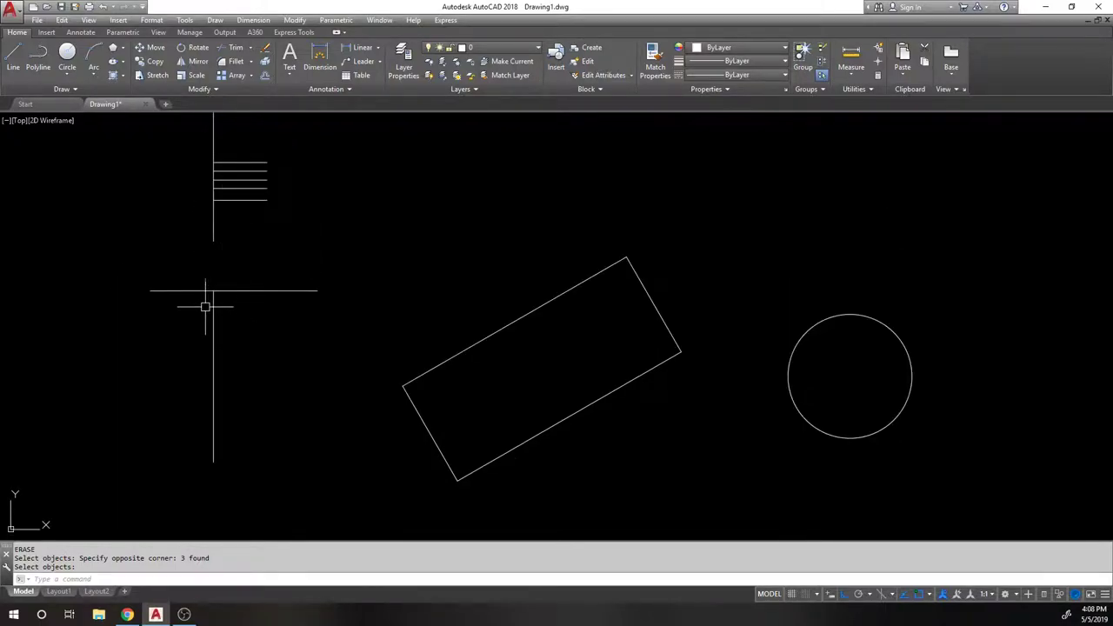
scroll(220, 207, up, 4)
key(Return)
click(202, 195)
click(203, 196)
key(Escape)
scroll(140, 195, down, 2)
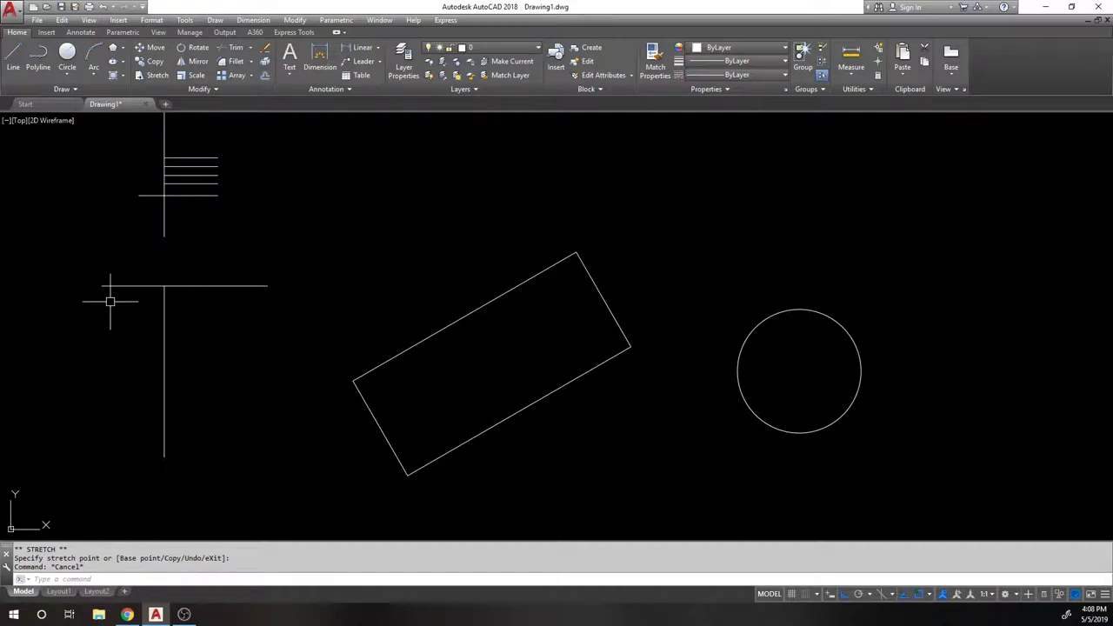
Step: Fillet the middle vertical line and the right part of the long horizontal line into a sharp corner with radius 0
click(235, 61)
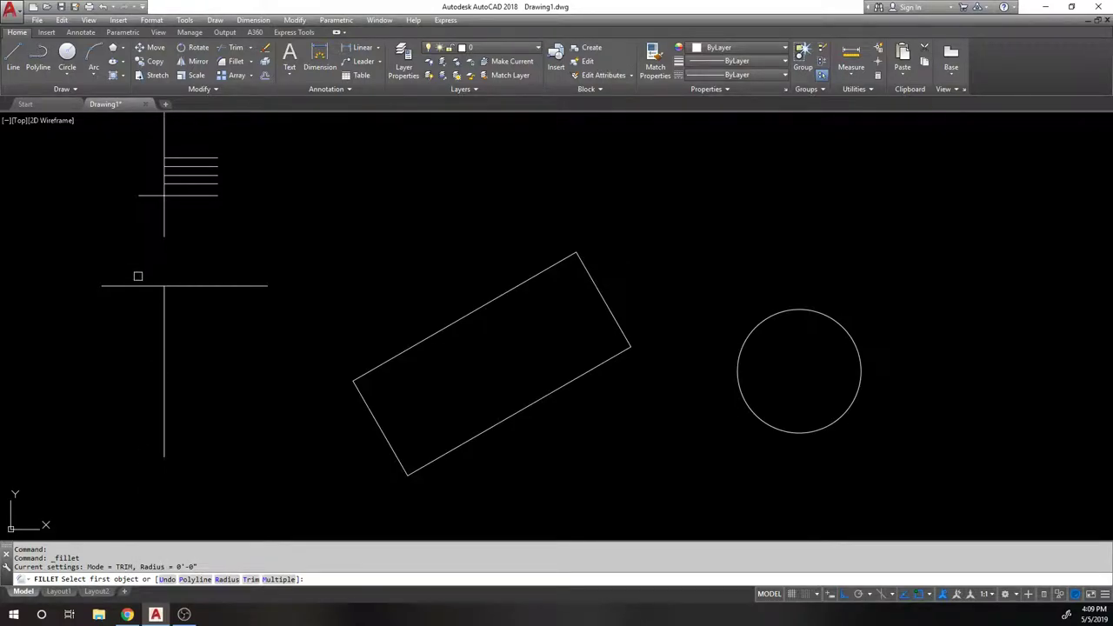
scroll(144, 286, up, 2)
click(176, 303)
click(203, 285)
Step: Draw two diagonal lines crossing each other above the rotated rectangle, with Ortho mode off
scroll(187, 247, down, 2)
text(l)
key(Return)
click(277, 209)
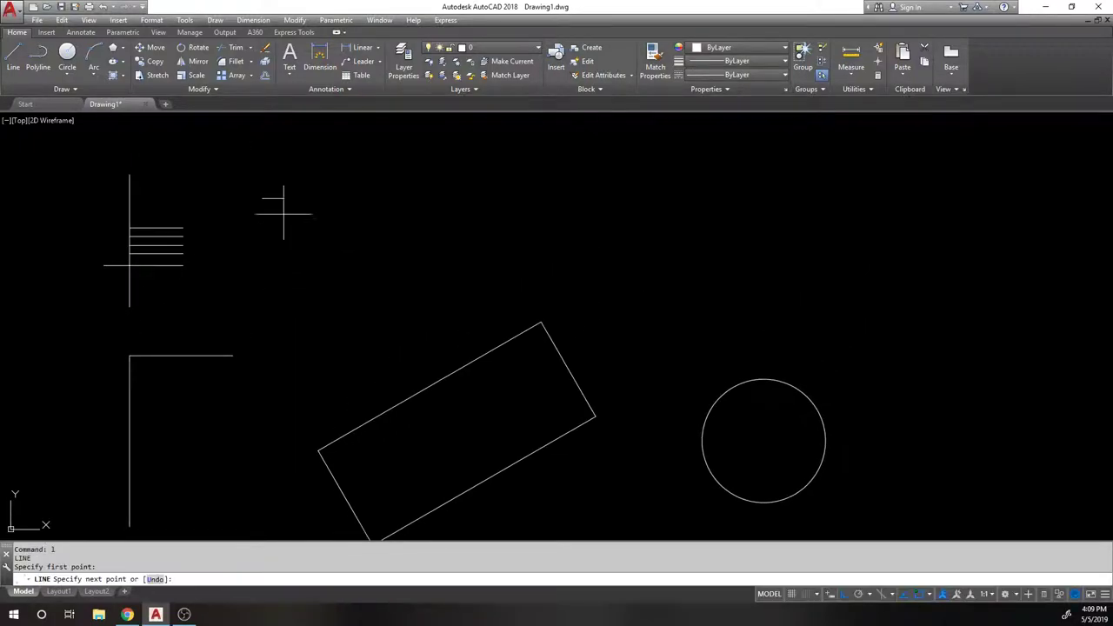
key(F8)
click(363, 275)
key(Return)
key(Return)
click(304, 290)
click(400, 206)
key(Return)
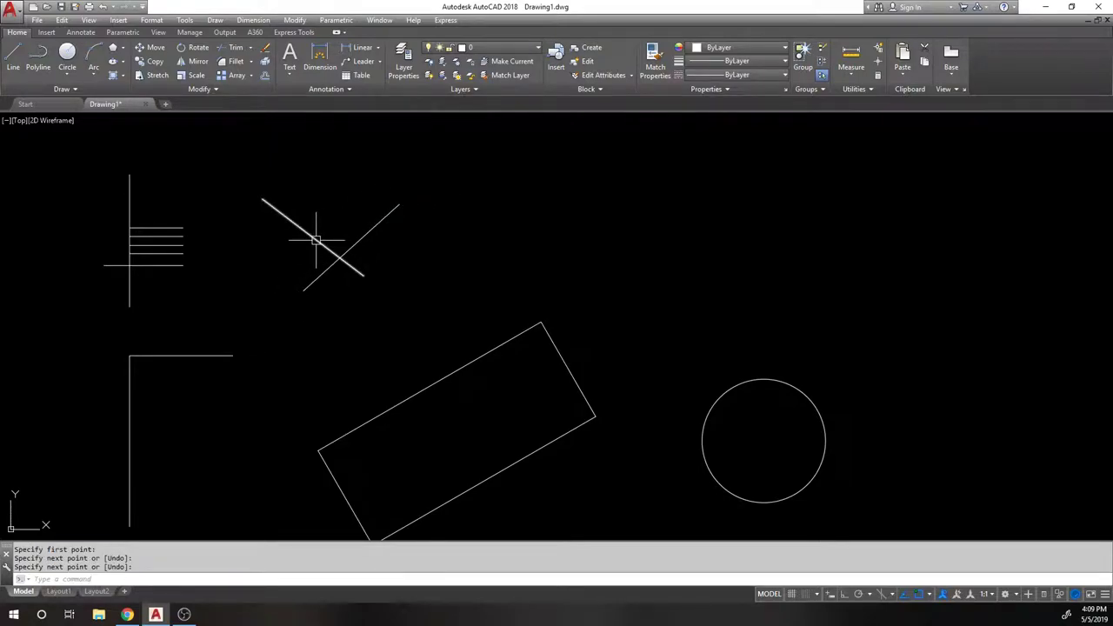
Step: Fillet the upper parts of the two crossing diagonal lines into a sharp V with radius 0
click(236, 61)
click(326, 247)
click(358, 244)
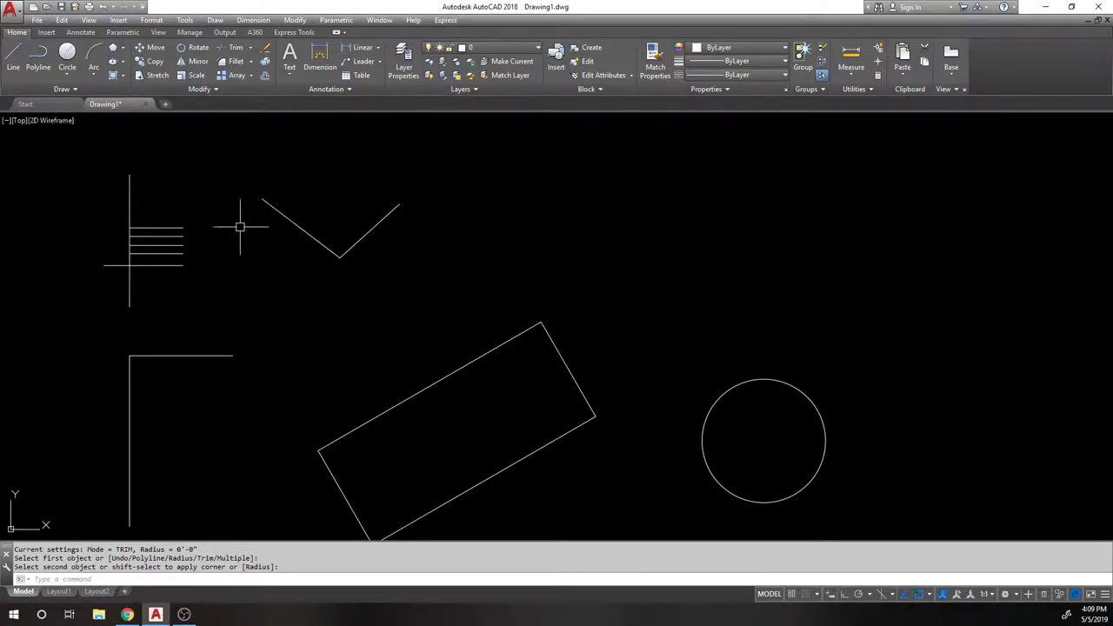
Step: Fillet the uppermost vertical line with the right part of the lowest short horizontal line into a sharp corner
scroll(127, 262, up, 3)
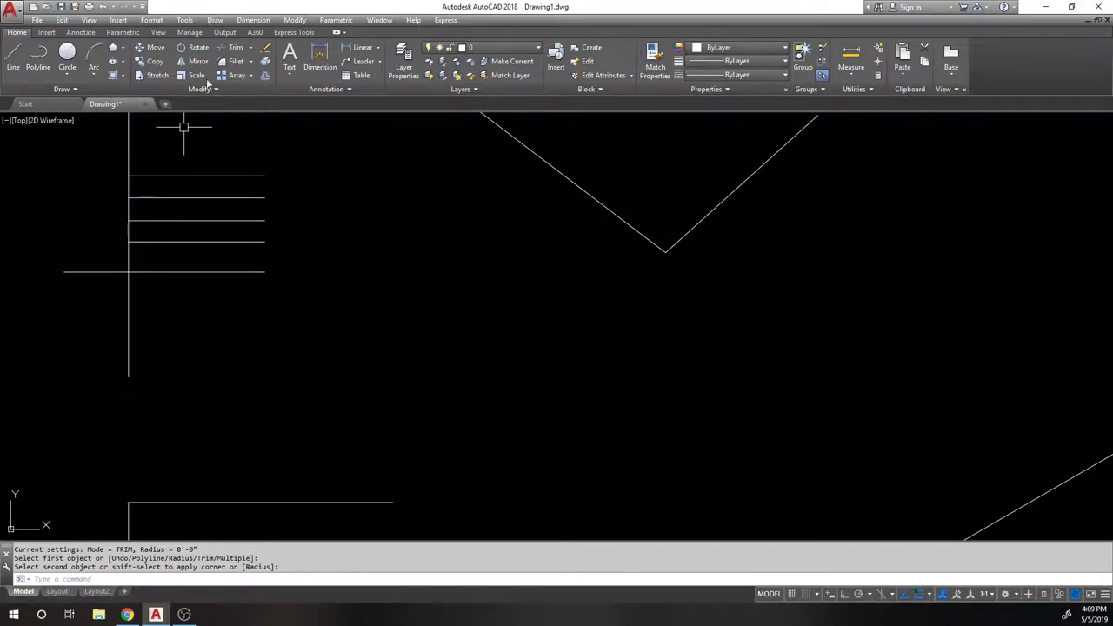
key(Escape)
text(f)
key(Return)
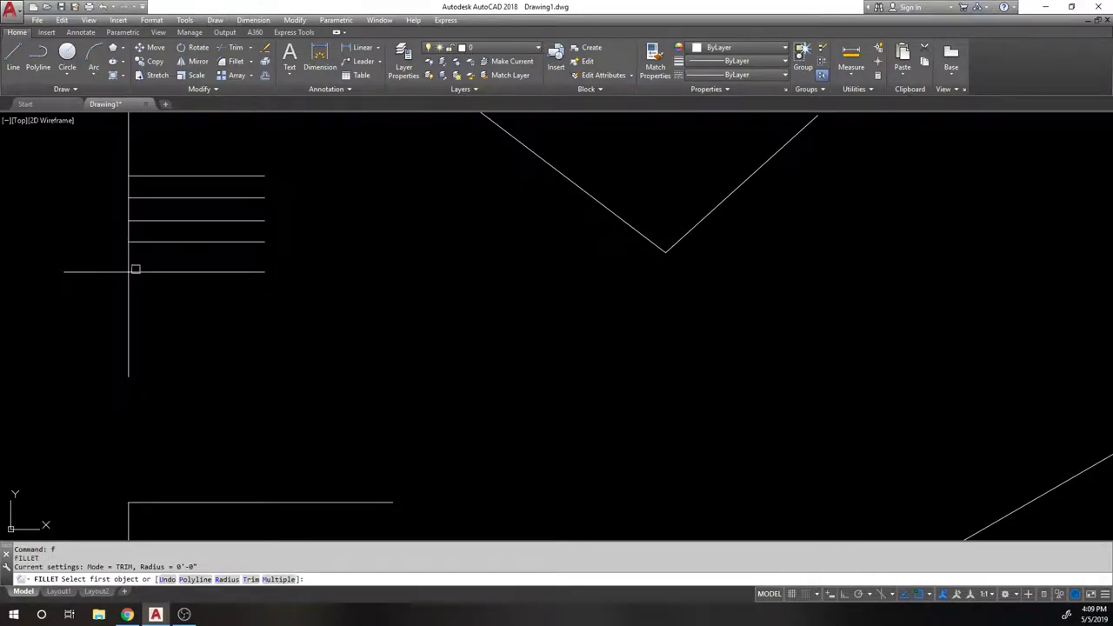
click(127, 257)
click(155, 272)
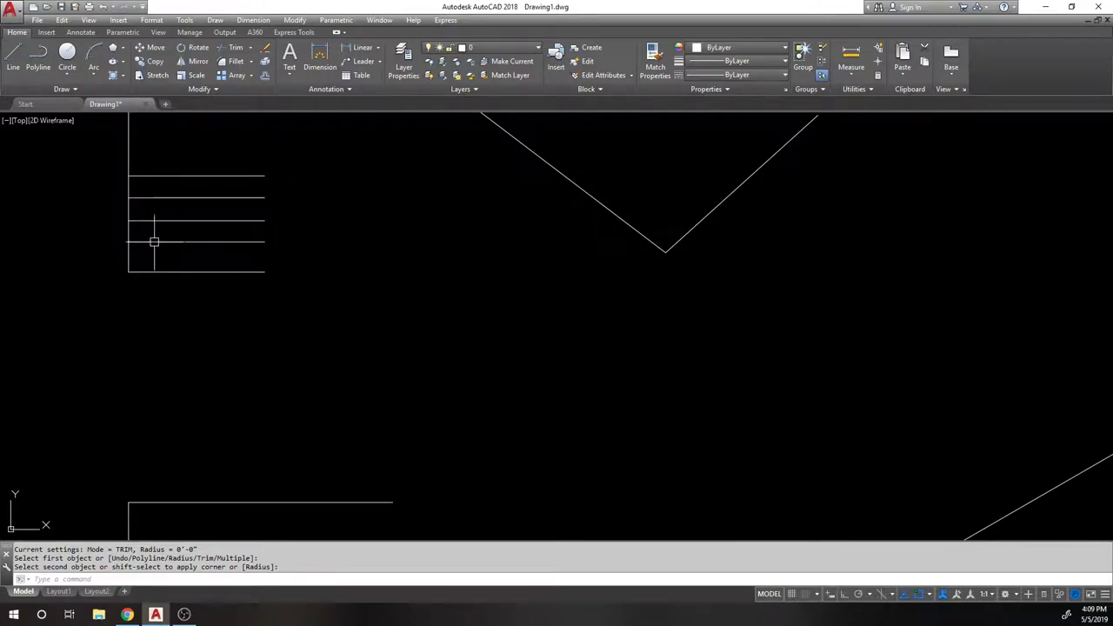
Step: Fillet the corner between the lower vertical line and the long horizontal line with a radius of 12
scroll(154, 243, down, 2)
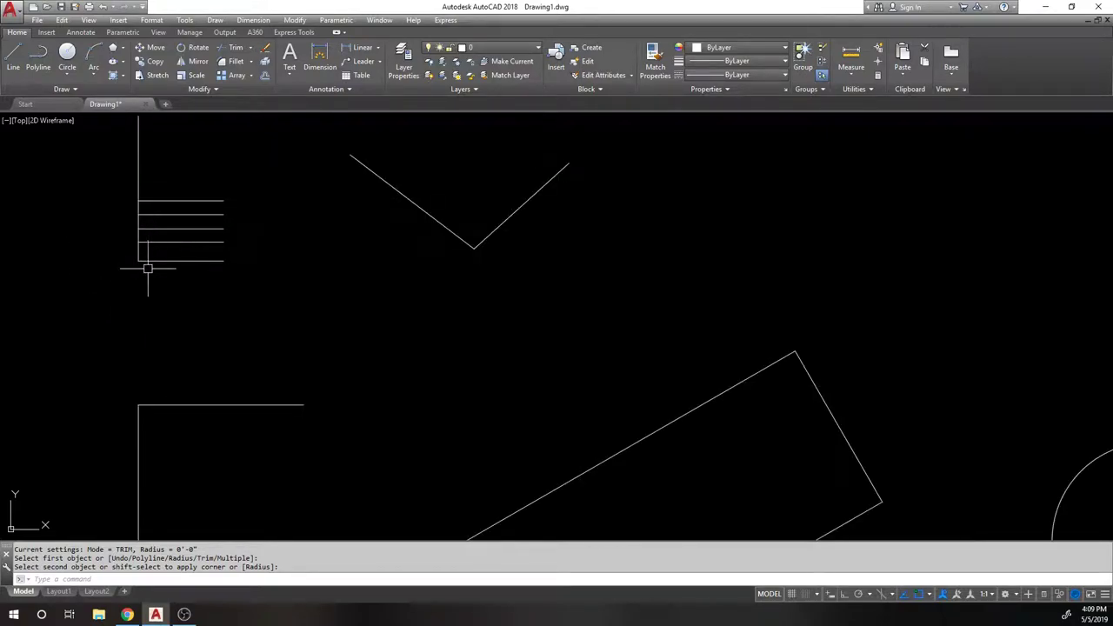
scroll(142, 283, down, 2)
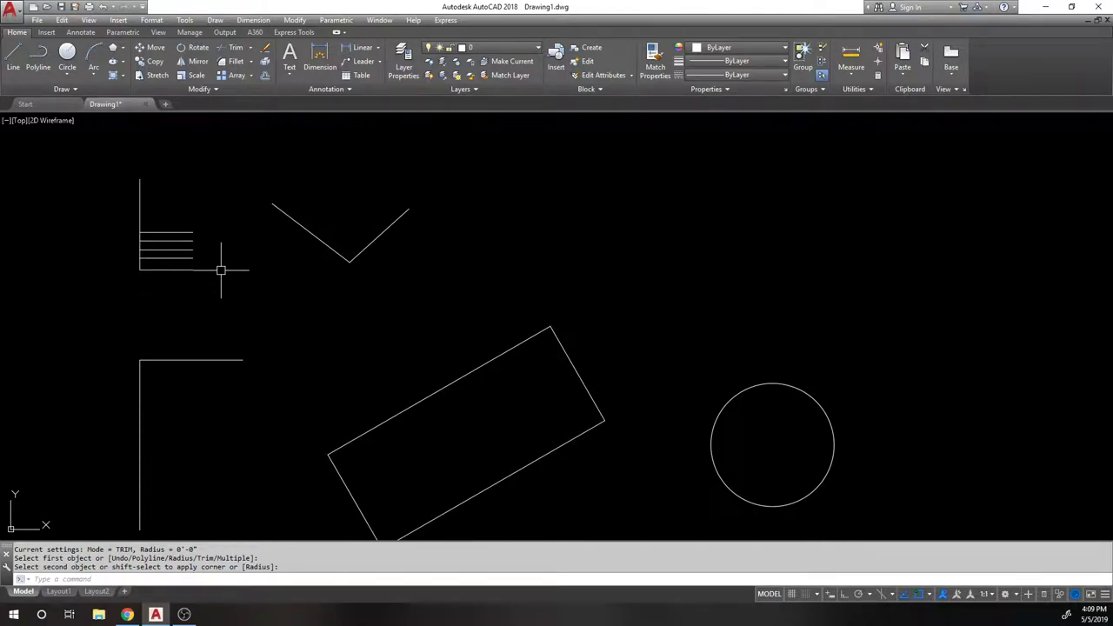
text(f)
key(Return)
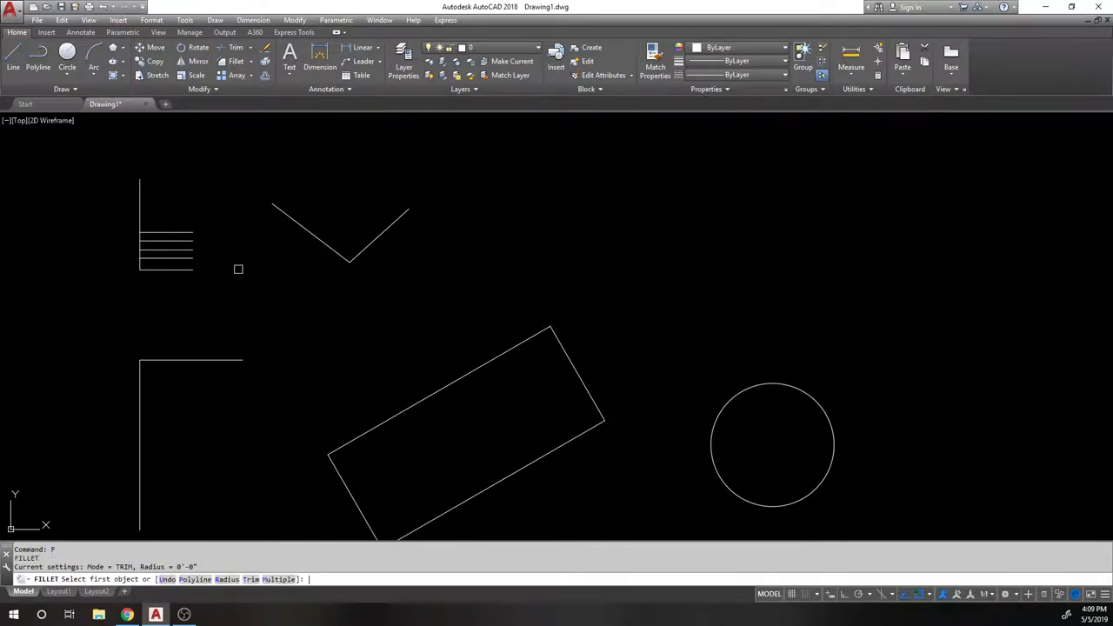
text(r)
key(Return)
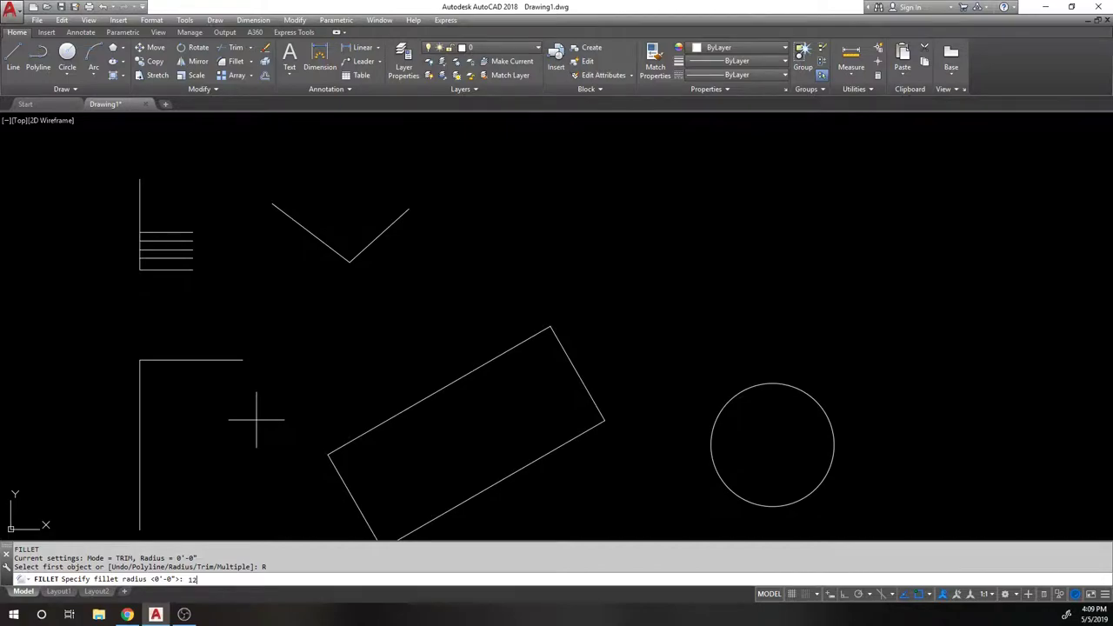
text(12)
key(Return)
click(138, 384)
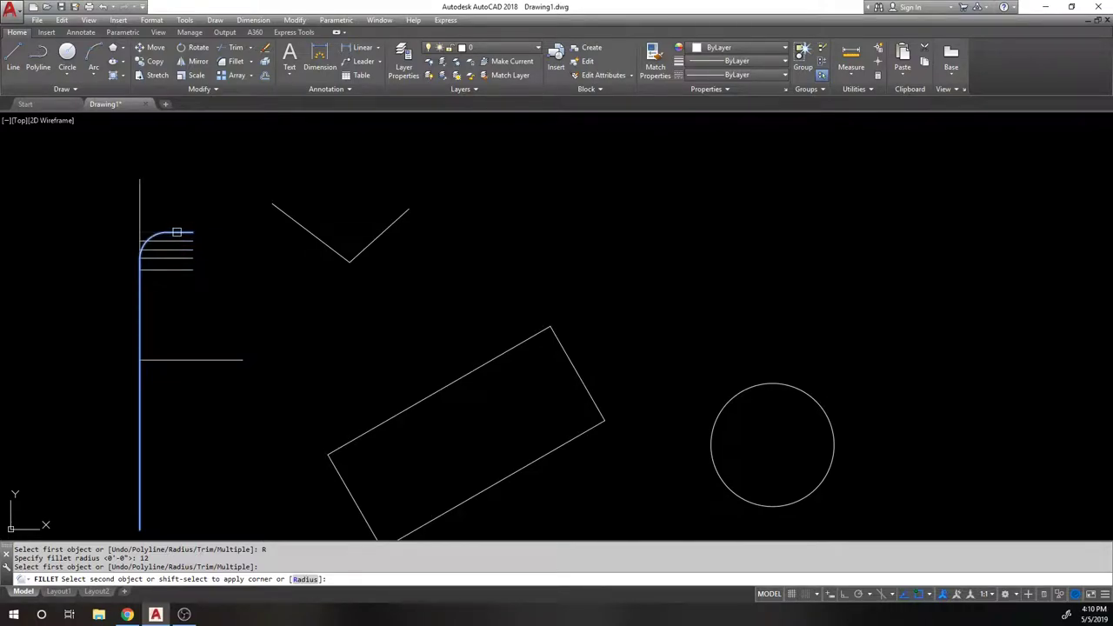
shift+click(144, 362)
key(Return)
click(140, 376)
click(164, 360)
Step: Fillet the point of the V formed by the two diagonal lines with the same radius of 12
key(Return)
click(323, 246)
click(366, 243)
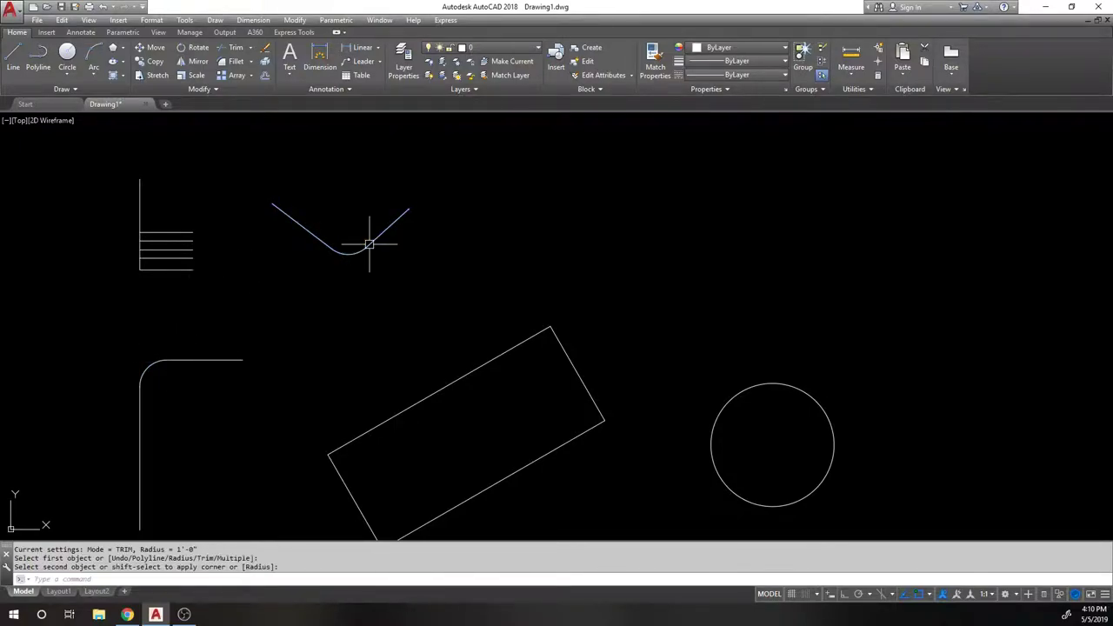
Step: Fillet the lower vertical line with the lowest short horizontal line, keeping the radius of 12
key(Return)
click(139, 409)
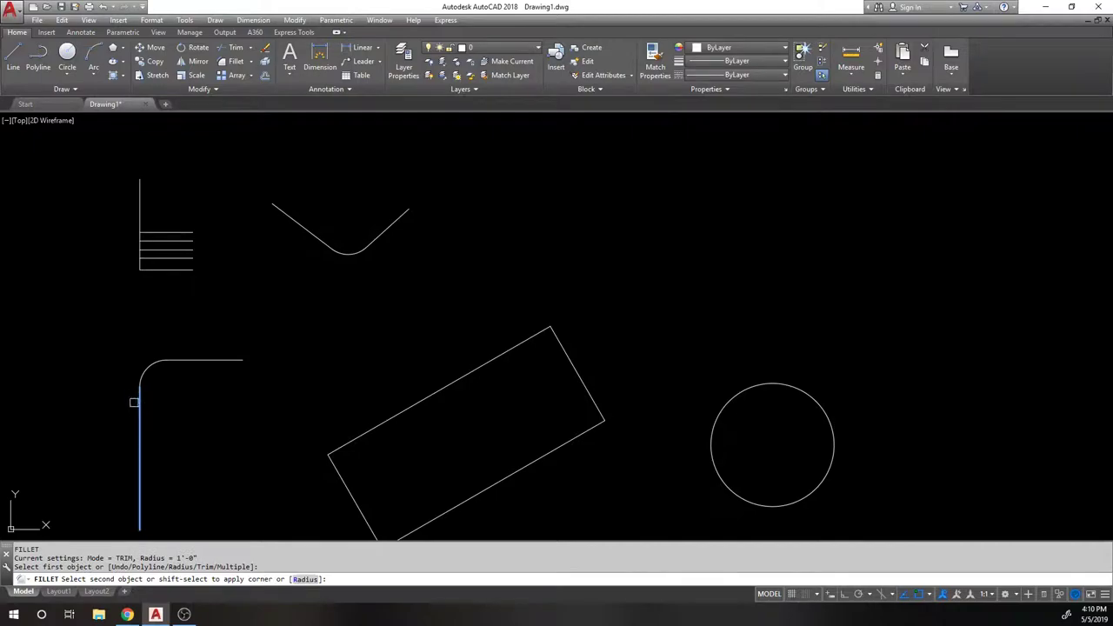
scroll(129, 285, up, 2)
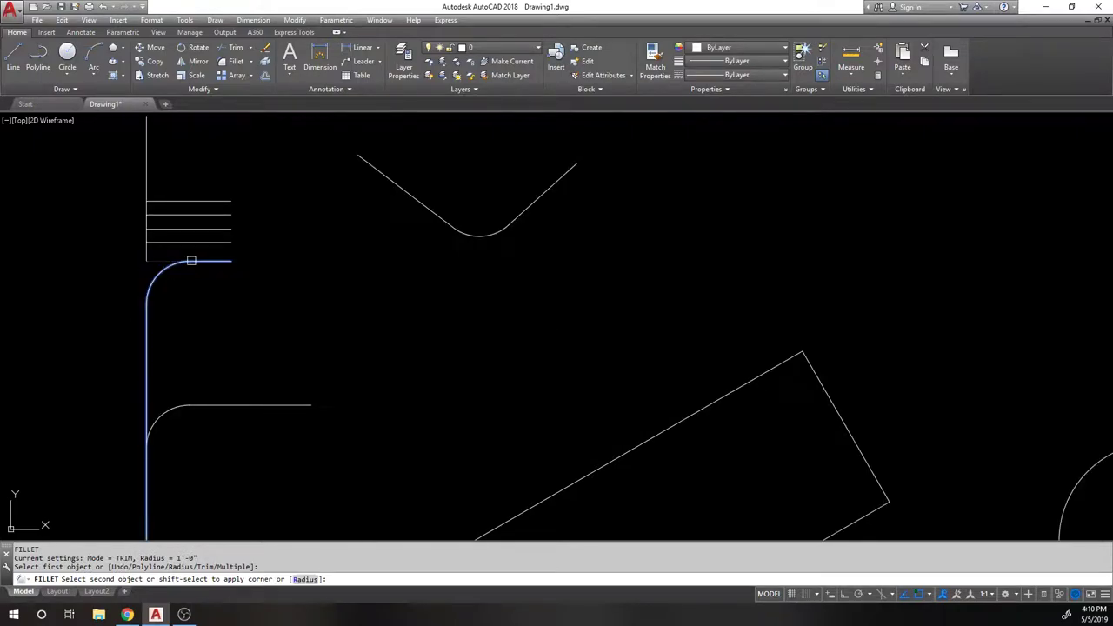
click(192, 260)
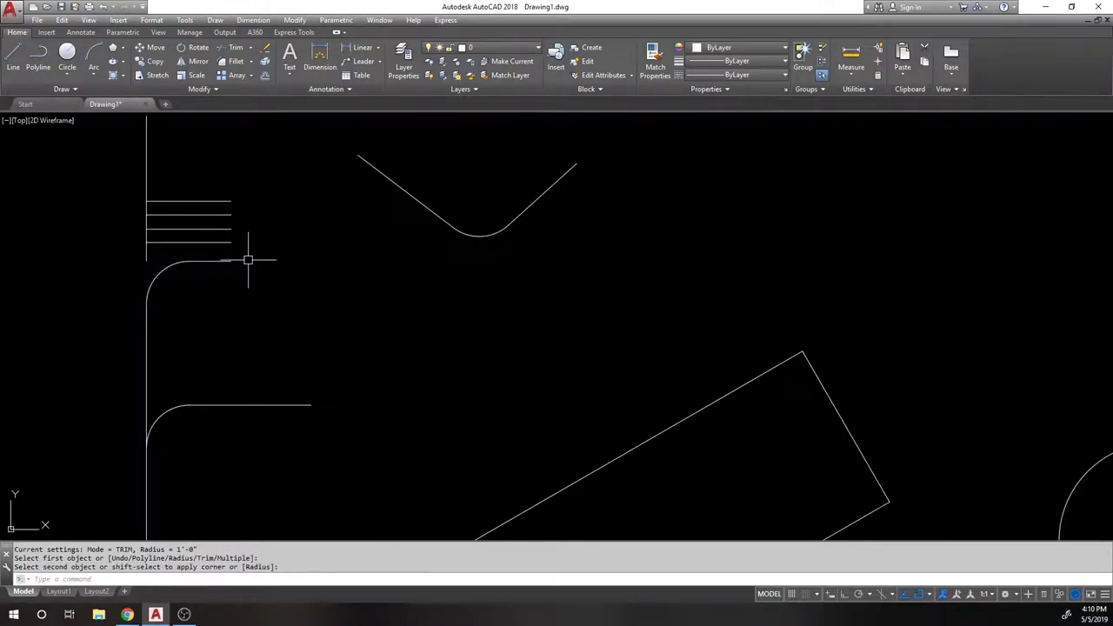
Step: Set the fillet radius to 0 and end the command
key(Return)
text(r)
key(Return)
text(0)
key(Return)
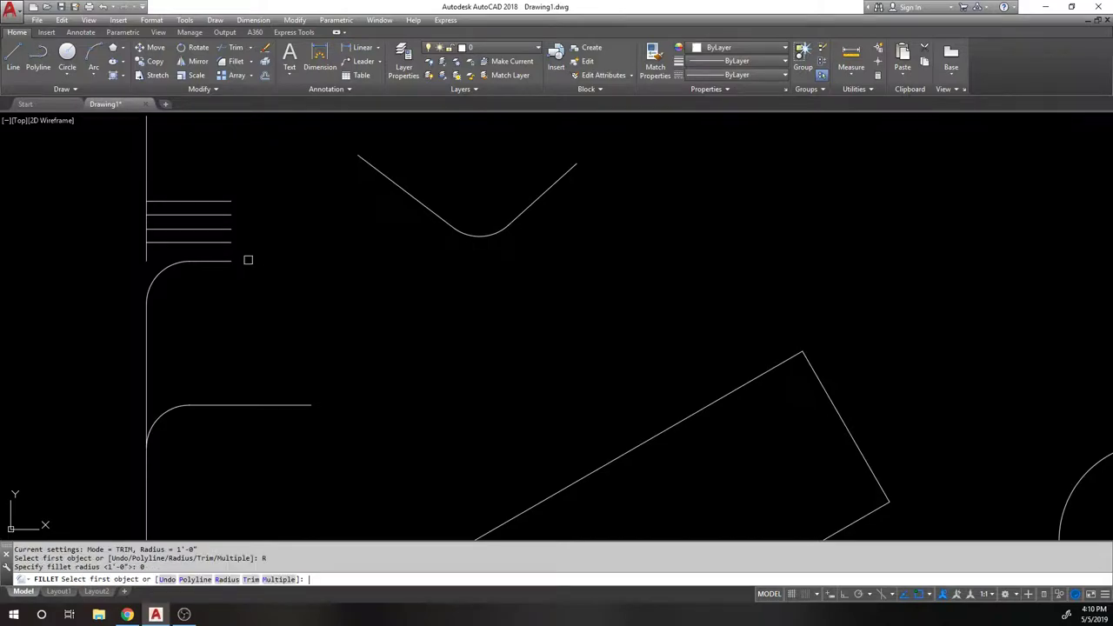
key(Escape)
Step: Erase the upper vertical line running past the short horizontal lines
click(213, 174)
click(117, 162)
key(Delete)
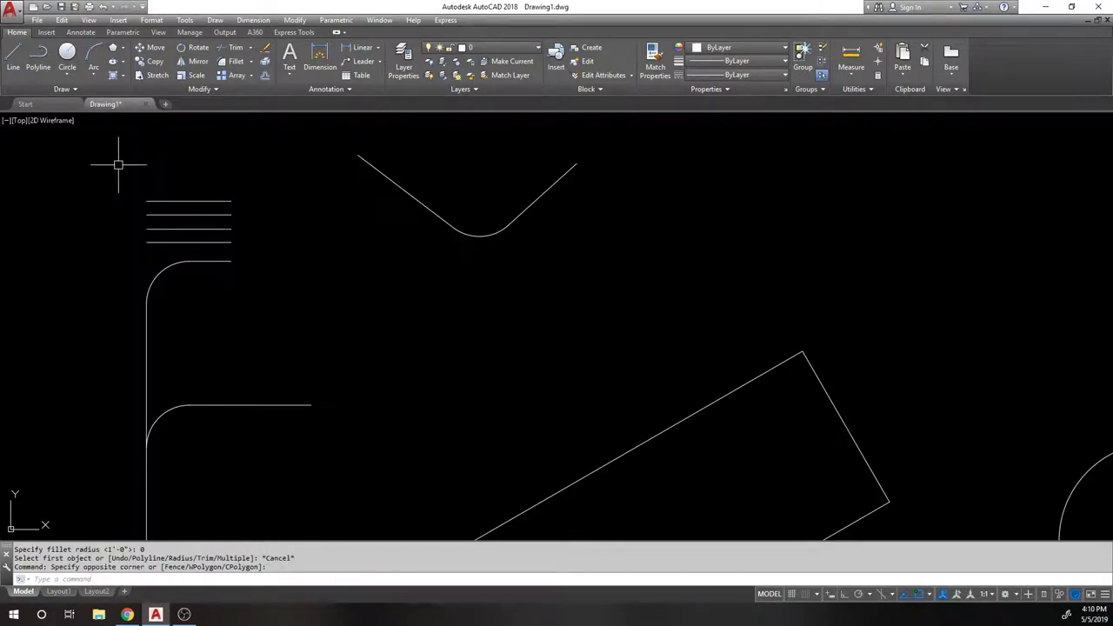
Step: Fillet the long vertical line with the second-lowest short horizontal line into a sharp corner, using radius 0
text(f)
key(Return)
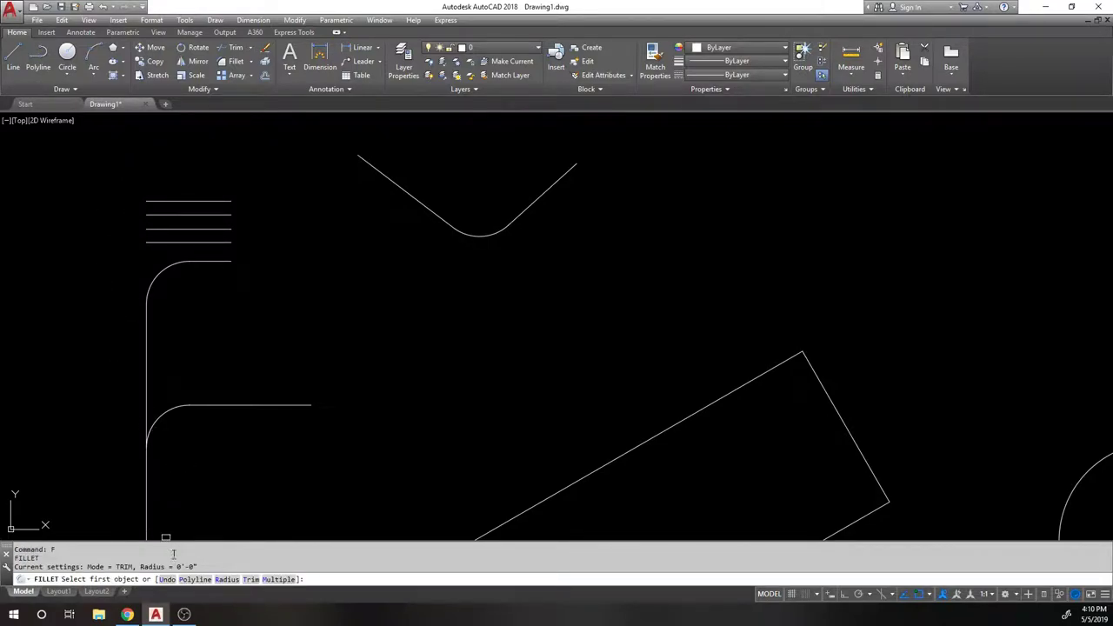
click(147, 318)
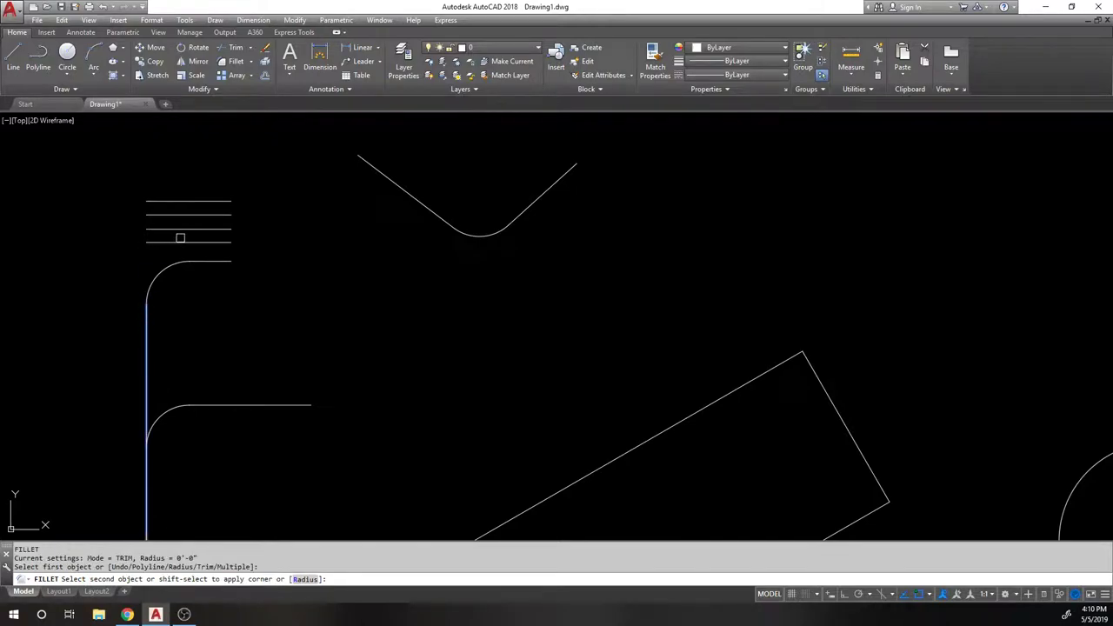
click(179, 241)
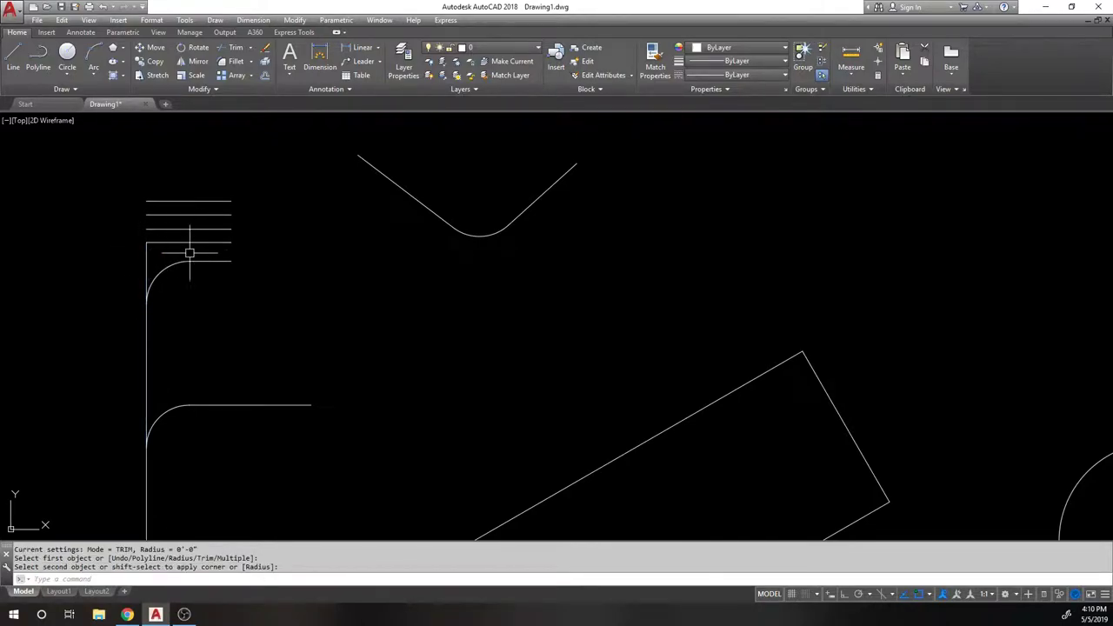
scroll(217, 199, down, 2)
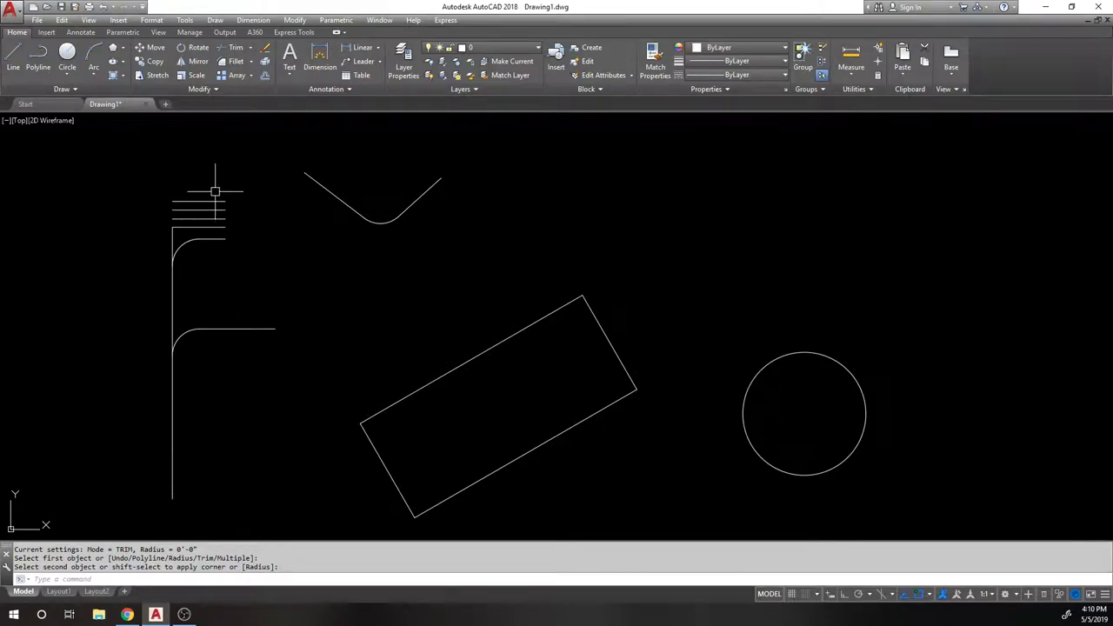
click(251, 62)
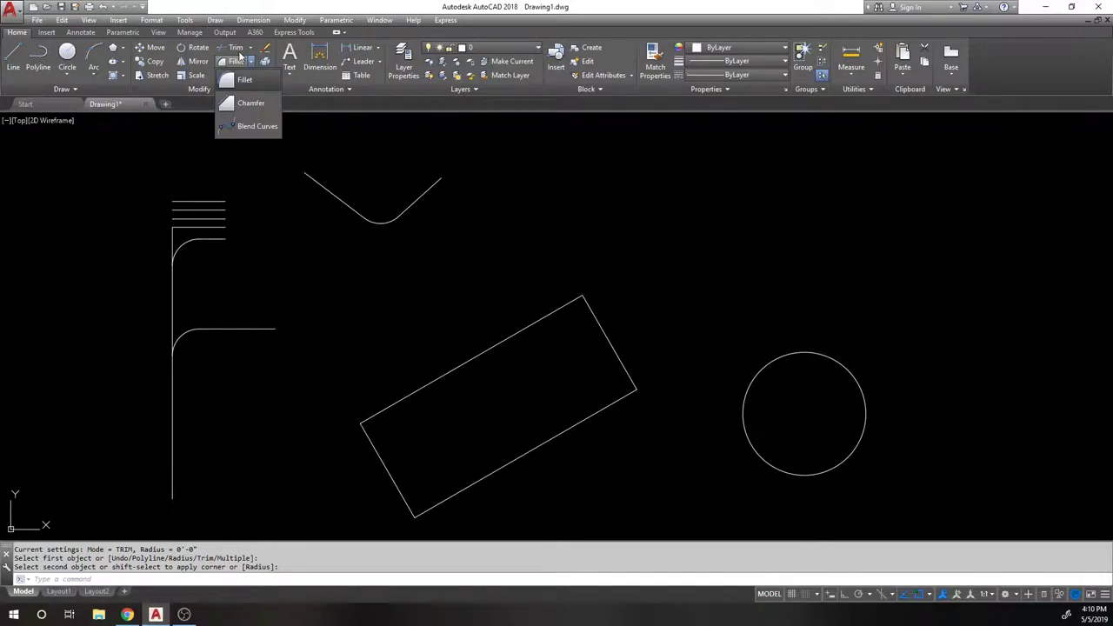
click(251, 104)
key(Escape)
Step: Erase the two fillet arcs along the long vertical line
click(178, 250)
key(Delete)
click(179, 337)
key(Delete)
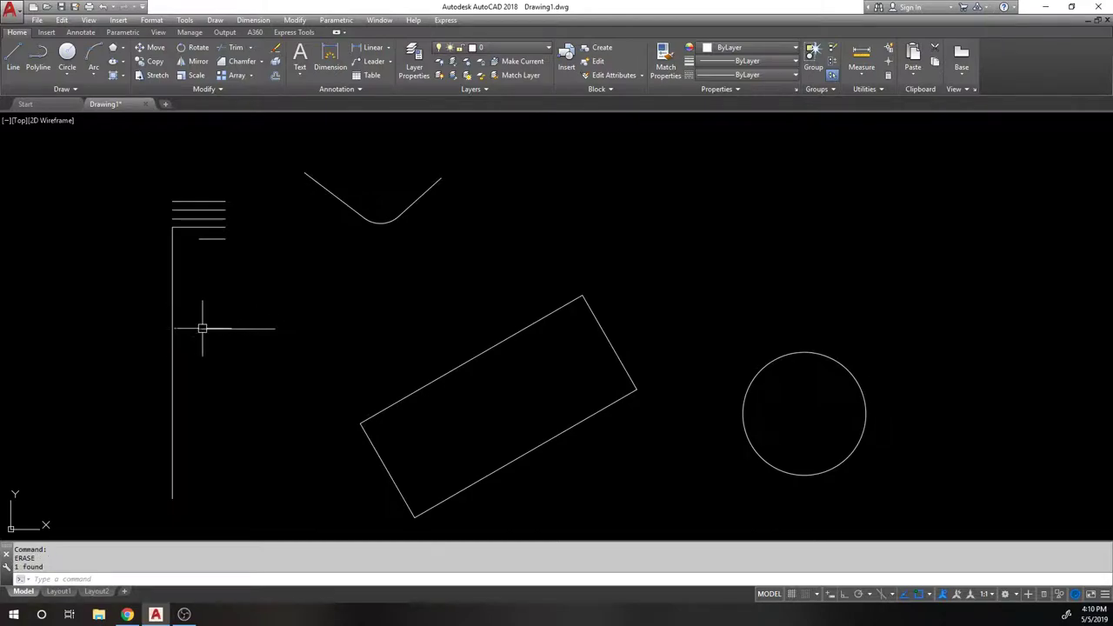
Step: Chamfer the long vertical line and the long horizontal line with both distances set to 12
scroll(167, 309, up, 2)
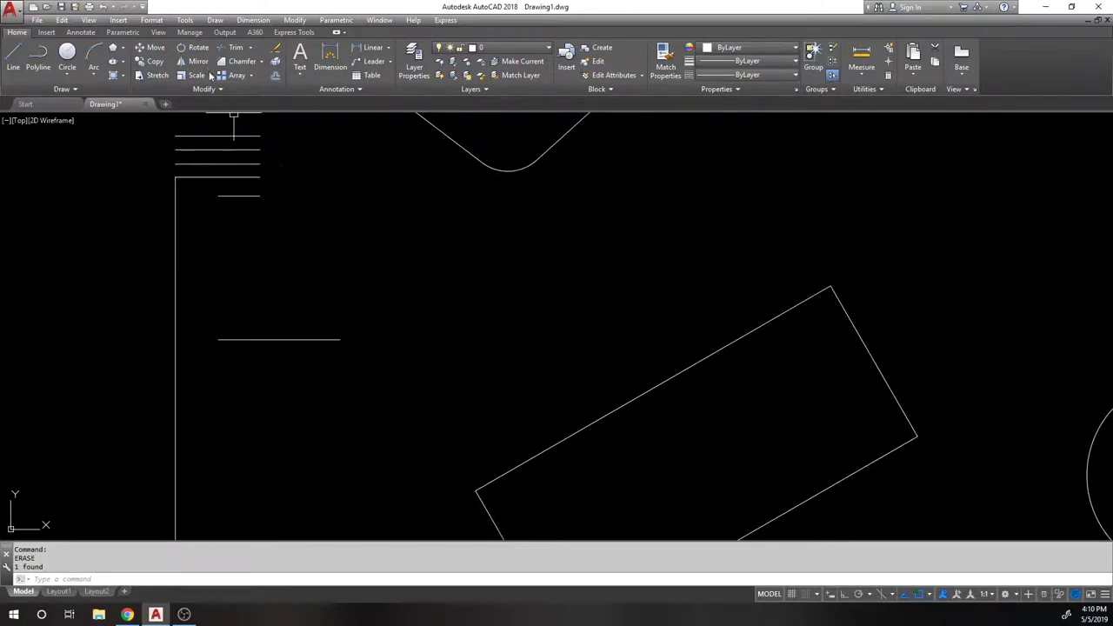
click(242, 61)
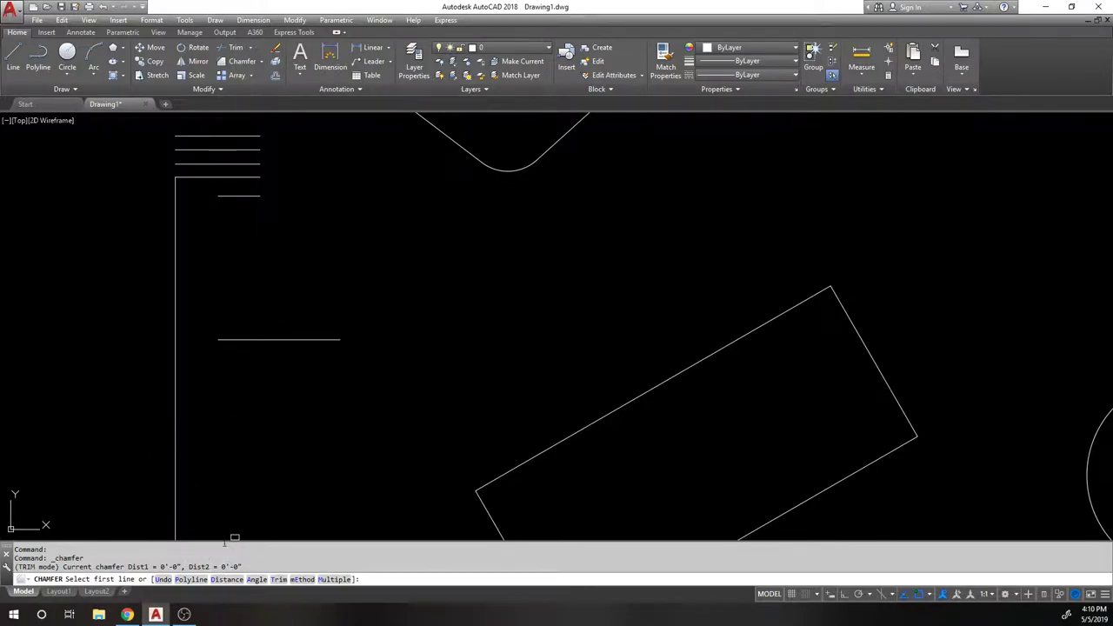
click(170, 436)
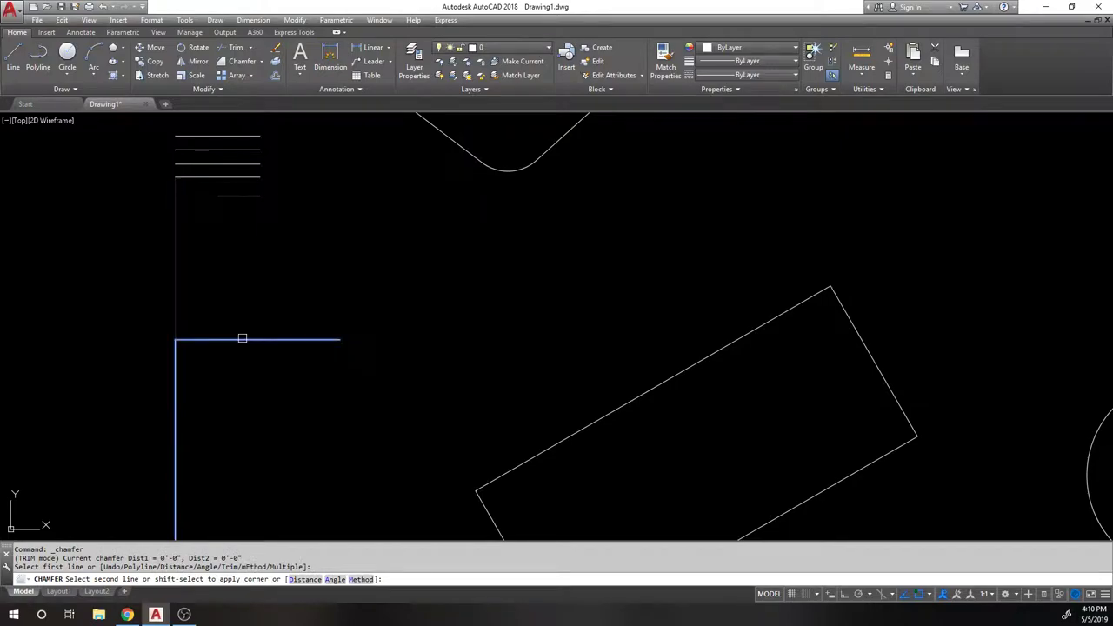
click(242, 490)
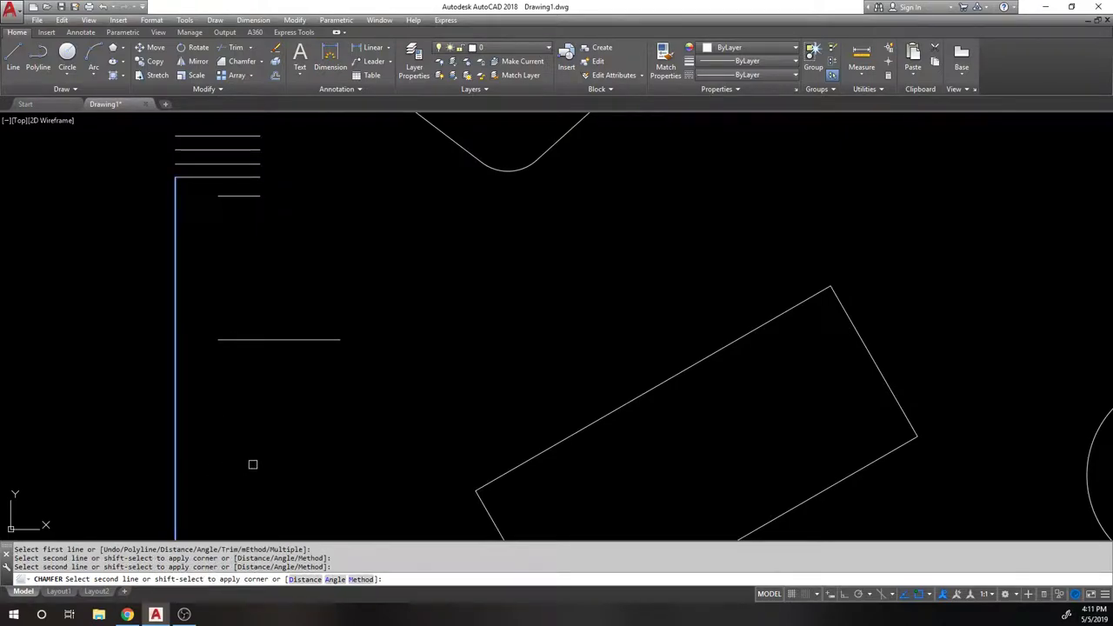
click(305, 579)
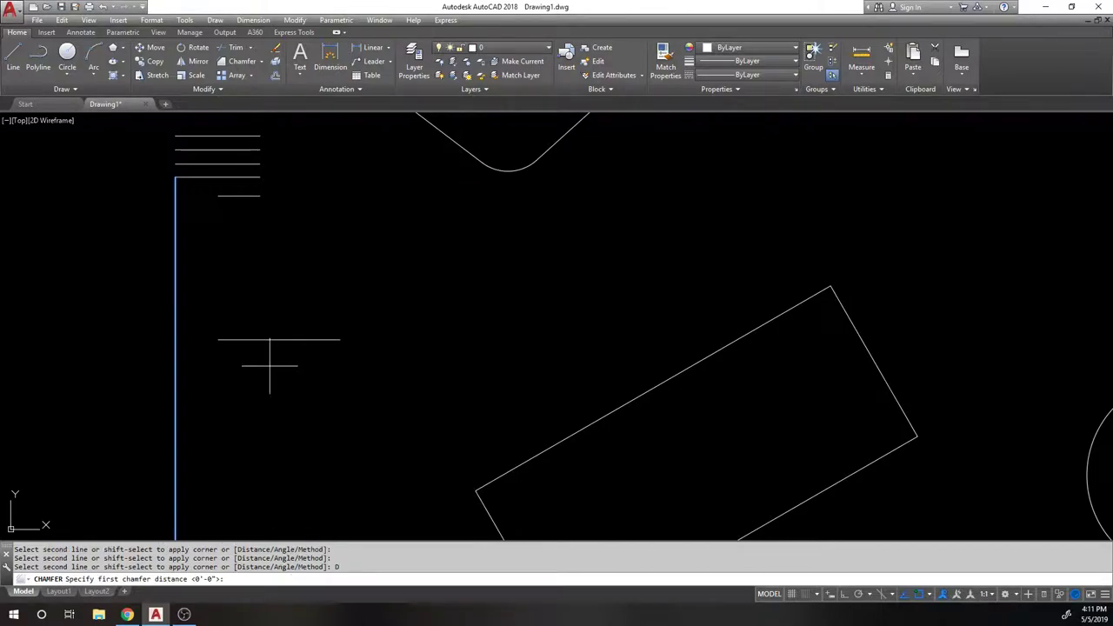
text(12)
key(Return)
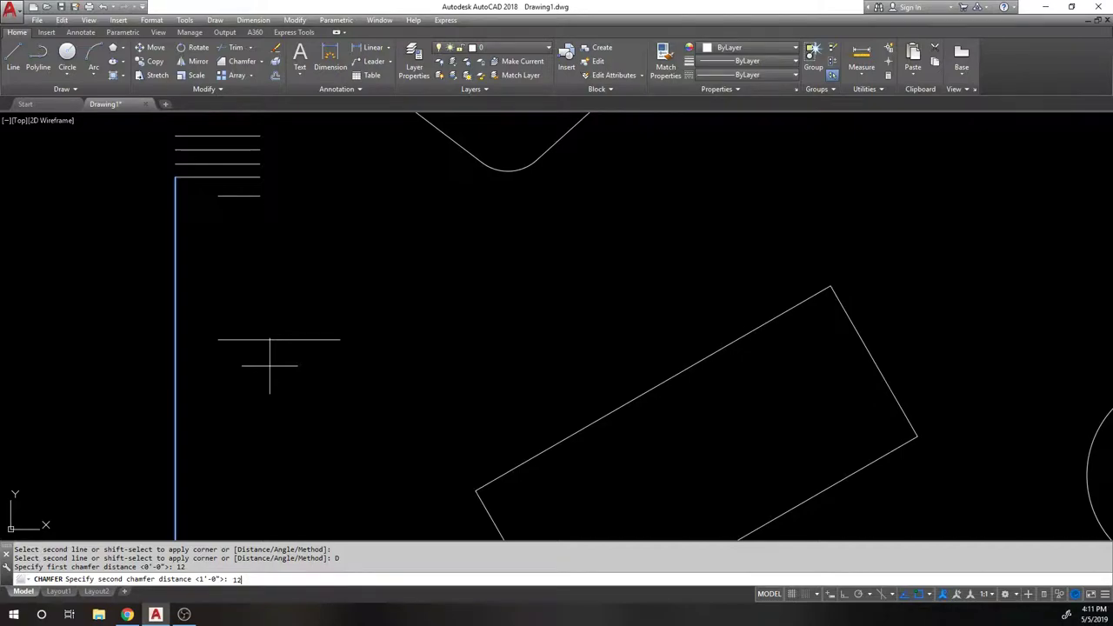
key(Return)
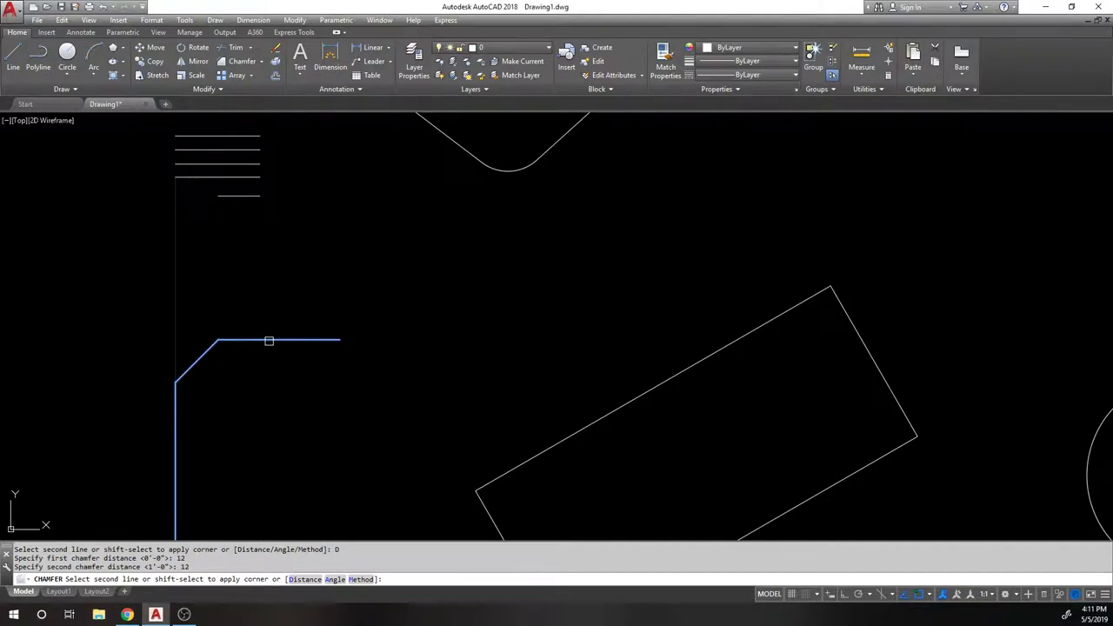
click(269, 341)
Step: Draw a vertical and a horizontal line connecting the two ends of the chamfer to form a right triangle
scroll(191, 352, down, 2)
scroll(181, 354, up, 6)
text(L)
key(Return)
click(360, 253)
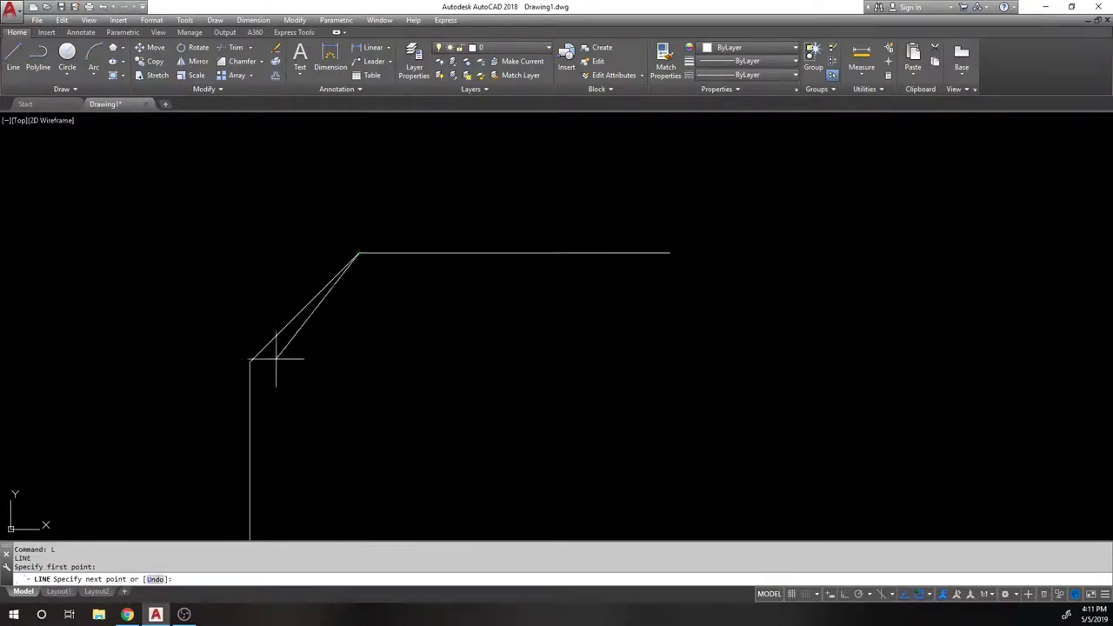
click(359, 361)
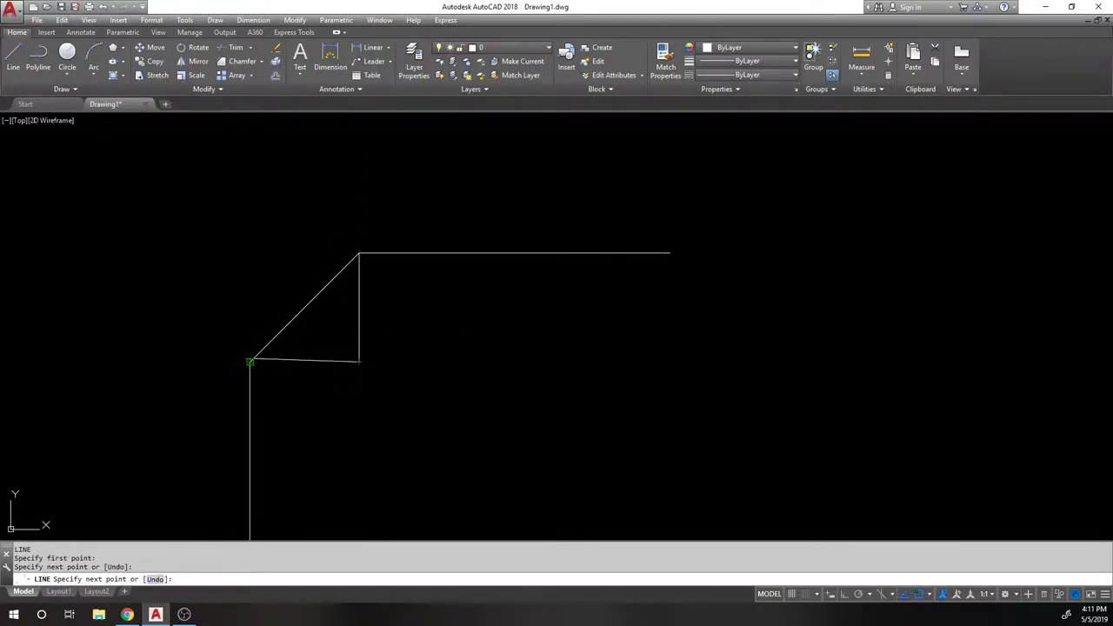
click(249, 362)
key(Return)
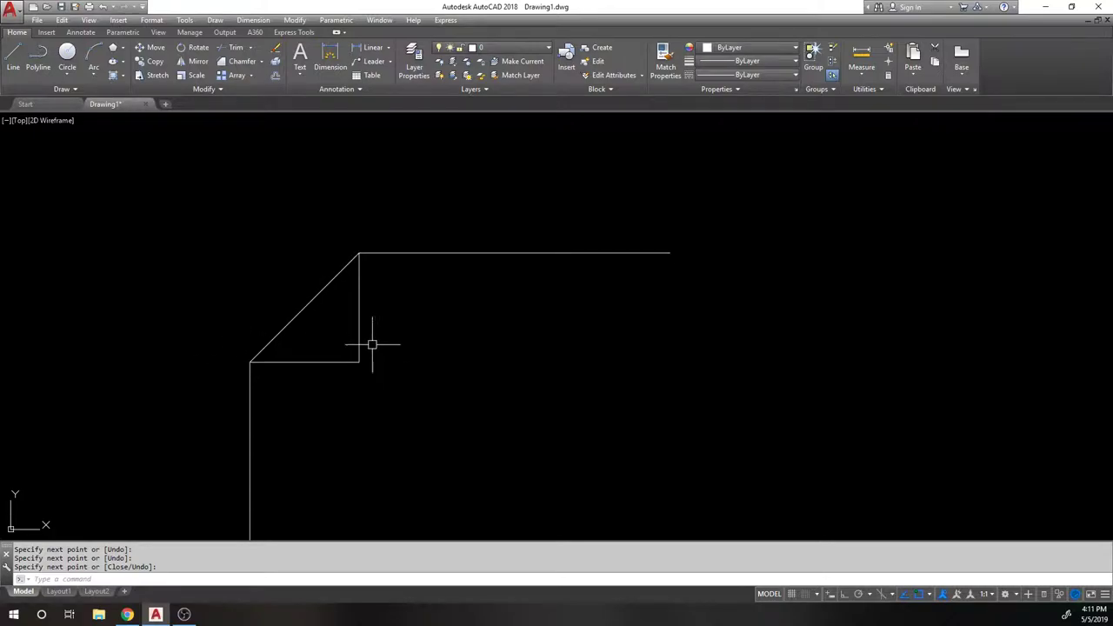
Step: Erase the vertical and horizontal lines drawn between the chamfer's ends
click(381, 373)
click(338, 340)
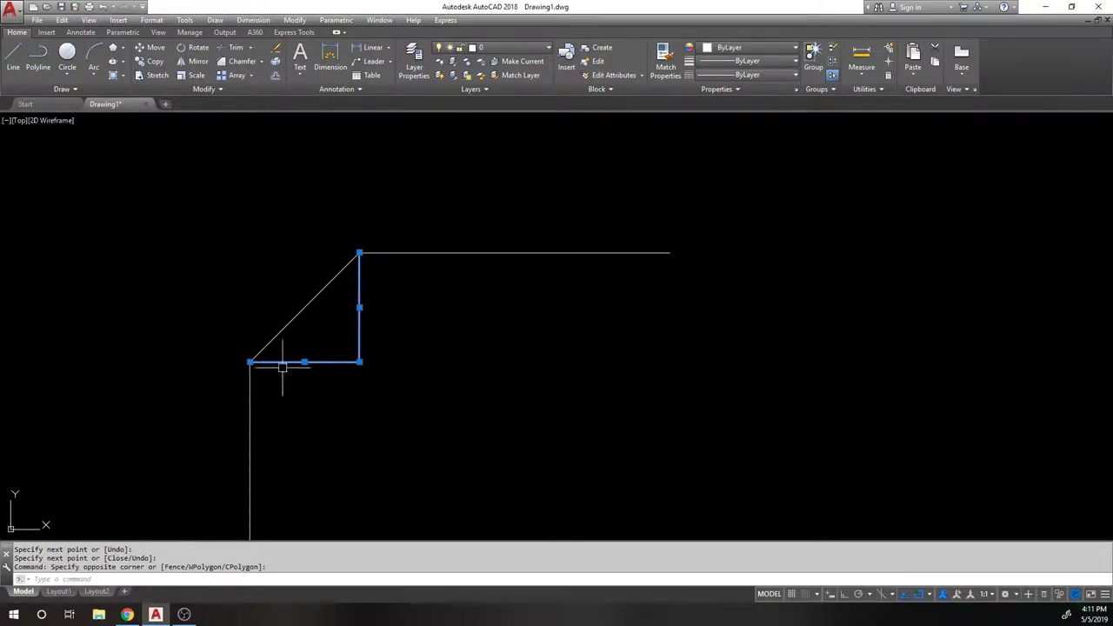
text(e)
key(Return)
scroll(209, 296, down, 5)
middle_drag(219, 286, 229, 360)
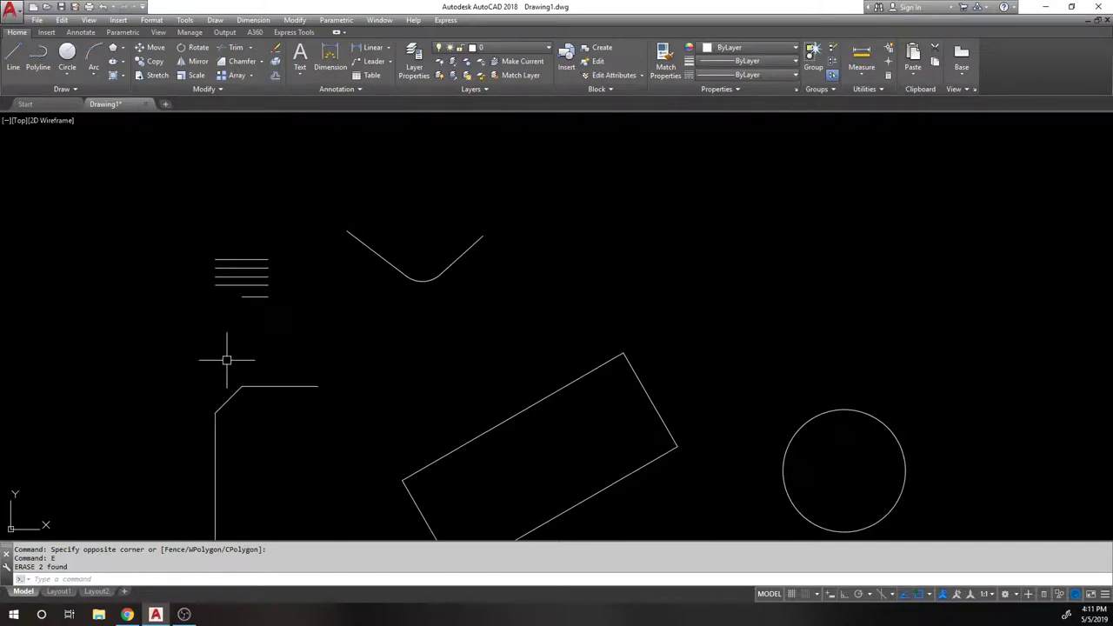
click(263, 61)
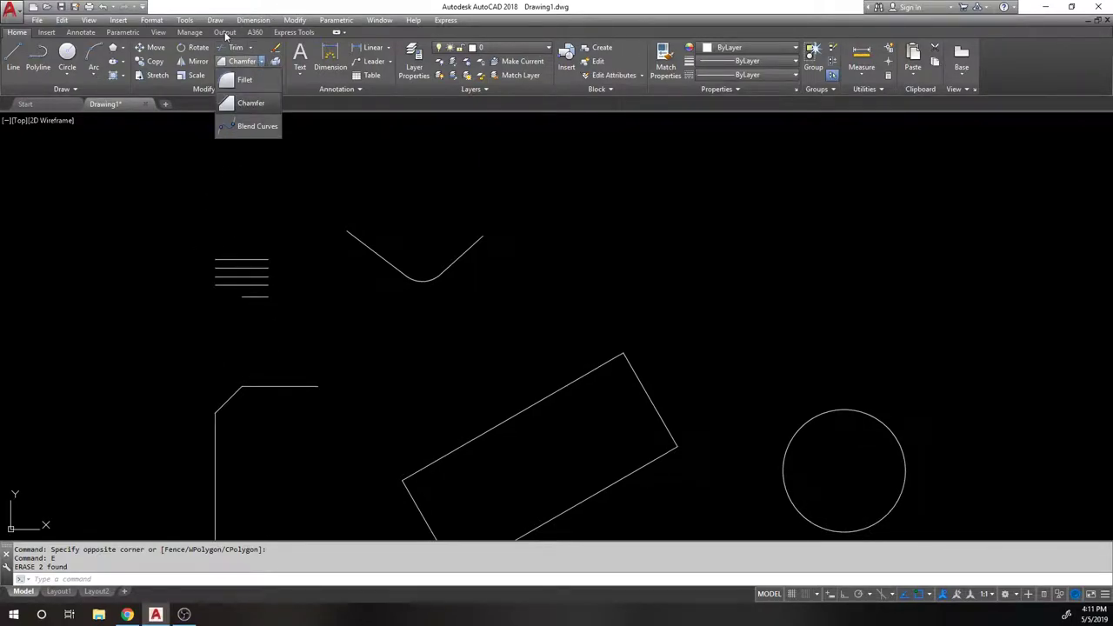
click(265, 62)
click(260, 62)
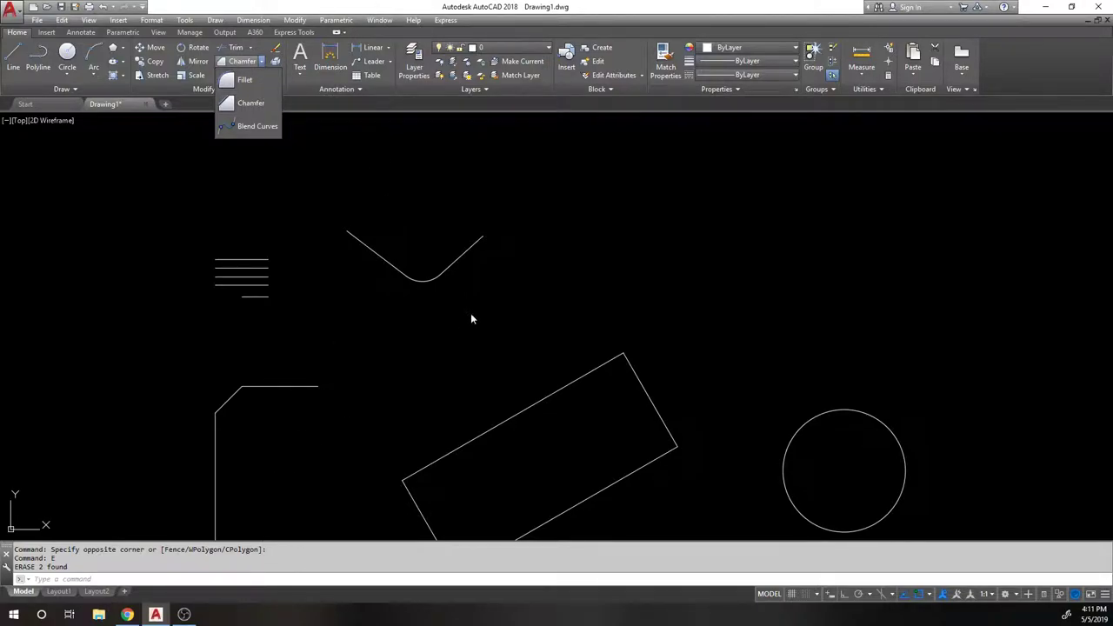
text(CH)
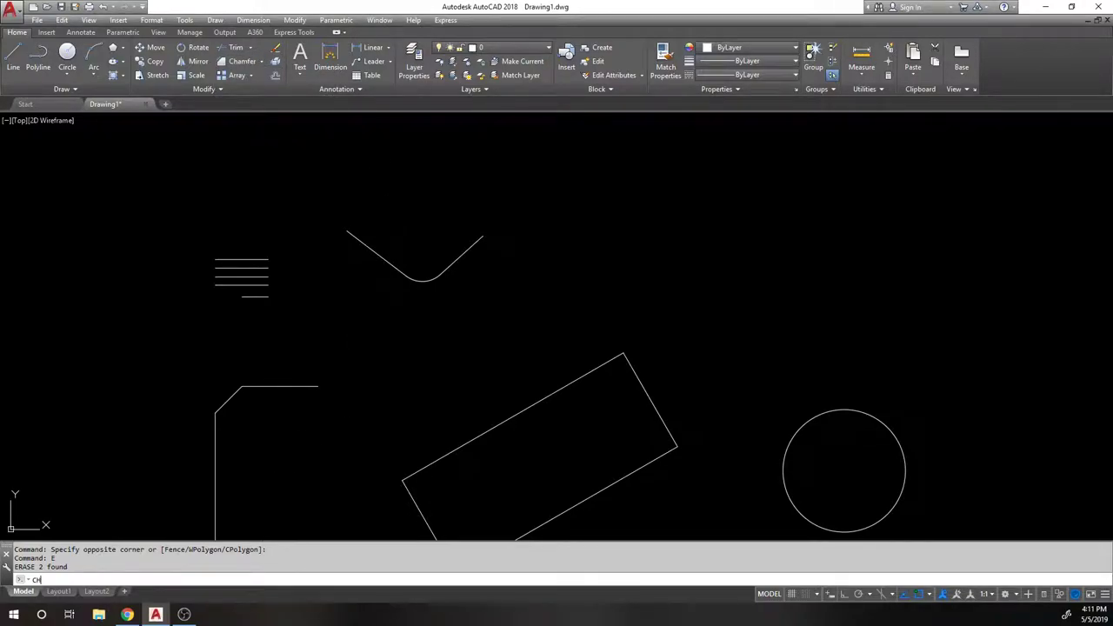
key(Return)
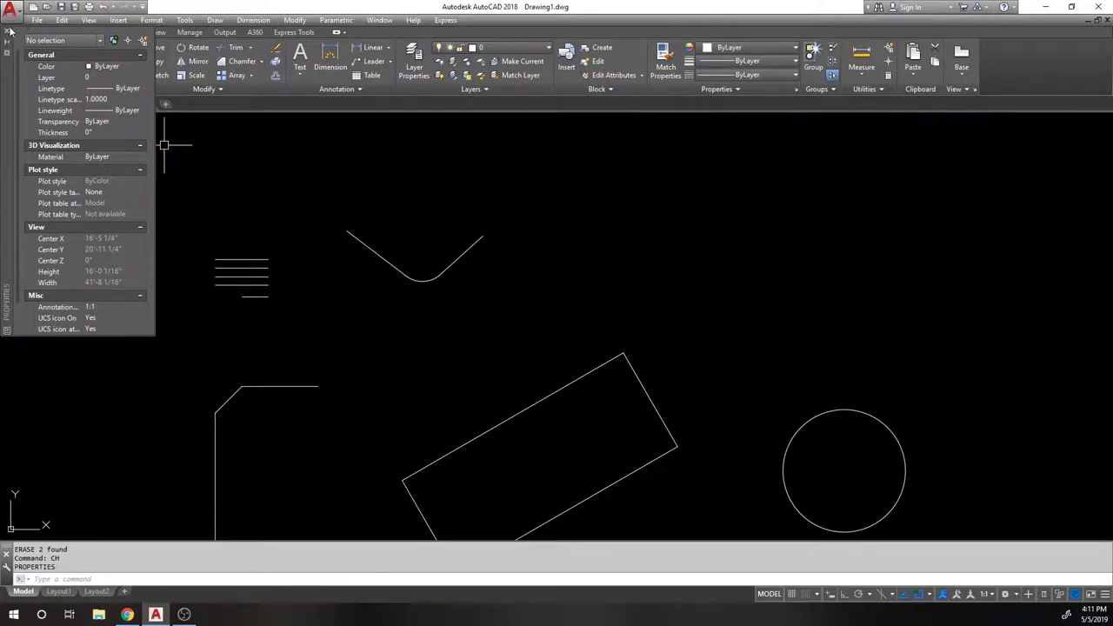
click(8, 30)
Step: Fillet the long vertical line with the lowest short horizontal line into a sharp corner, using radius 0
text(F)
key(Return)
click(220, 432)
click(257, 297)
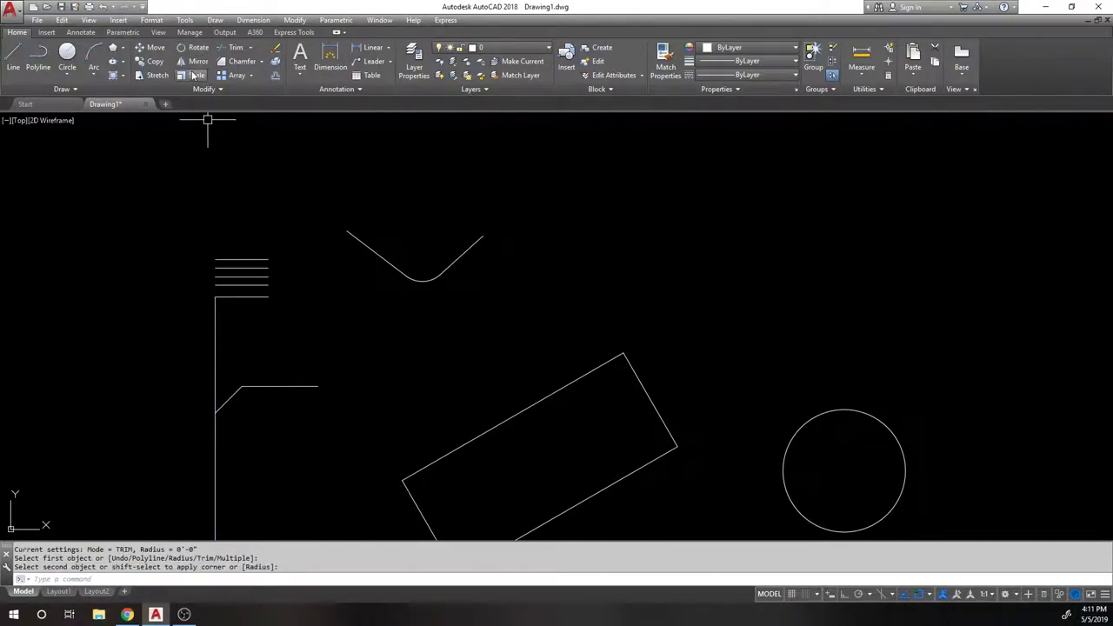
click(252, 75)
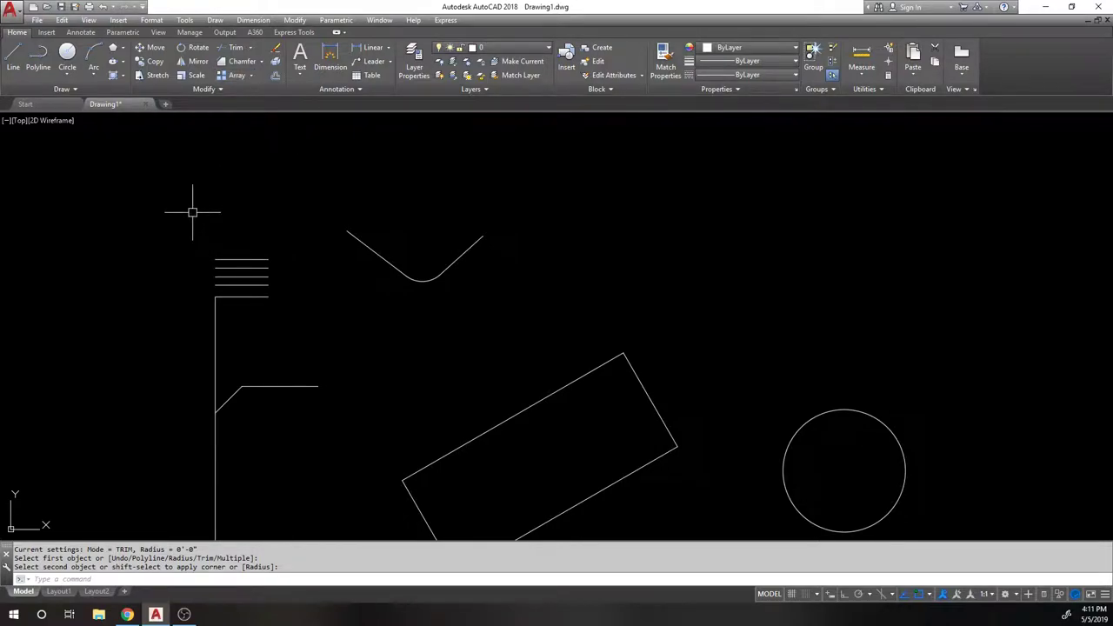
Step: Create a rectangular array of the upper circle with 4 columns and 4 rows
scroll(226, 178, down, 6)
scroll(286, 259, up, 3)
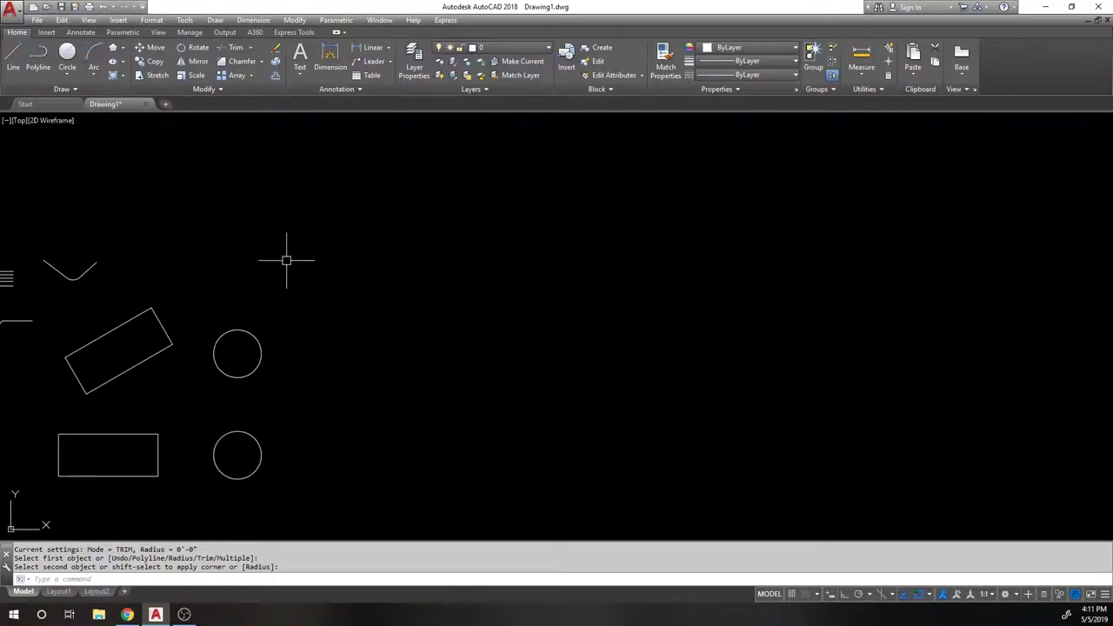
scroll(265, 221, down, 2)
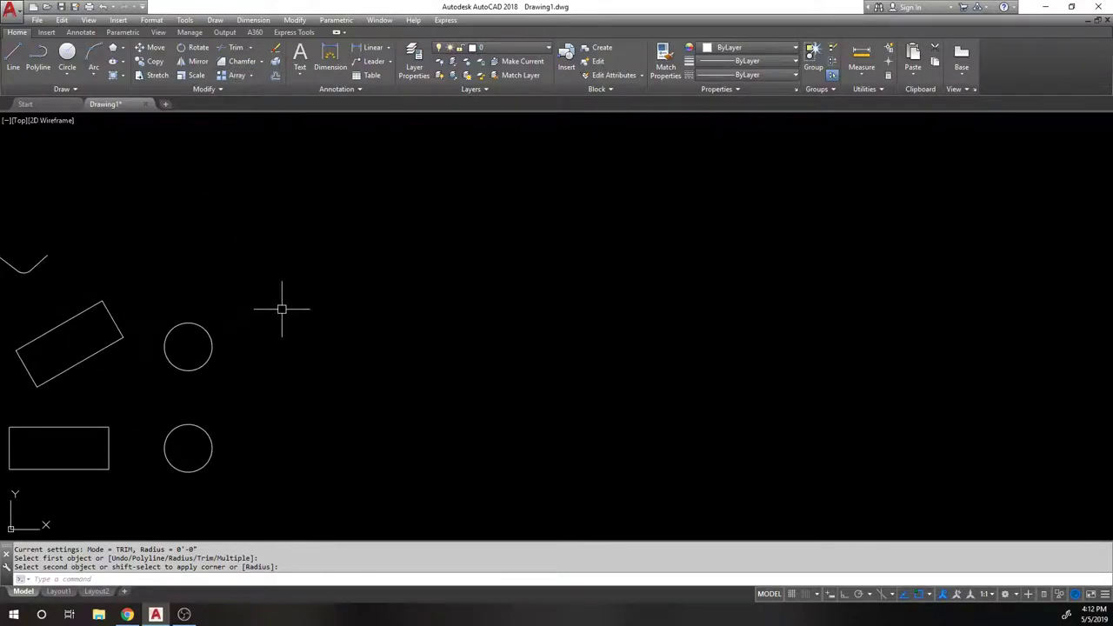
scroll(174, 324, up, 2)
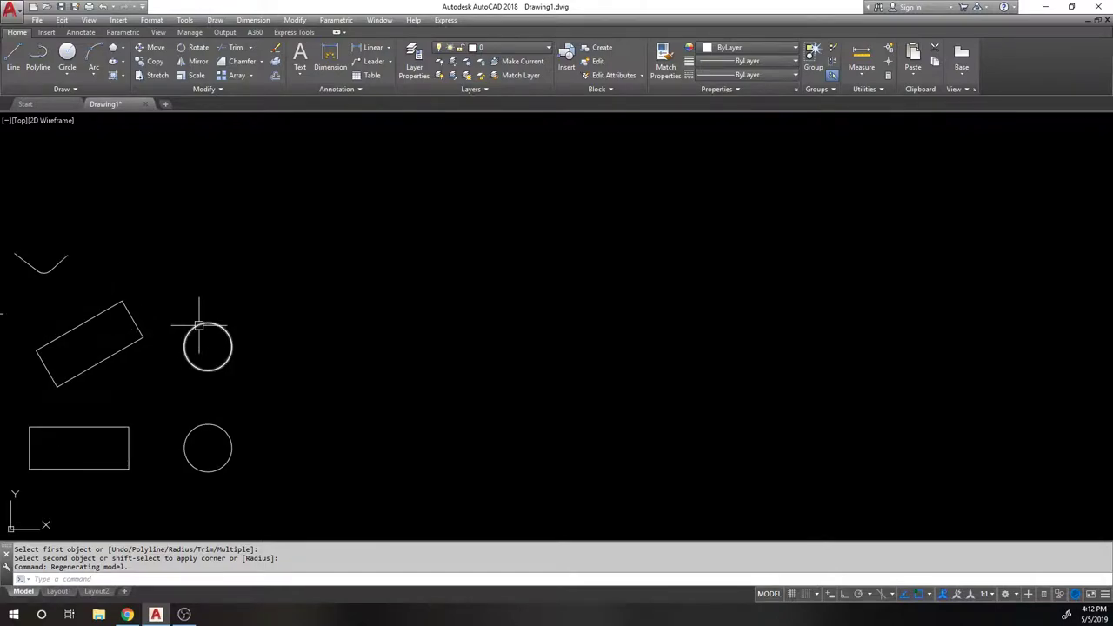
click(235, 75)
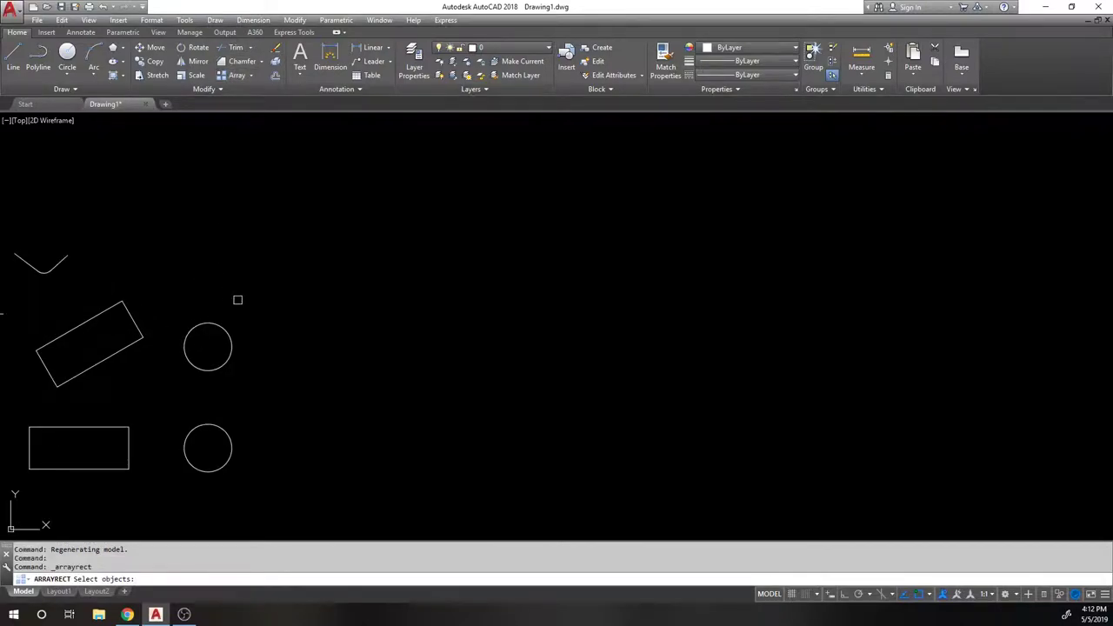
click(228, 320)
key(Return)
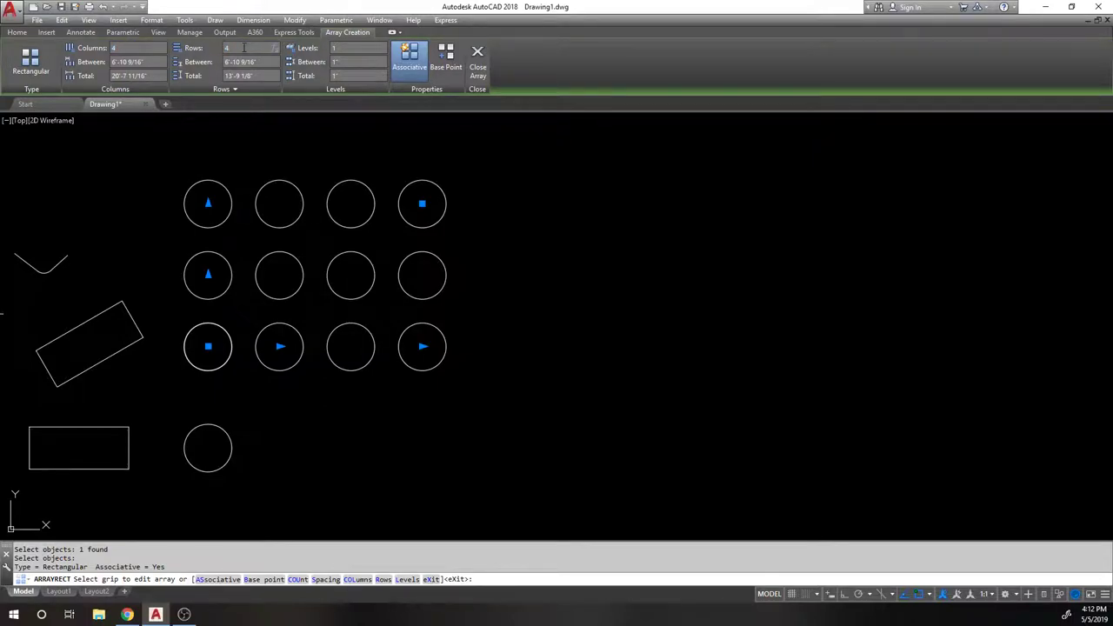
key(Return)
mouse_move(303, 152)
middle_down()
mouse_move(342, 284)
mouse_move(302, 216)
middle_up()
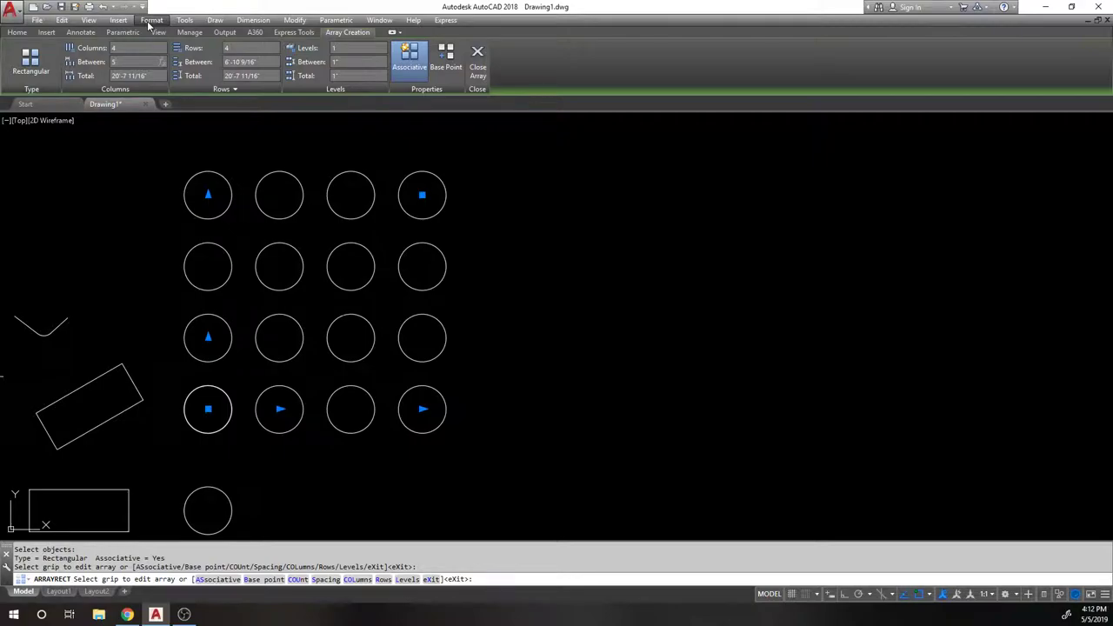
Step: Set both the column spacing and the row spacing of the circle array to 5'
key(Return)
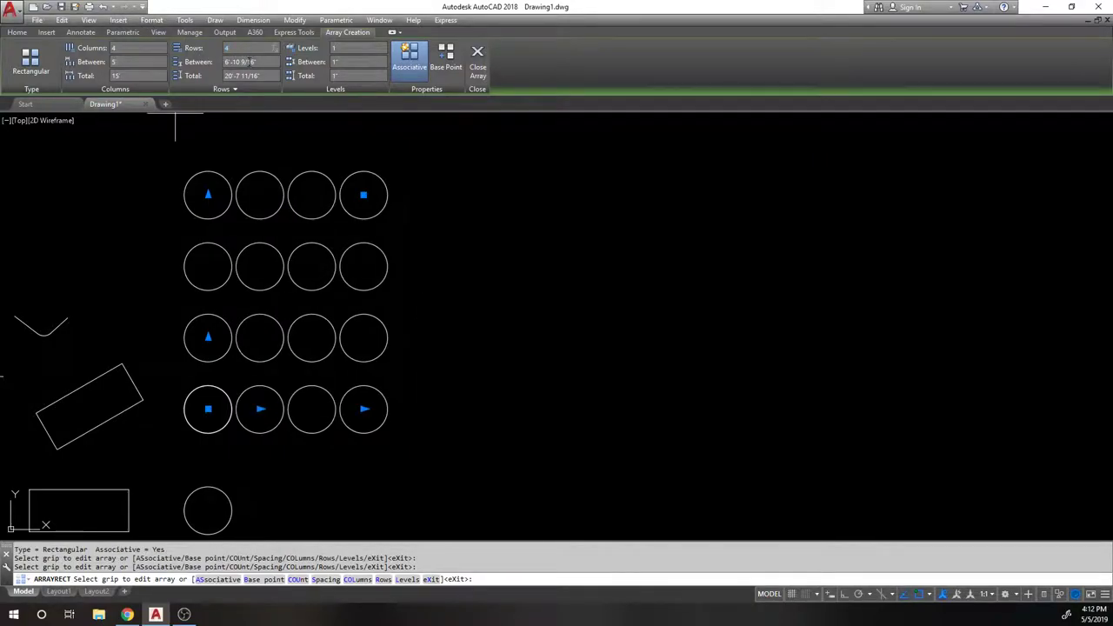
click(233, 66)
text(5)
key(Return)
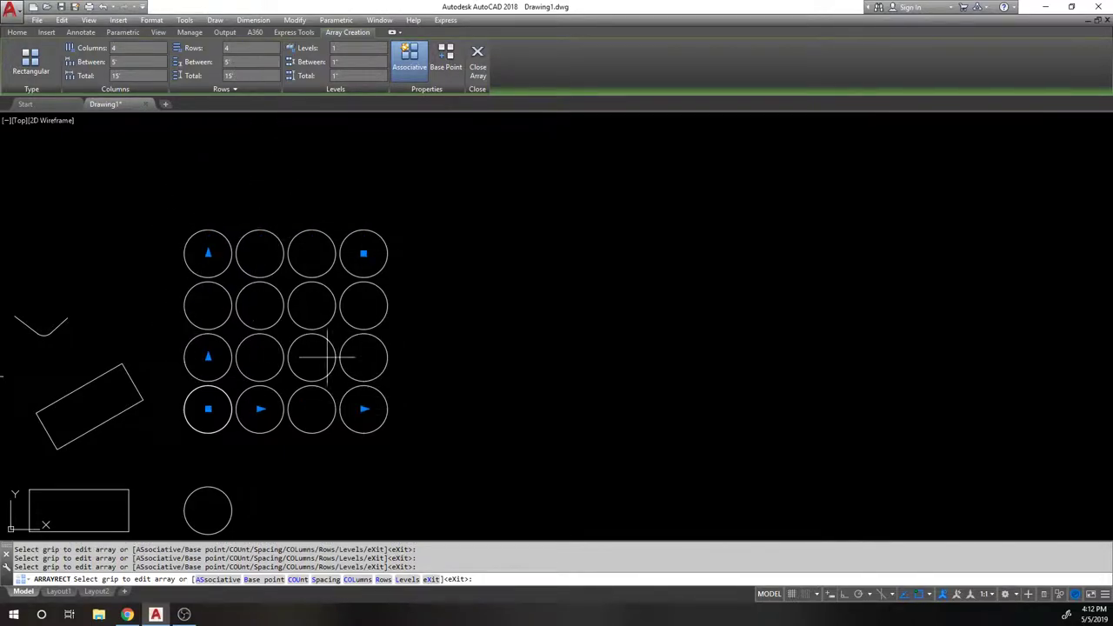
middle_drag(287, 203, 297, 154)
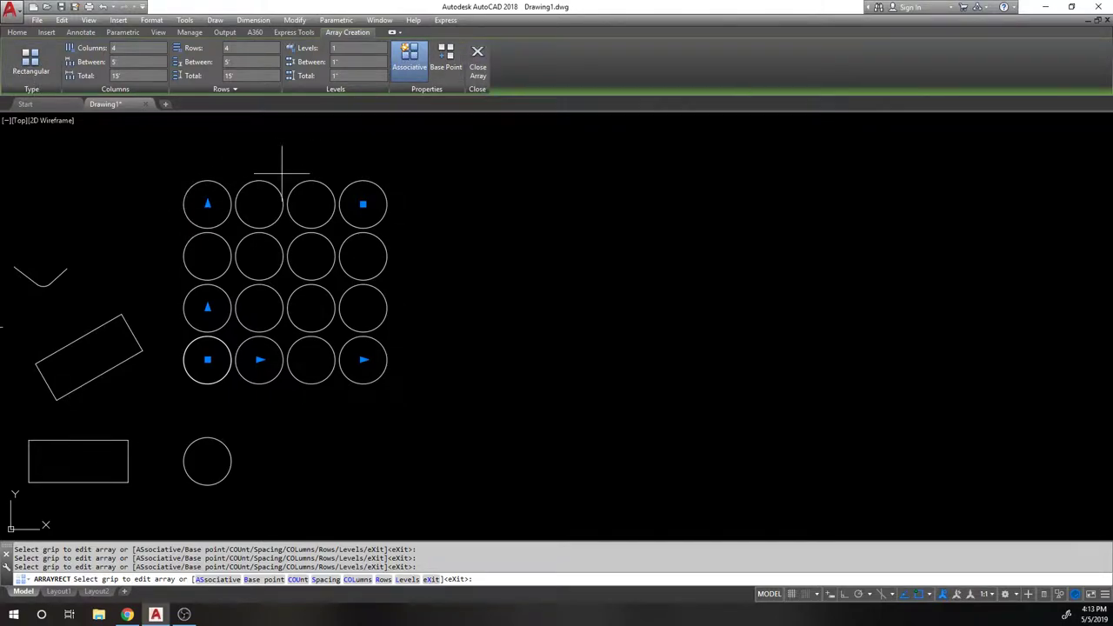
Step: Stretch the array horizontally with its column-count grip to 9 columns
scroll(293, 179, down, 2)
scroll(313, 184, up, 2)
middle_drag(313, 183, 267, 154)
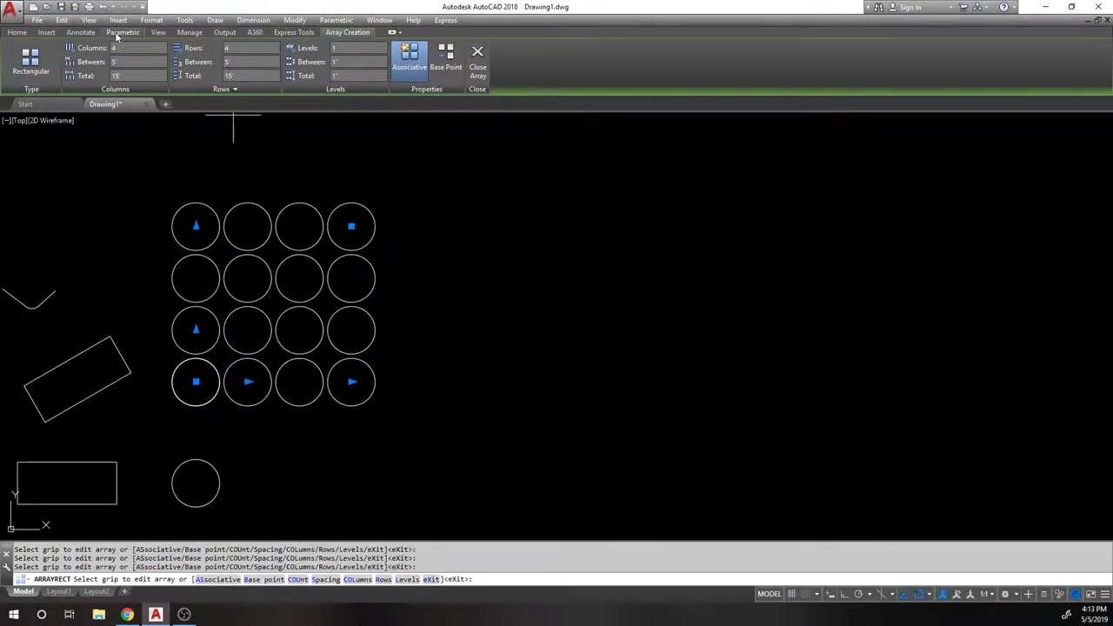
click(352, 380)
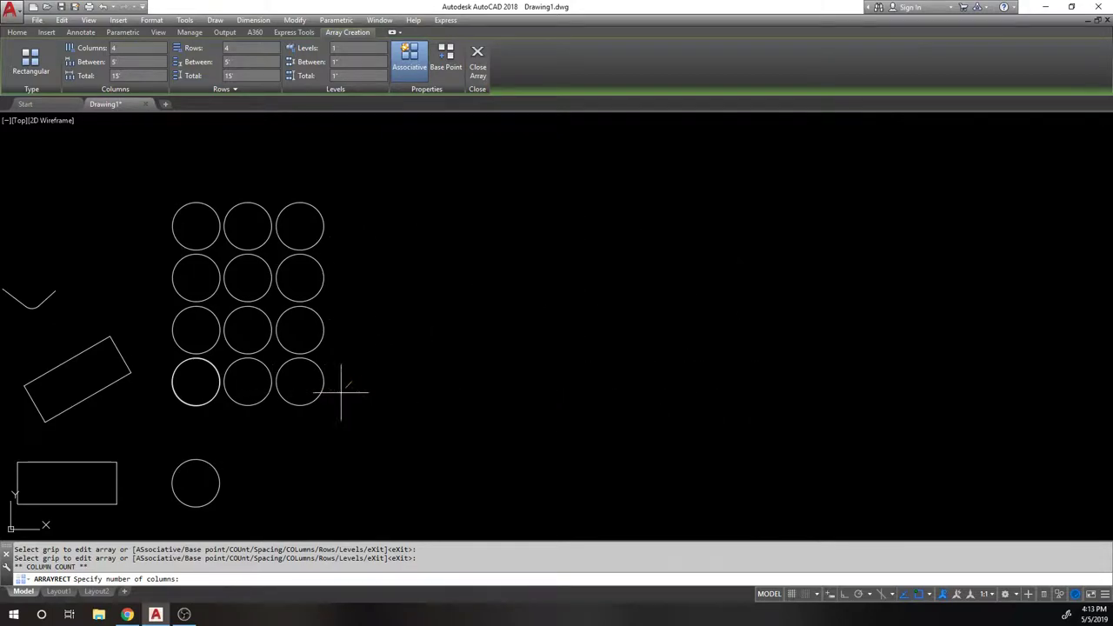
click(632, 403)
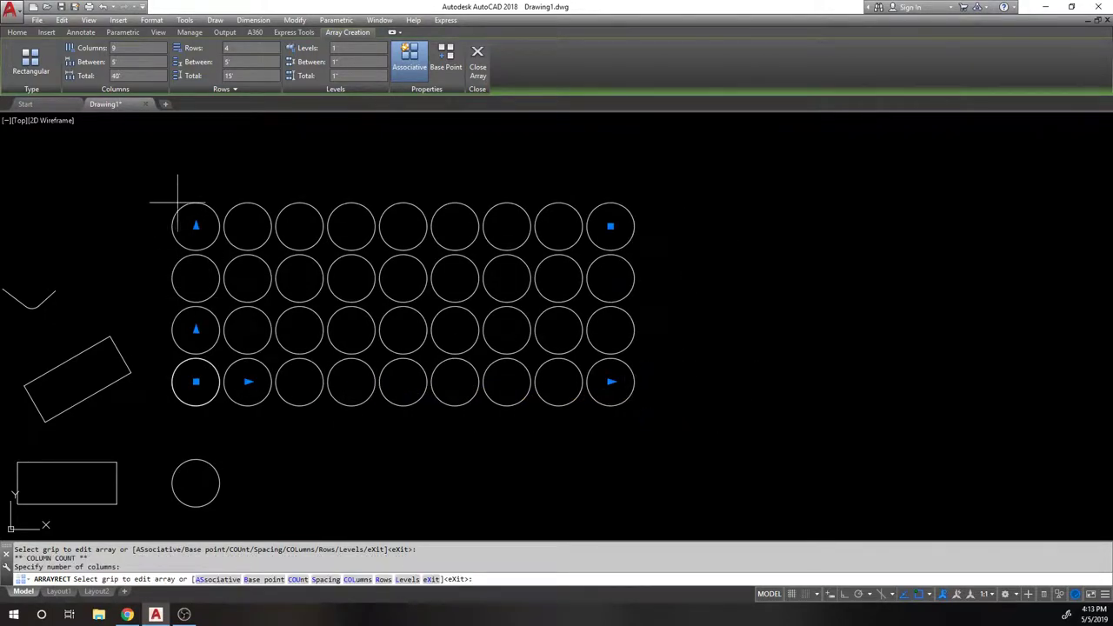
Step: Reduce the array to 3 rows with its row-count grip and finish the array
click(194, 223)
middle_drag(186, 167, 193, 339)
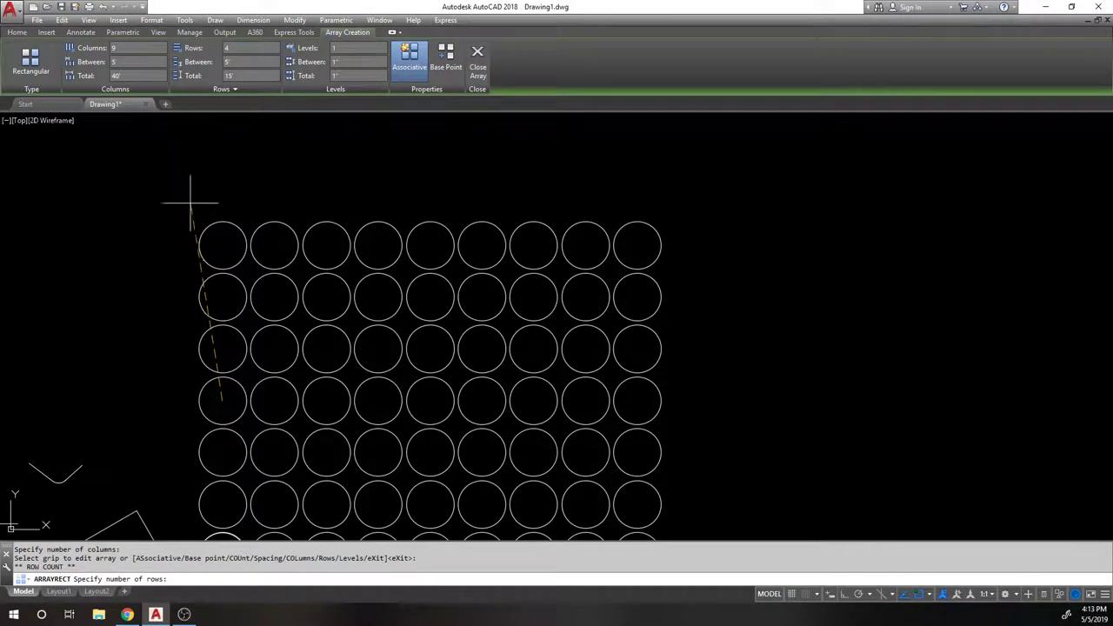
middle_drag(186, 435, 236, 194)
click(235, 185)
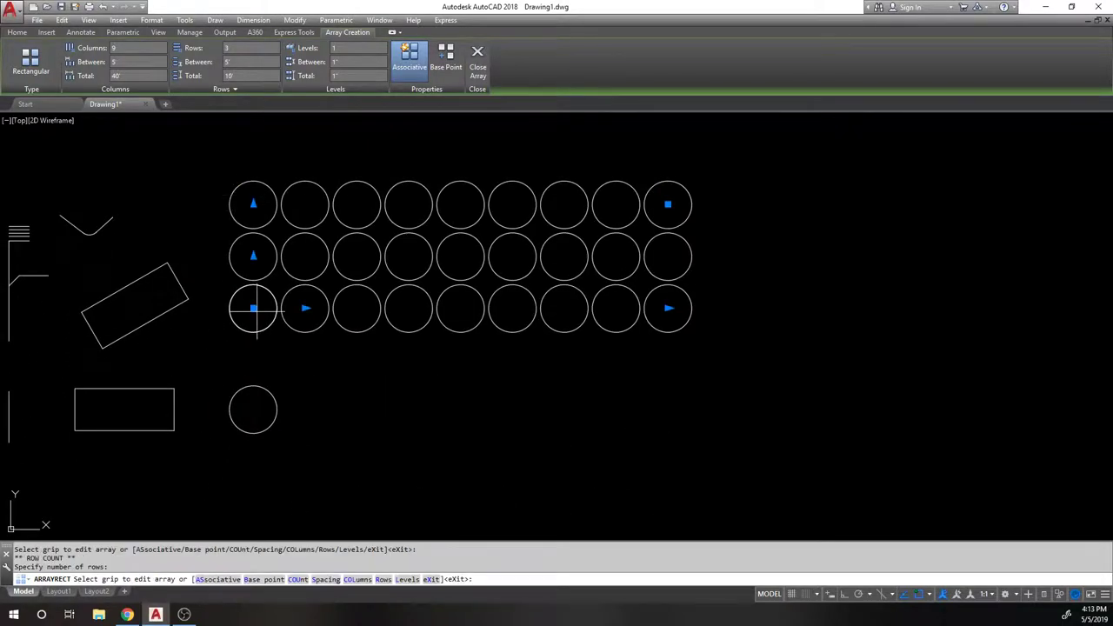
scroll(287, 305, up, 6)
scroll(282, 235, down, 6)
middle_drag(261, 261, 244, 320)
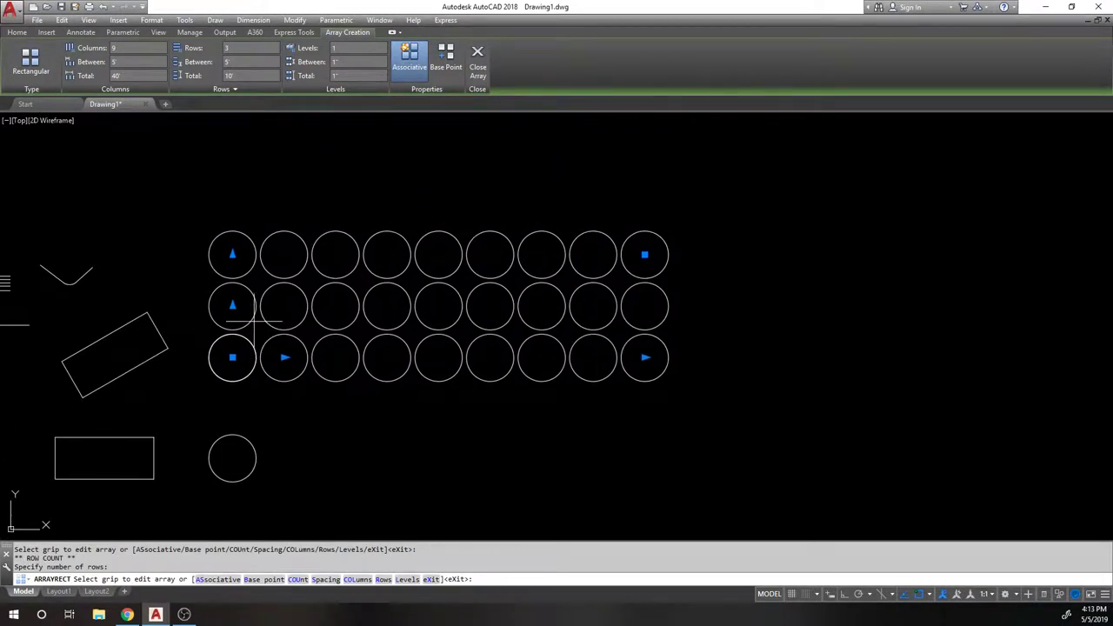
key(Return)
Step: Move the whole circle array a short distance to the right, clear of the single circle below, and deselect it
click(252, 341)
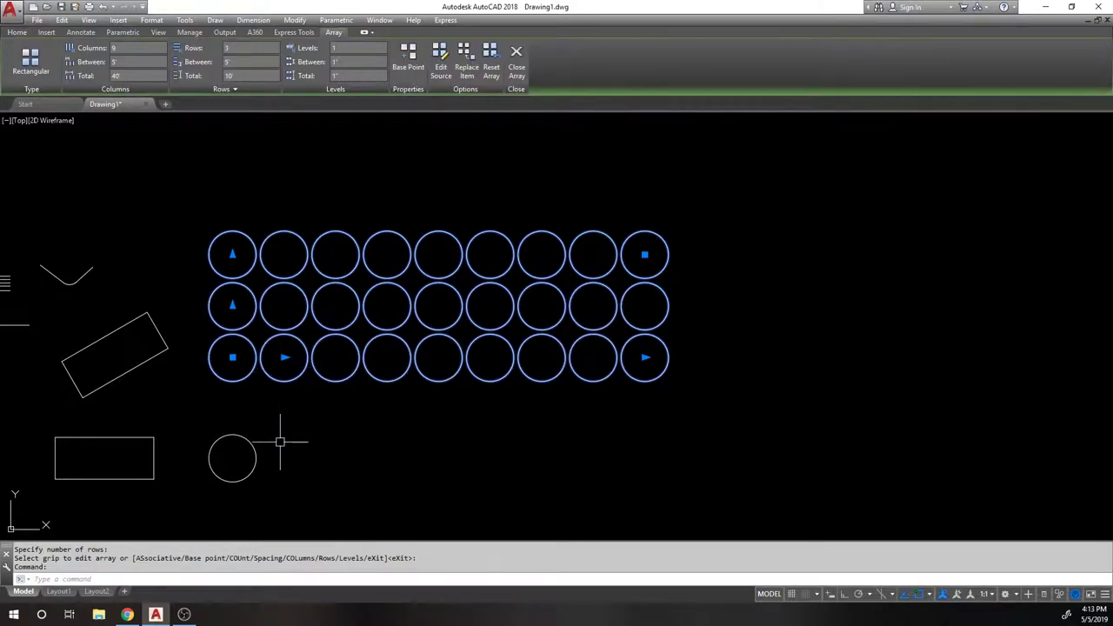
text(m)
key(Return)
click(282, 421)
click(329, 424)
click(284, 380)
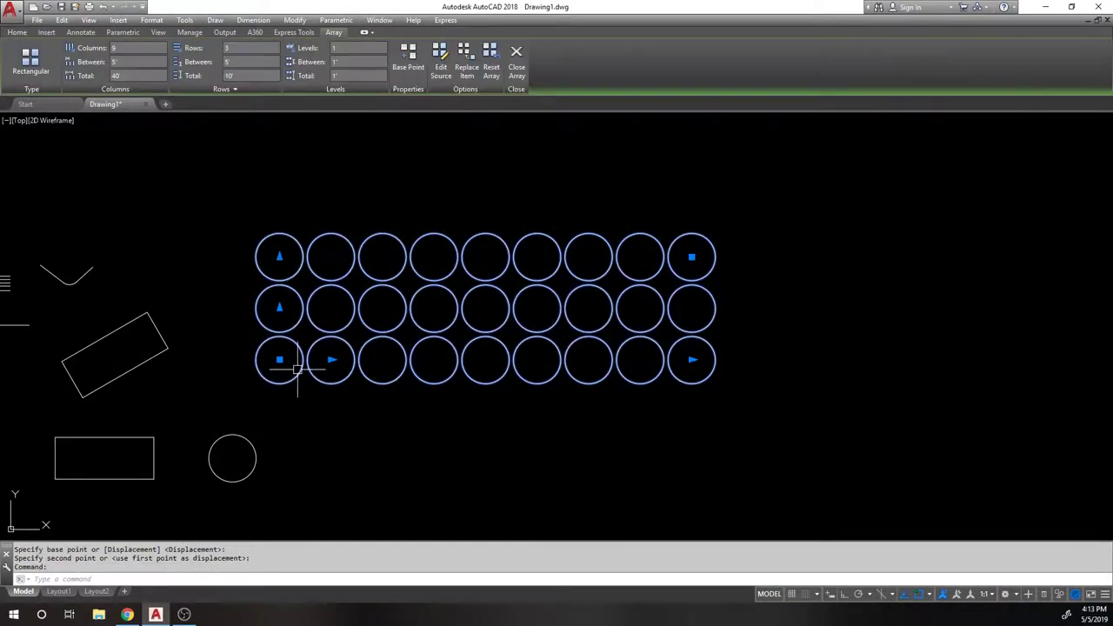
key(Escape)
key(Escape)
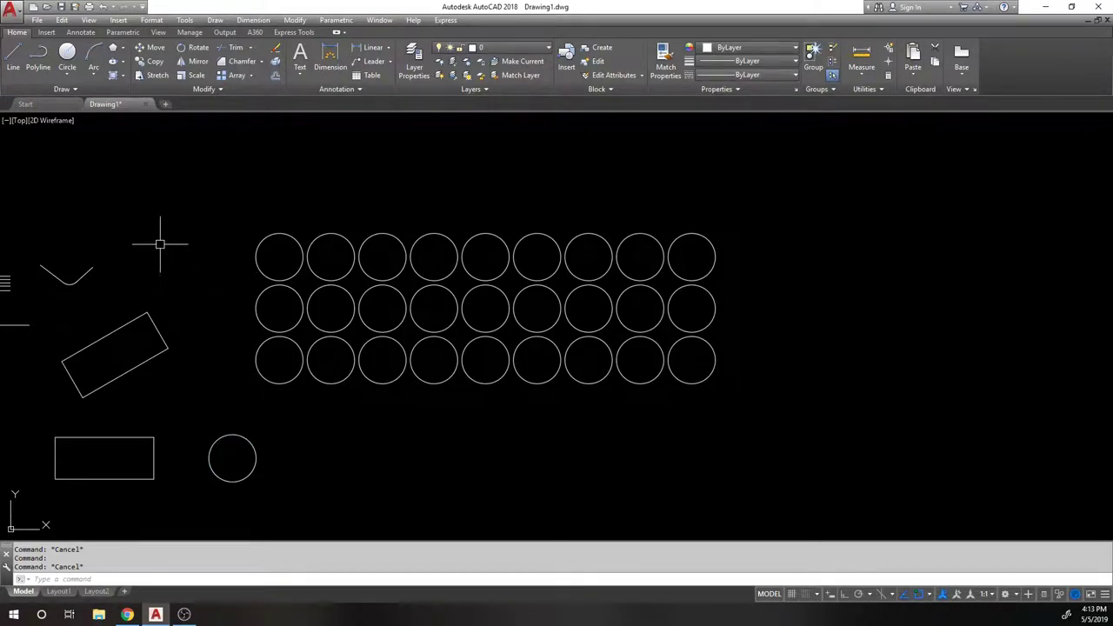
Step: Open, enlarge and dock the Properties palette, and inspect the geometry of the single lower circle
text(pr)
key(Return)
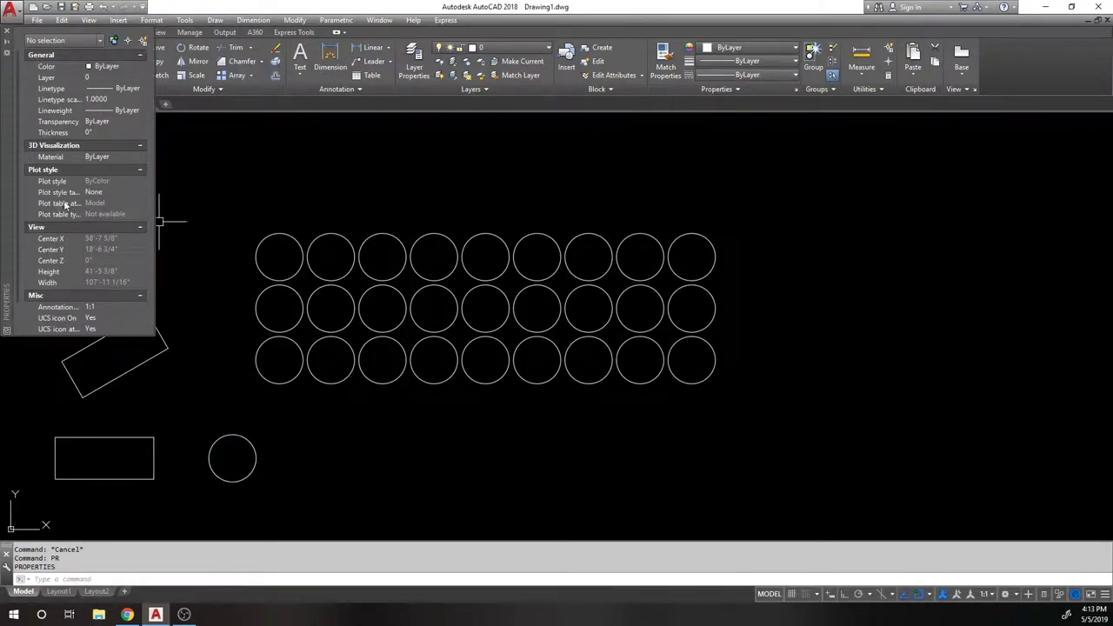
drag(151, 334, 201, 443)
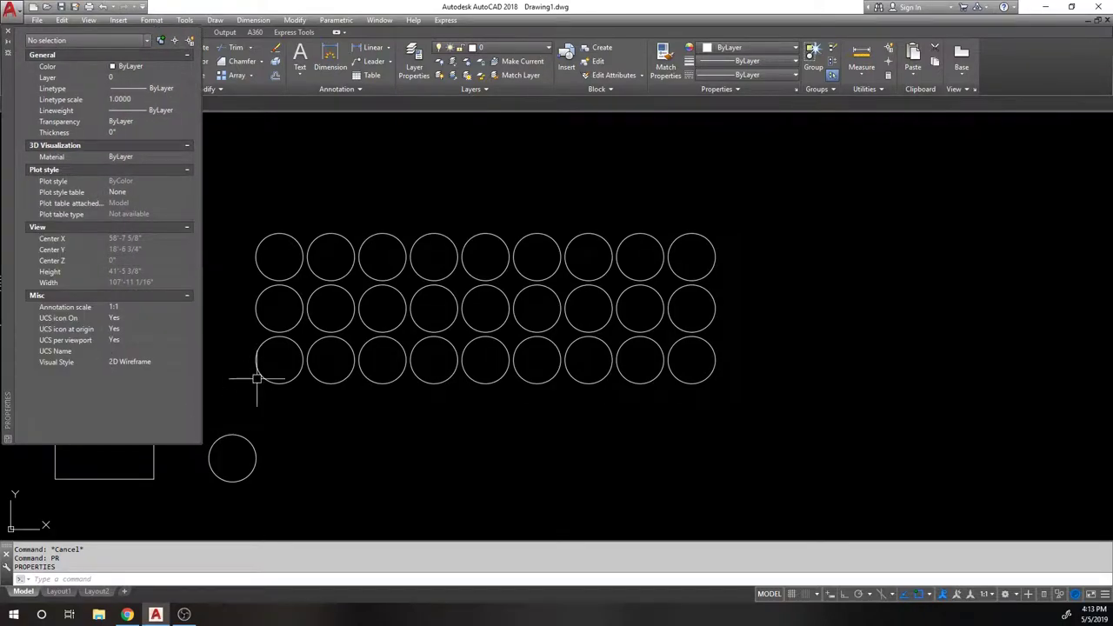
click(232, 436)
mouse_move(7, 124)
mouse_down()
mouse_move(15, 162)
mouse_move(20, 144)
mouse_up()
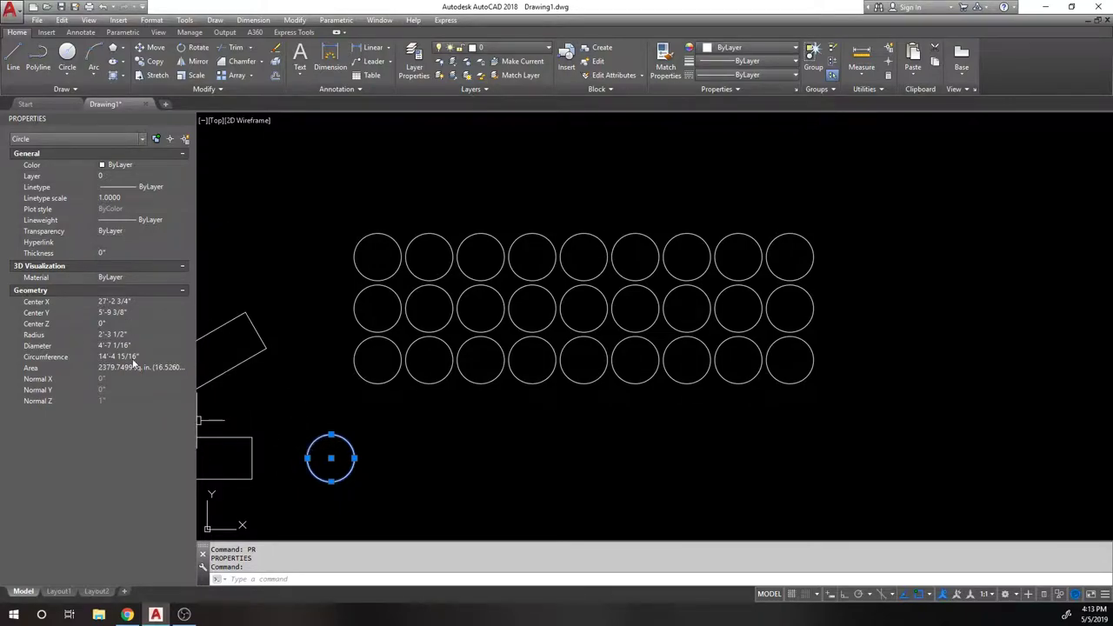
key(Escape)
Step: Inspect the properties of the rectangular circle array, and close the Properties palette
click(361, 276)
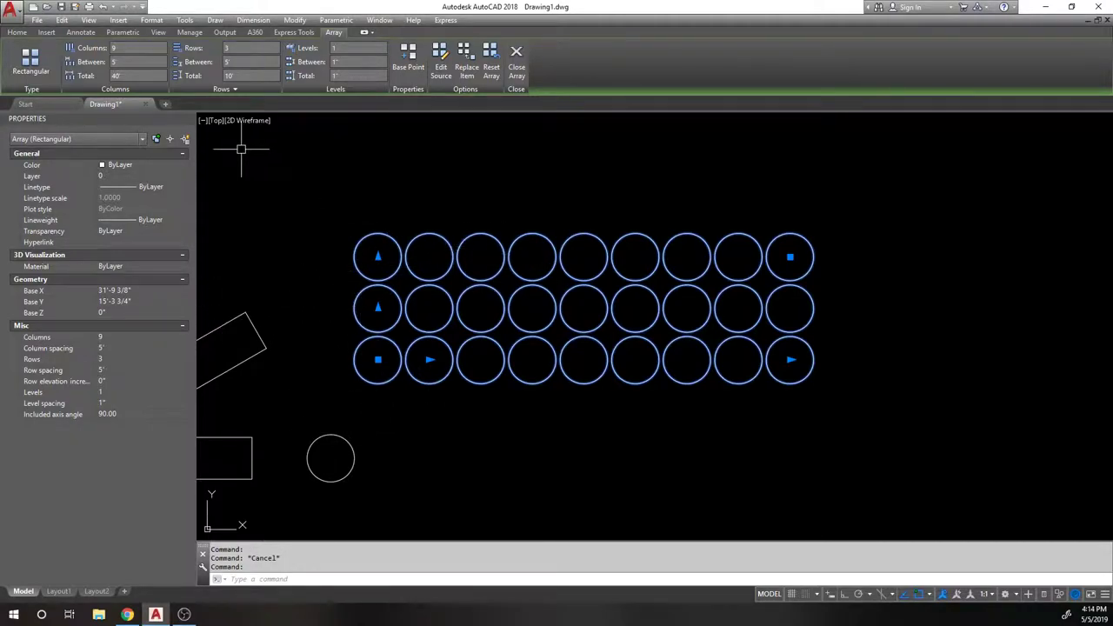
key(Escape)
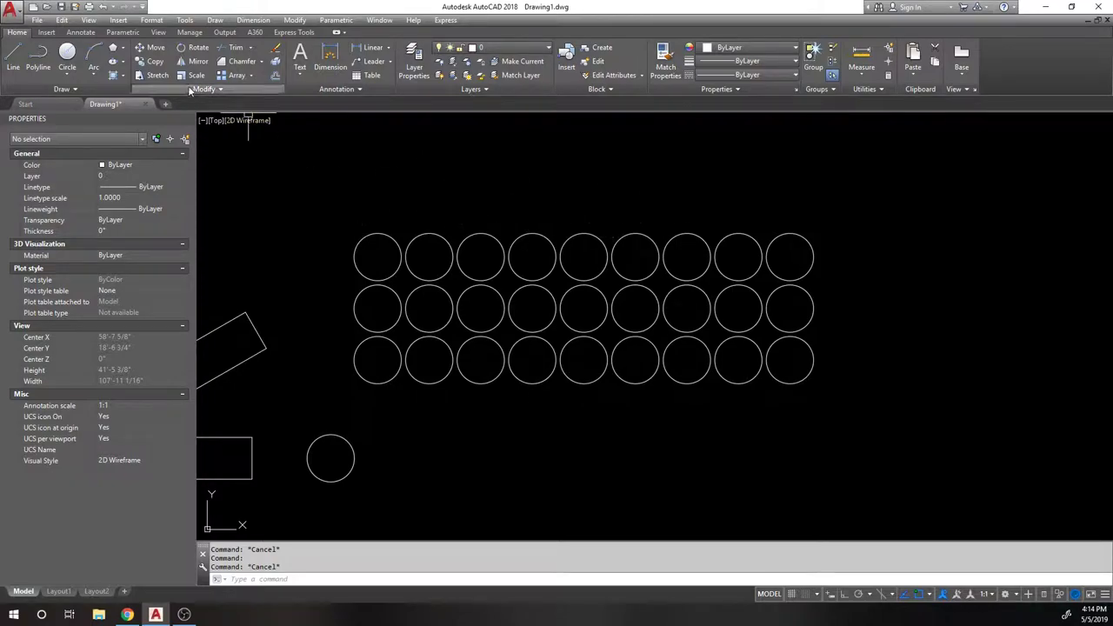
click(190, 120)
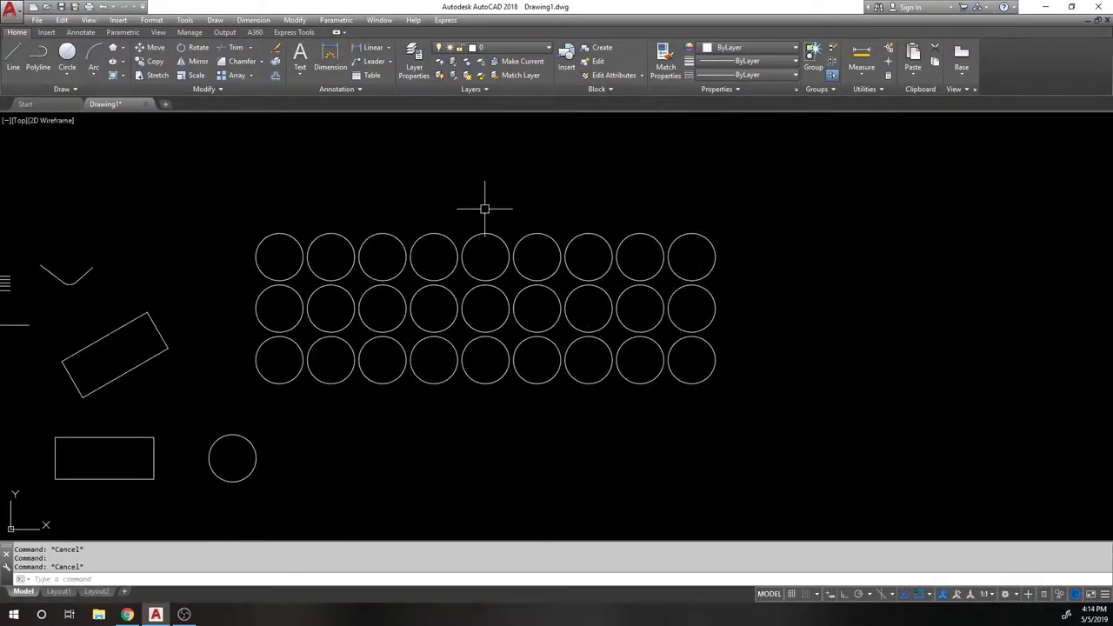
Step: Explode the rectangular array into individual circles
text(x)
key(Return)
click(387, 235)
Step: Erase all the exploded circles except the first one in the lowest row
click(795, 209)
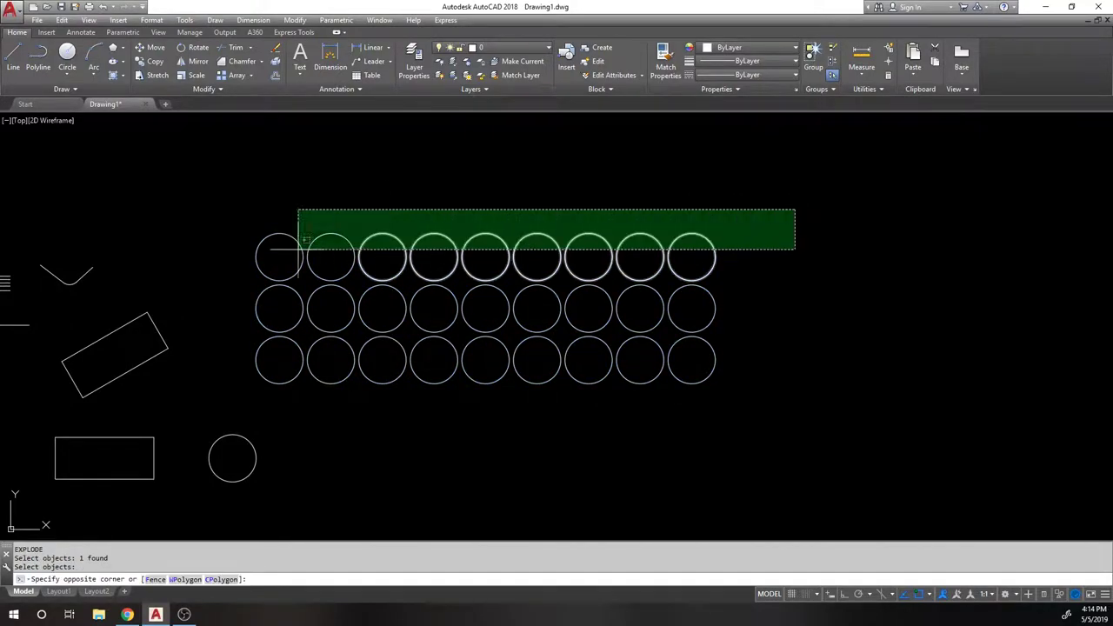
click(223, 301)
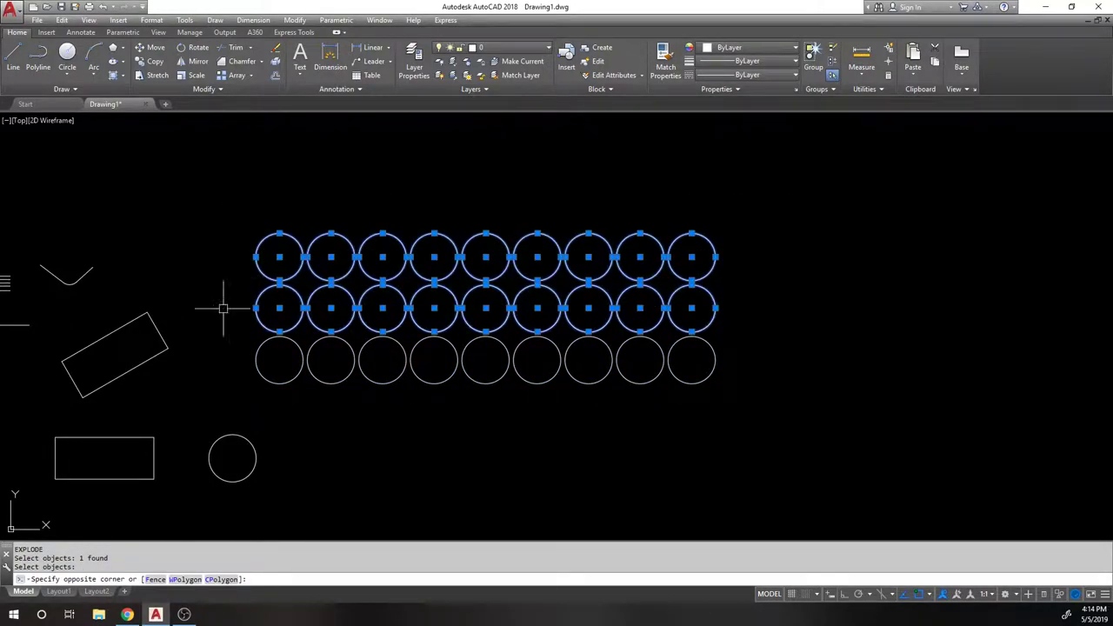
click(757, 410)
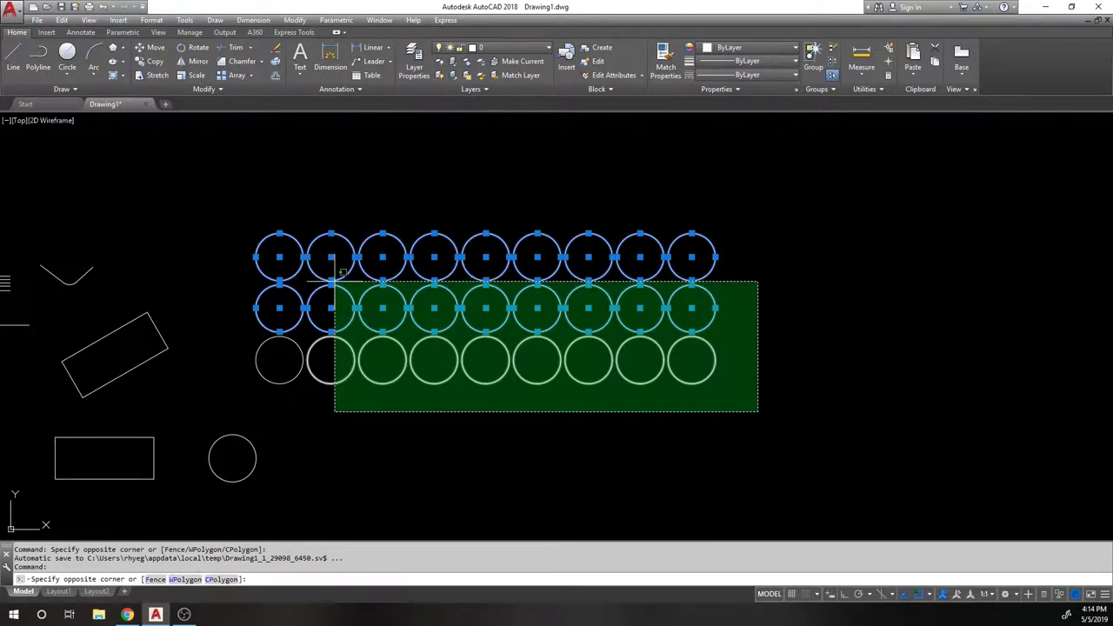
click(334, 281)
text(e)
key(Return)
Step: Inspect the remaining exploded circle's geometry in the Properties palette
click(323, 360)
click(230, 333)
click(230, 333)
click(309, 387)
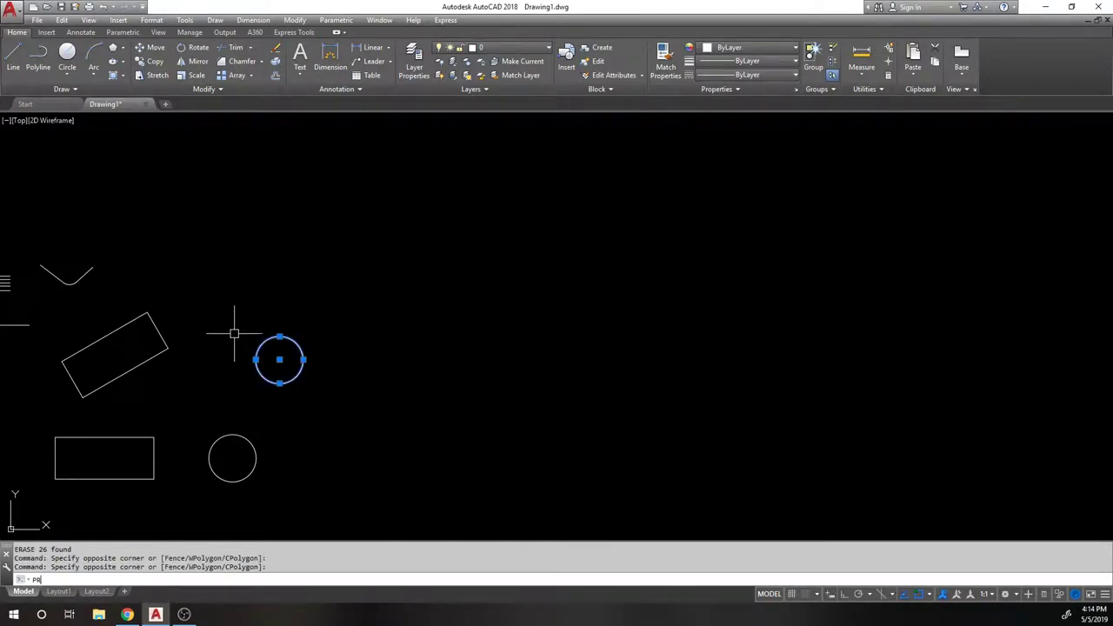
text(PR)
key(Return)
key(Escape)
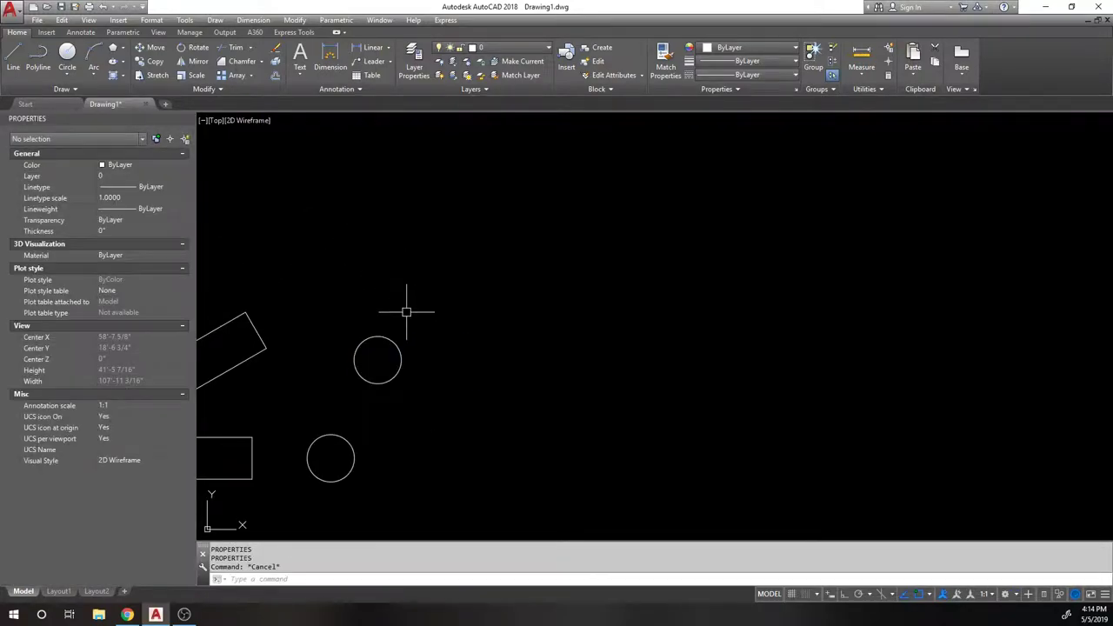
click(415, 308)
click(373, 339)
middle_drag(373, 339, 343, 350)
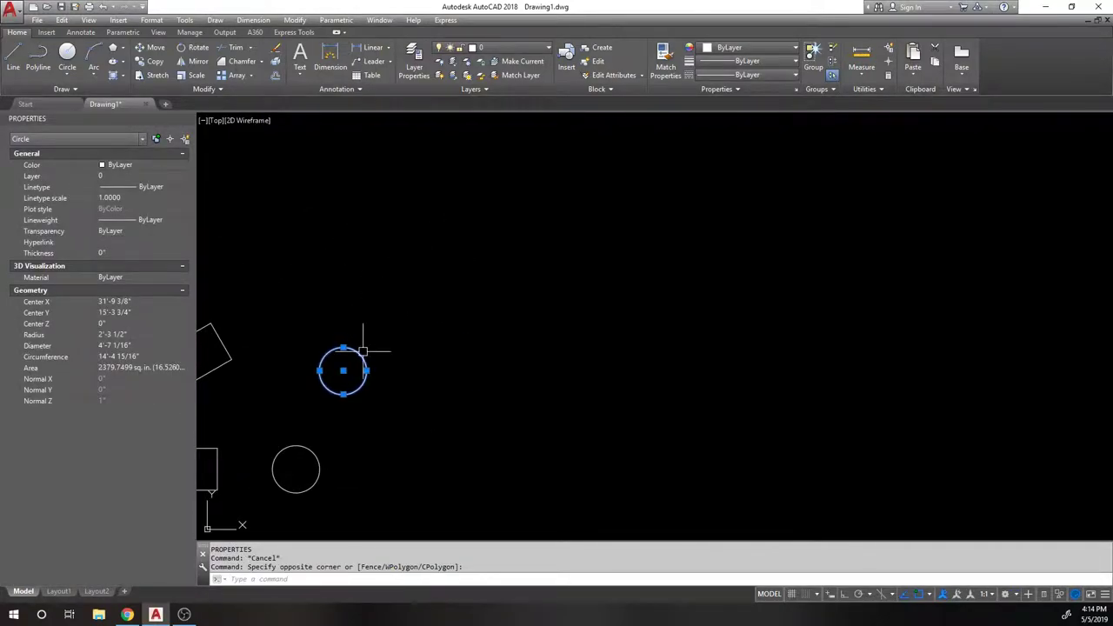
Step: Move the remaining exploded circle up and to the right into open space, and close the Properties palette
text(m)
key(Return)
click(439, 373)
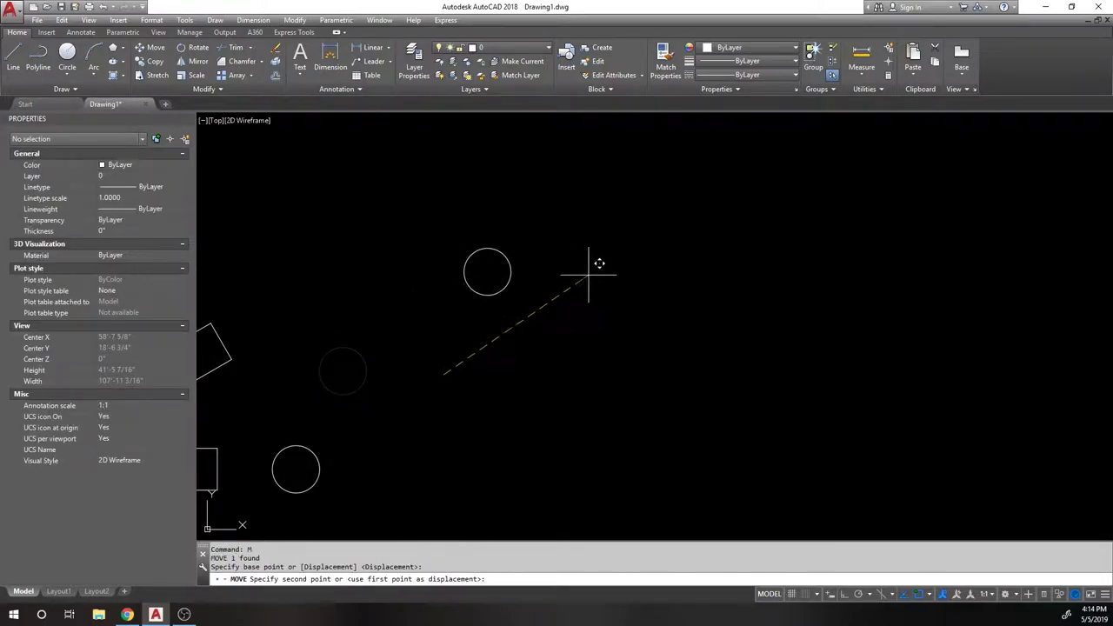
key(Escape)
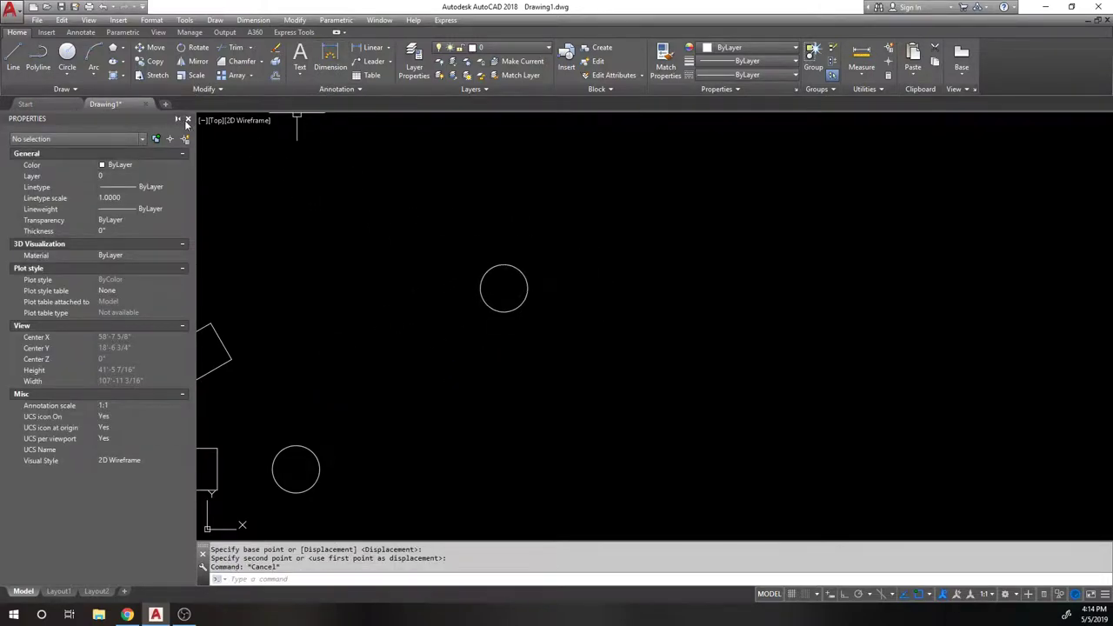
click(189, 119)
Step: Create a polar array of the upper-right circle around a center point below and to the right of it
click(252, 76)
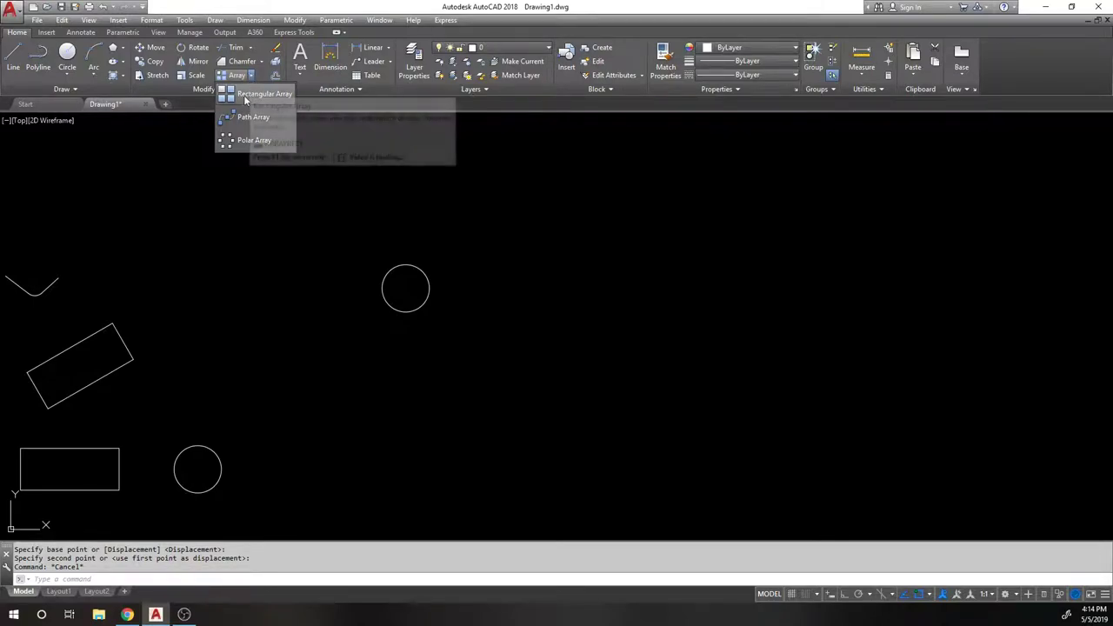
click(248, 140)
click(405, 274)
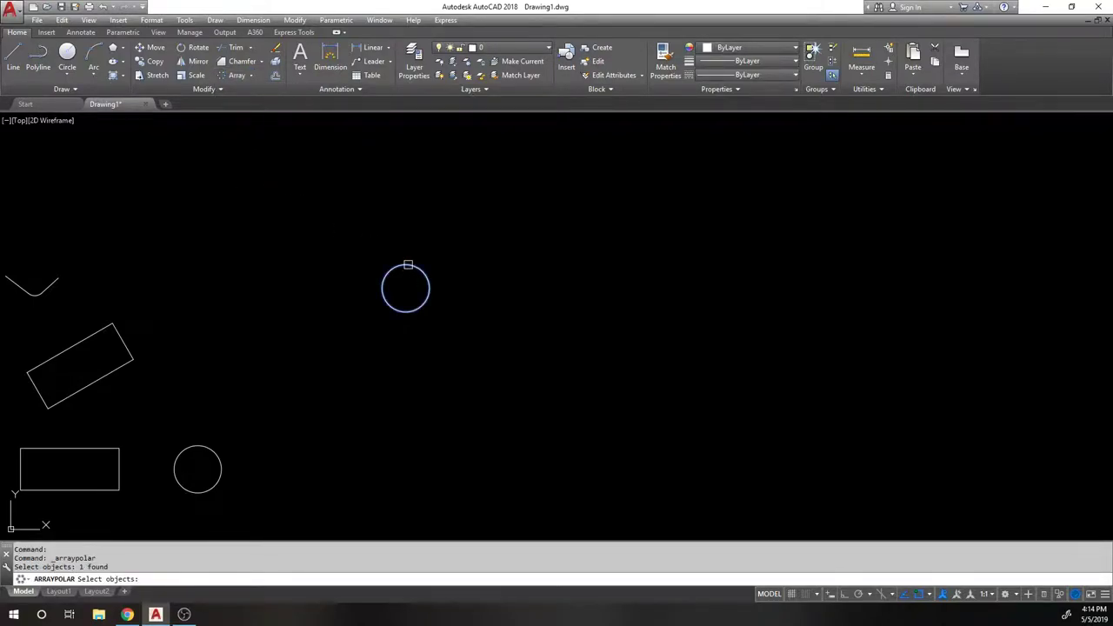
key(Return)
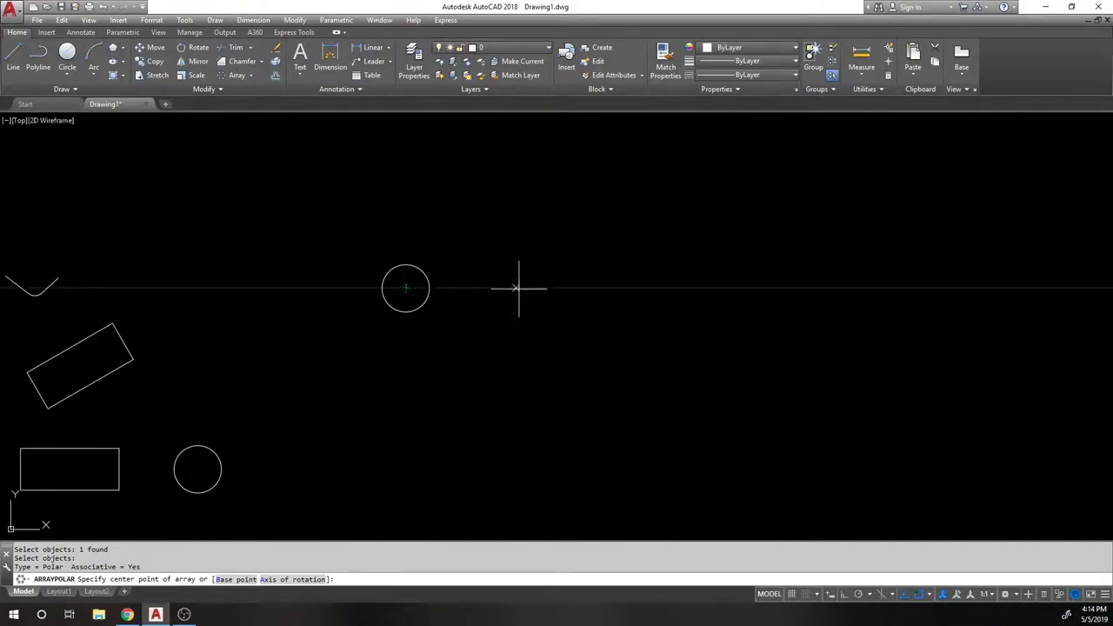
middle_drag(551, 300, 408, 205)
click(347, 283)
middle_drag(341, 199, 367, 236)
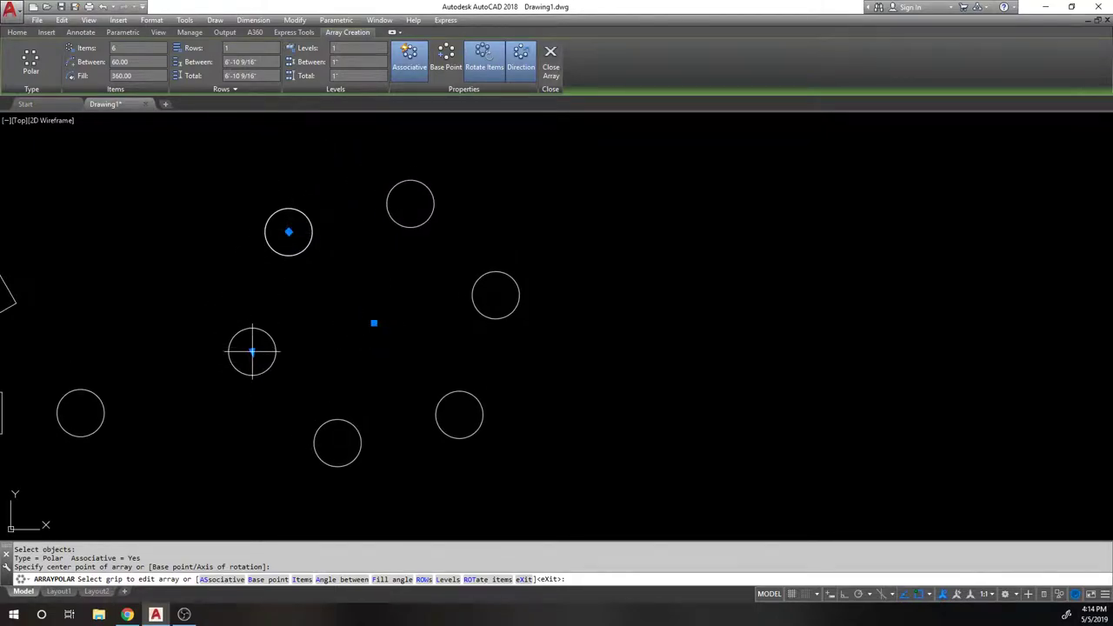
Step: Set the polar array's number of items to 12 and finish the array
click(252, 352)
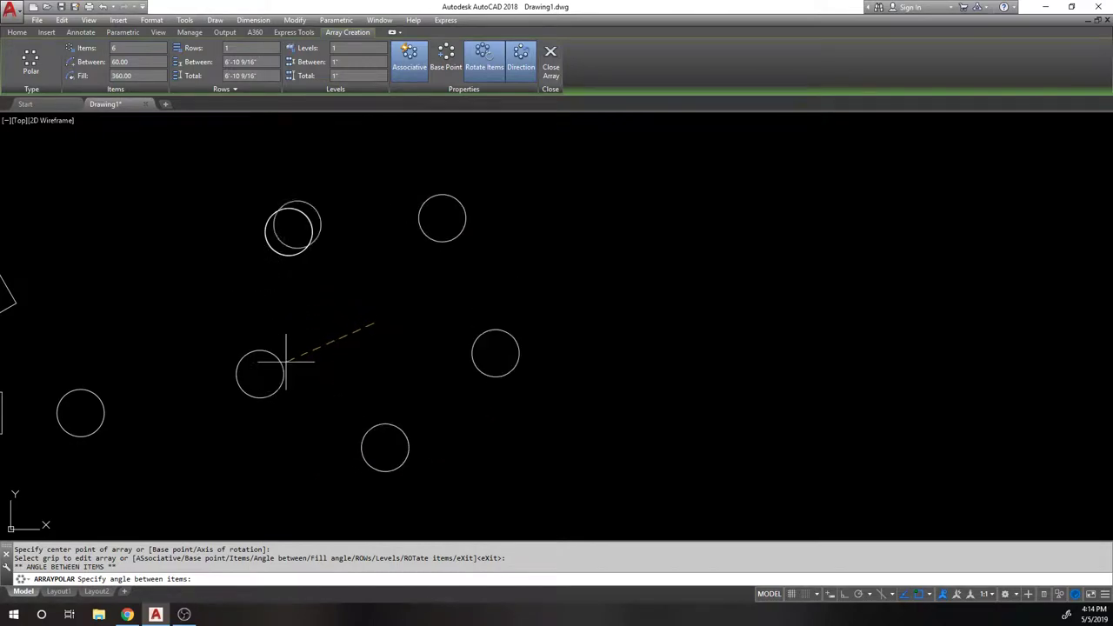
key(Escape)
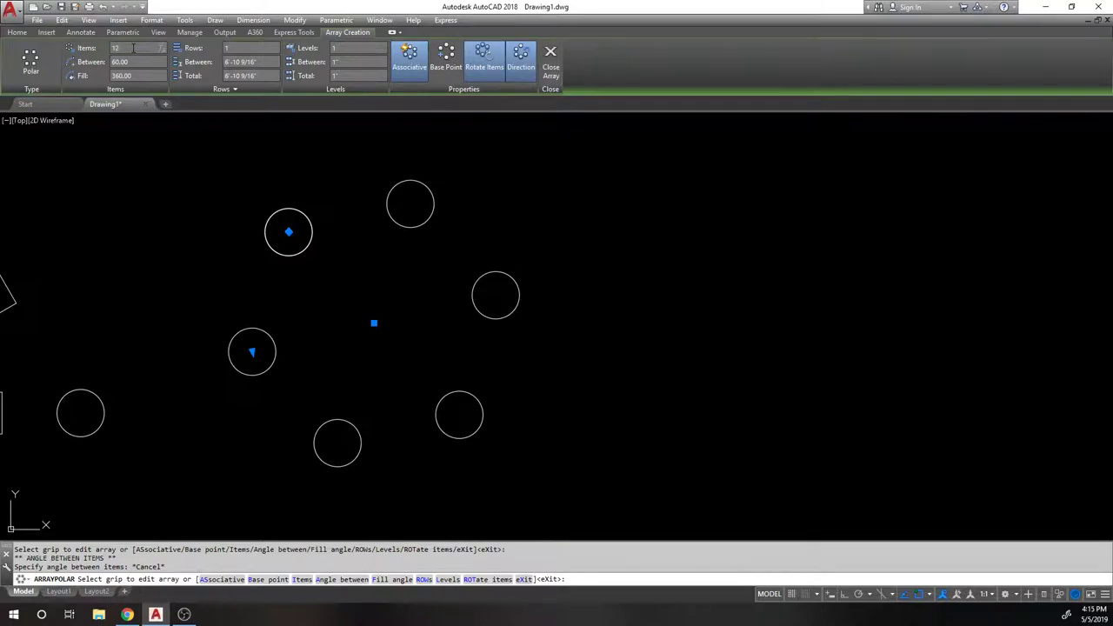
key(Return)
key(Return)
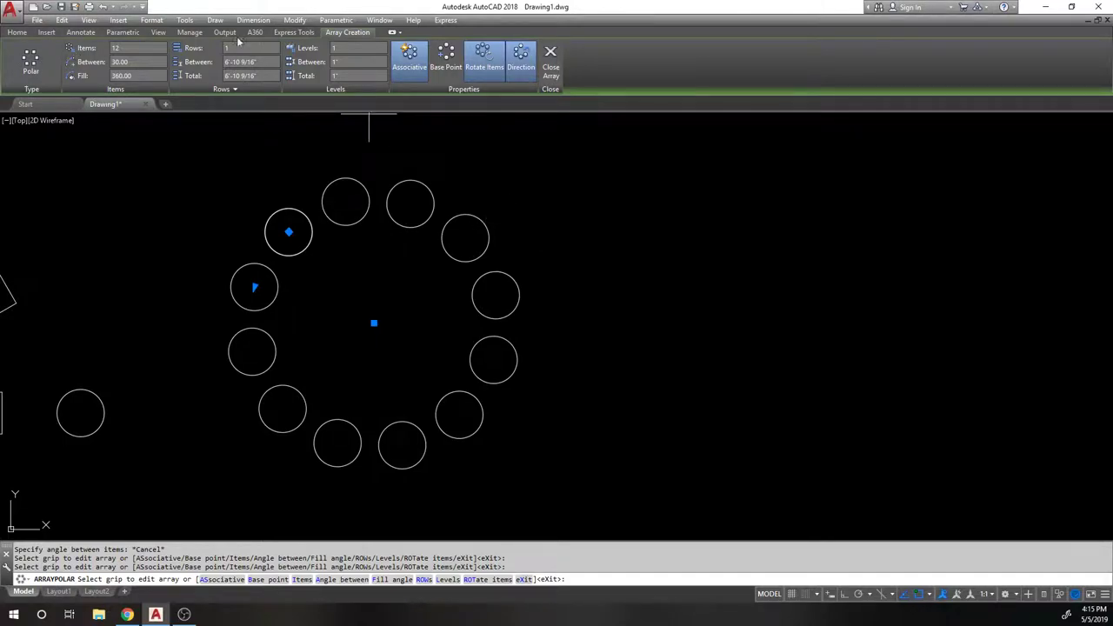
click(551, 56)
Step: Erase the whole polar array of circles
scroll(347, 249, down, 3)
click(405, 183)
scroll(339, 209, up, 2)
key(Escape)
click(472, 168)
click(350, 206)
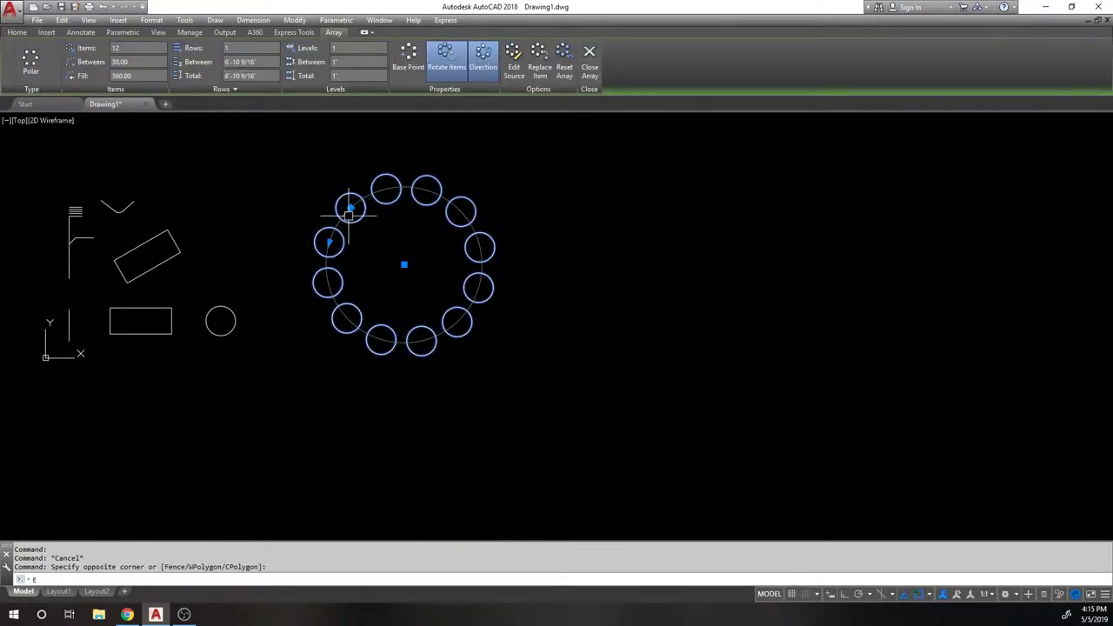
text(e)
key(Return)
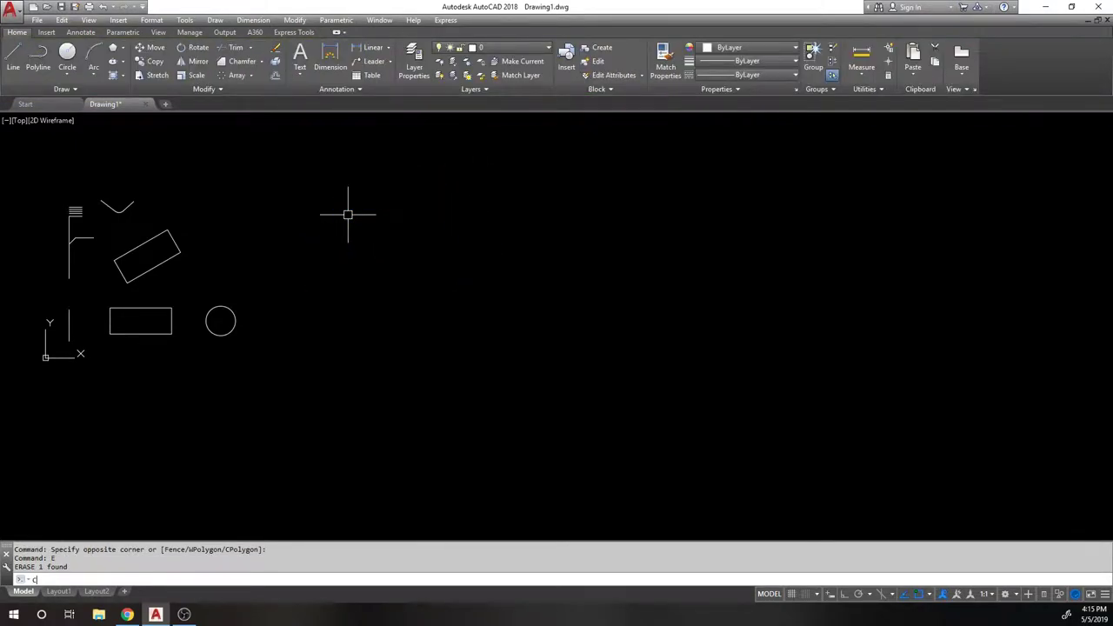
Step: Start the ARRAYCLASSIC command and configure a rectangular array with row and column offsets of 5'
text(RAY)
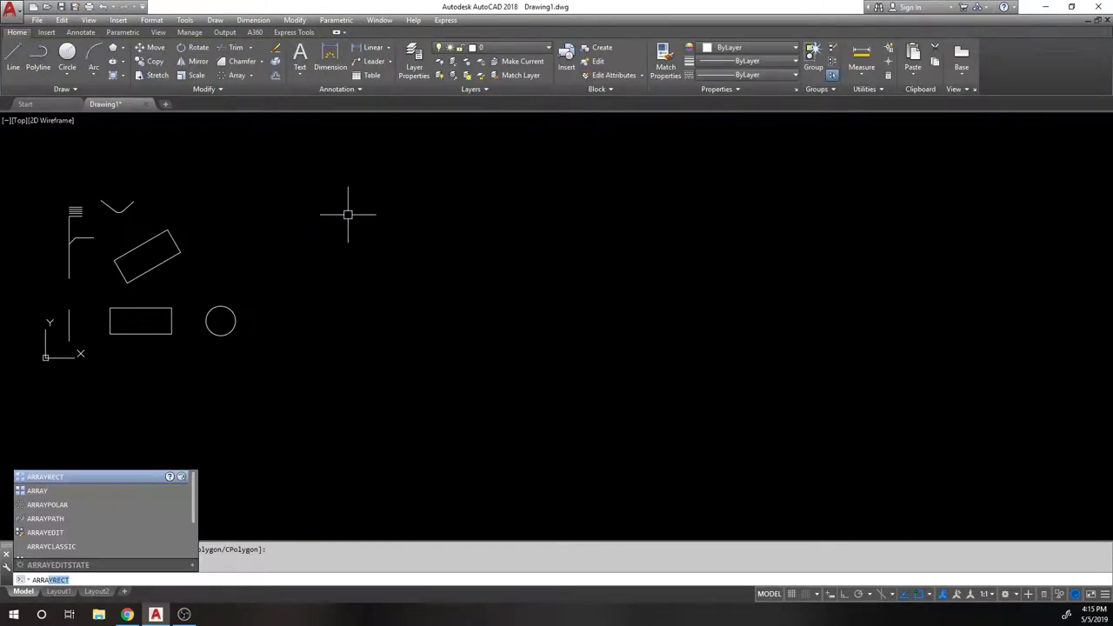
text(CLASSIC)
key(Return)
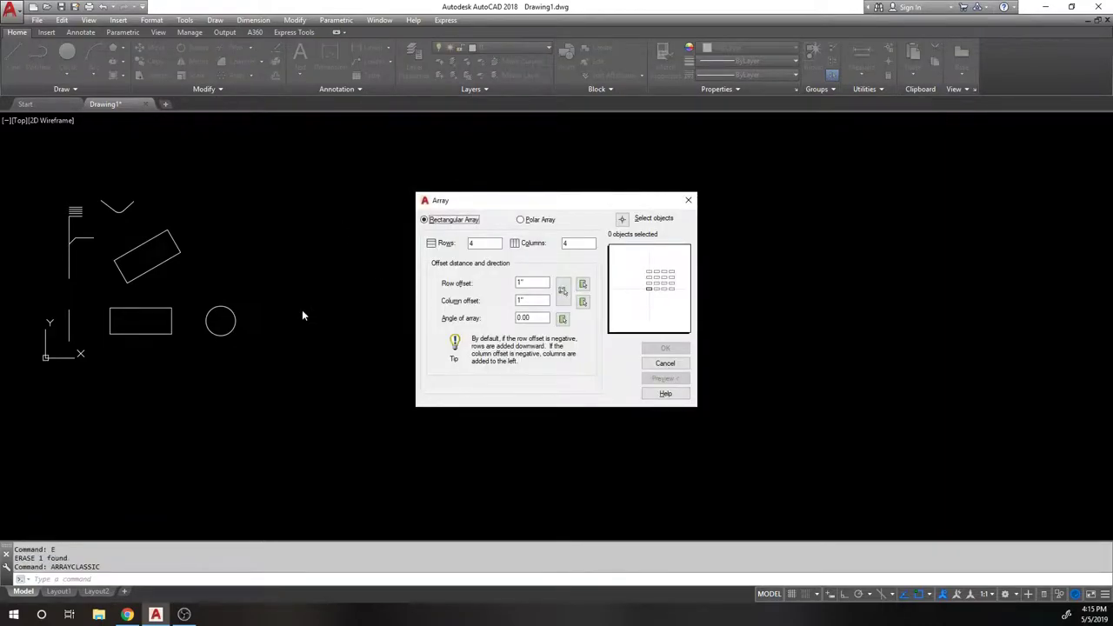
click(545, 221)
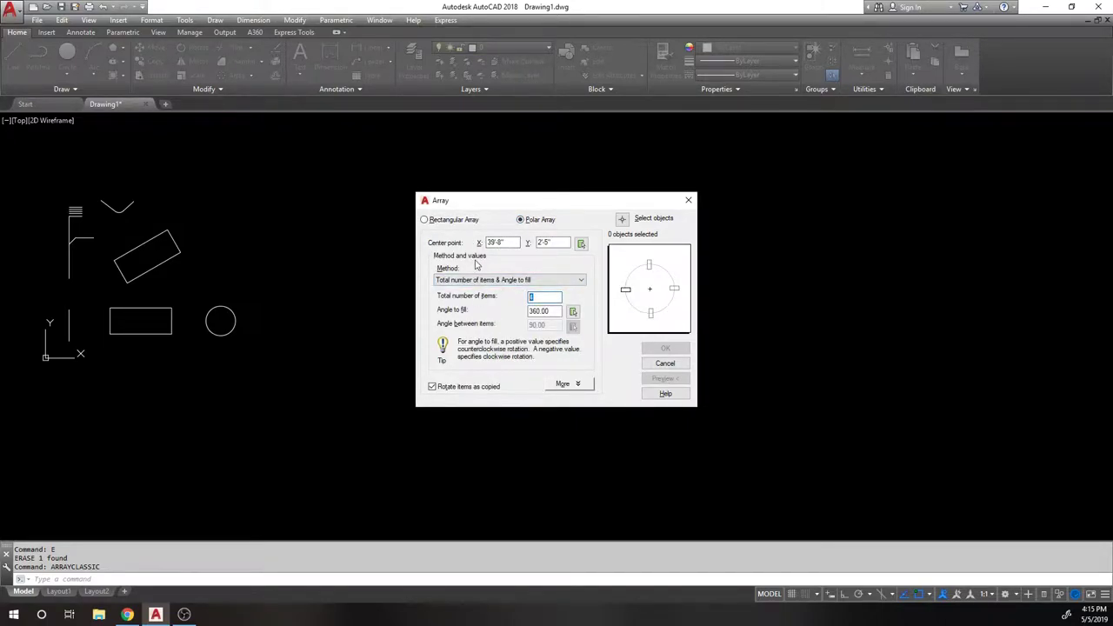
click(453, 220)
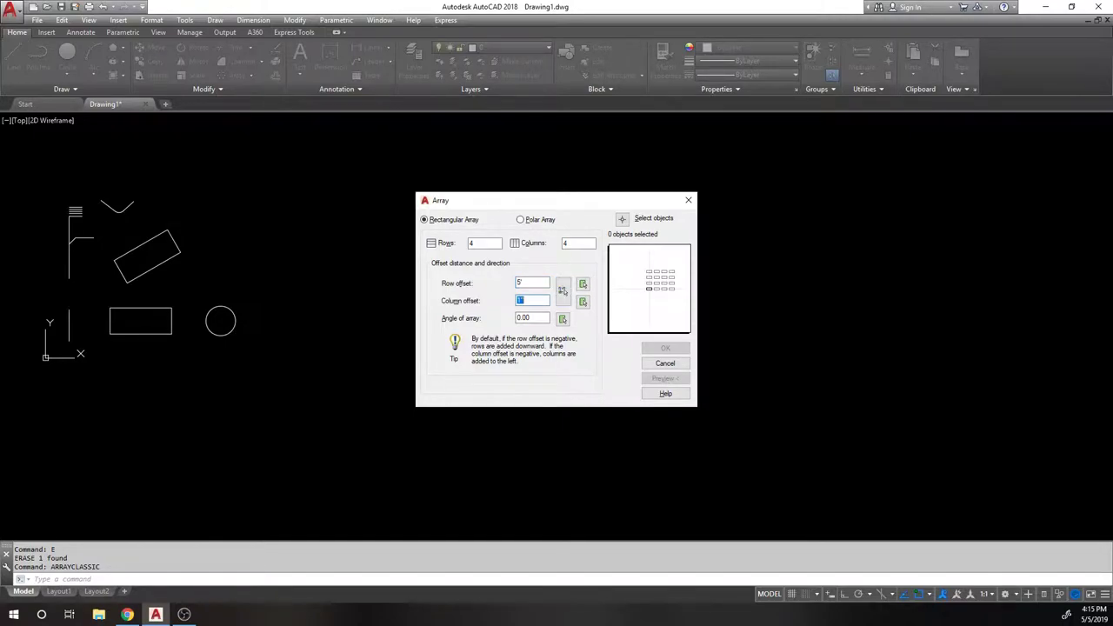
Step: Select the remaining circle as the source and create the array with 4 rows and 4 columns
click(622, 219)
click(235, 320)
key(Return)
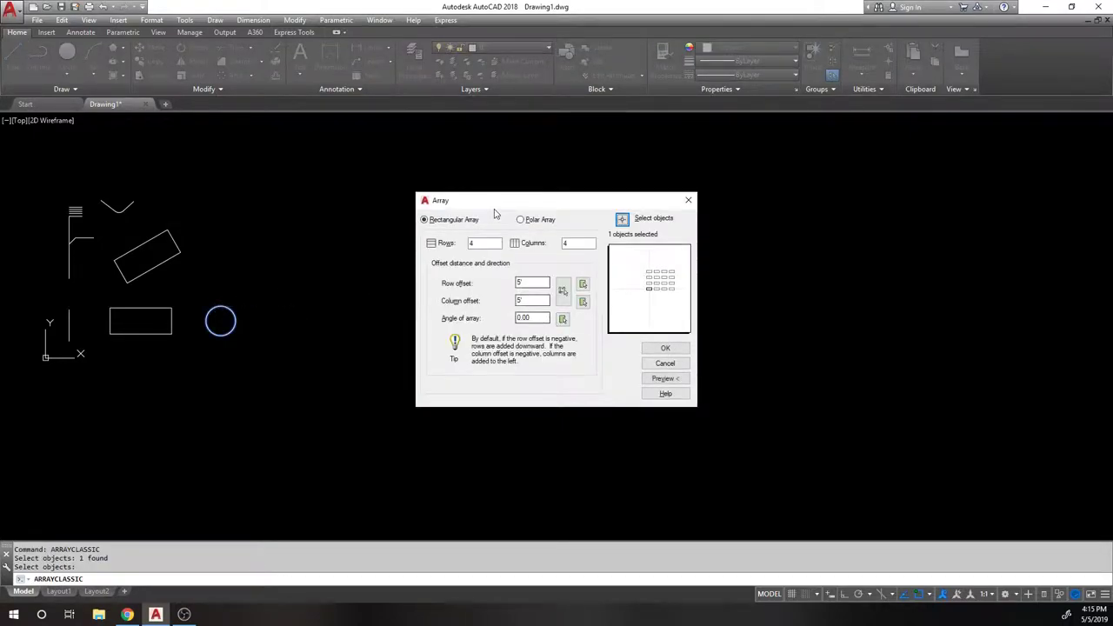
click(666, 349)
scroll(304, 217, up, 4)
scroll(310, 255, down, 4)
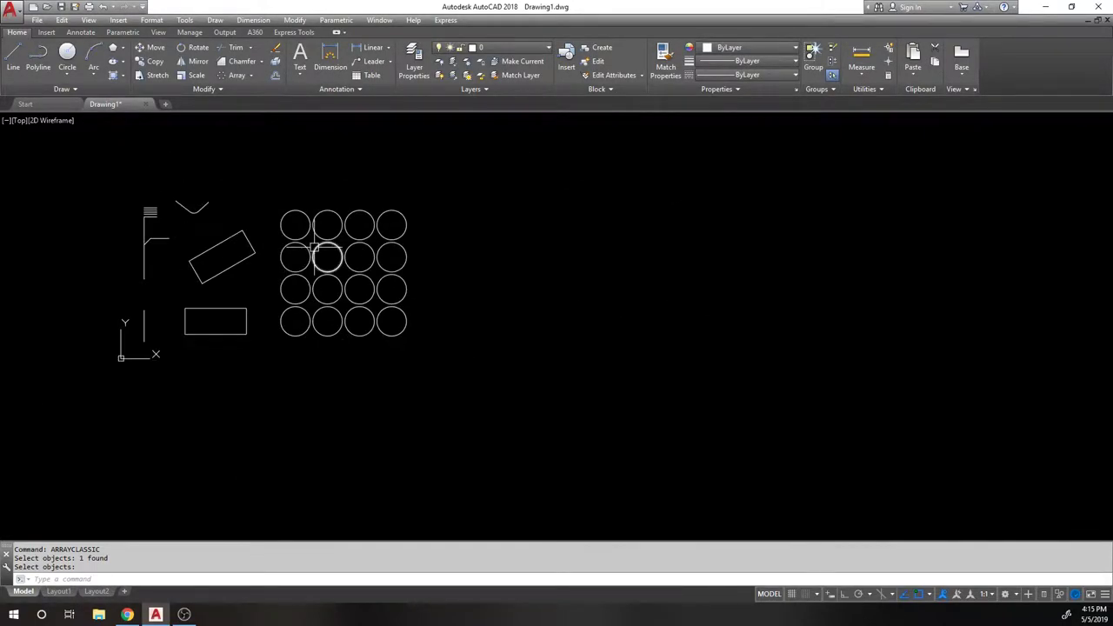
scroll(317, 251, up, 2)
Step: Select different groups of arrayed circles and a single one to examine whether they are separate objects
click(524, 337)
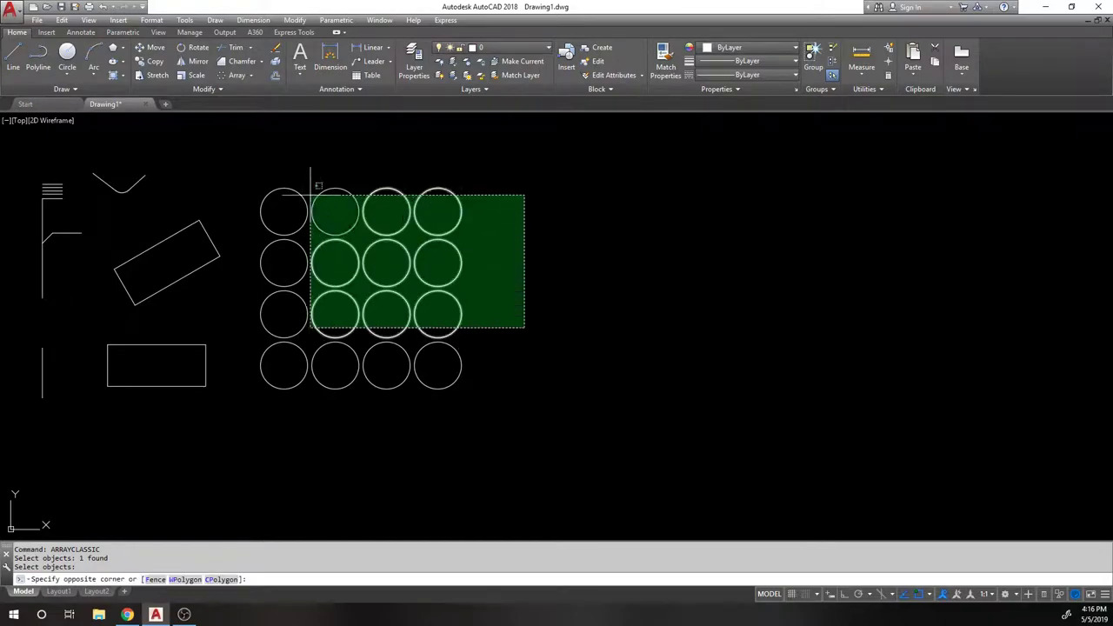
click(240, 144)
click(474, 398)
click(414, 337)
click(395, 405)
click(319, 342)
key(Escape)
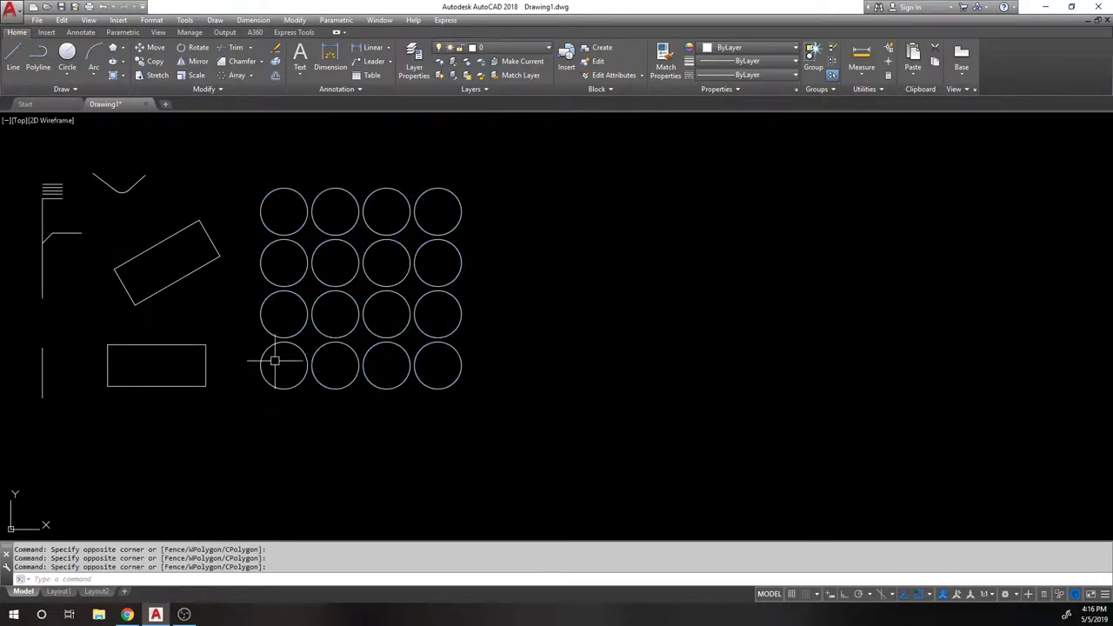
key(Escape)
click(305, 397)
click(268, 365)
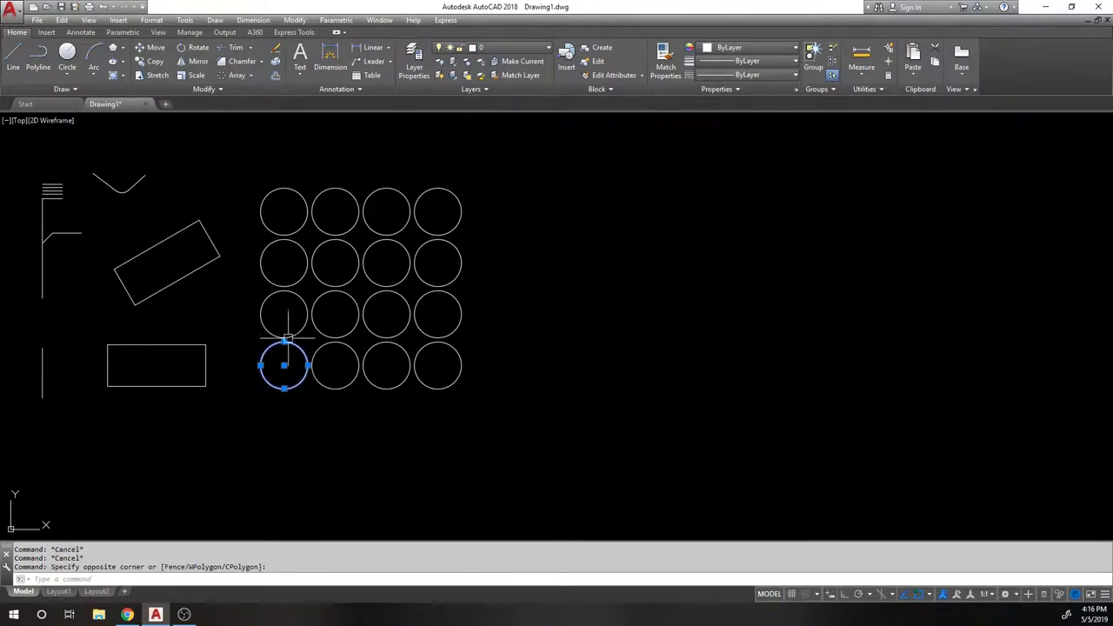
key(Escape)
click(510, 386)
click(264, 175)
key(Escape)
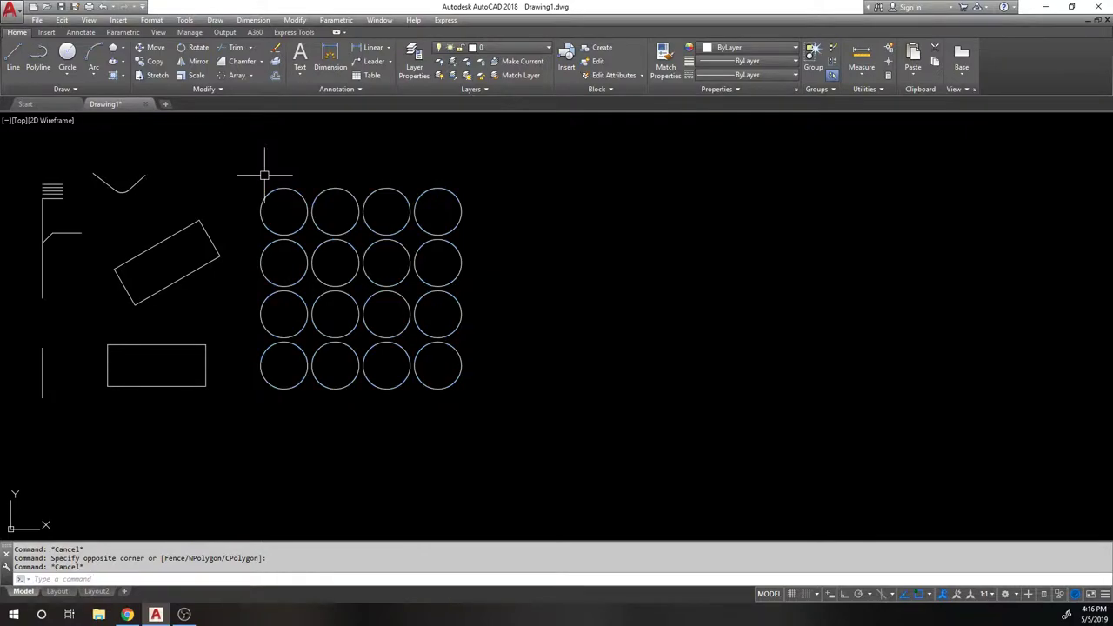
Step: Set the radius of all the arrayed circles to 1' in the Properties palette, and close the palette
text(PR)
key(Return)
click(687, 449)
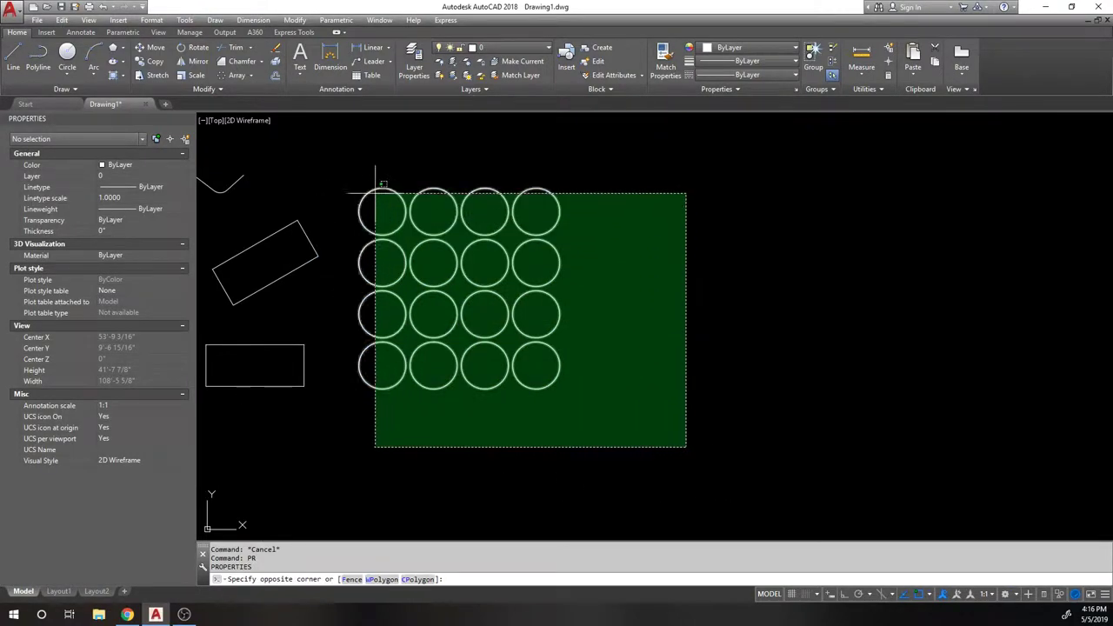
click(357, 163)
click(124, 336)
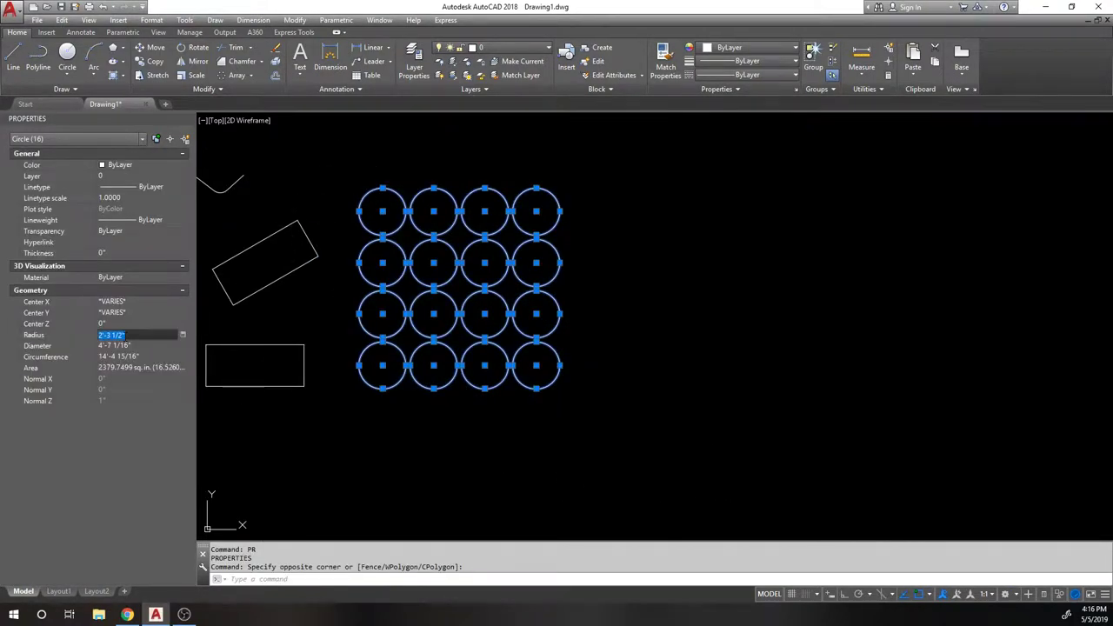
key(Return)
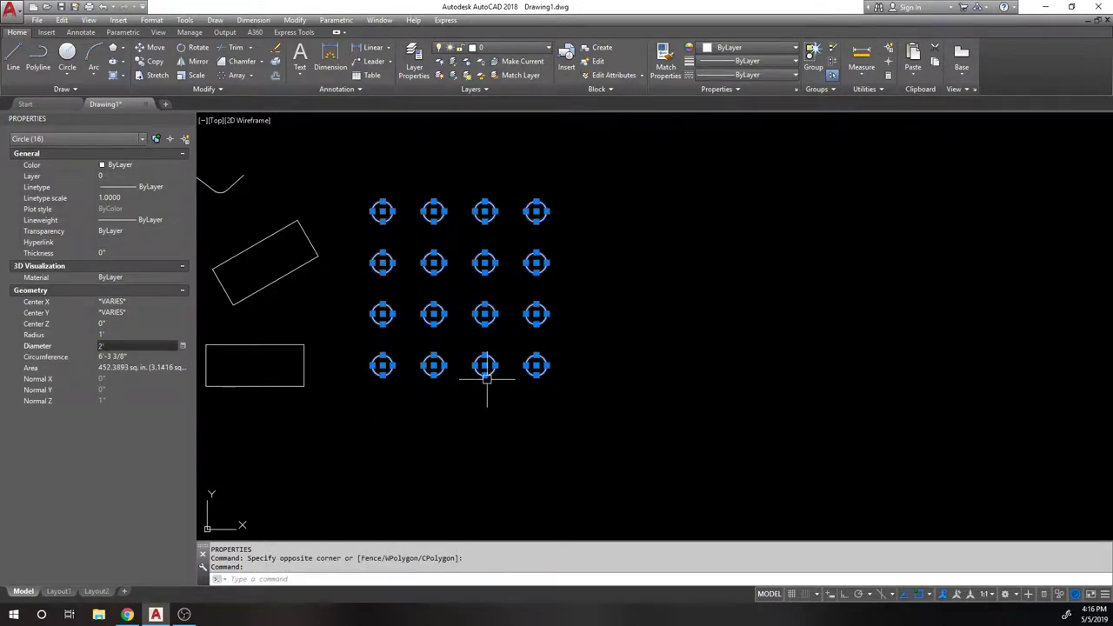
key(Escape)
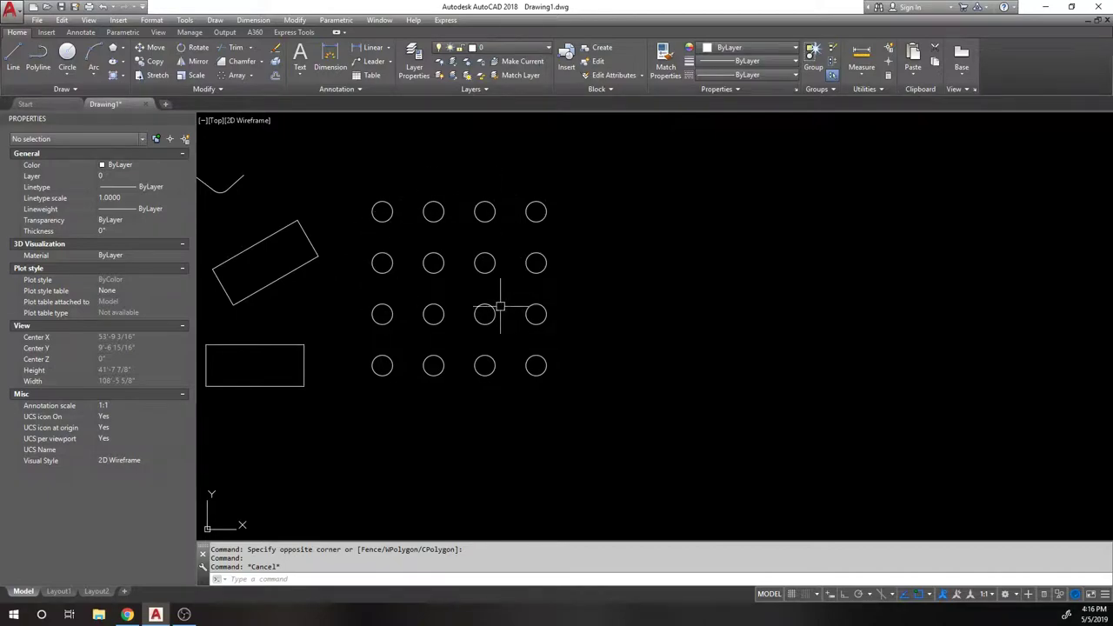
click(189, 121)
scroll(542, 224, down, 3)
middle_drag(318, 310, 314, 267)
click(251, 75)
click(252, 75)
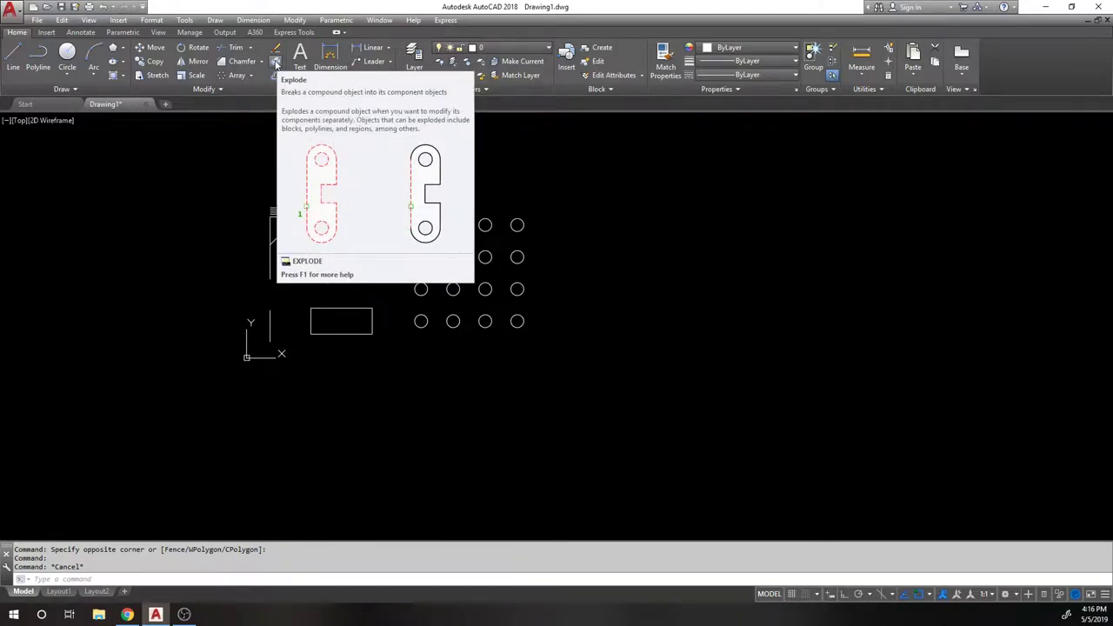
Step: Explode the lower, horizontal rectangle into individual lines
scroll(356, 290, up, 6)
click(356, 291)
scroll(310, 235, down, 4)
scroll(311, 235, up, 2)
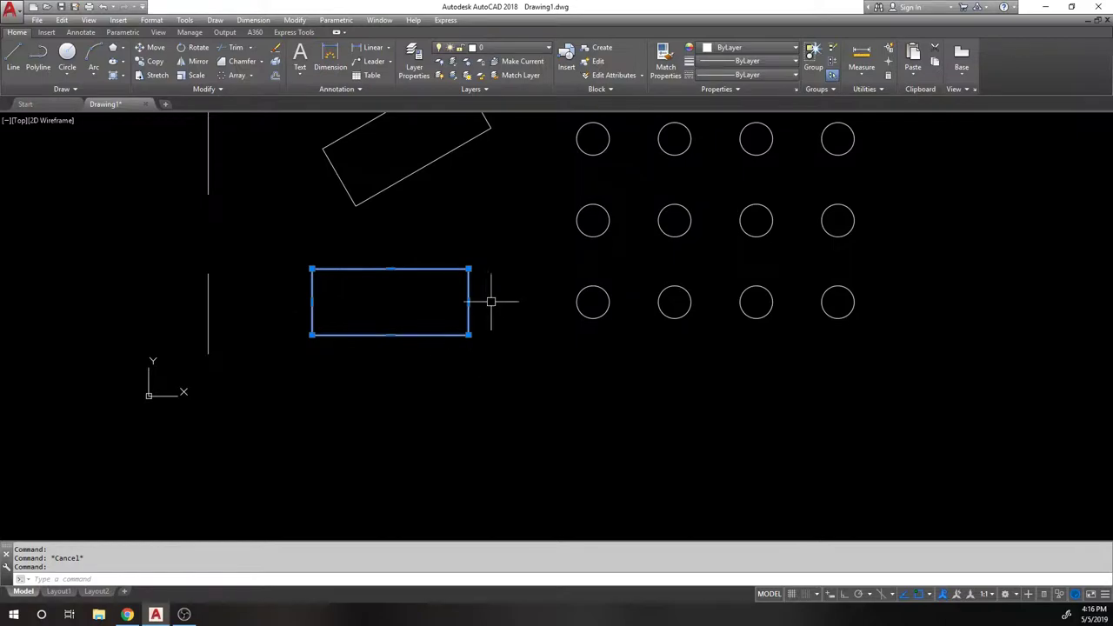
key(Escape)
click(274, 61)
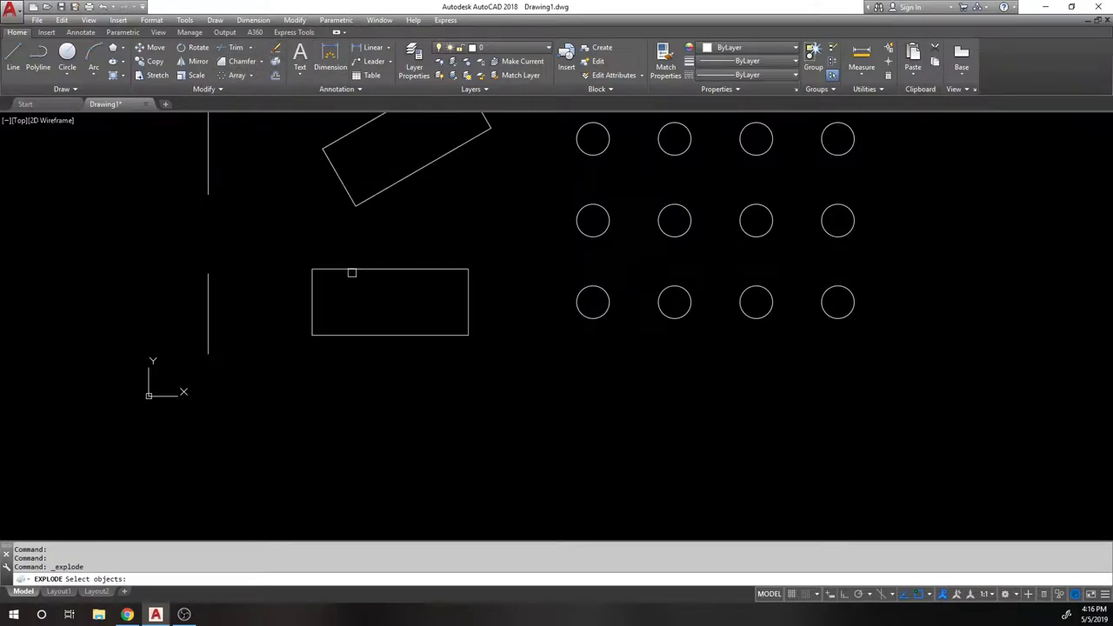
click(353, 270)
key(Return)
Step: Select the sides of the exploded rectangle to check that they are separate lines
click(329, 269)
key(Escape)
click(312, 298)
key(Escape)
click(400, 335)
click(470, 311)
key(Escape)
scroll(410, 243, down, 3)
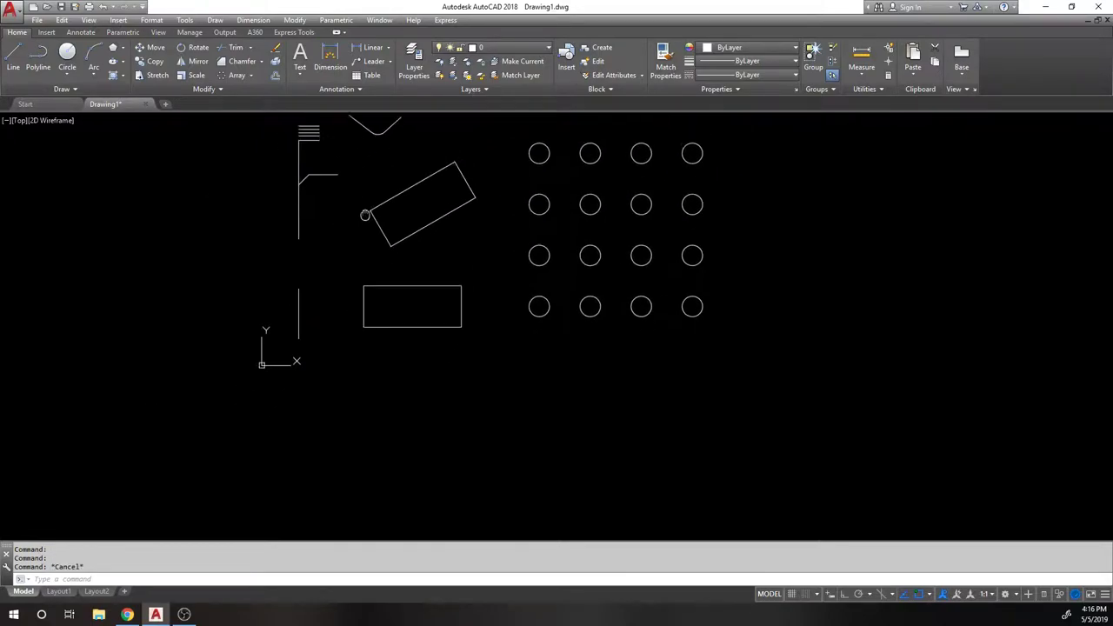
mouse_move(350, 184)
middle_down()
mouse_move(329, 159)
mouse_move(251, 120)
middle_up()
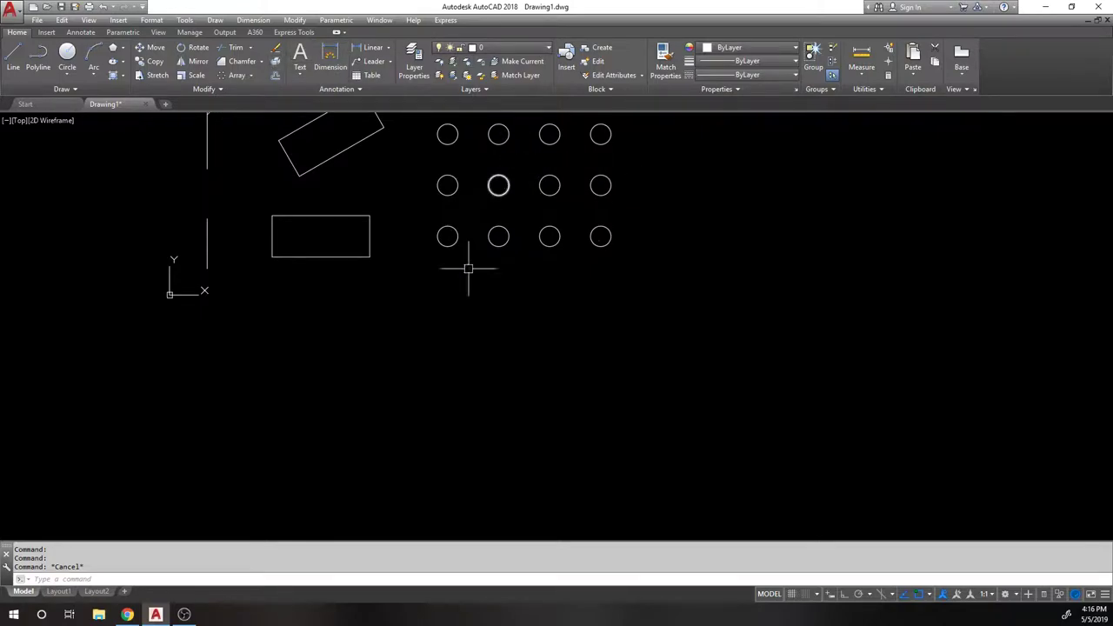
middle_drag(260, 168, 330, 267)
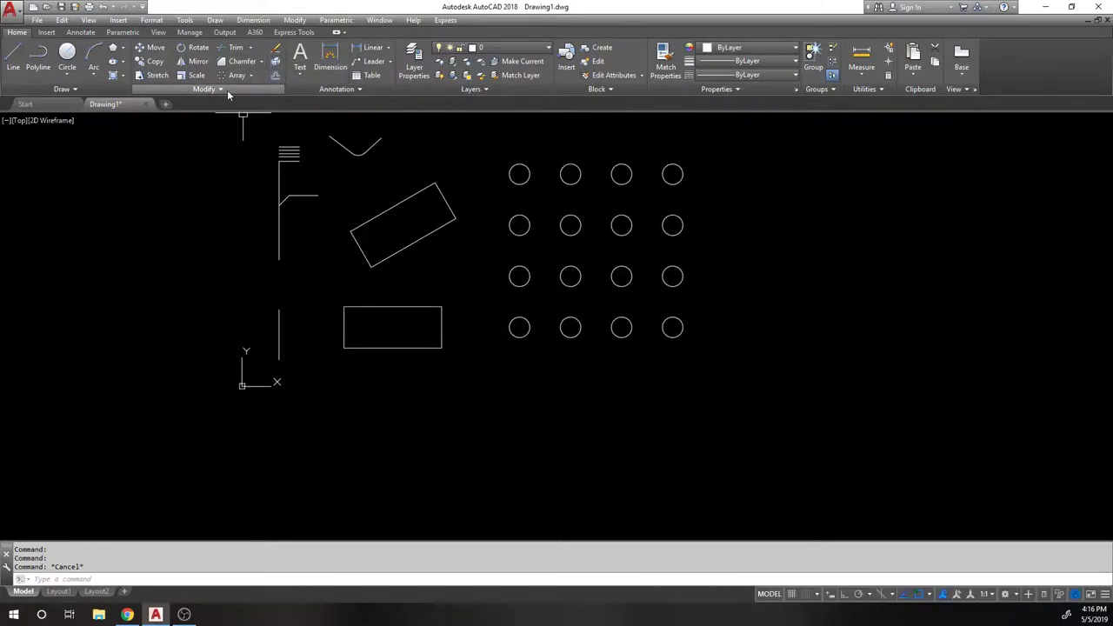
click(225, 90)
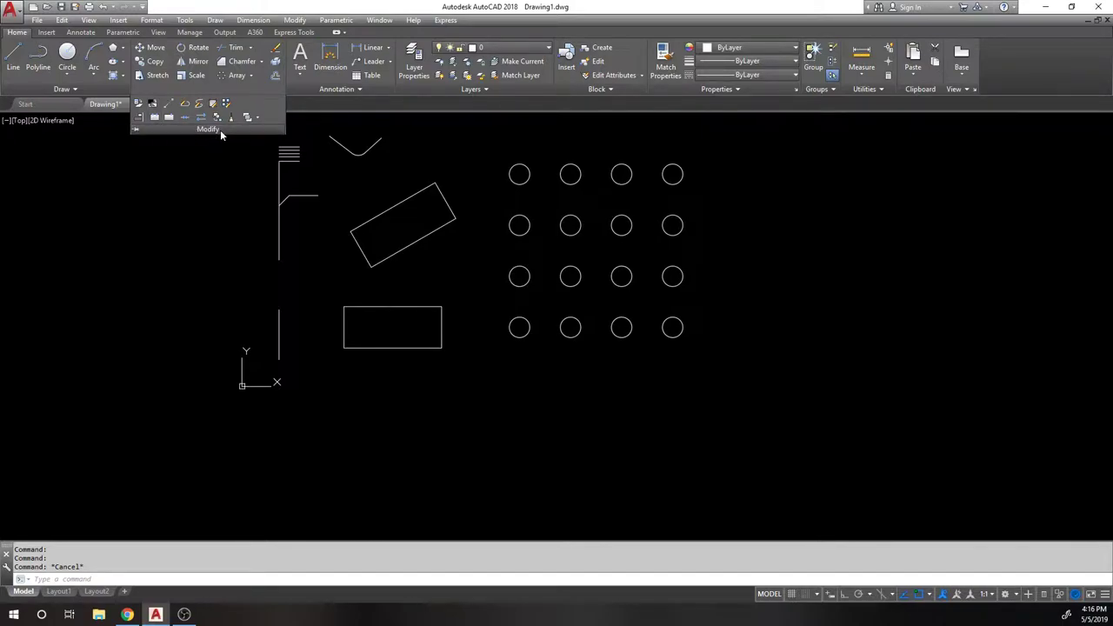
click(220, 130)
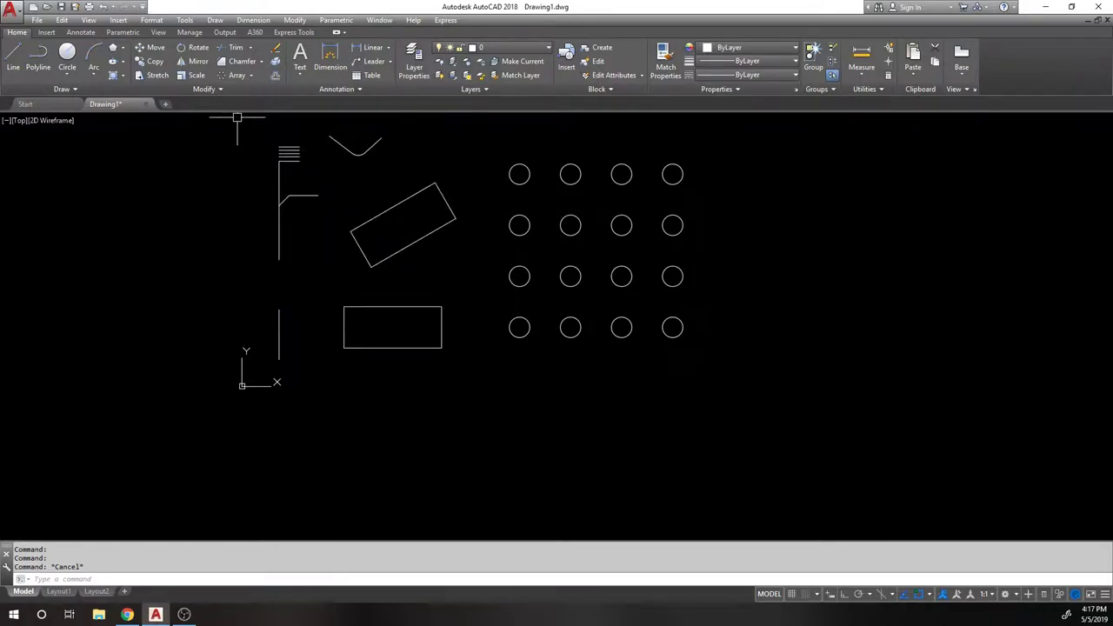
Step: Offset the long vertical line below the short stacked lines to its left by a distance of 12"
click(275, 75)
scroll(230, 187, up, 4)
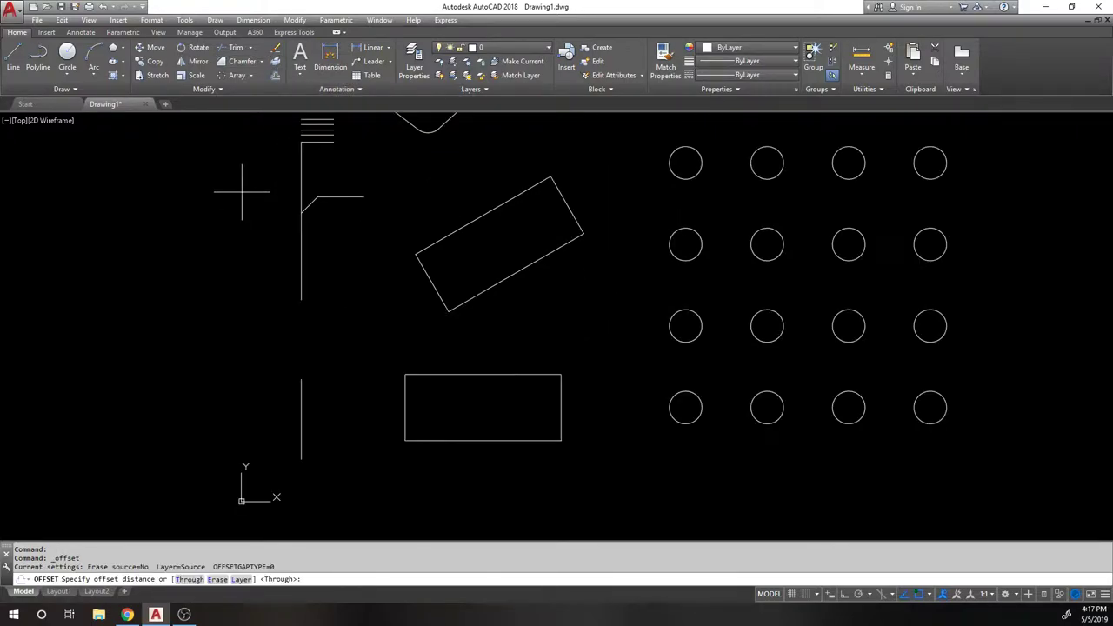
middle_drag(272, 203, 306, 233)
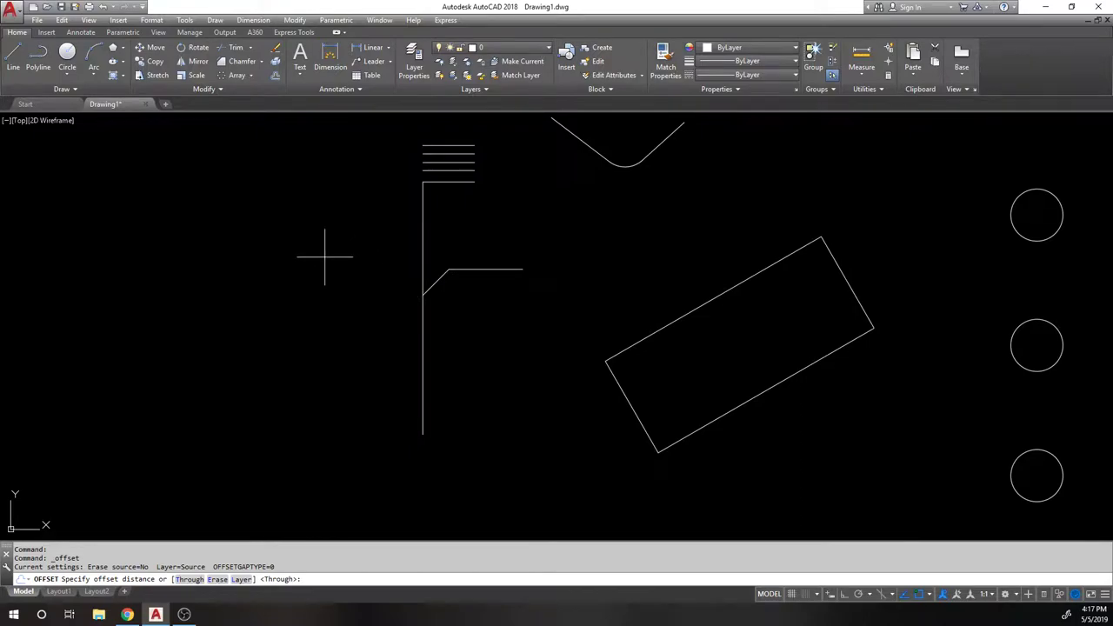
key(Return)
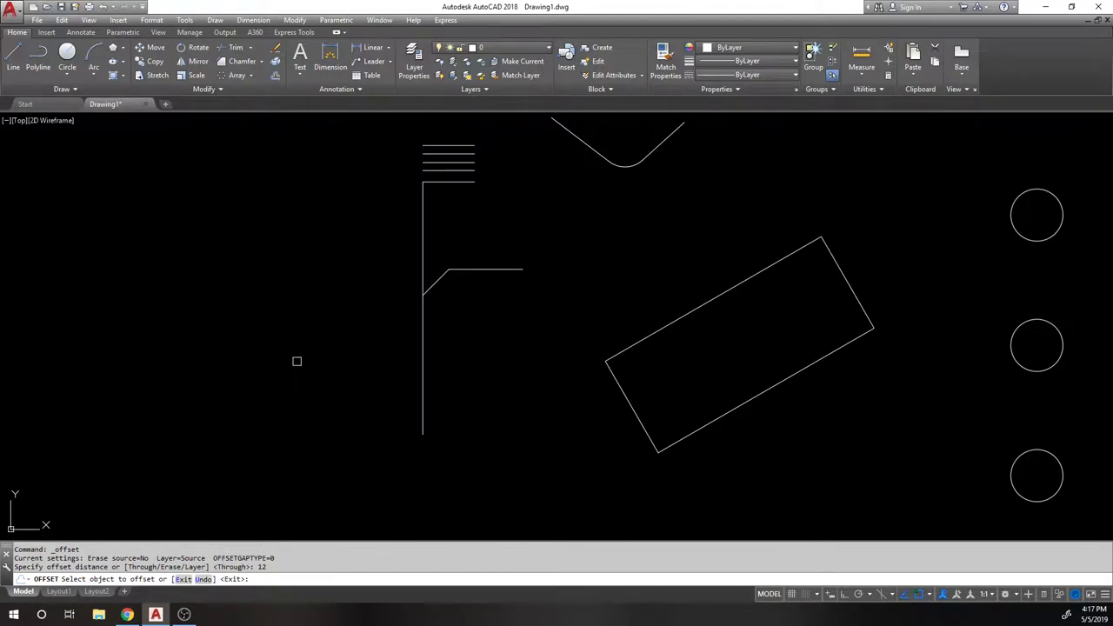
click(423, 216)
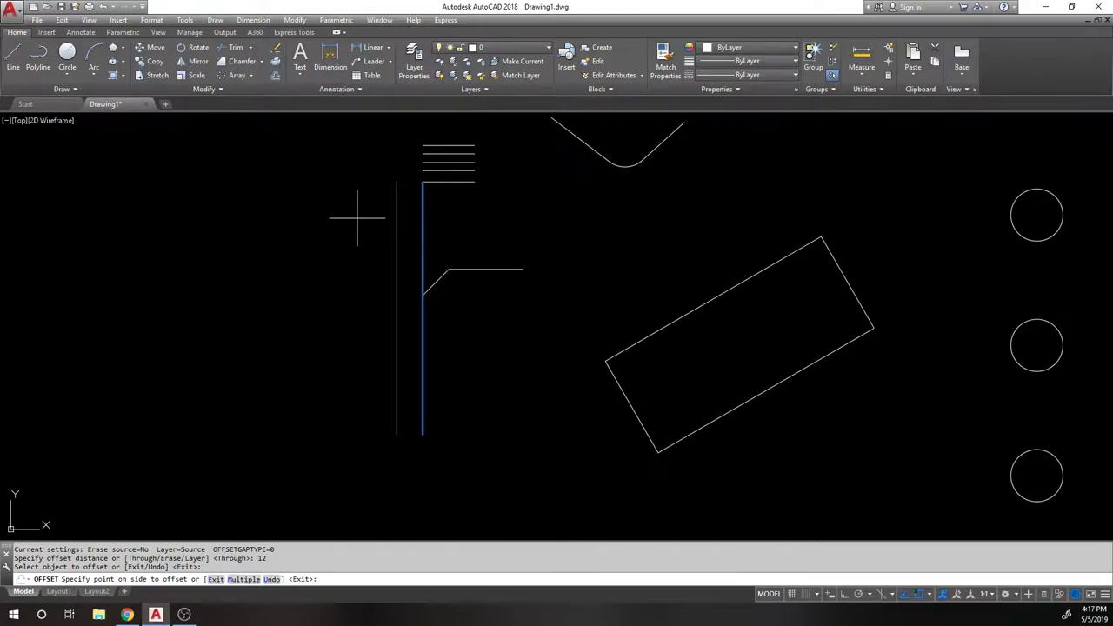
click(296, 231)
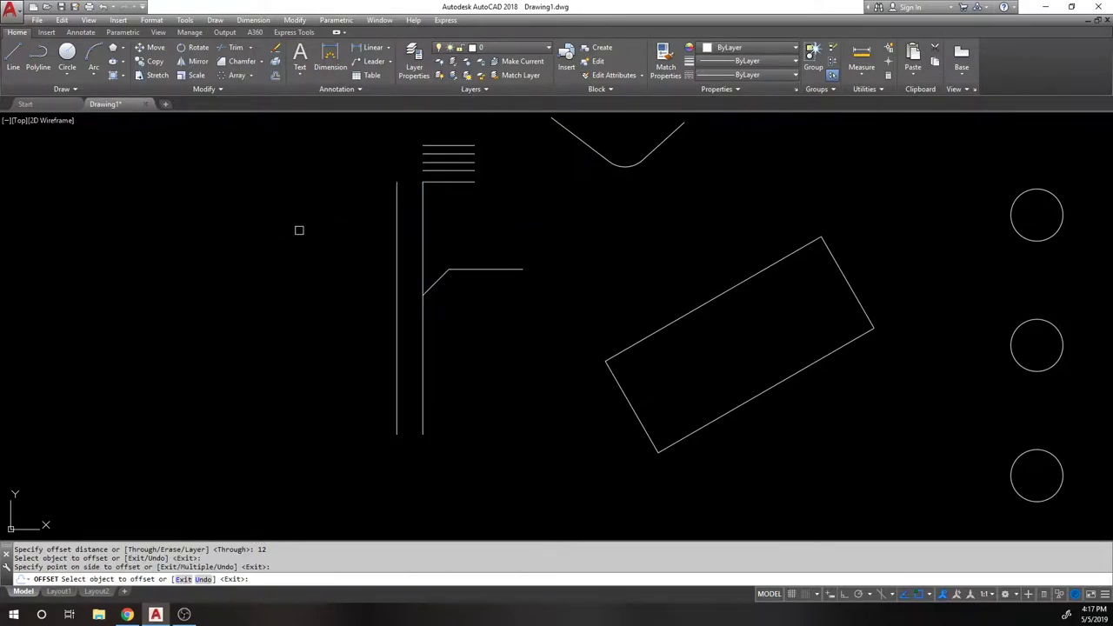
Step: Offset each newest vertical copy to the left by 12" to add three more parallel lines
click(396, 216)
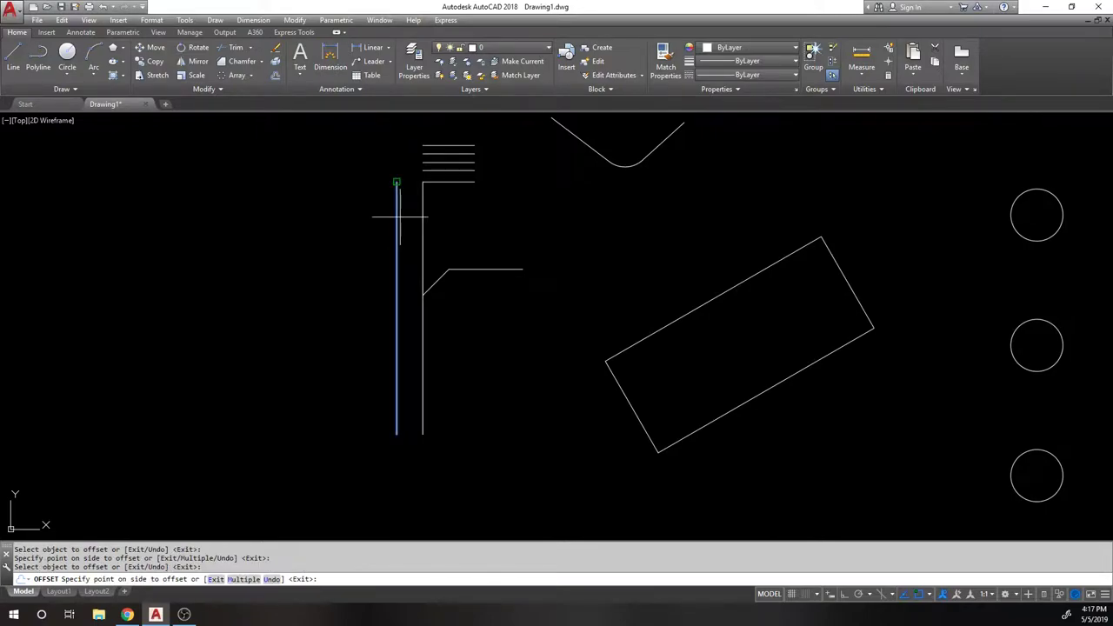
click(296, 202)
click(368, 198)
click(306, 197)
click(344, 198)
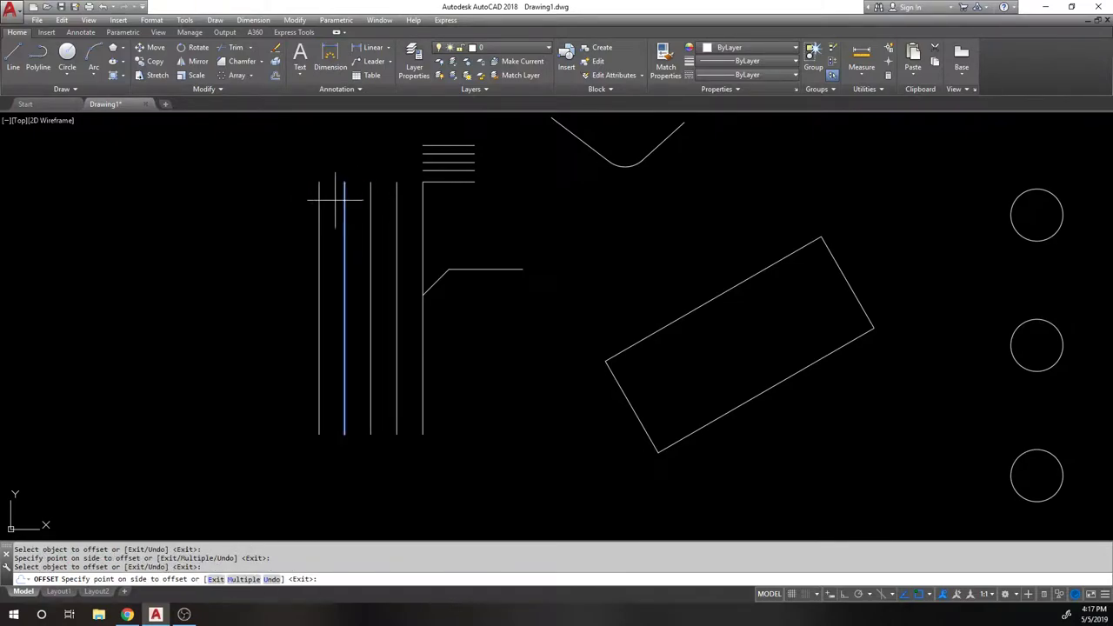
click(271, 198)
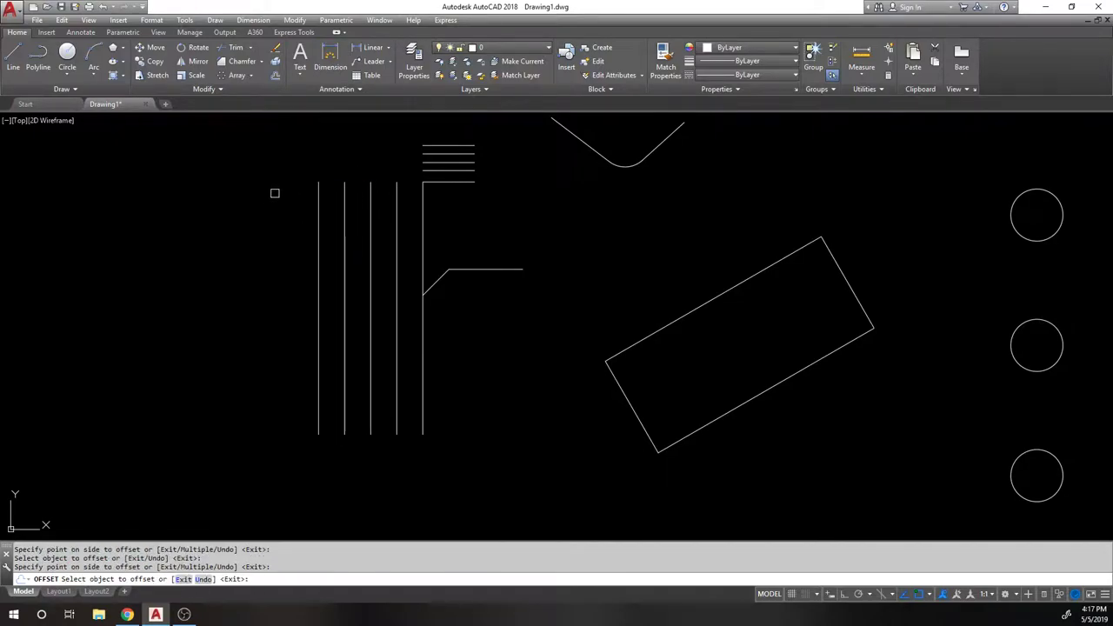
Step: Offset the leftmost vertical line to the left with the Multiple option, adding eight more copies at 12" spacing
click(318, 192)
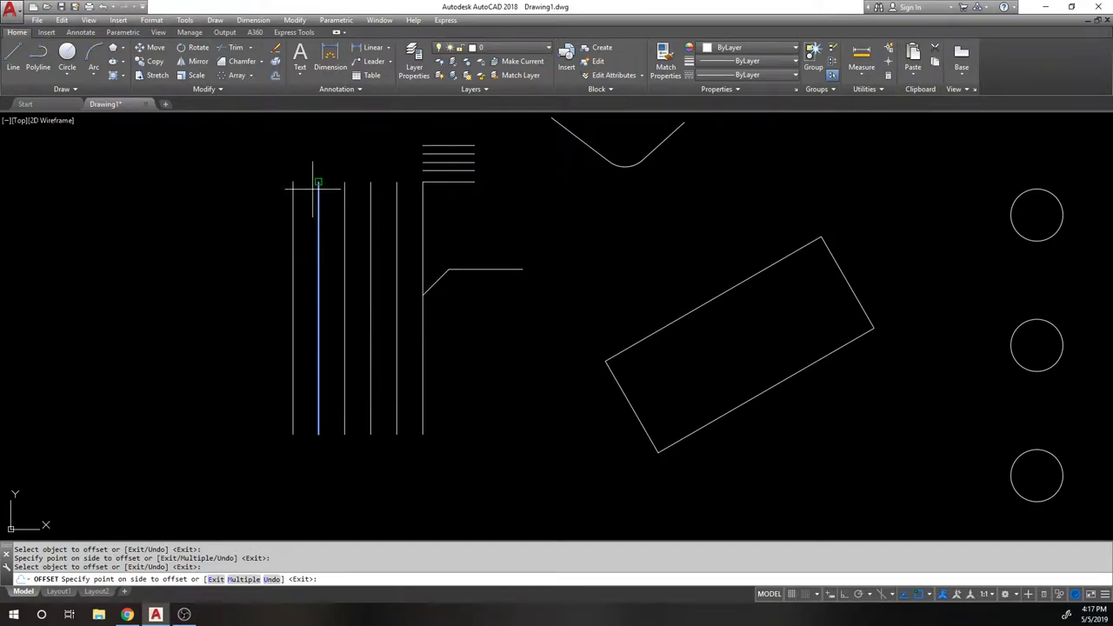
click(251, 579)
scroll(417, 335, down, 4)
scroll(423, 336, up, 2)
click(365, 326)
click(313, 329)
click(270, 331)
click(248, 332)
click(218, 335)
click(196, 326)
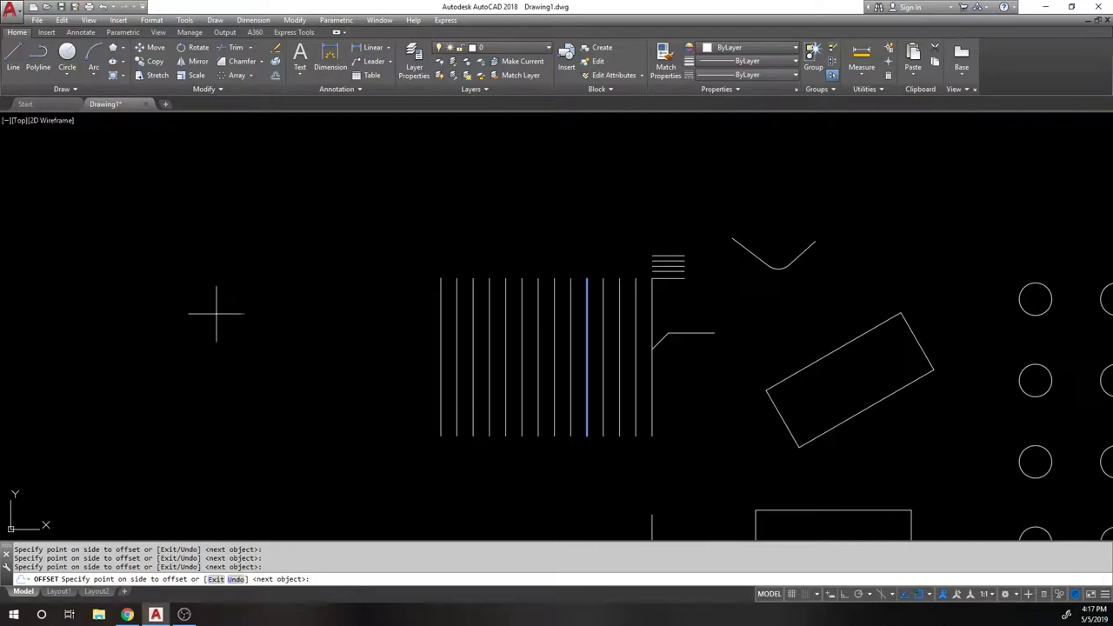
key(Return)
middle_drag(569, 303, 378, 251)
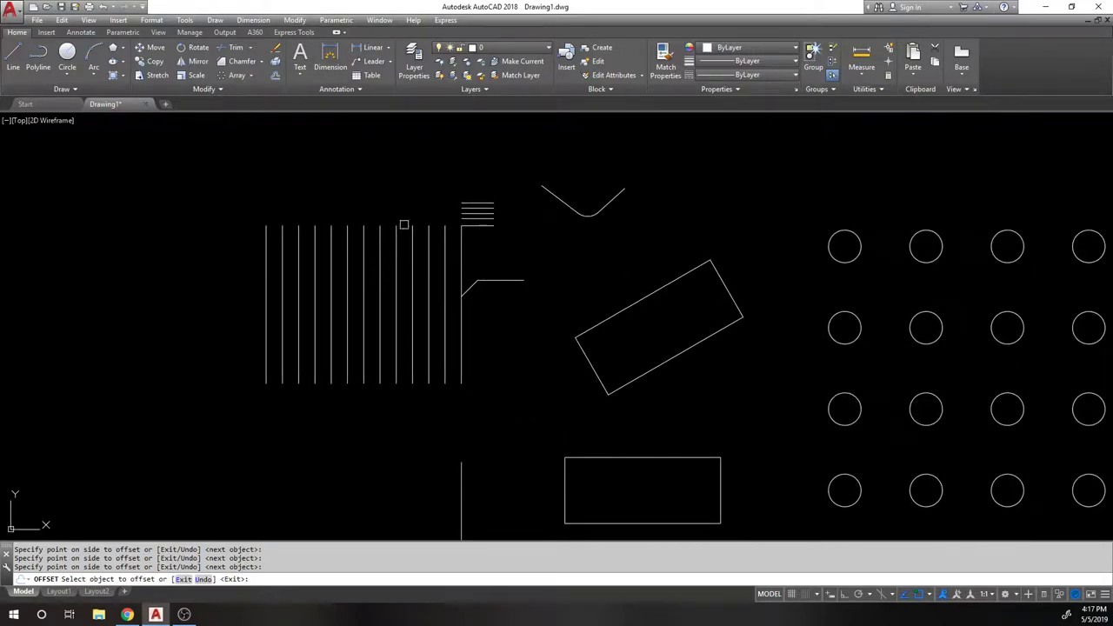
key(Return)
Step: Offset the circle at the upper-right corner of the array outward by 6"
mouse_move(852, 218)
middle_down()
mouse_move(616, 218)
mouse_move(865, 218)
middle_up()
middle_drag(673, 181, 265, 188)
middle_drag(725, 186, 654, 213)
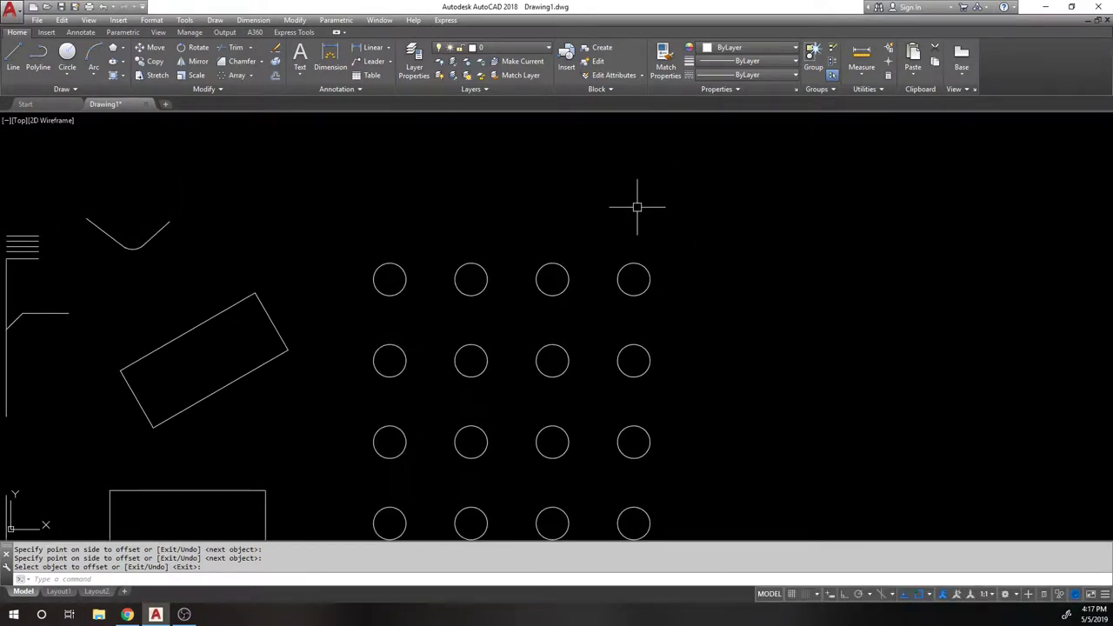
click(250, 296)
key(Escape)
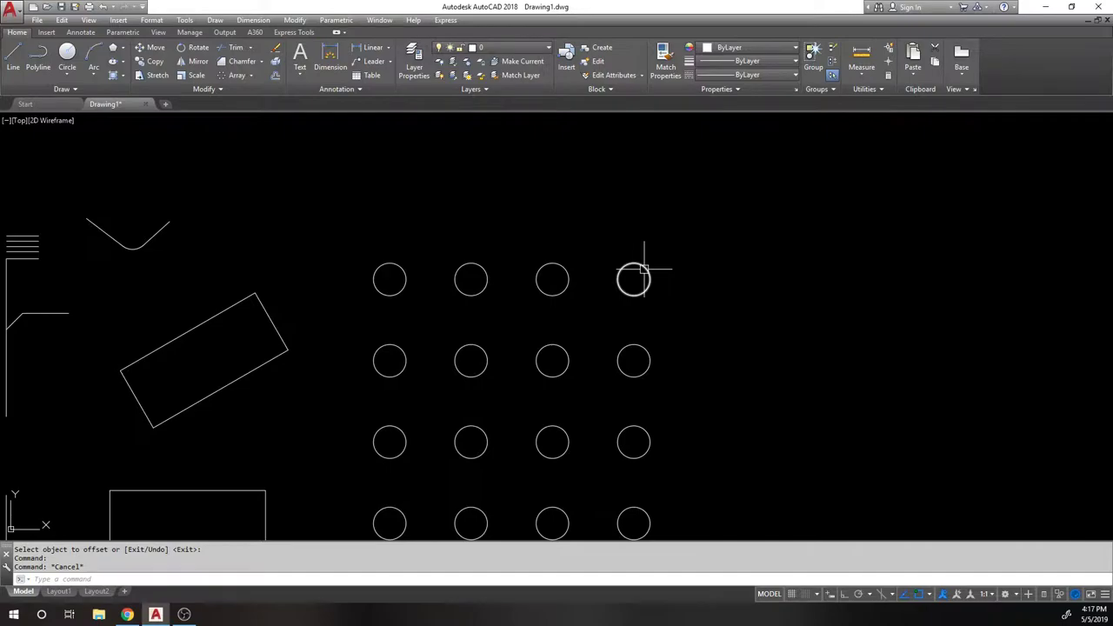
text(O)
key(Return)
scroll(644, 265, up, 2)
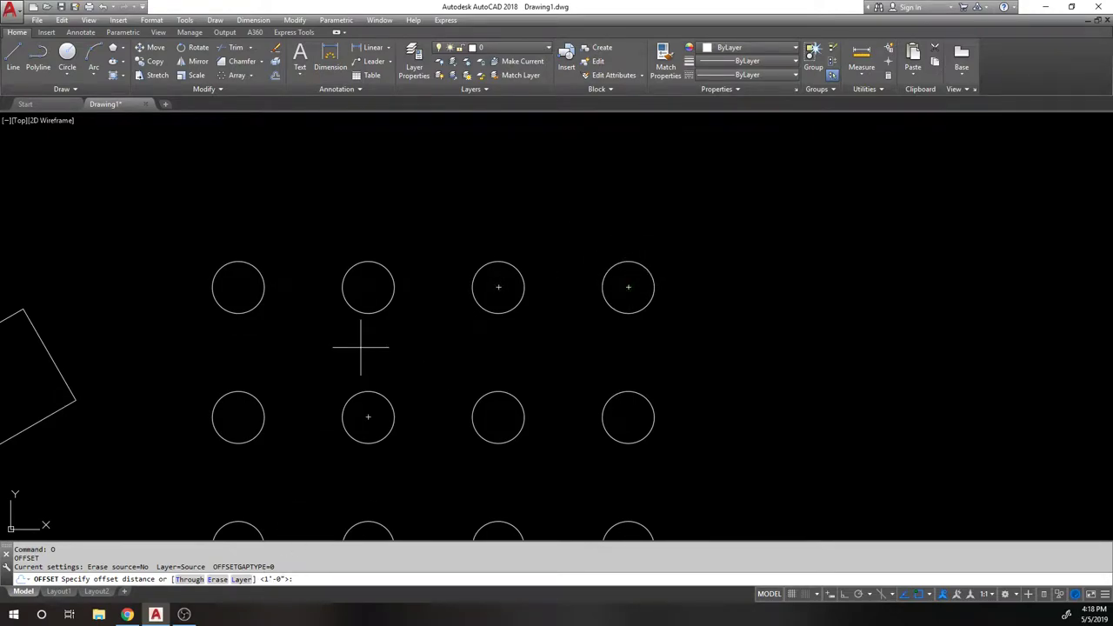
key(Return)
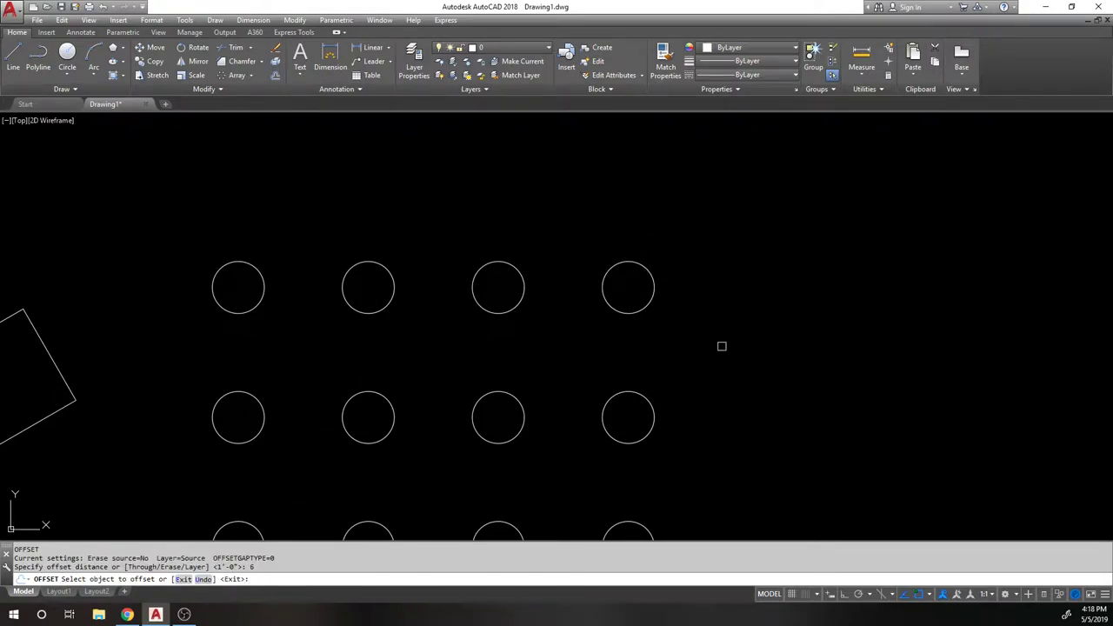
click(642, 268)
scroll(637, 276, up, 4)
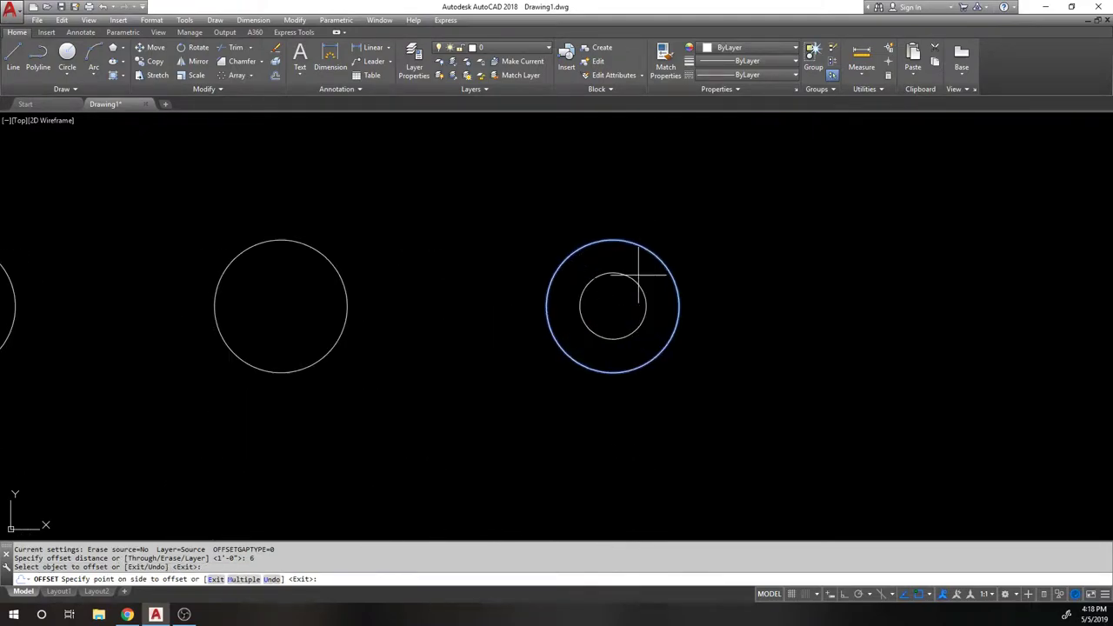
scroll(637, 277, down, 2)
click(696, 226)
Step: Offset the outermost concentric circle outward by 6" twice more
click(661, 247)
click(673, 233)
click(674, 229)
click(705, 204)
scroll(648, 230, down, 2)
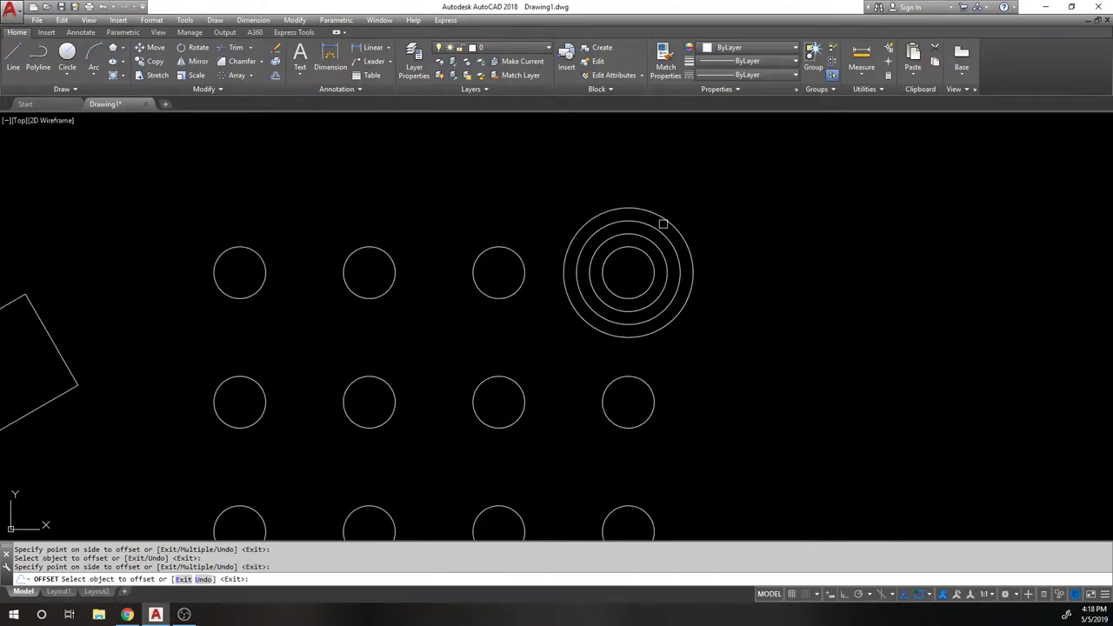
Step: Offset the rotated rectangle outward three times in succession by 6", and end the Offset command
scroll(652, 225, up, 5)
scroll(631, 188, down, 5)
middle_drag(361, 189, 806, 114)
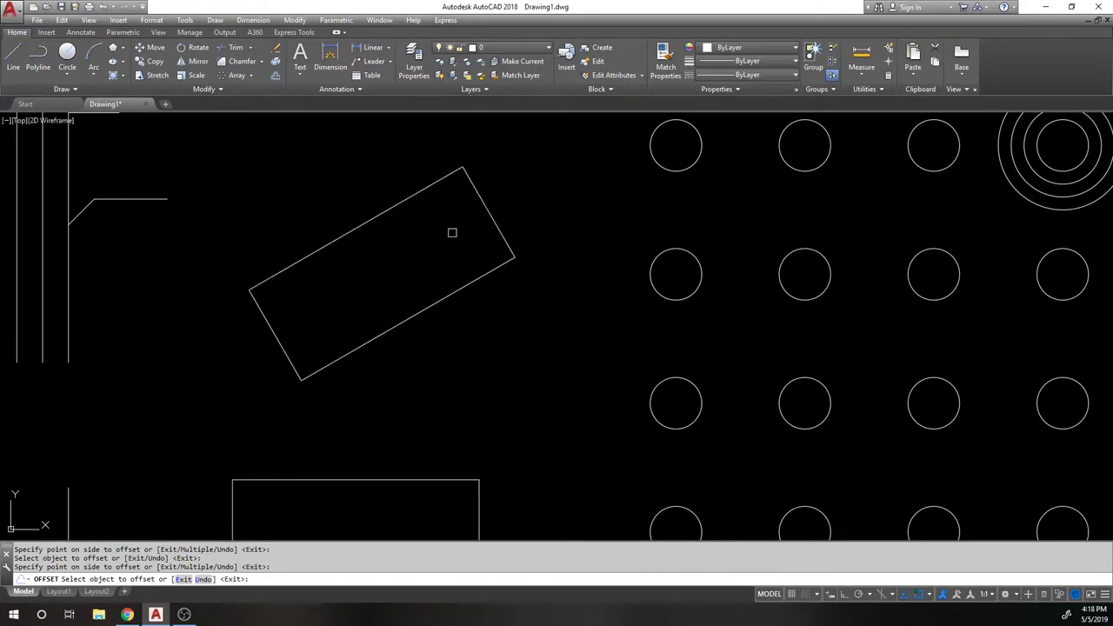
click(486, 277)
click(532, 316)
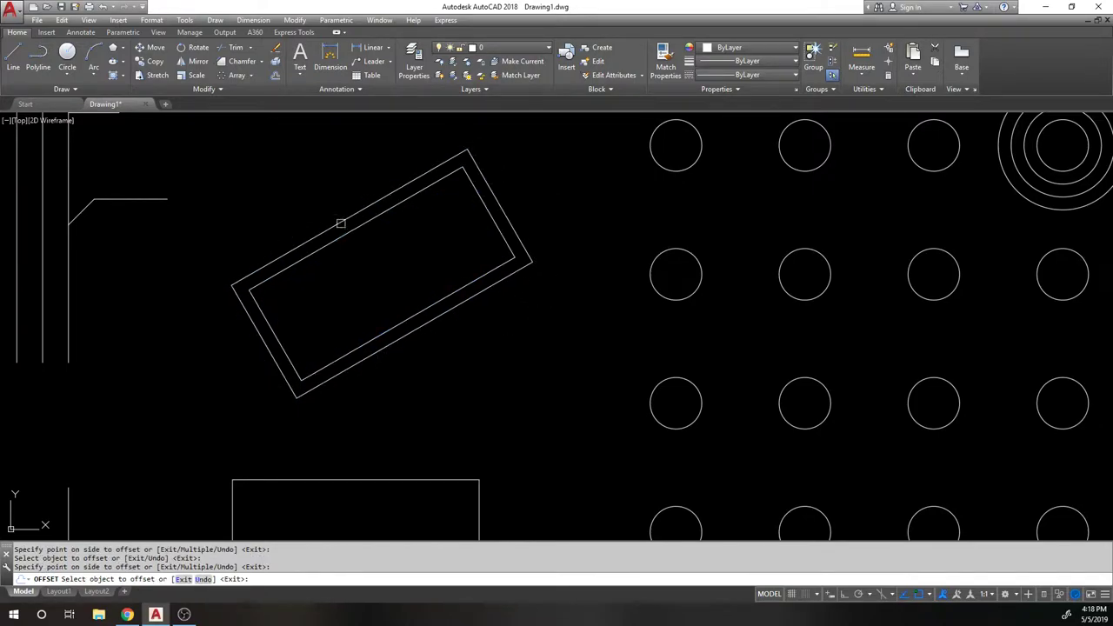
scroll(261, 299, up, 5)
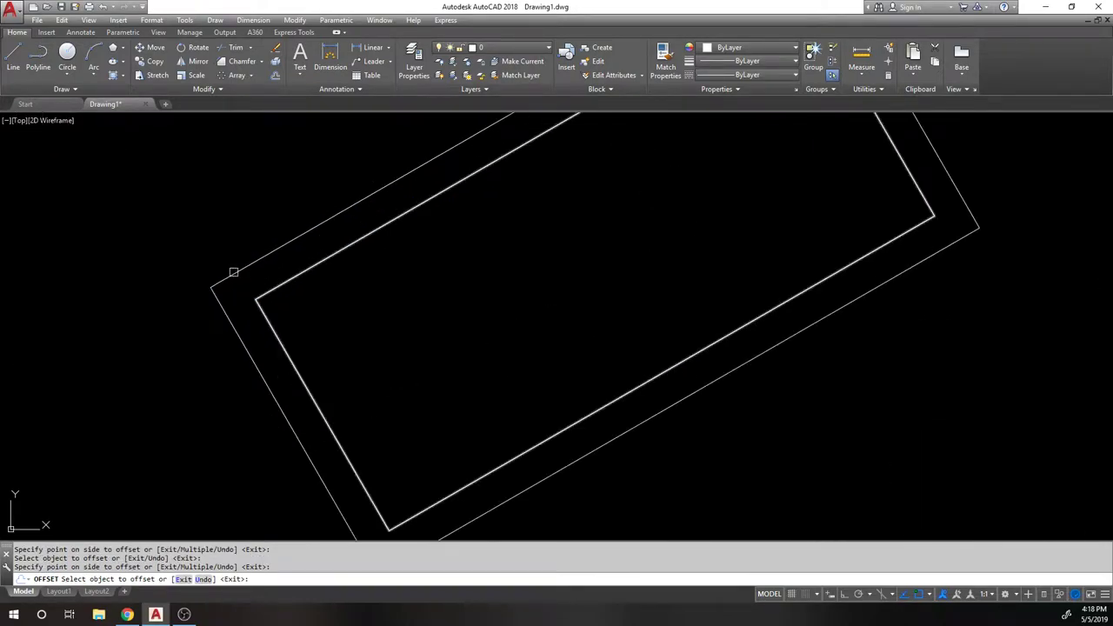
scroll(266, 287, down, 6)
click(333, 259)
click(330, 245)
click(328, 250)
click(312, 212)
scroll(296, 205, up, 4)
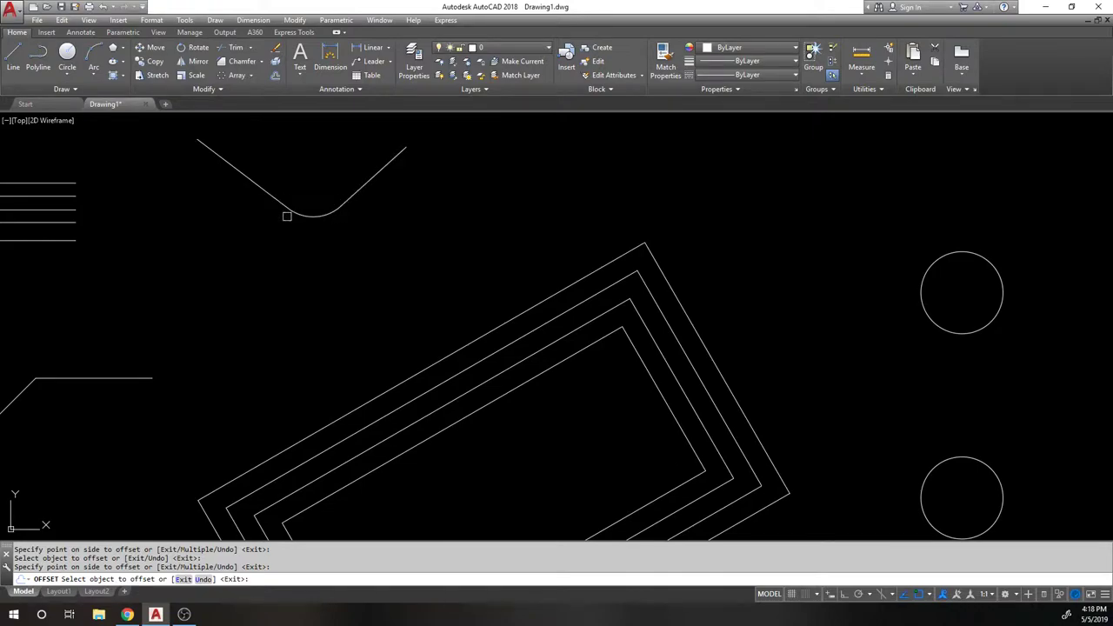
key(Return)
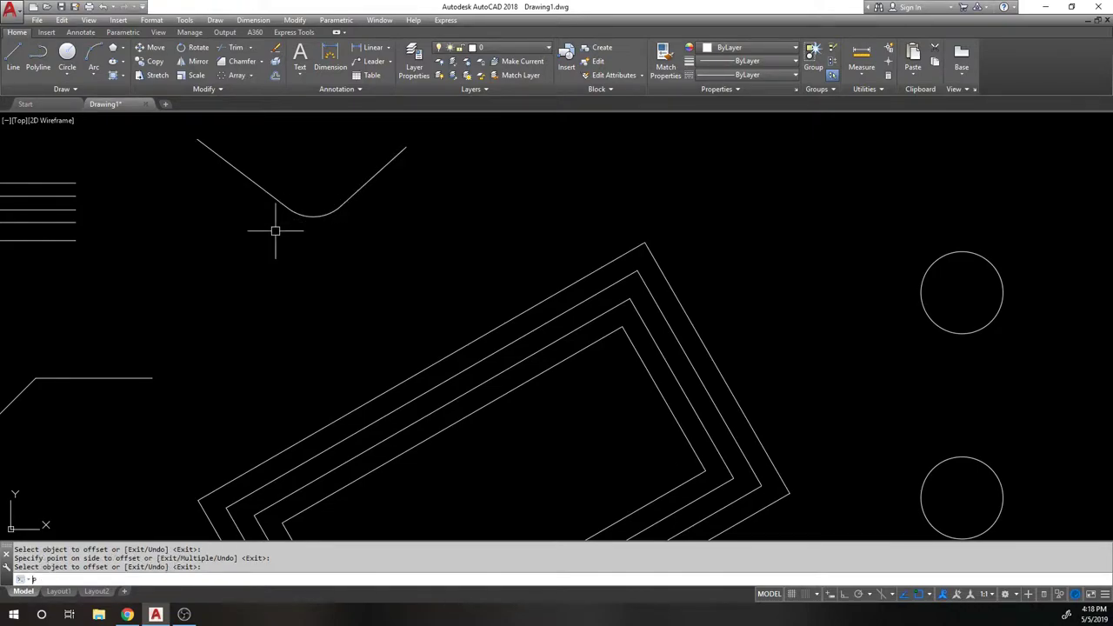
Step: Convert the left line of the filleted V shape to a polyline and join it with the arc and other line using Polyline Edit
text(PE)
key(Return)
click(250, 181)
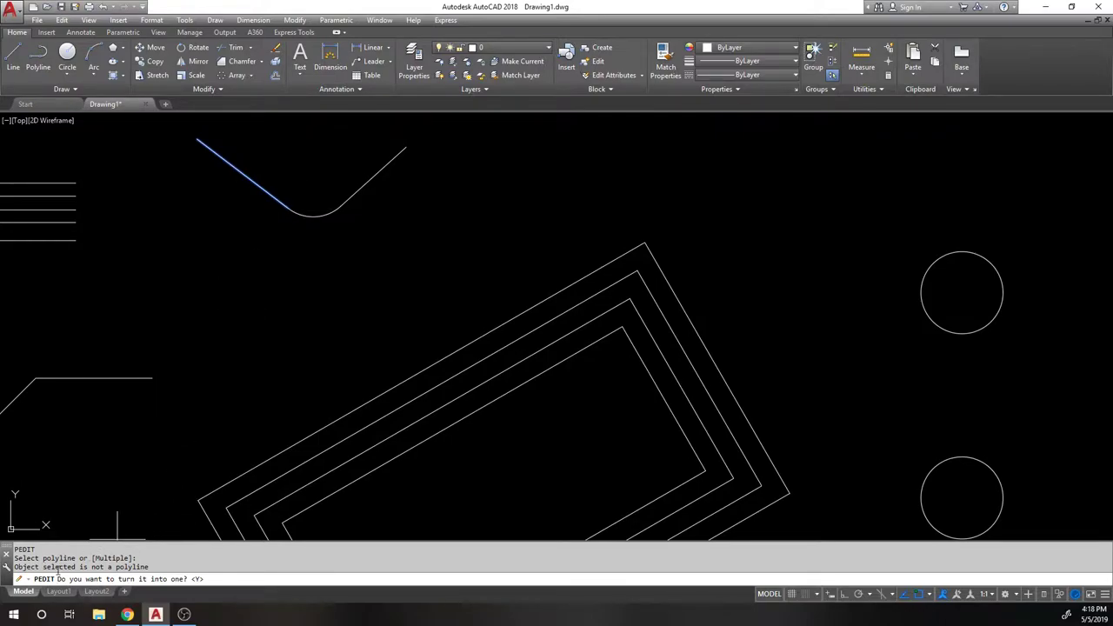
key(Return)
click(154, 581)
click(417, 241)
click(250, 162)
key(Return)
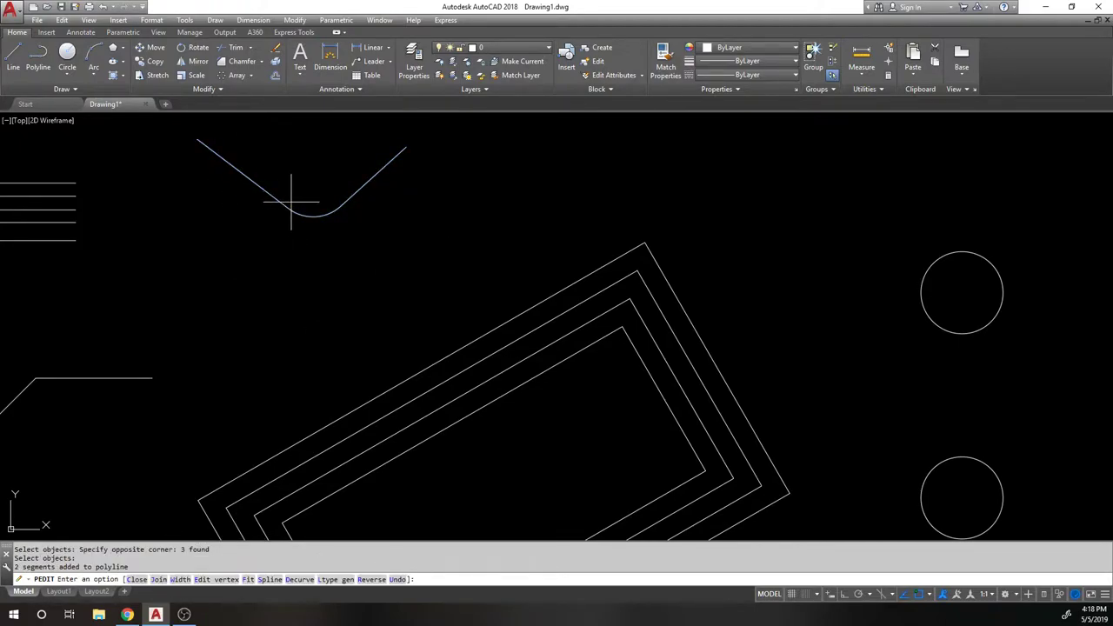
key(Return)
Step: Offset the joined V-shaped polyline toward its lower, outer side three times in succession by 6"
text(o)
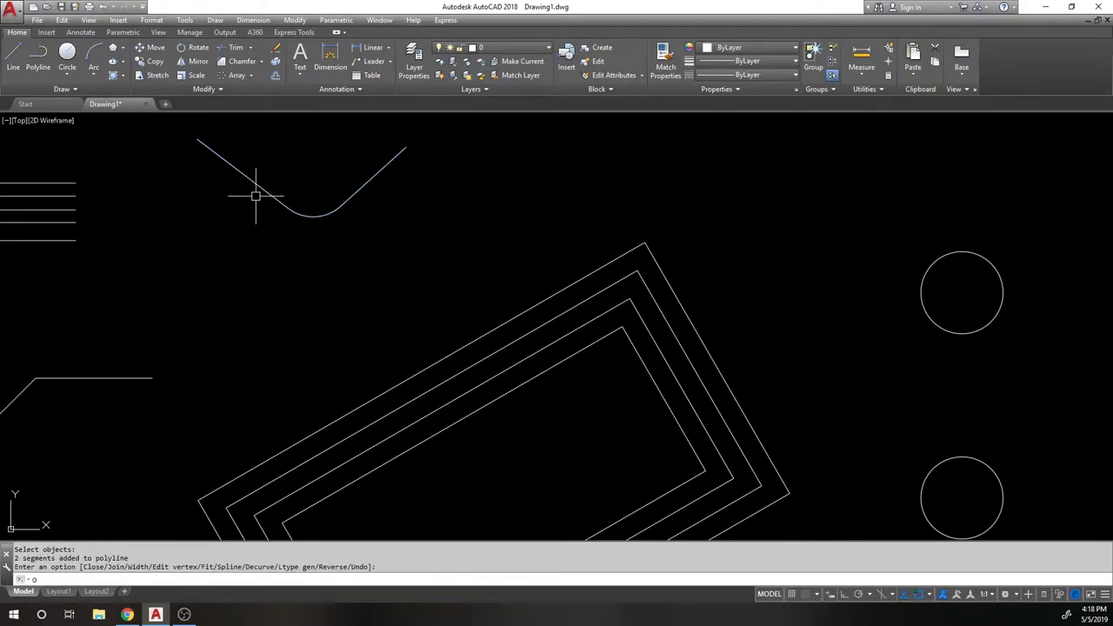
key(Return)
key(Return)
click(237, 176)
click(211, 205)
click(229, 190)
click(202, 247)
click(236, 225)
key(Escape)
scroll(356, 241, down, 8)
scroll(373, 279, up, 3)
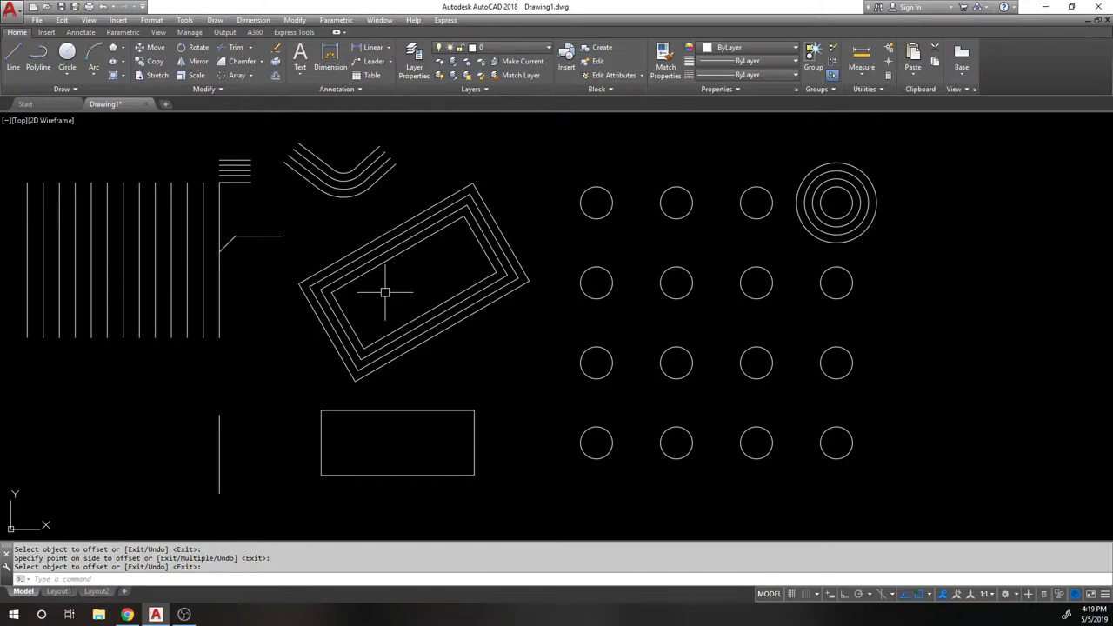
Step: Break the leftmost vertical line between two points to leave a gap just above its middle
middle_drag(244, 217, 262, 223)
middle_drag(149, 224, 397, 218)
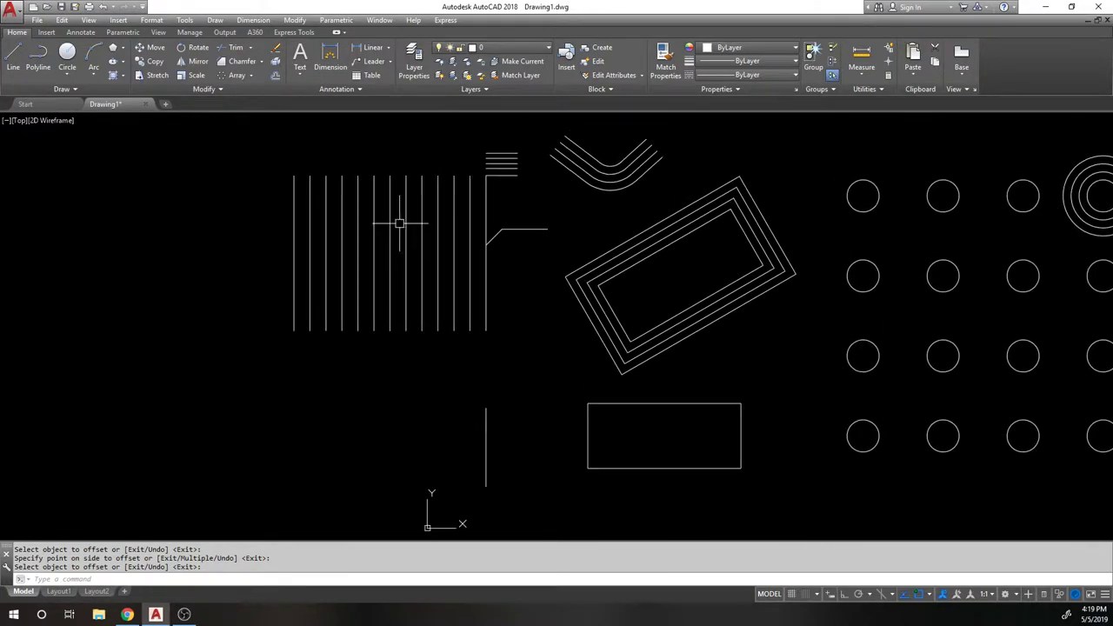
scroll(240, 153, up, 2)
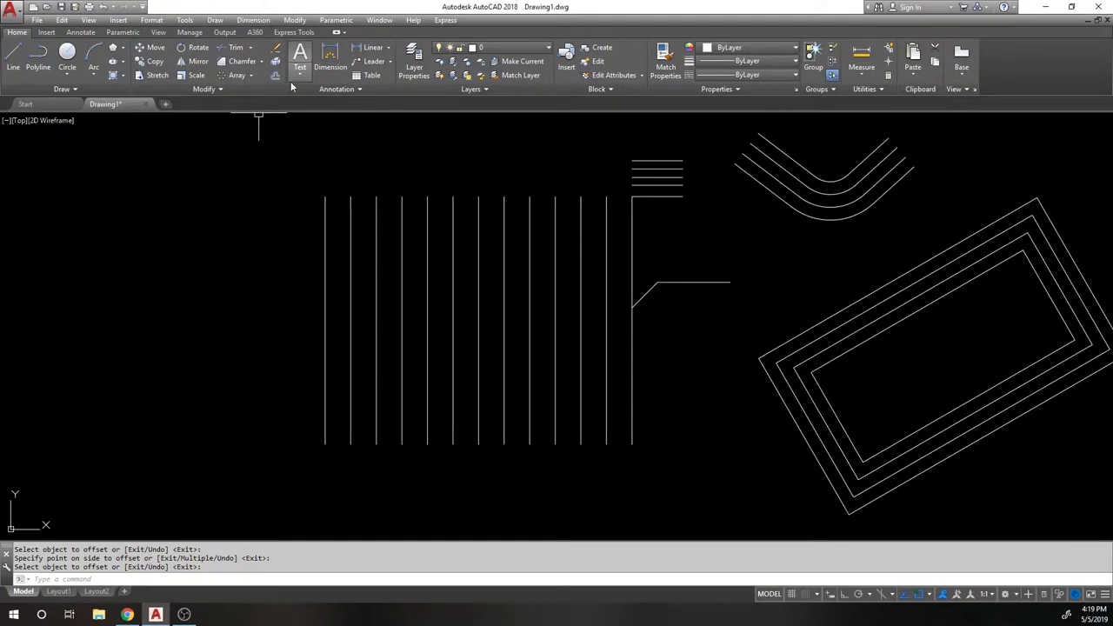
click(204, 89)
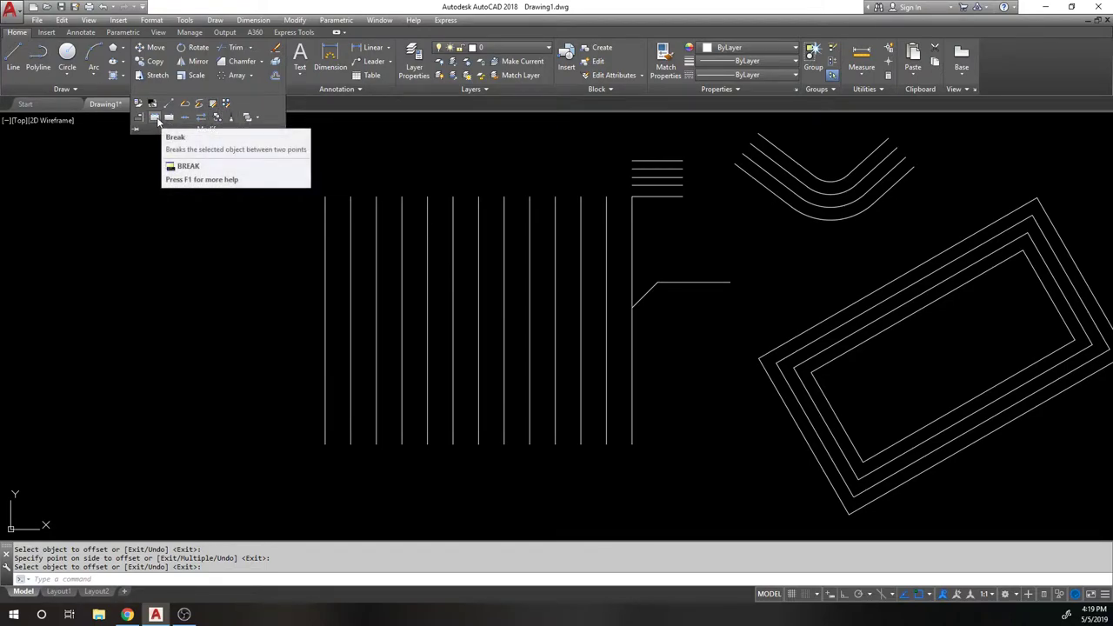
click(157, 119)
click(325, 259)
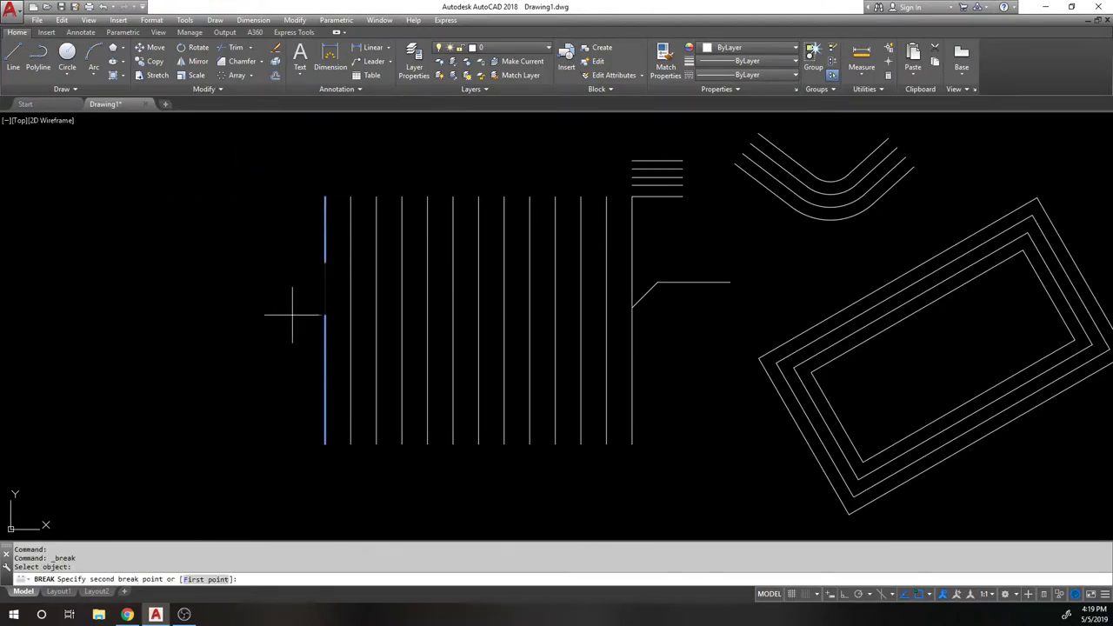
click(278, 327)
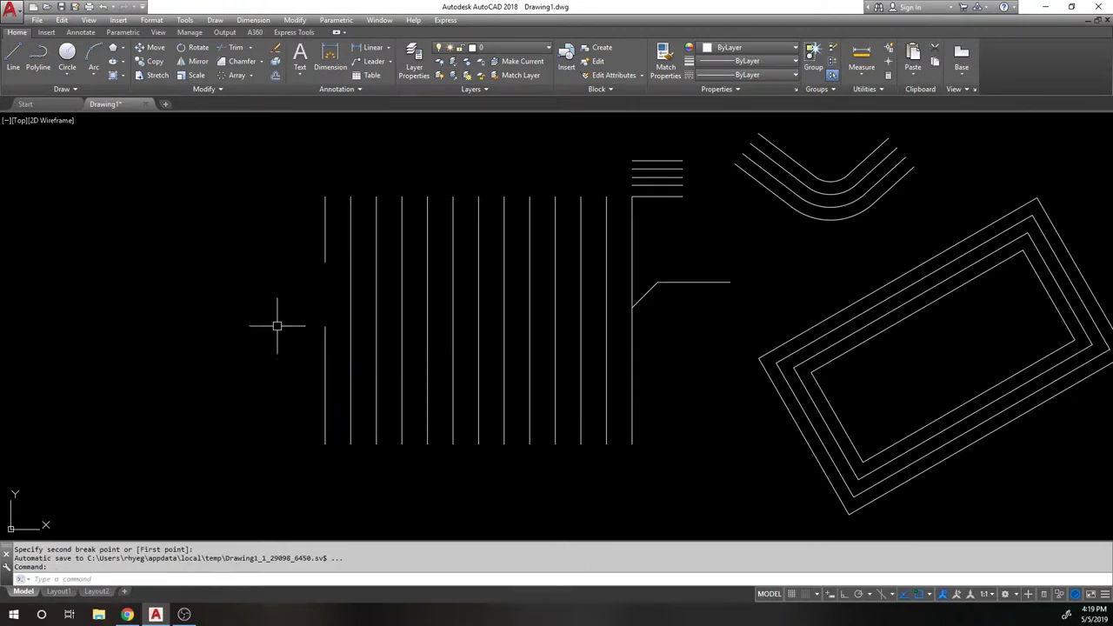
Step: Turn Ortho on and draw a short horizontal line from the left, perpendicular to the lower piece of the broken line
middle_drag(200, 213, 155, 163)
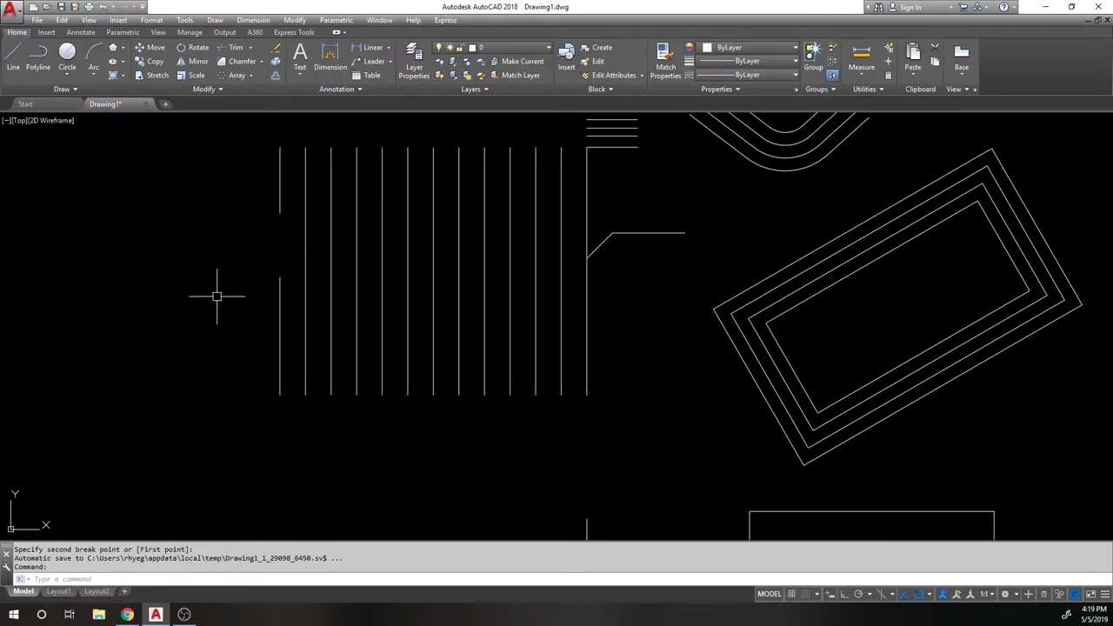
text(l)
key(Return)
click(193, 319)
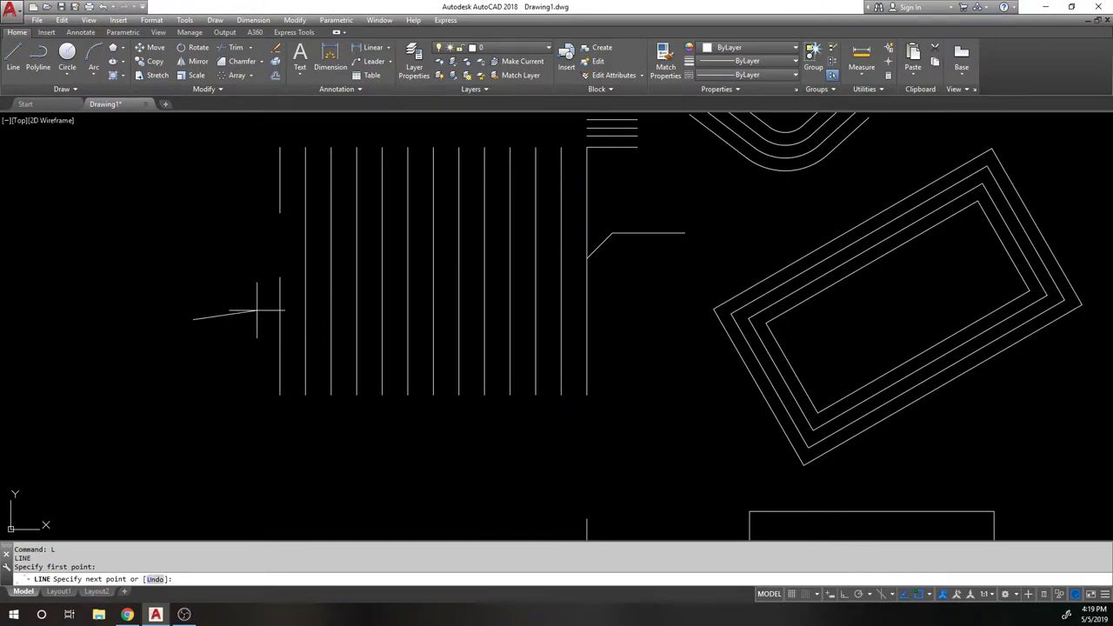
key(F8)
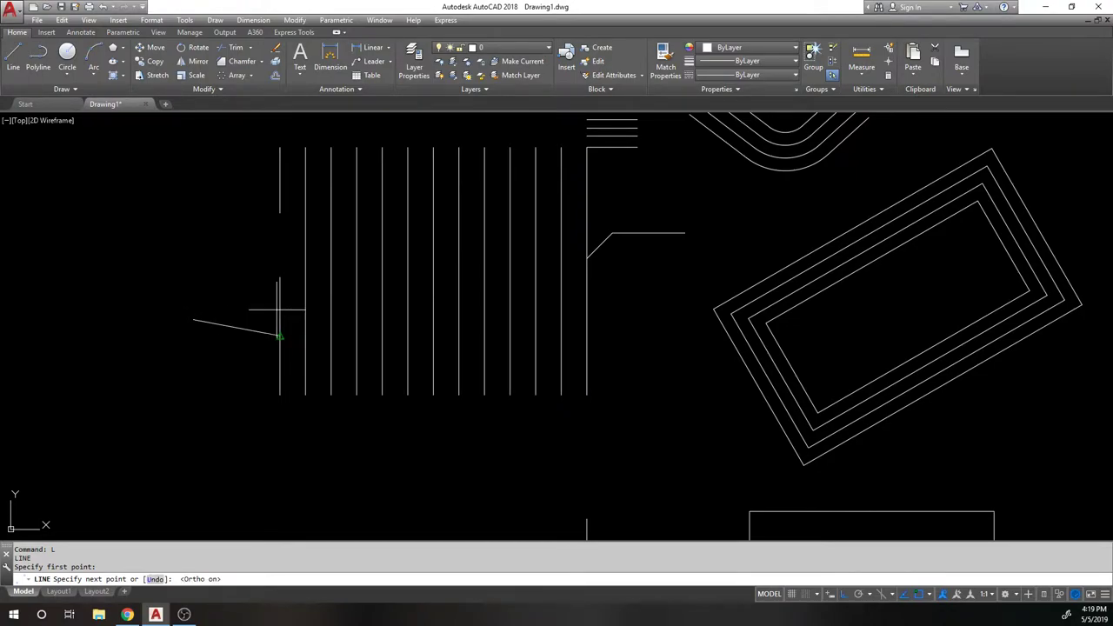
text(per)
key(Return)
click(279, 323)
key(Return)
text(cc)
key(Return)
key(Escape)
Step: Copy the short horizontal line straight down to place a second parallel line just below it
click(192, 374)
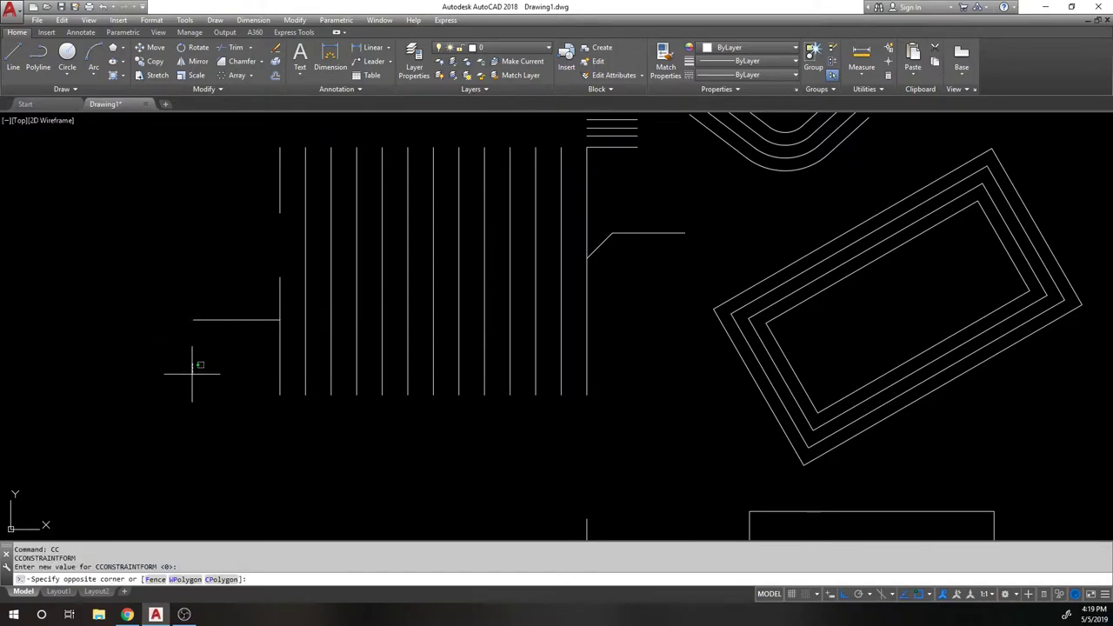
key(Escape)
text(co)
key(Return)
click(244, 269)
click(166, 335)
key(Return)
click(129, 346)
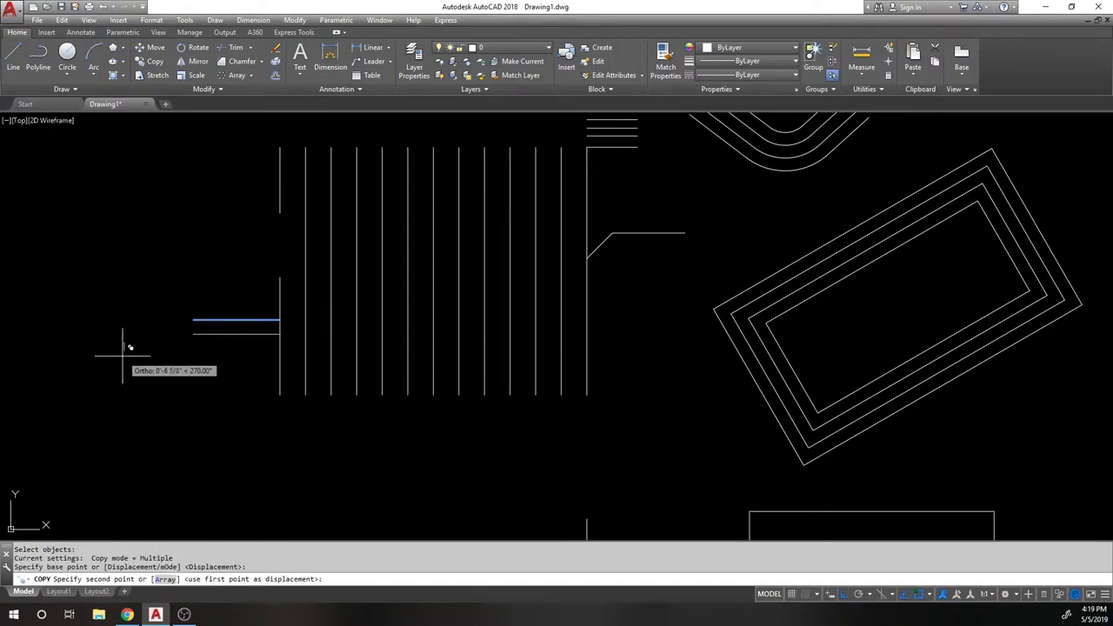
click(126, 356)
key(Return)
Step: Break the lower piece of the leftmost vertical line between its intersections with the two short horizontal lines, picking the first point explicitly
scroll(284, 342, up, 4)
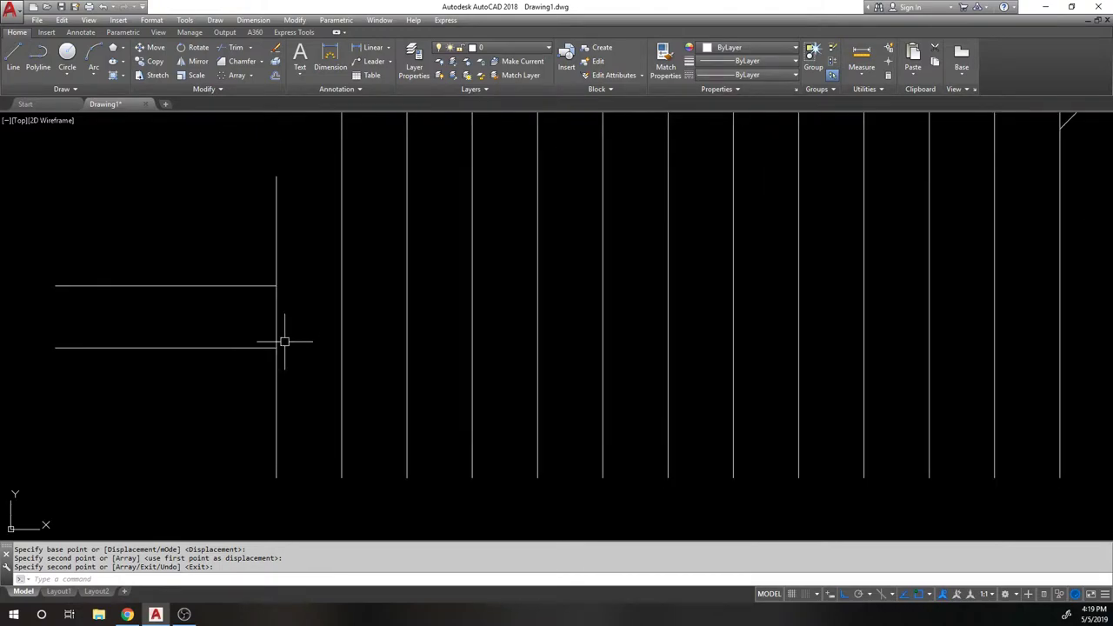
text(br)
key(Return)
click(277, 304)
click(207, 579)
click(276, 286)
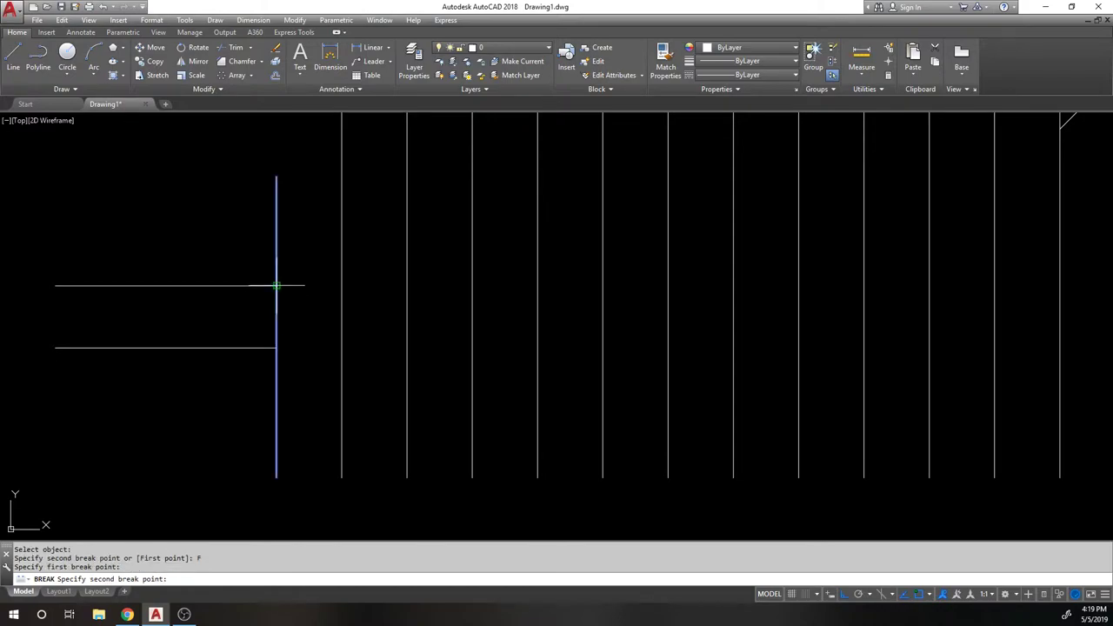
click(277, 348)
Step: Undo the break between the two short horizontal lines
key(Return)
text(u)
key(Return)
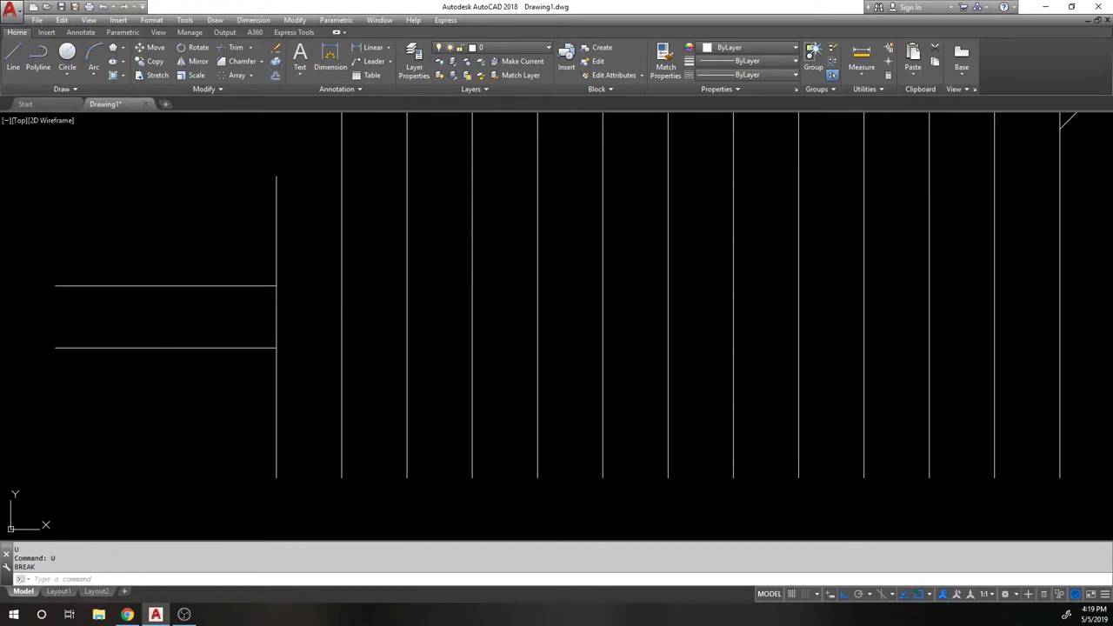
Step: Trim away the part of the leftmost vertical line between the two short horizontal lines, using those lines as cutting edges
click(231, 47)
click(308, 391)
click(261, 265)
key(Return)
click(276, 304)
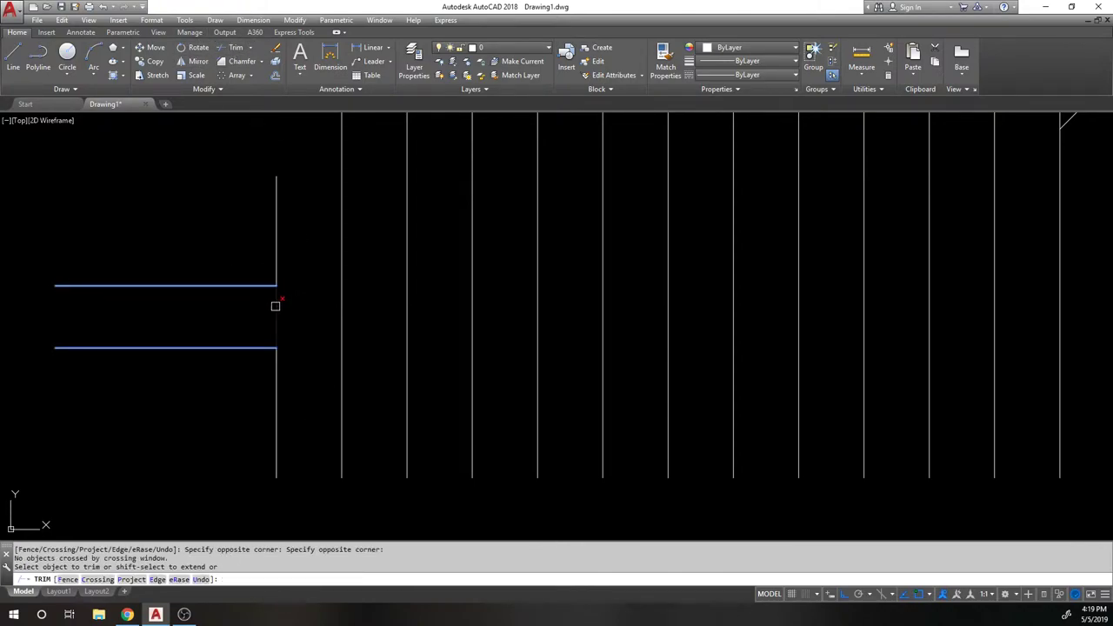
click(277, 252)
key(Return)
scroll(241, 238, down, 4)
scroll(244, 238, down, 3)
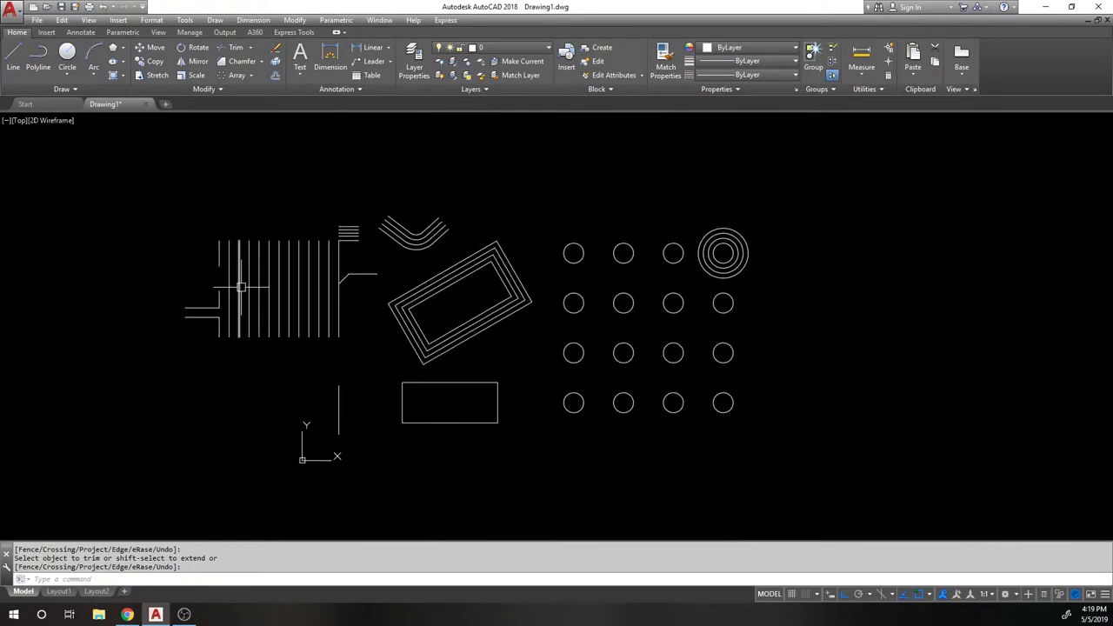
scroll(241, 287, up, 2)
scroll(270, 267, down, 2)
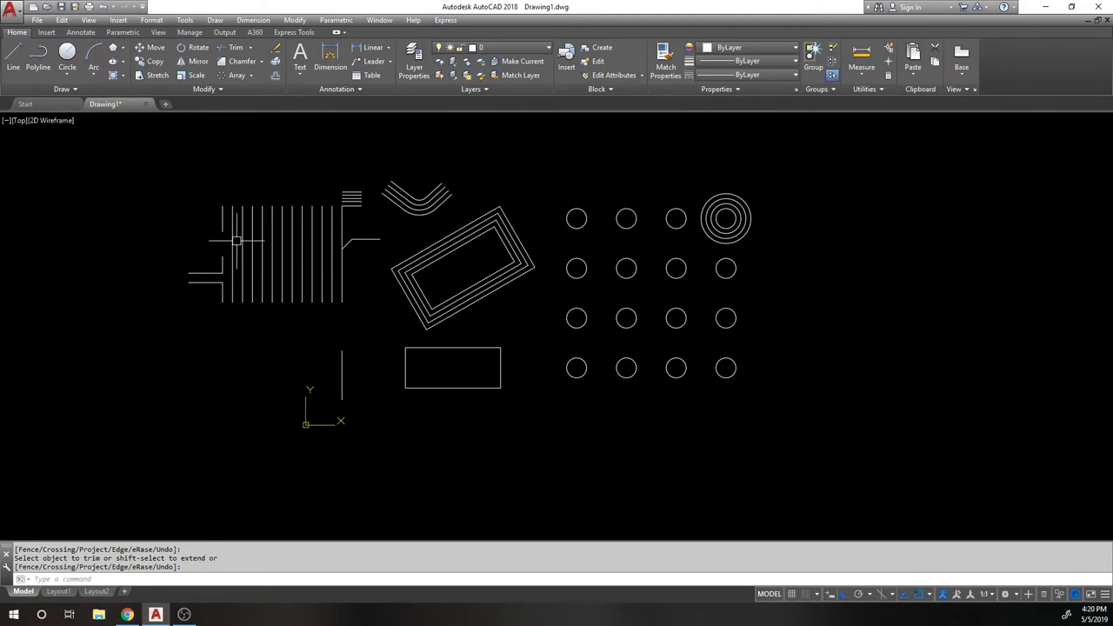
drag(257, 253, 220, 294)
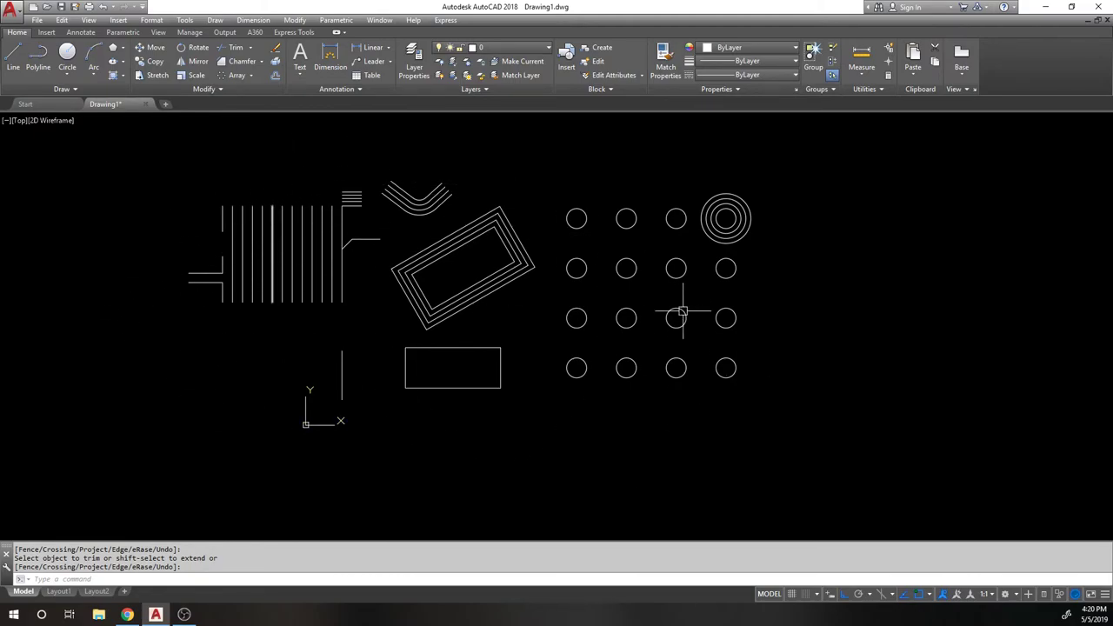